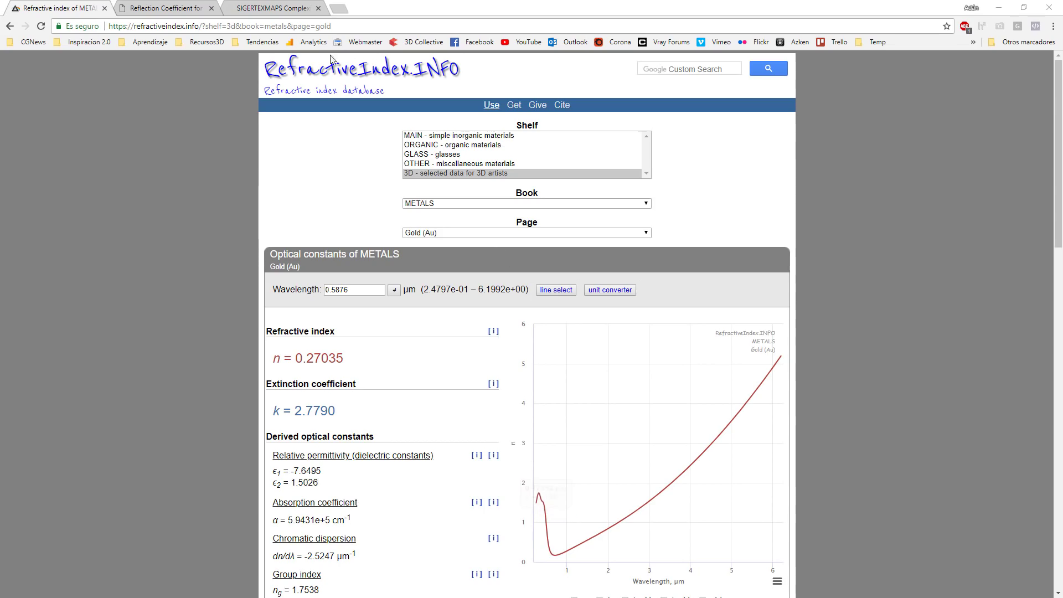
# - Review gold's optical constants and consult the Normal Reflection Coefficient calculator page
pyautogui.scroll(-9, 295, 355)
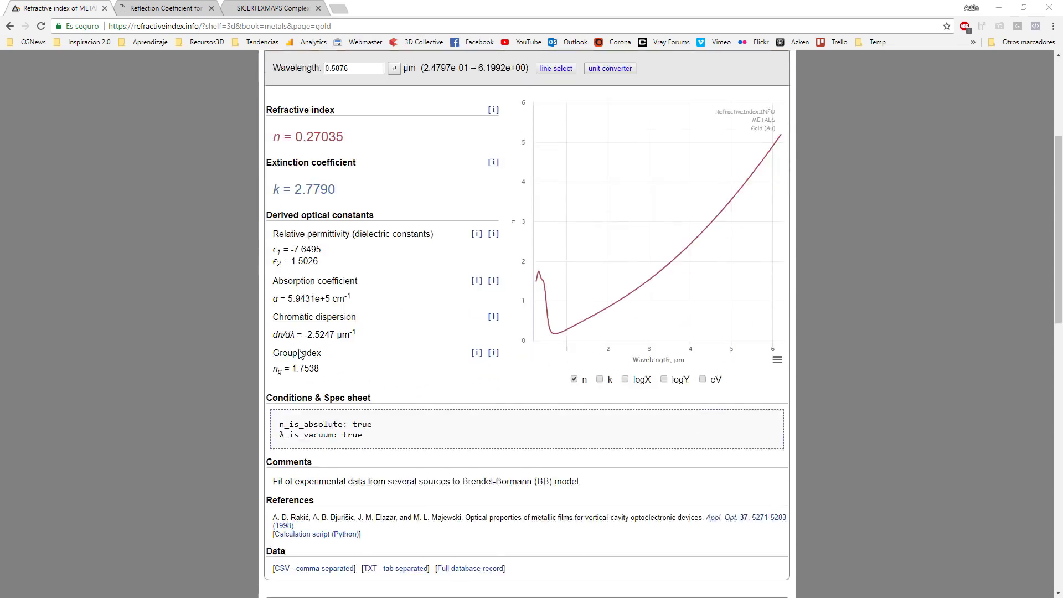
pyautogui.scroll(10, 295, 356)
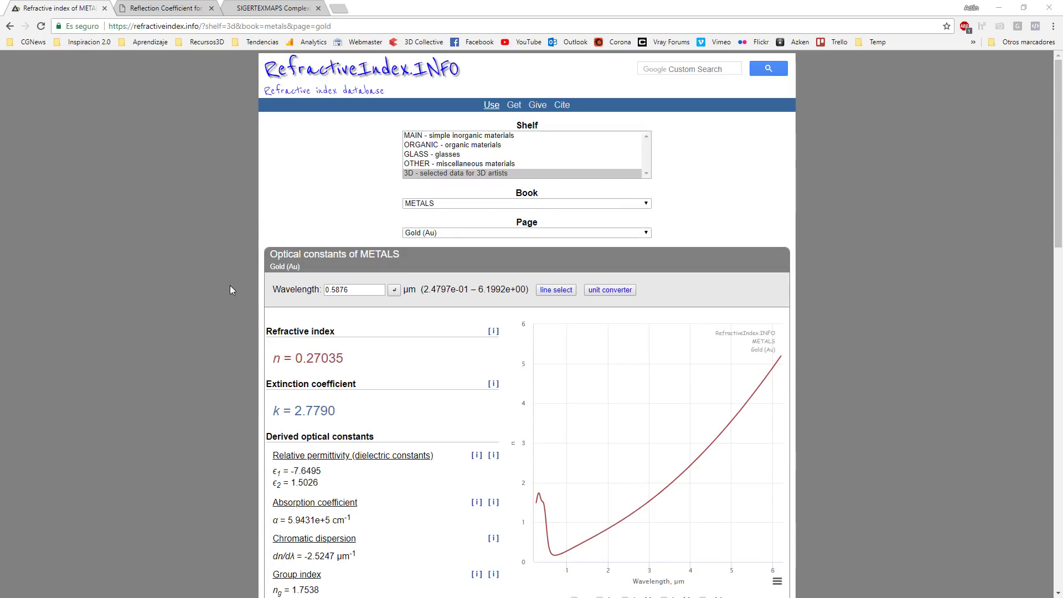
pyautogui.click(167, 8)
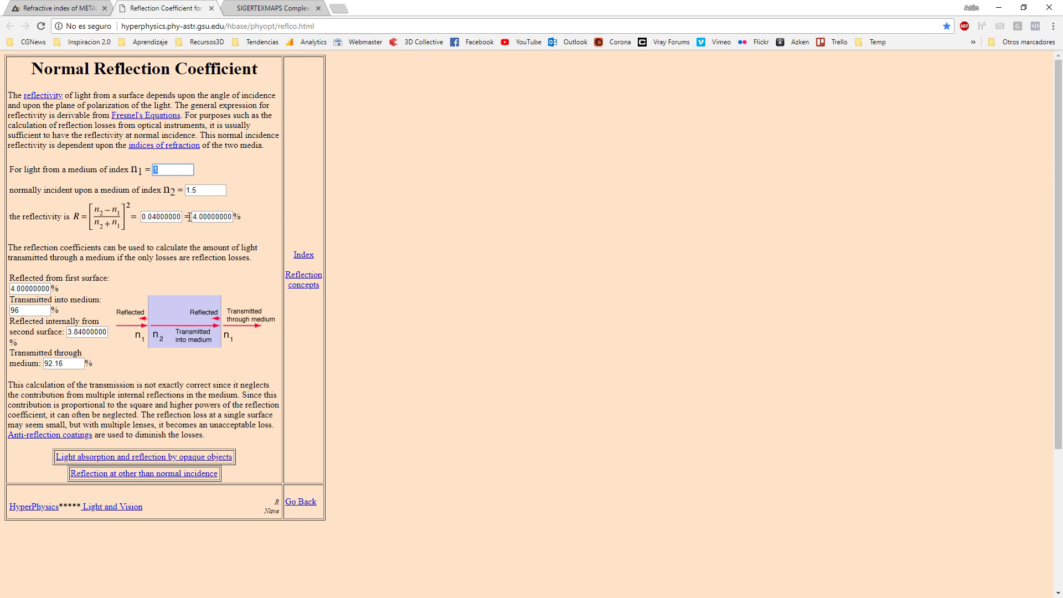
# - Return to the gold page on RefractiveIndex.INFO and examine its optical constants and the reflection calculator
pyautogui.click(62, 10)
pyautogui.scroll(-5, 299, 351)
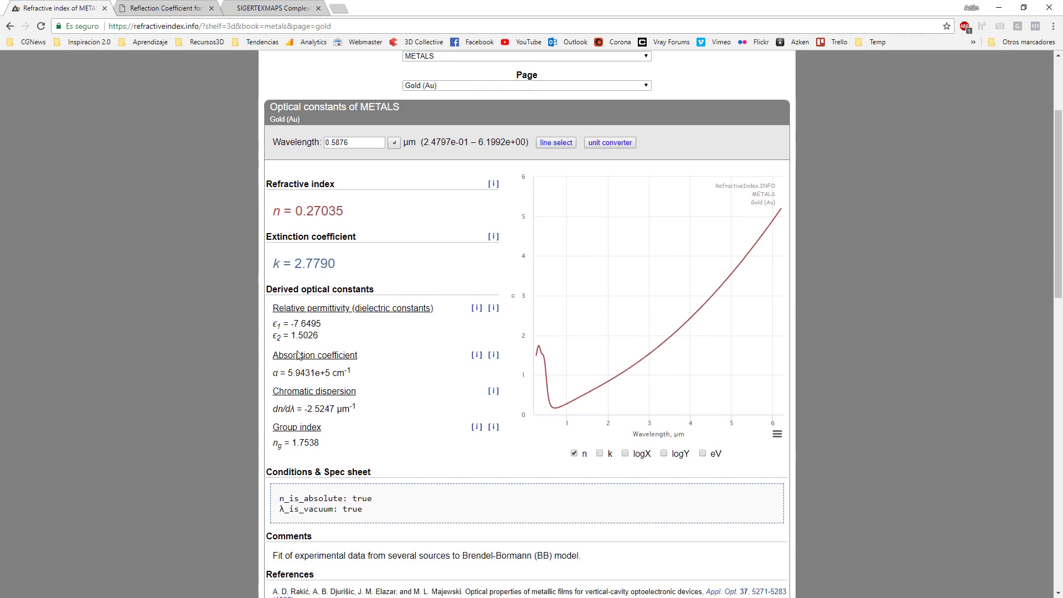
pyautogui.scroll(-8, 298, 351)
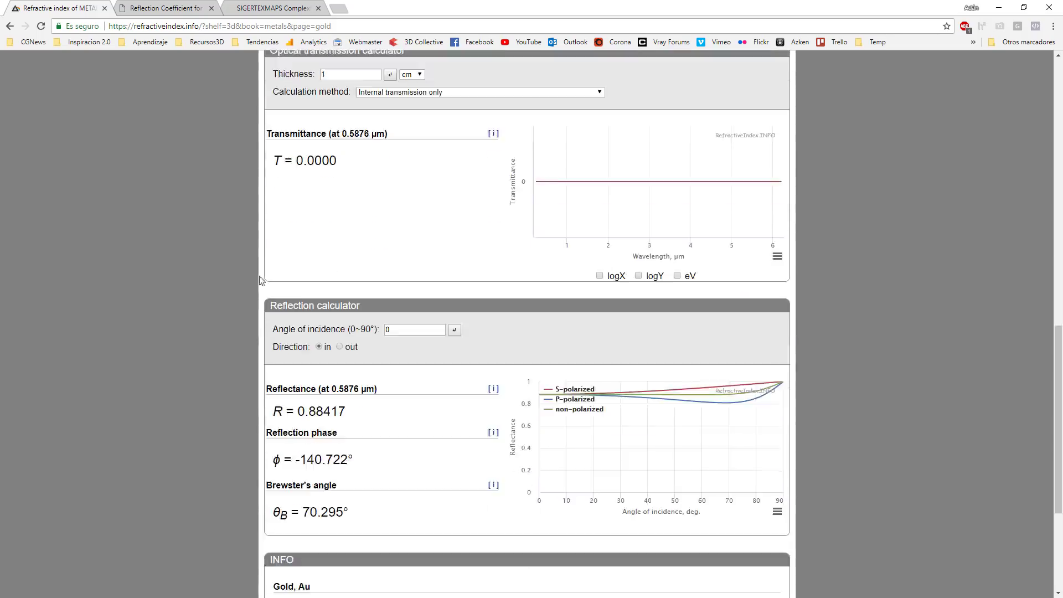
pyautogui.scroll(-2, 426, 440)
pyautogui.scroll(14, 551, 264)
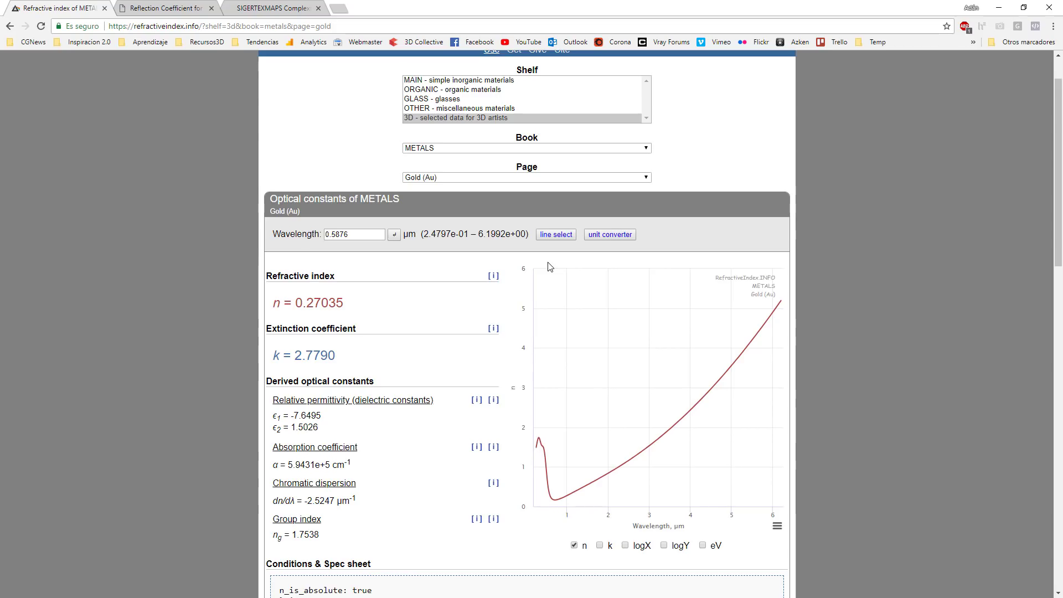
pyautogui.scroll(1, 427, 377)
pyautogui.scroll(-5, 424, 380)
pyautogui.scroll(-12, 423, 380)
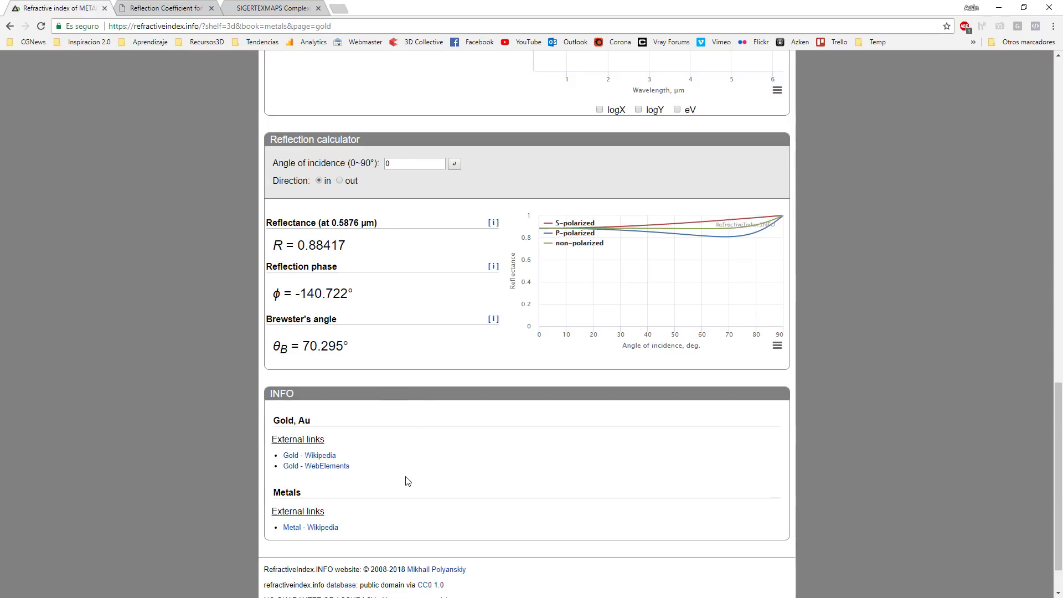
pyautogui.scroll(15, 407, 481)
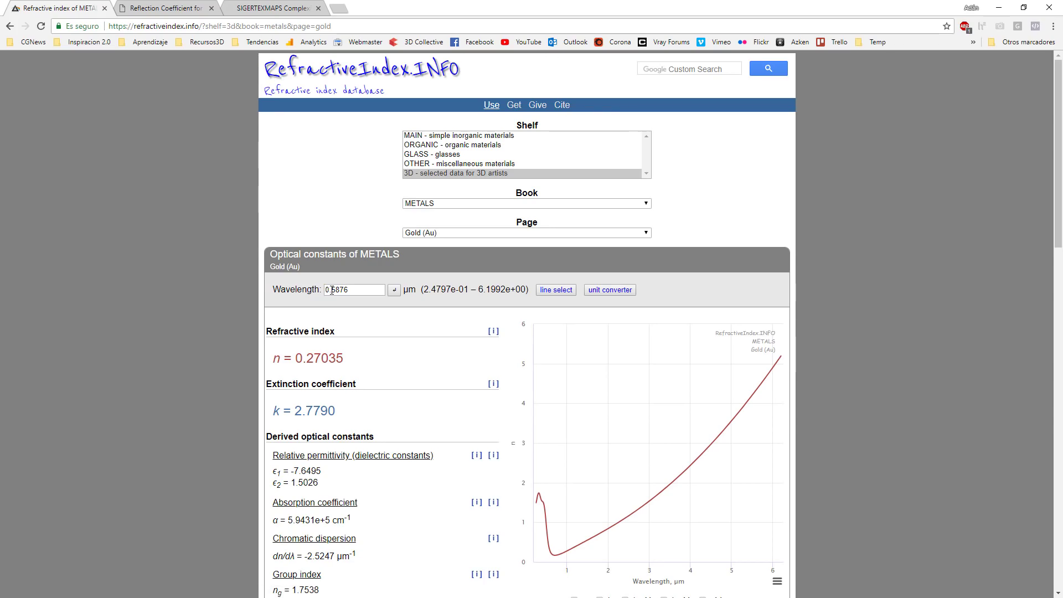
# - Choose the 3D artists' data shelf, the METALS book and the Gold (Au) page
pyautogui.click(430, 175)
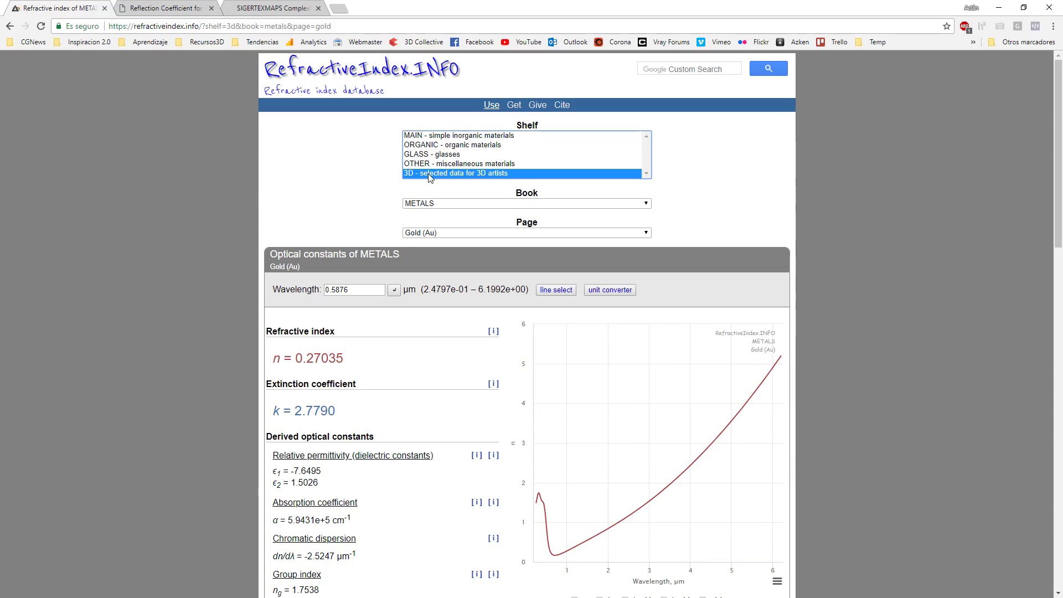
pyautogui.click(429, 204)
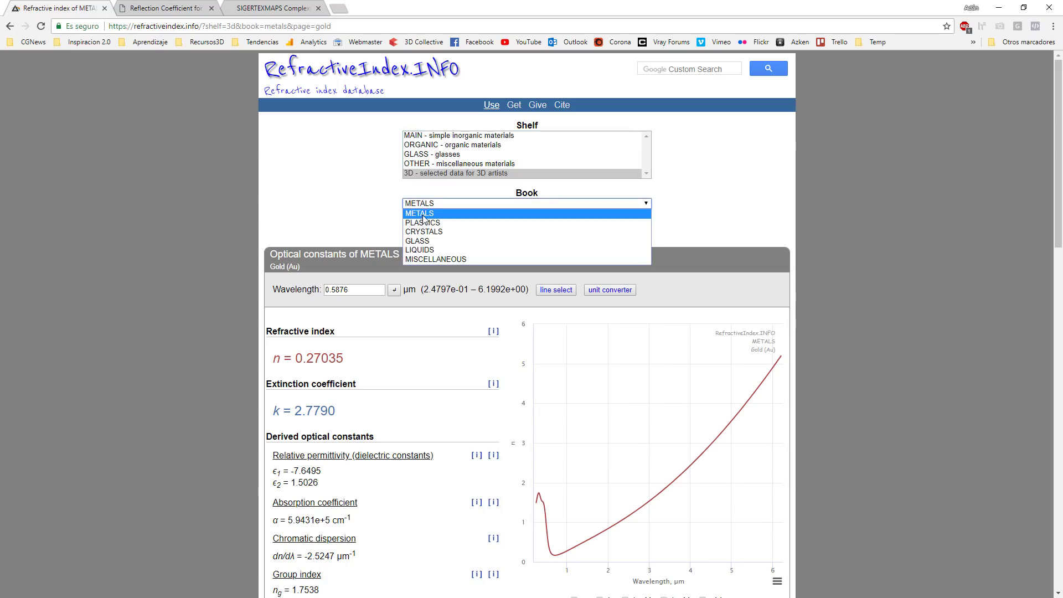
pyautogui.click(424, 215)
pyautogui.click(424, 232)
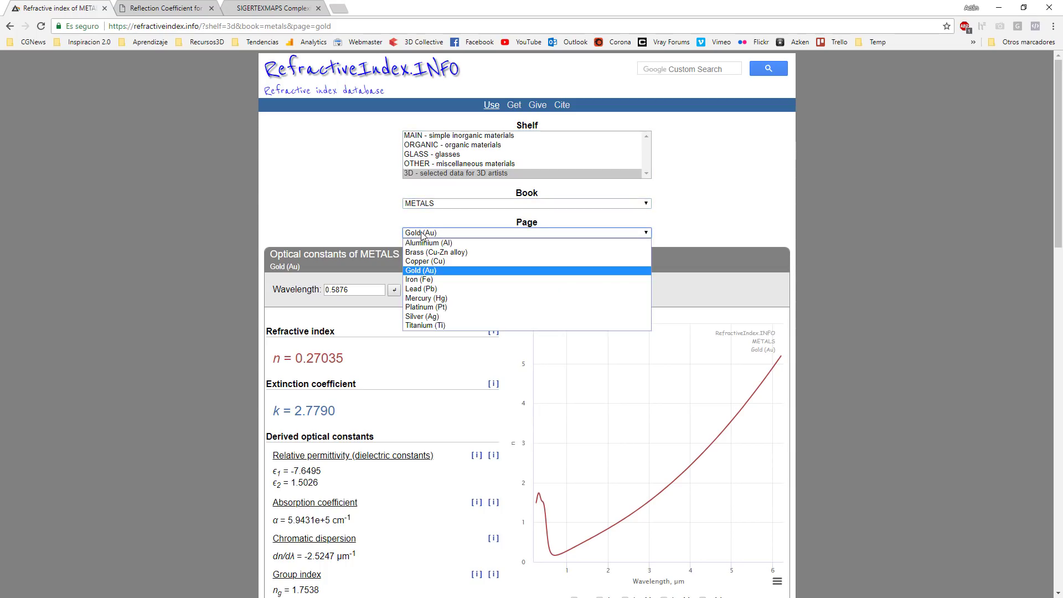
pyautogui.click(419, 273)
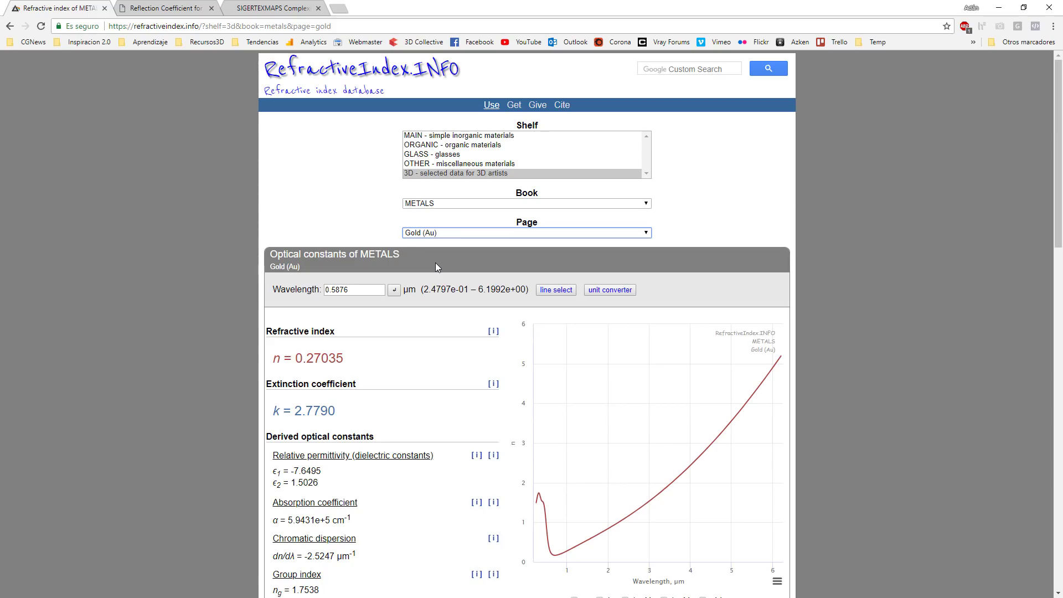
# - Inspect gold's wavelength setting and the corresponding reflectance data in the reflection calculator
pyautogui.moveTo(368, 290); pyautogui.dragTo(237, 292)
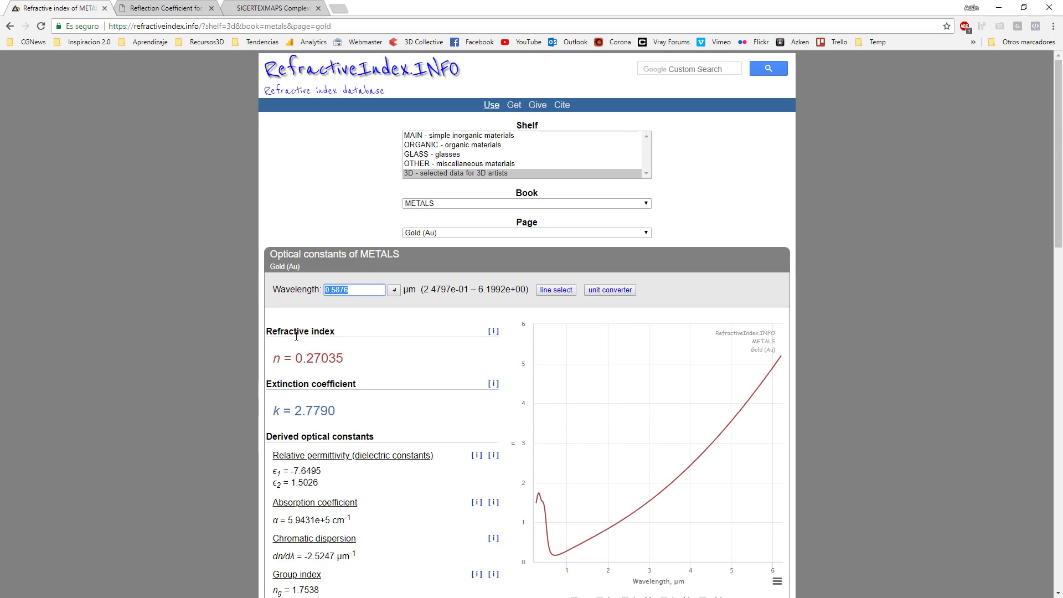
pyautogui.scroll(-6, 342, 279)
pyautogui.scroll(-11, 380, 326)
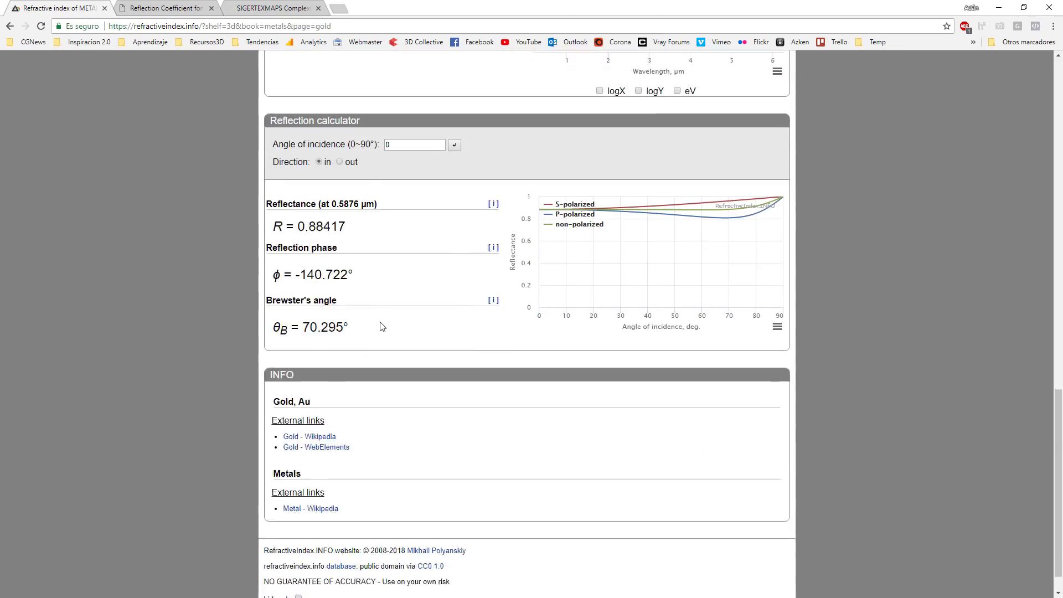
pyautogui.scroll(9, 381, 327)
pyautogui.scroll(8, 381, 327)
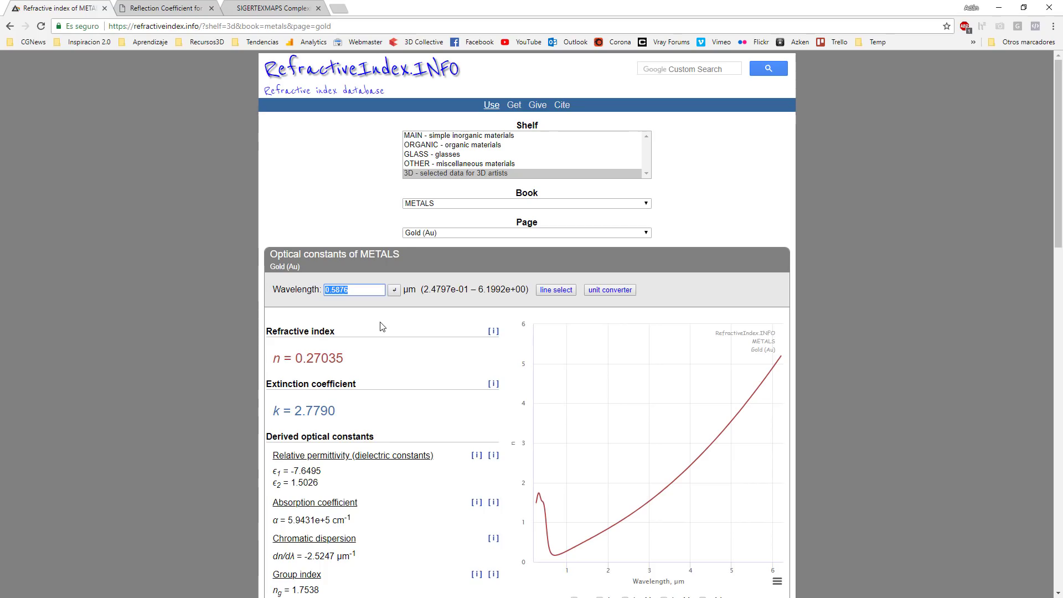
# - Examine gold's refractive index n and extinction coefficient k, highlighting each value
pyautogui.moveTo(345, 358); pyautogui.dragTo(271, 359)
pyautogui.click(311, 410)
pyautogui.moveTo(311, 411); pyautogui.dragTo(266, 415)
pyautogui.moveTo(346, 358); pyautogui.dragTo(273, 358)
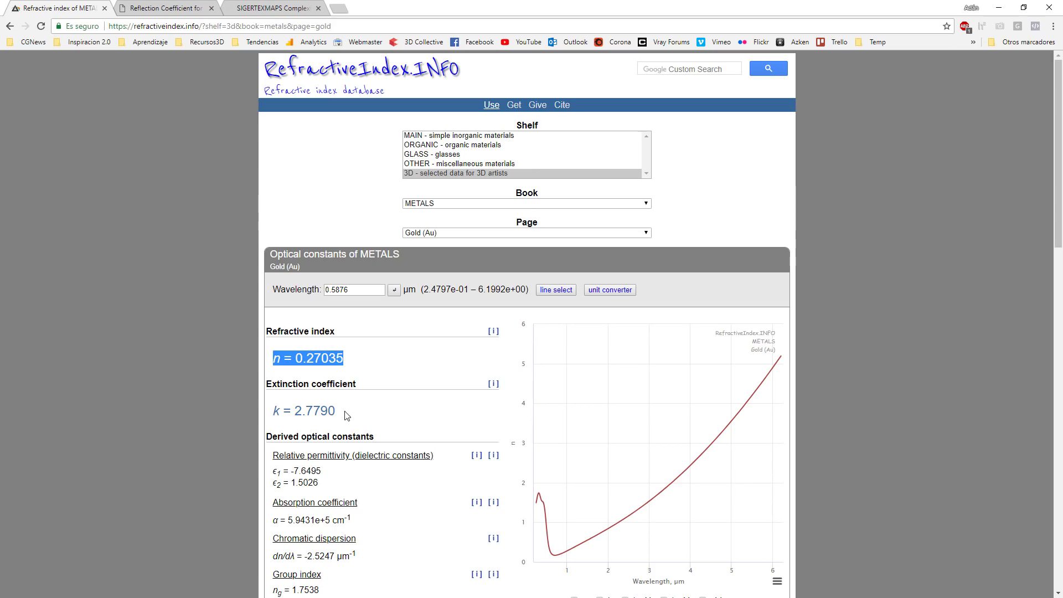
pyautogui.moveTo(345, 411); pyautogui.dragTo(263, 416)
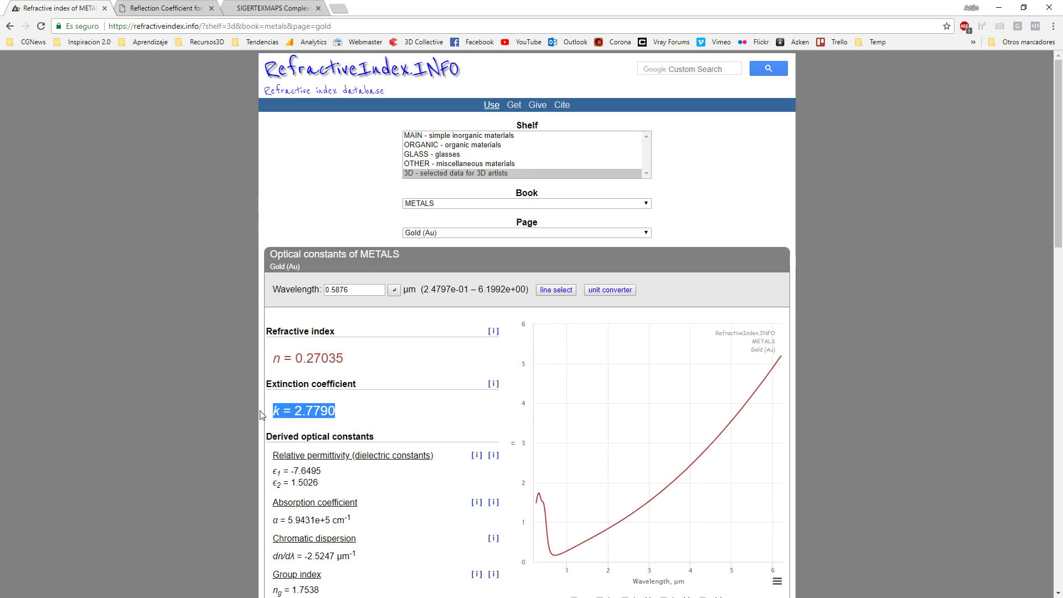
pyautogui.moveTo(344, 358); pyautogui.dragTo(276, 353)
pyautogui.moveTo(344, 358); pyautogui.dragTo(264, 364)
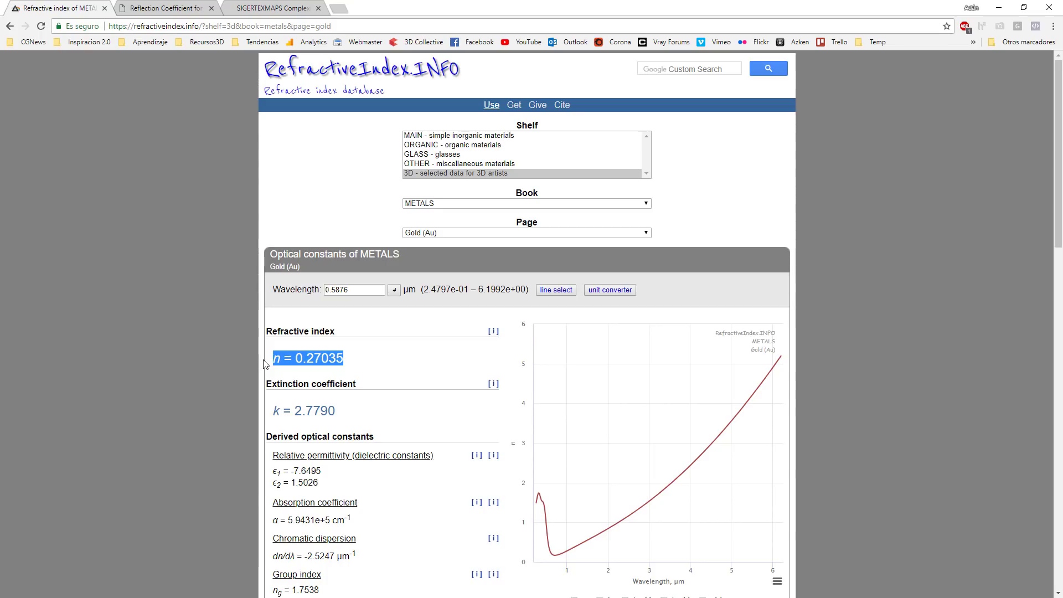
pyautogui.moveTo(362, 415); pyautogui.dragTo(284, 393)
pyautogui.click(313, 371)
pyautogui.moveTo(351, 357); pyautogui.dragTo(263, 359)
pyautogui.click(349, 363)
pyautogui.moveTo(349, 363); pyautogui.dragTo(247, 368)
# - Check the R, G and B wavelengths on the SIGERTEXMAPS ComplexFresnel page and compare them with gold's wavelength setting
pyautogui.click(288, 7)
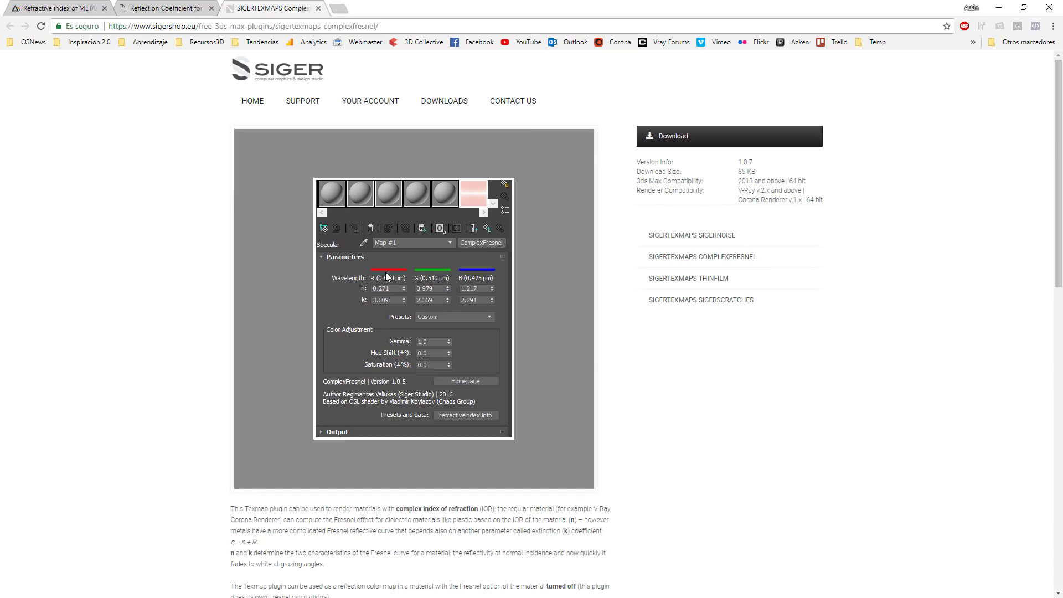
pyautogui.click(58, 7)
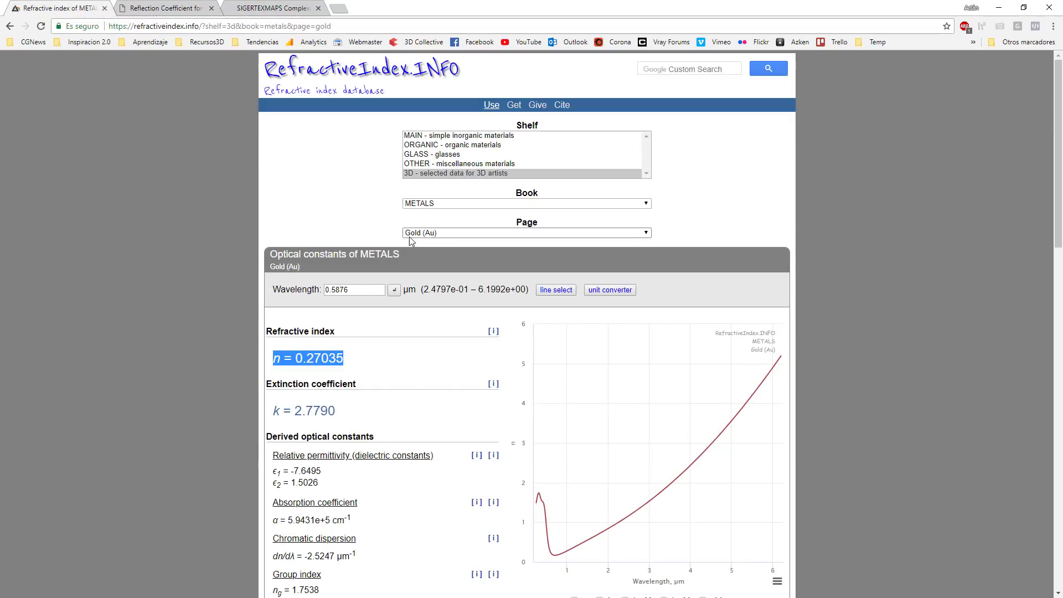
pyautogui.doubleClick(331, 289)
# - Examine gold's reflectance value and its reflectance curves by angle of incidence in the reflection calculator
pyautogui.scroll(-4, 168, 310)
pyautogui.scroll(-8, 169, 315)
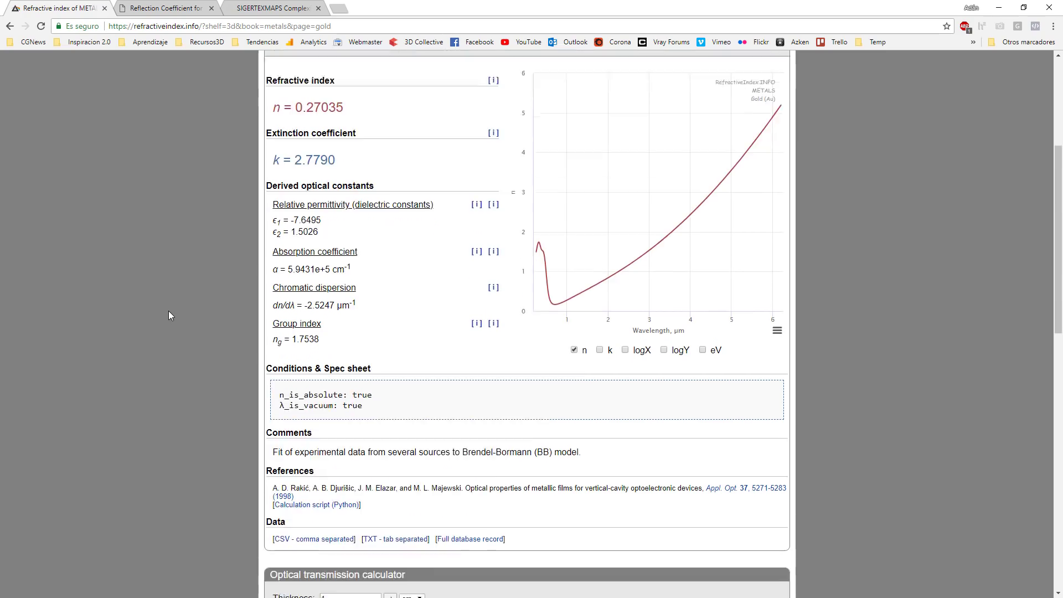
pyautogui.scroll(-4, 168, 316)
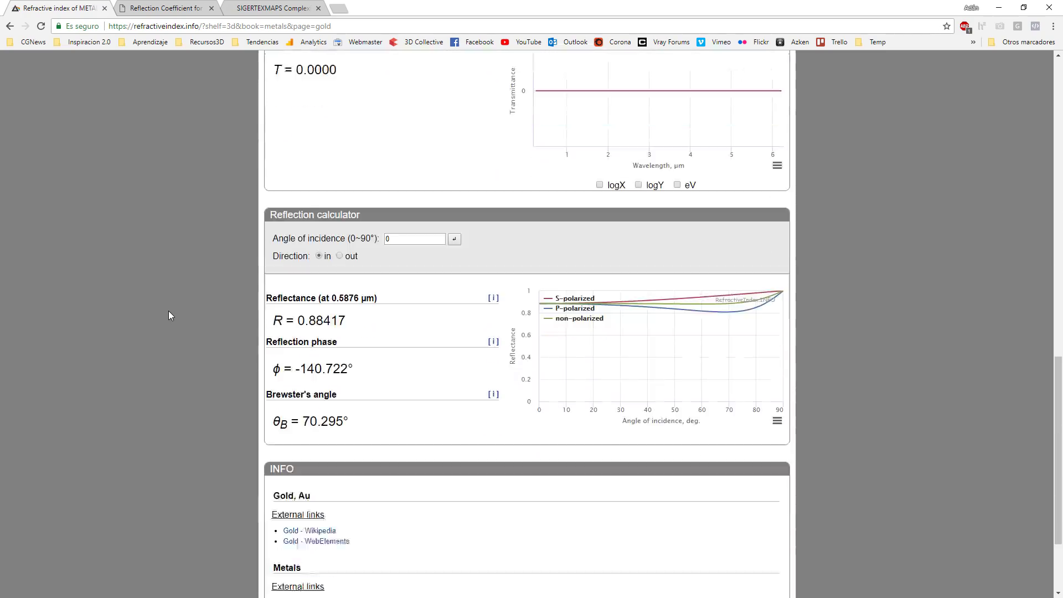
pyautogui.moveTo(301, 301); pyautogui.dragTo(324, 303)
pyautogui.click(311, 300)
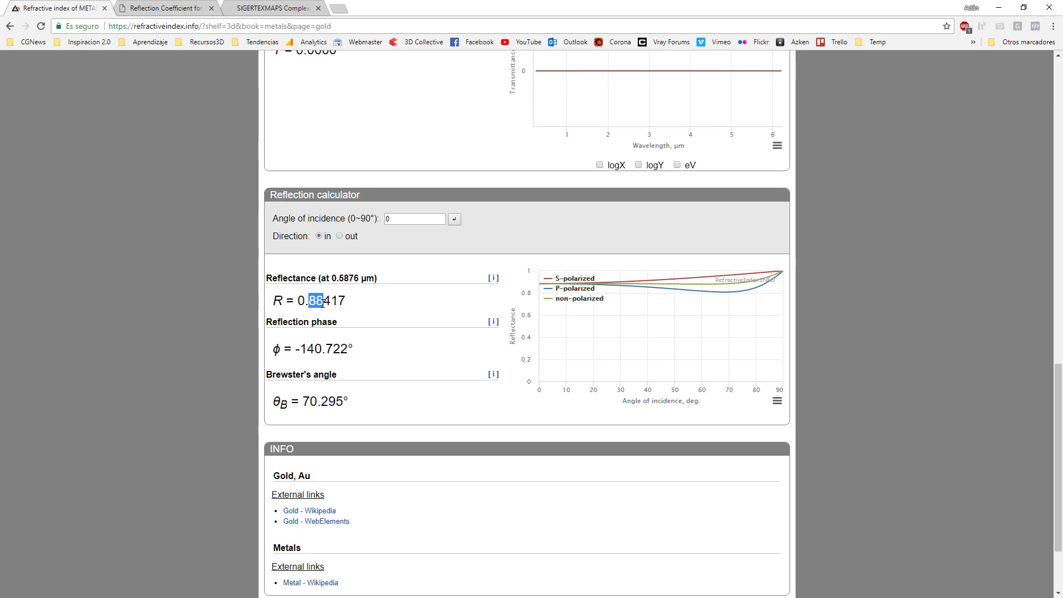
pyautogui.click(323, 303)
pyautogui.moveTo(309, 301); pyautogui.dragTo(349, 305)
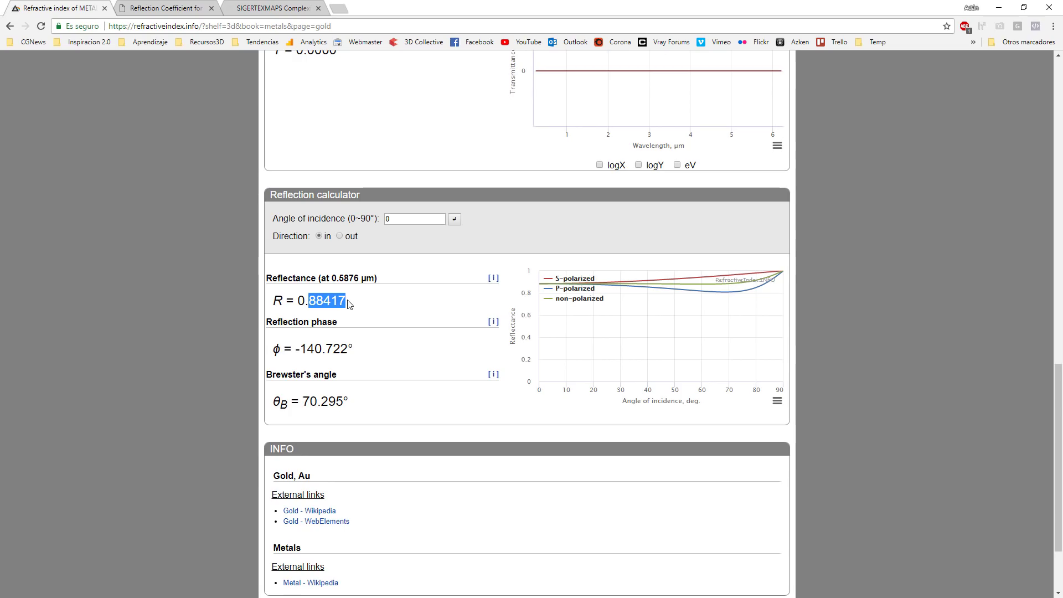
pyautogui.click(370, 311)
pyautogui.moveTo(312, 299); pyautogui.dragTo(361, 305)
pyautogui.click(363, 307)
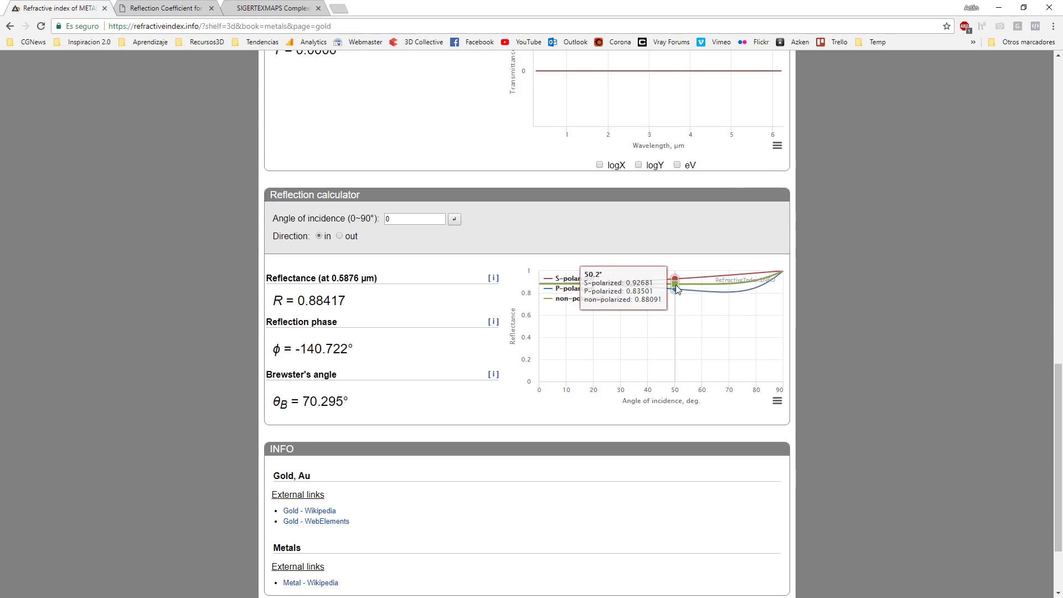
# - Set the wavelength for gold's optical constants to 0.65 µm
pyautogui.scroll(4, 675, 333)
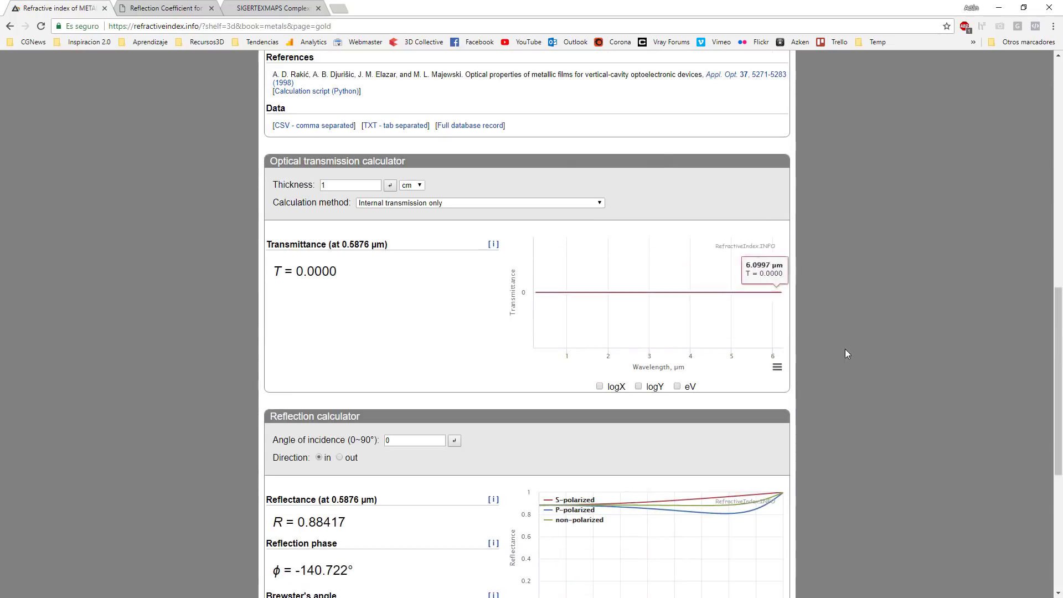
pyautogui.scroll(10, 900, 351)
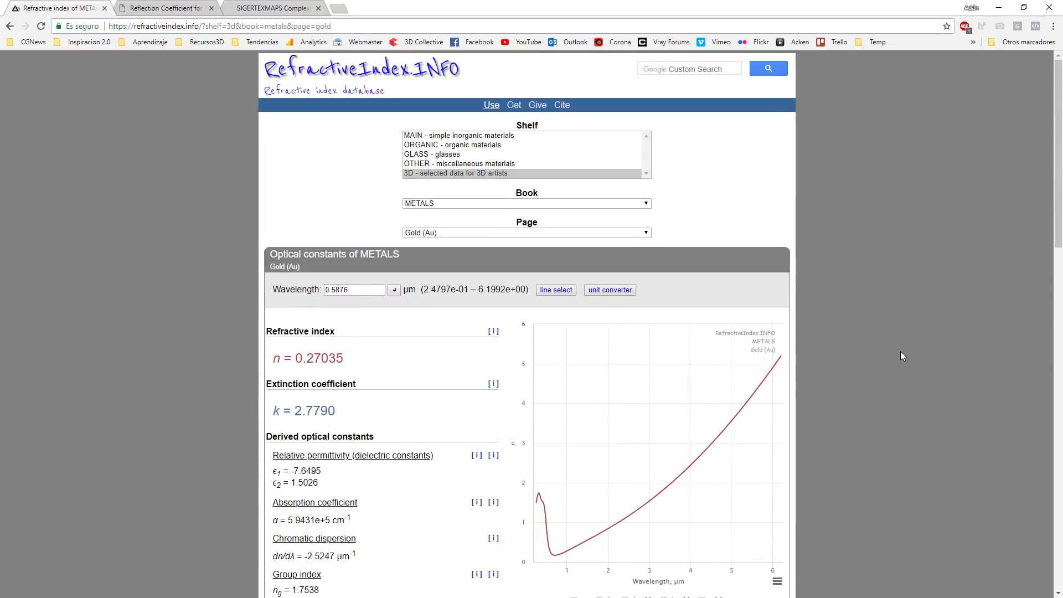
pyautogui.click(380, 290)
pyautogui.moveTo(363, 290); pyautogui.dragTo(305, 289)
pyautogui.write('0')
pyautogui.press('Return')
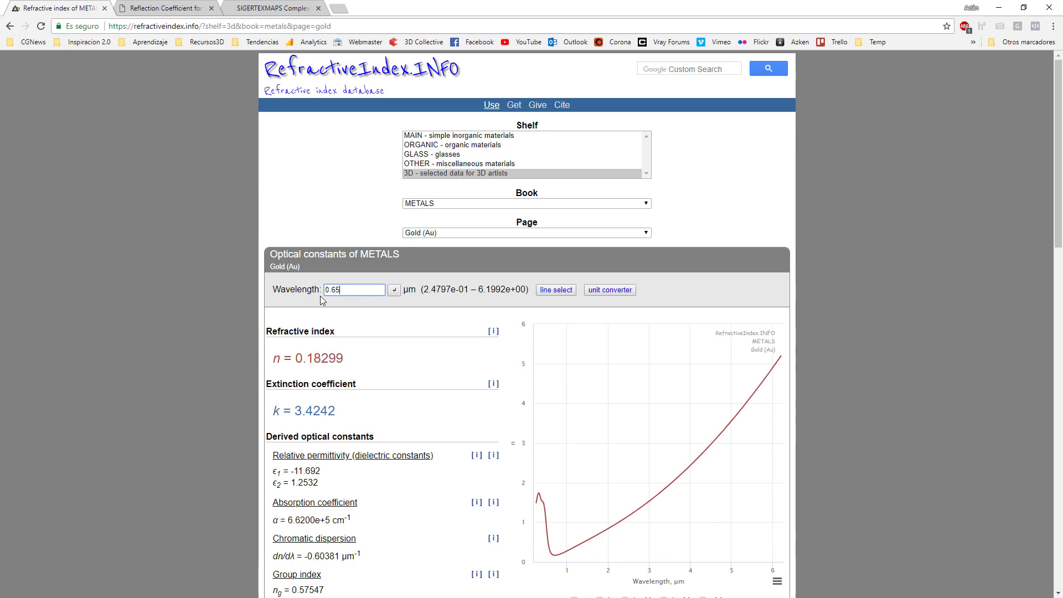
# - Inspect gold's reflectance at 0.65 µm and its curves up to a 90° angle of incidence
pyautogui.scroll(-18, 321, 297)
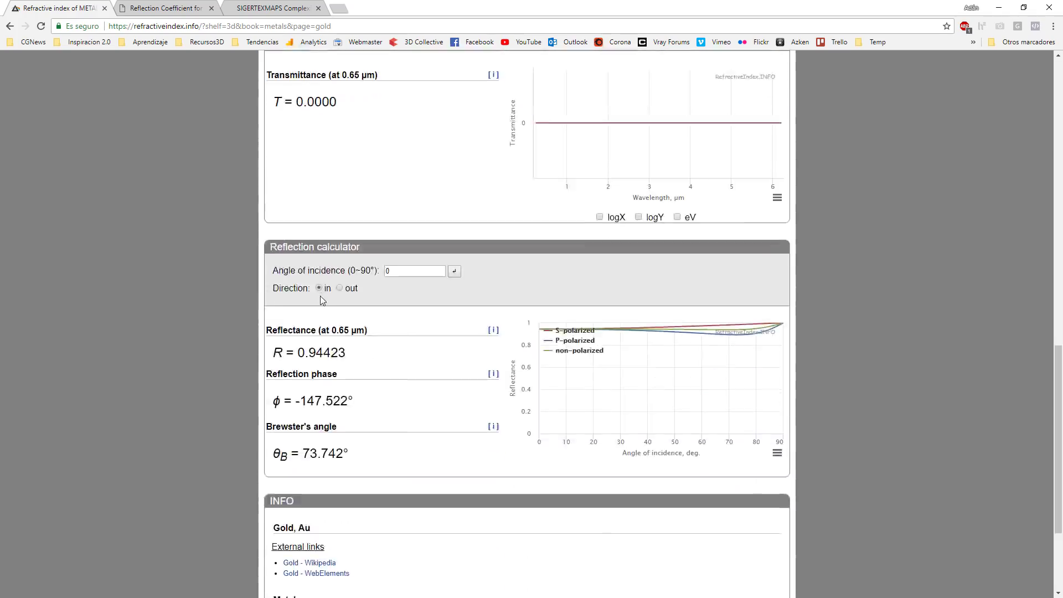
pyautogui.scroll(1, 327, 299)
pyautogui.moveTo(670, 293)
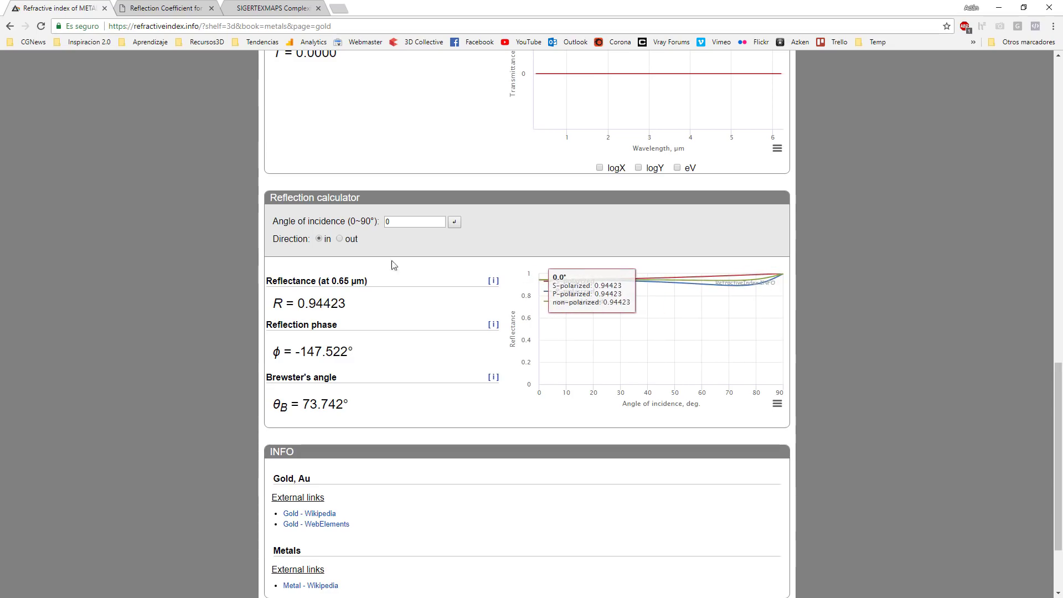
pyautogui.moveTo(308, 303)
pyautogui.mouseDown()
pyautogui.moveTo(355, 305)
pyautogui.moveTo(324, 304)
pyautogui.mouseUp()
pyautogui.click(306, 303)
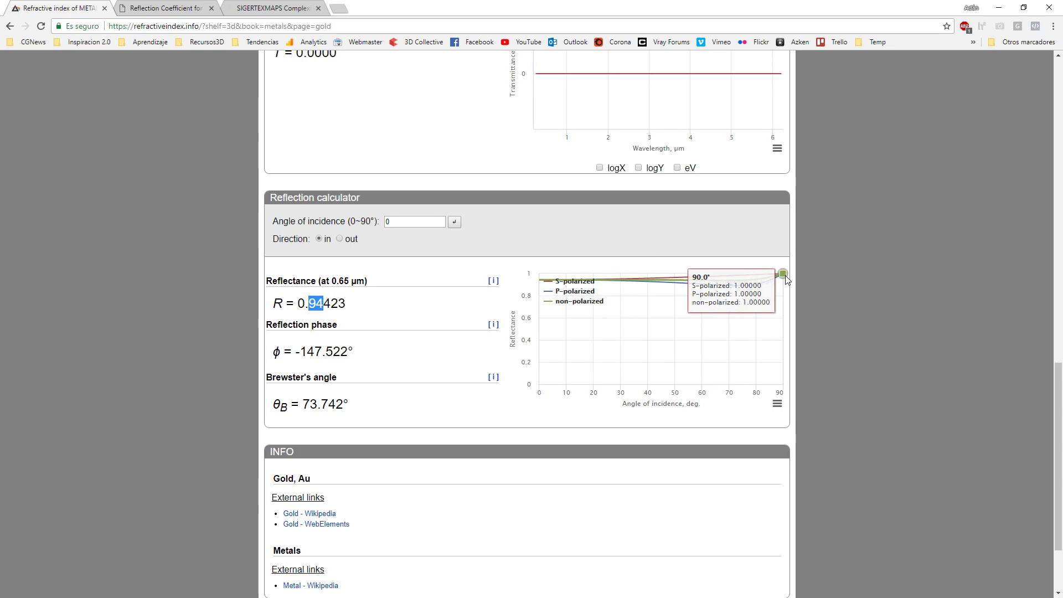
# - Set gold's wavelength to 0.51 µm and inspect the reflectance curves in the reflection calculator
pyautogui.scroll(20, 885, 314)
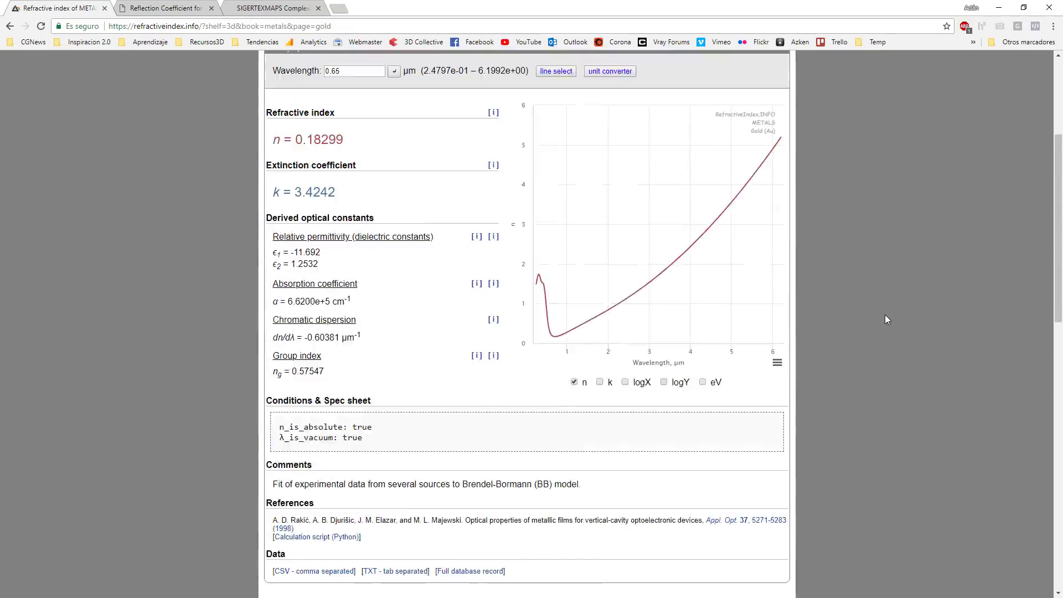
pyautogui.click(354, 288)
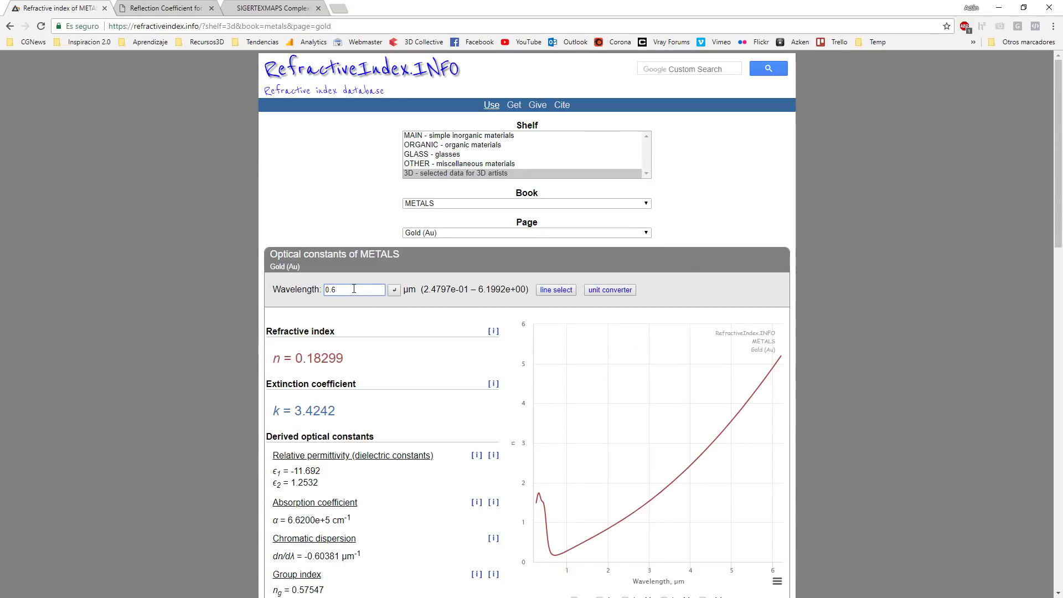
pyautogui.press('Return')
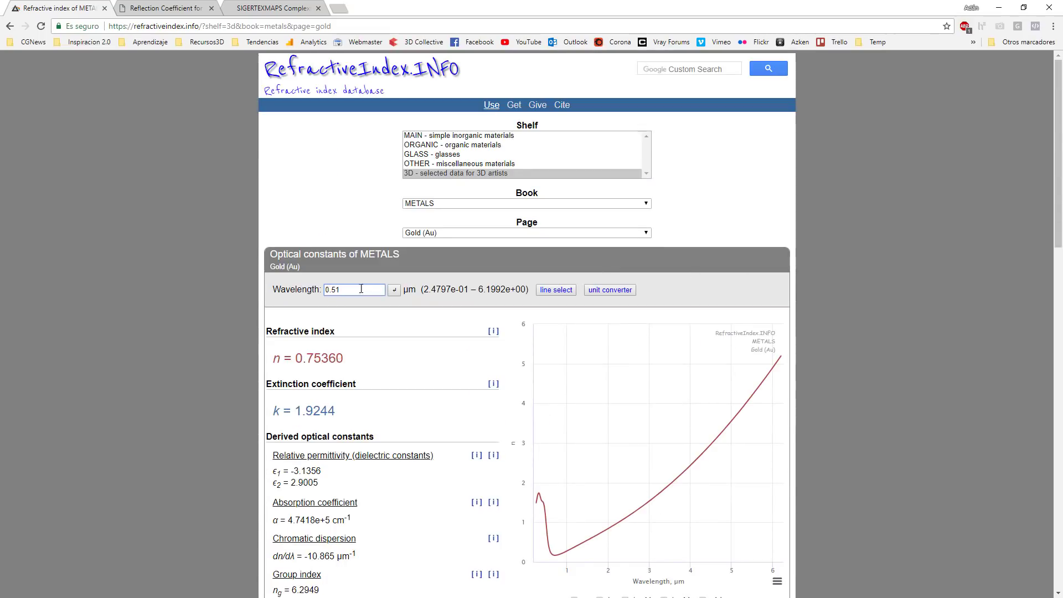
pyautogui.scroll(-18, 430, 321)
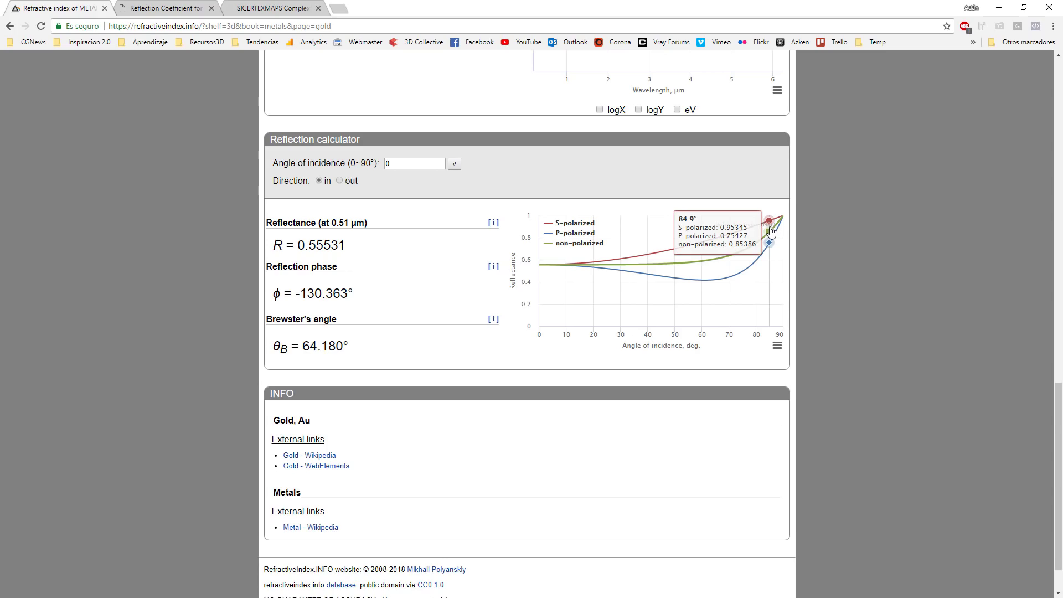
# - Examine gold's reflectance value at 0.51 µm and its reflectance curves at low angles of incidence
pyautogui.moveTo(310, 245); pyautogui.dragTo(350, 247)
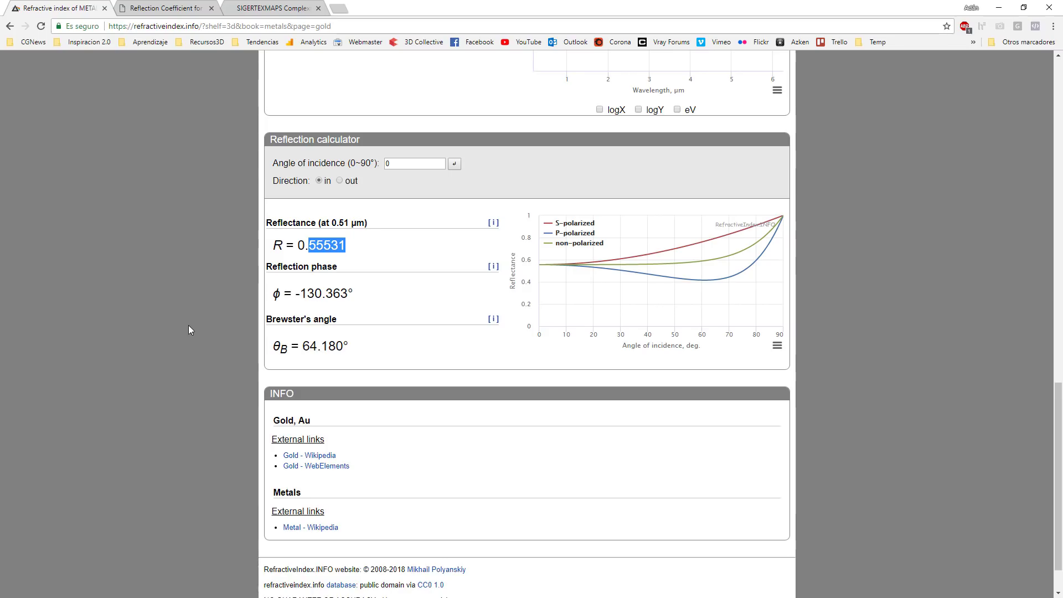
pyautogui.moveTo(582, 283)
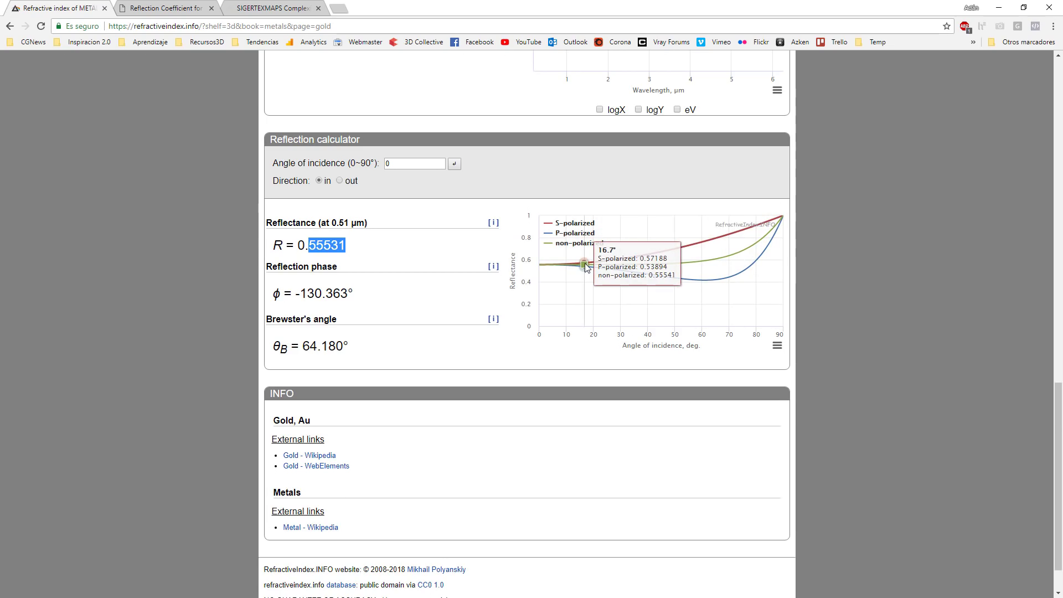
# - Set the wavelength for gold's optical constants to 0.44 µm
pyautogui.scroll(15, 587, 266)
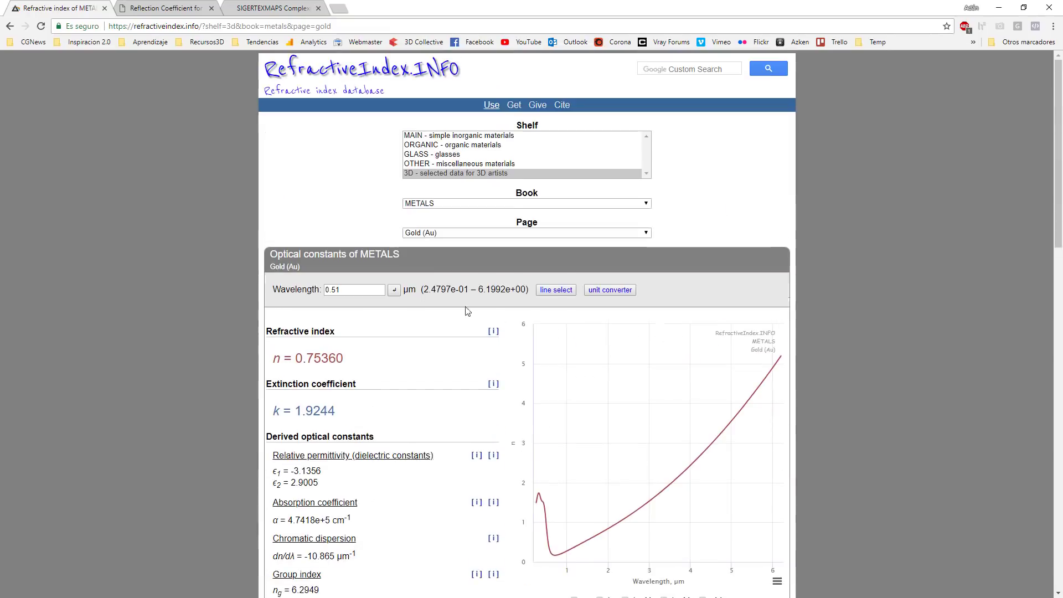
pyautogui.click(348, 289)
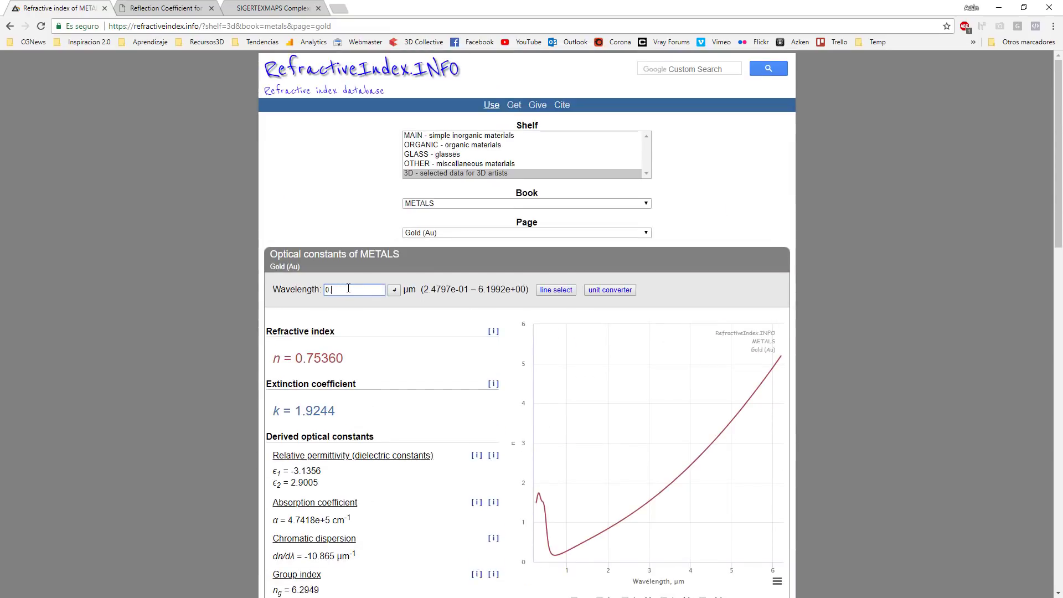
pyautogui.write('44')
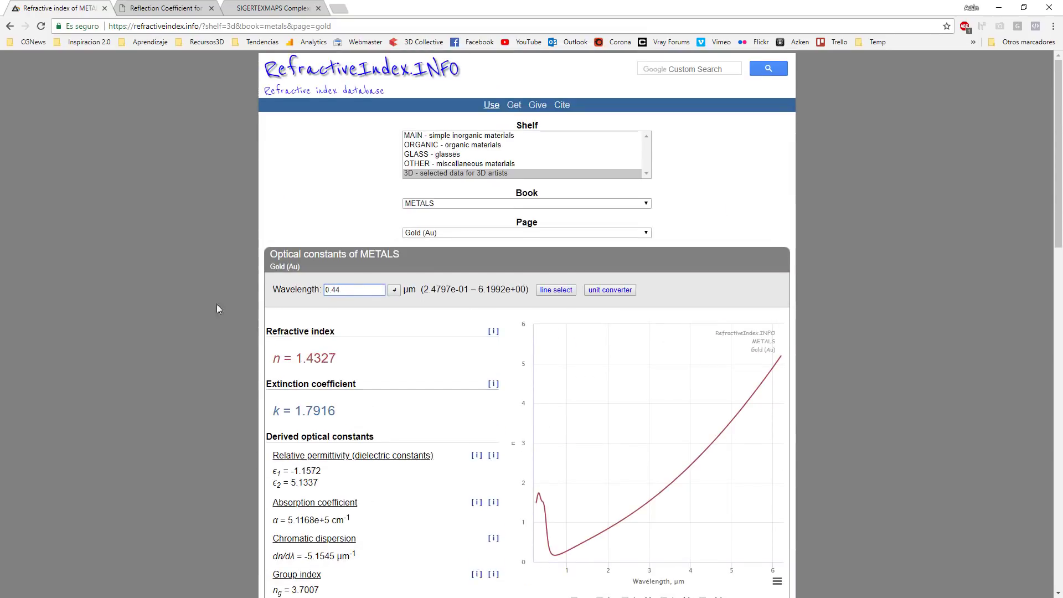
# - Inspect gold's reflectance value at 0.44 µm and its curves by angle of incidence in the reflection calculator
pyautogui.scroll(-15, 259, 293)
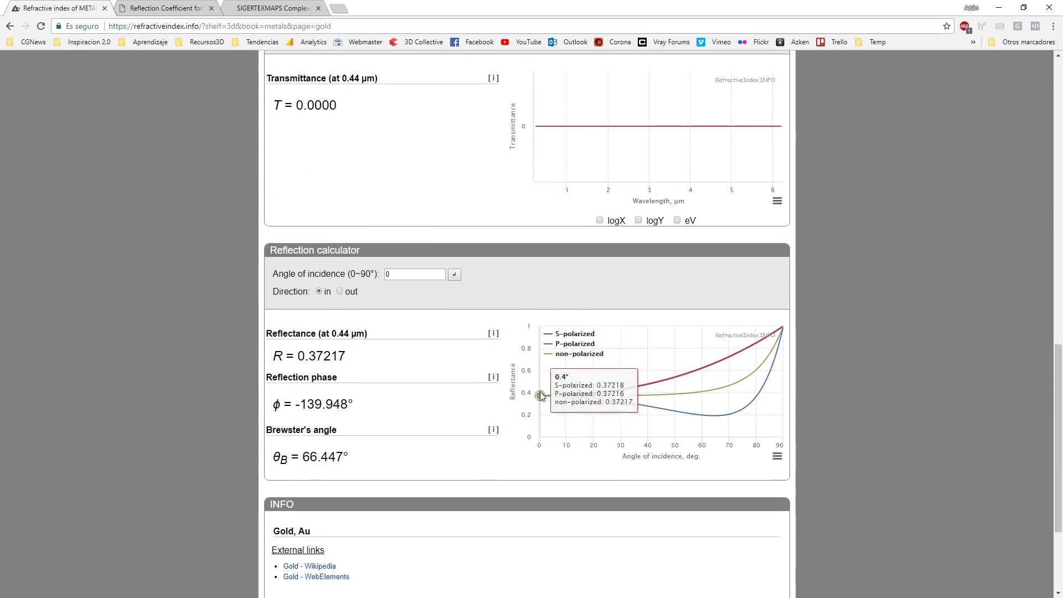
pyautogui.moveTo(309, 357); pyautogui.dragTo(356, 358)
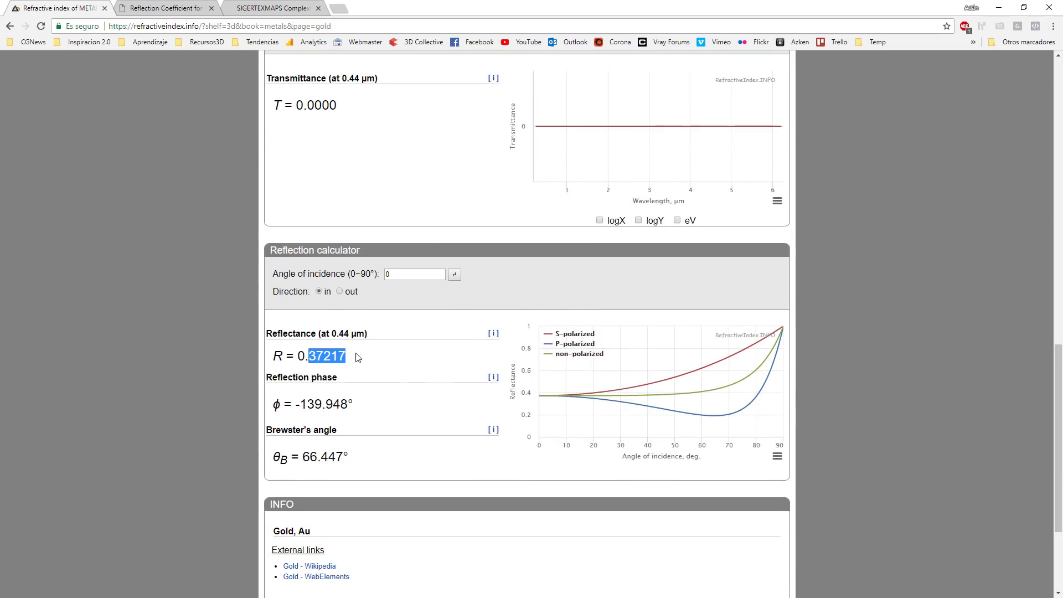
pyautogui.moveTo(715, 399)
pyautogui.scroll(20, 670, 263)
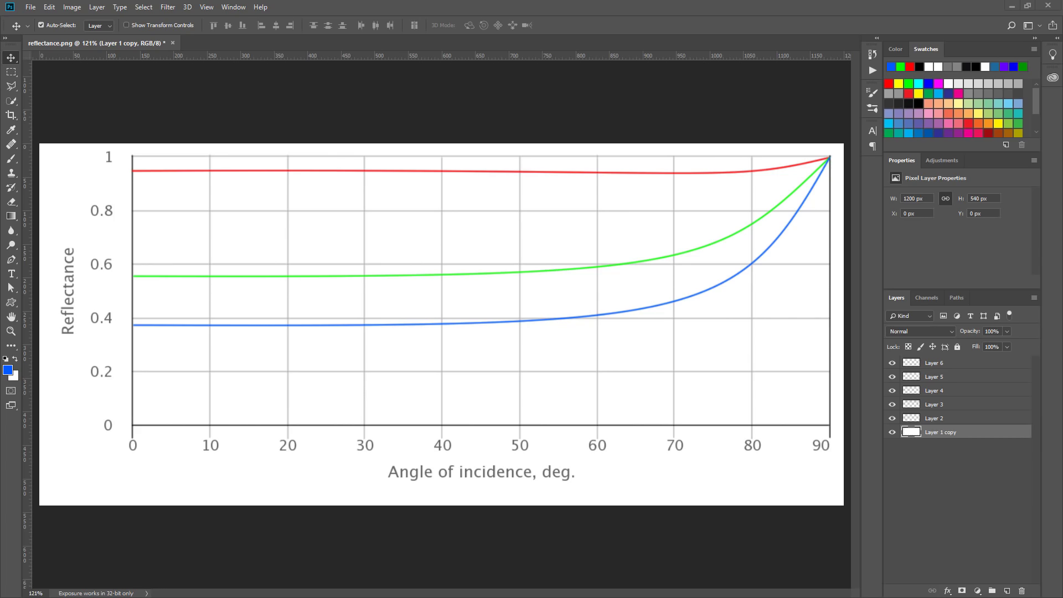
# - Switch to the photo viewer and examine the chart of approximate RGB base reflectivity values for metals against the reflectance graph
pyautogui.hotkey('alt', 'Tab')
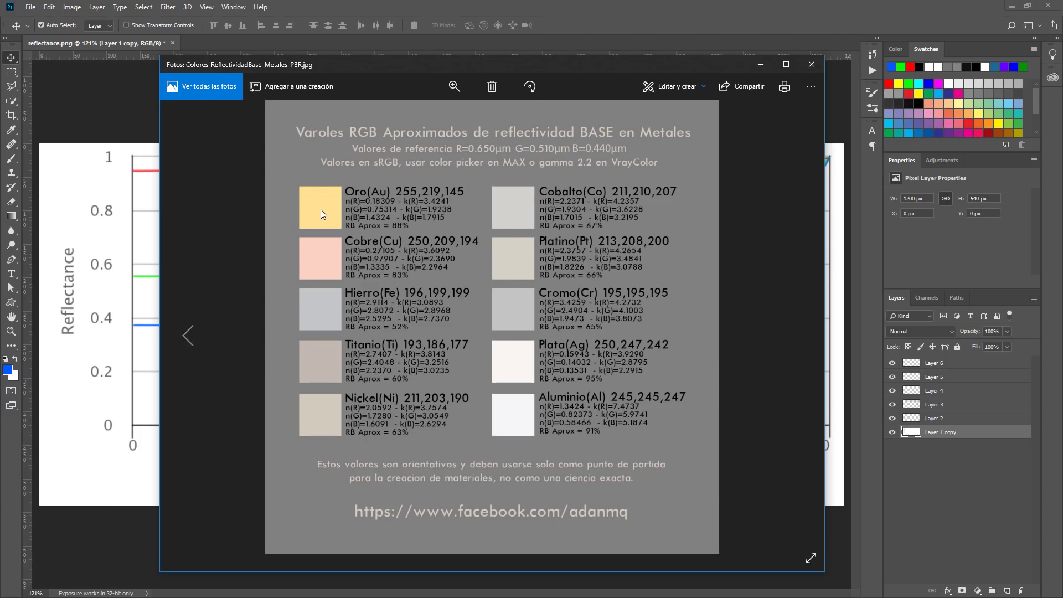
pyautogui.moveTo(351, 74); pyautogui.dragTo(605, 278)
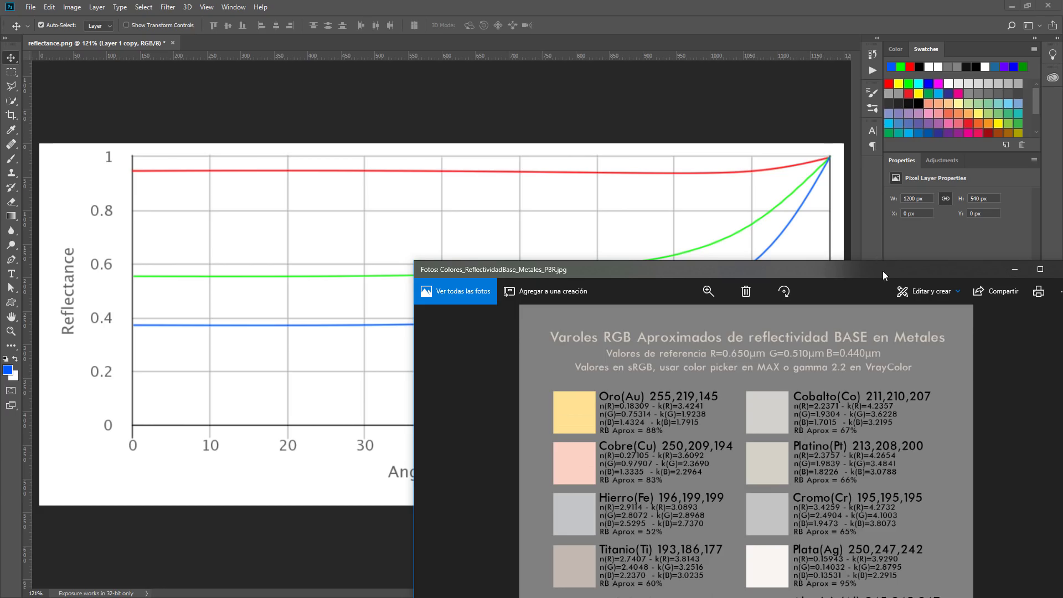
pyautogui.moveTo(887, 273); pyautogui.dragTo(578, 99)
pyautogui.click(757, 96)
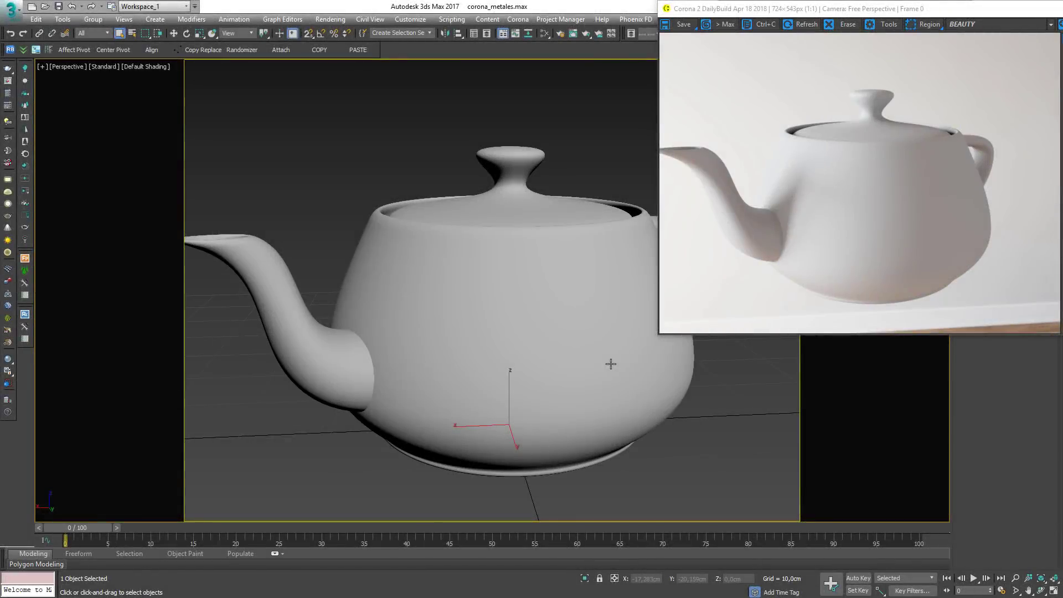
# - View the teapot in 3ds Max from different angles to check the interactive Corona render against its background
pyautogui.moveTo(486, 301)
pyautogui.keyDown('alt'); pyautogui.mouseDown(button='middle')
pyautogui.moveTo(513, 301)
pyautogui.moveTo(506, 306)
pyautogui.mouseUp(button='middle'); pyautogui.keyUp('alt')
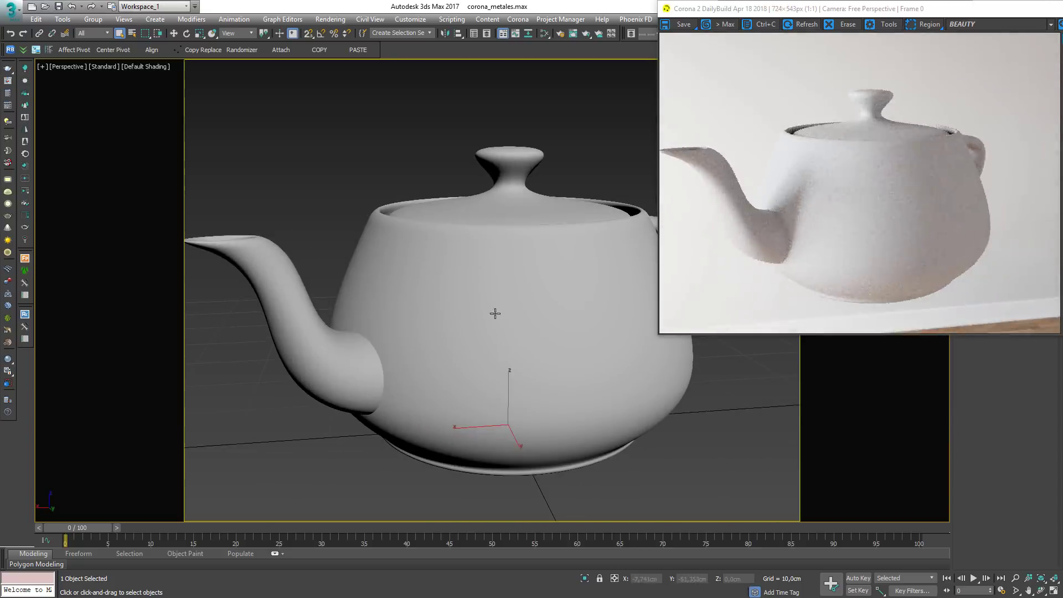
pyautogui.press('8')
pyautogui.press('8')
pyautogui.keyDown('alt'); pyautogui.moveTo(571, 226); pyautogui.dragTo(522, 316, button='middle'); pyautogui.keyUp('alt')
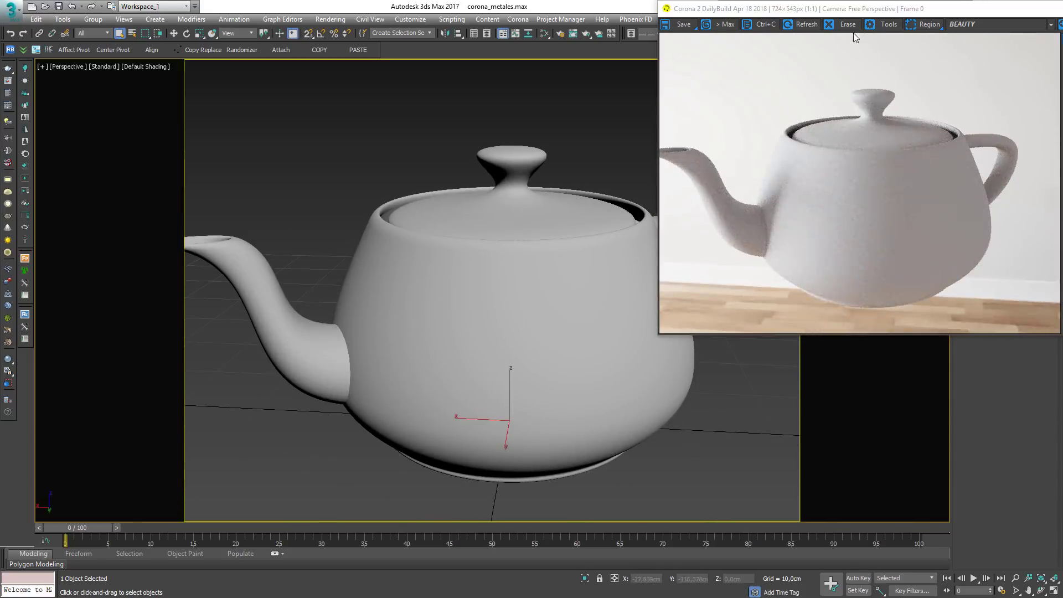
# - Review the Corona render's tone mapping settings and compare the image with the LUT disabled and enabled
pyautogui.moveTo(862, 8); pyautogui.dragTo(558, 68)
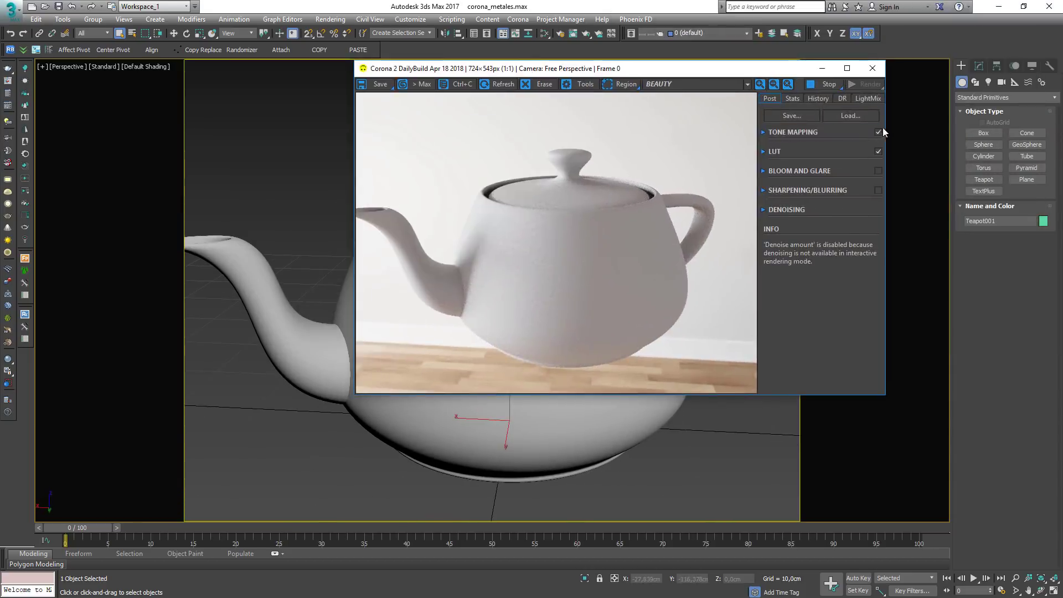
pyautogui.click(764, 132)
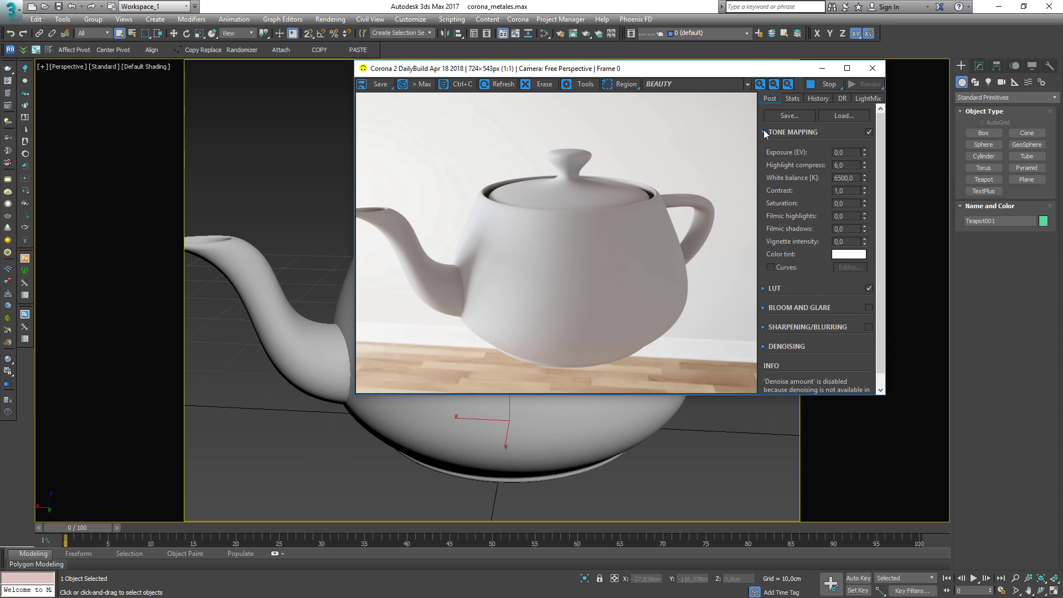
pyautogui.click(765, 132)
pyautogui.click(878, 151)
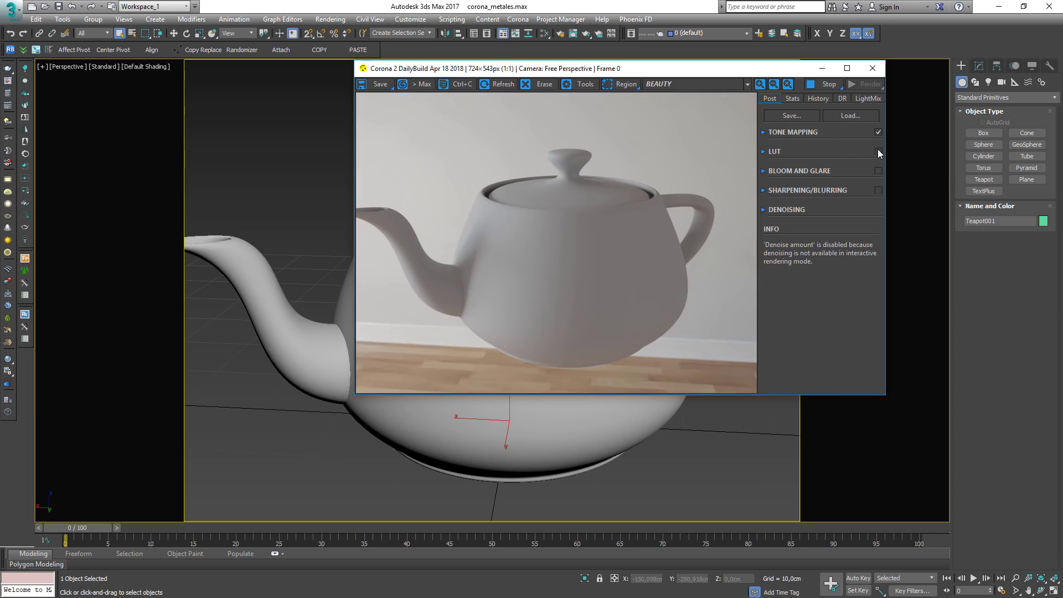
pyautogui.click(877, 151)
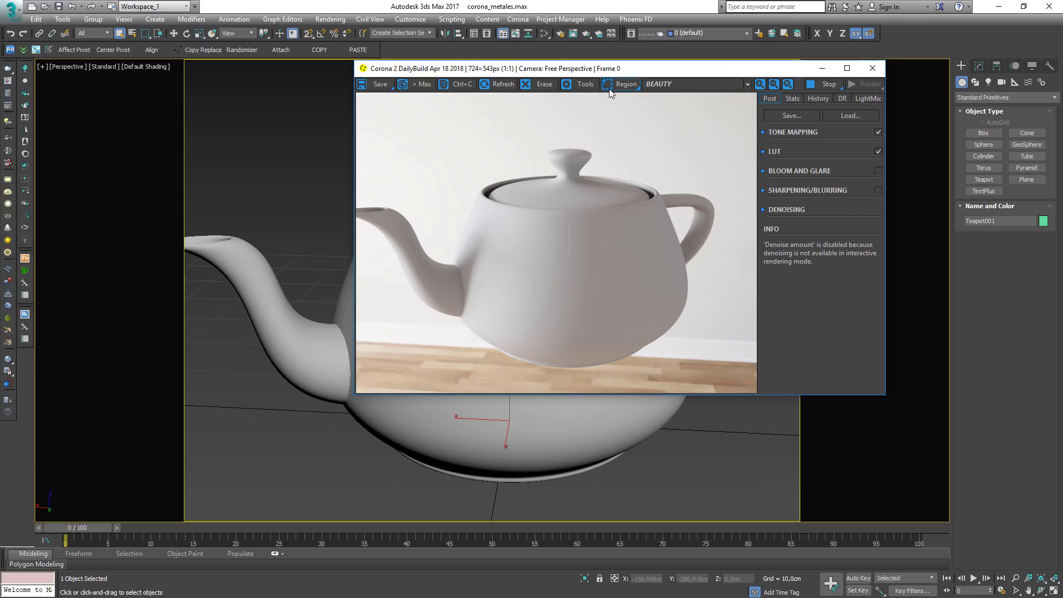
pyautogui.moveTo(555, 70); pyautogui.dragTo(858, 19)
# - Arrange the metals chart bitmap and CoronaMtl nodes in the Slate Material Editor and enlarge the material's preview
pyautogui.moveTo(510, 304); pyautogui.dragTo(517, 304, button='middle')
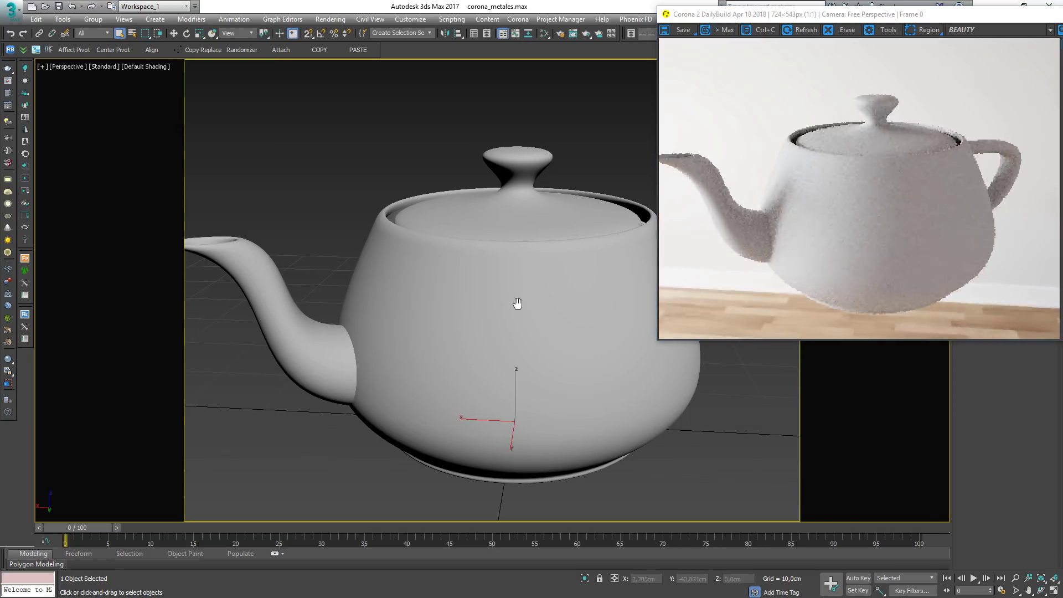
pyautogui.press('m')
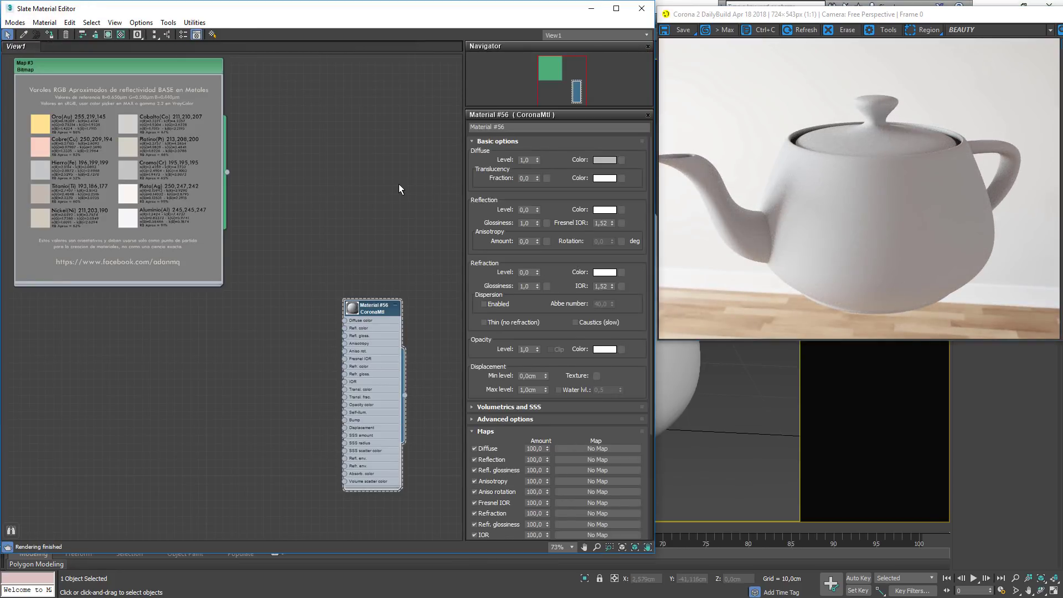
pyautogui.moveTo(113, 78)
pyautogui.mouseDown()
pyautogui.moveTo(160, 81)
pyautogui.moveTo(108, 71)
pyautogui.mouseUp()
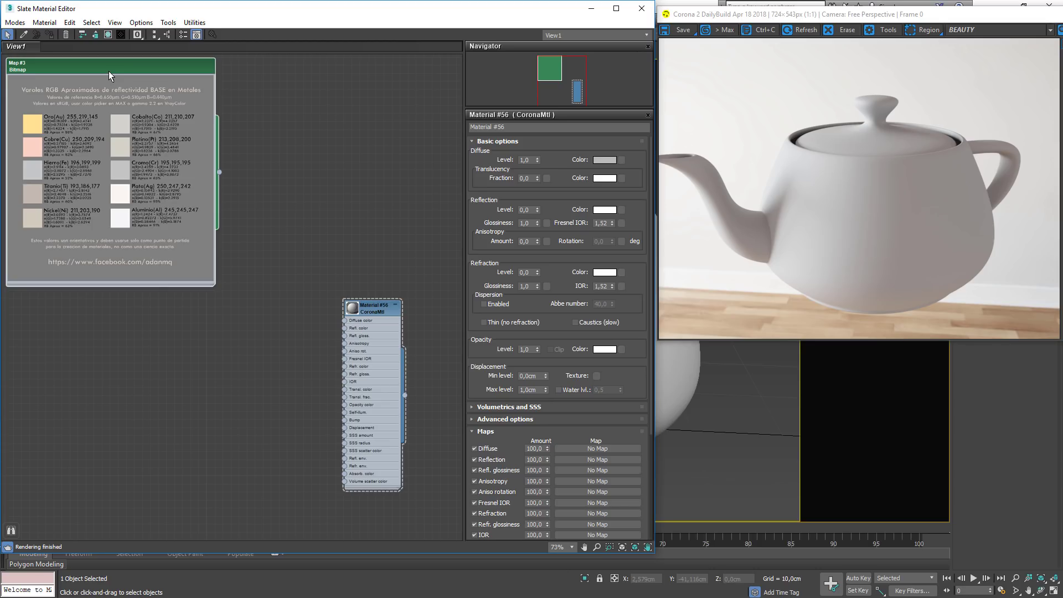
pyautogui.click(384, 306)
pyautogui.moveTo(385, 309); pyautogui.dragTo(369, 291)
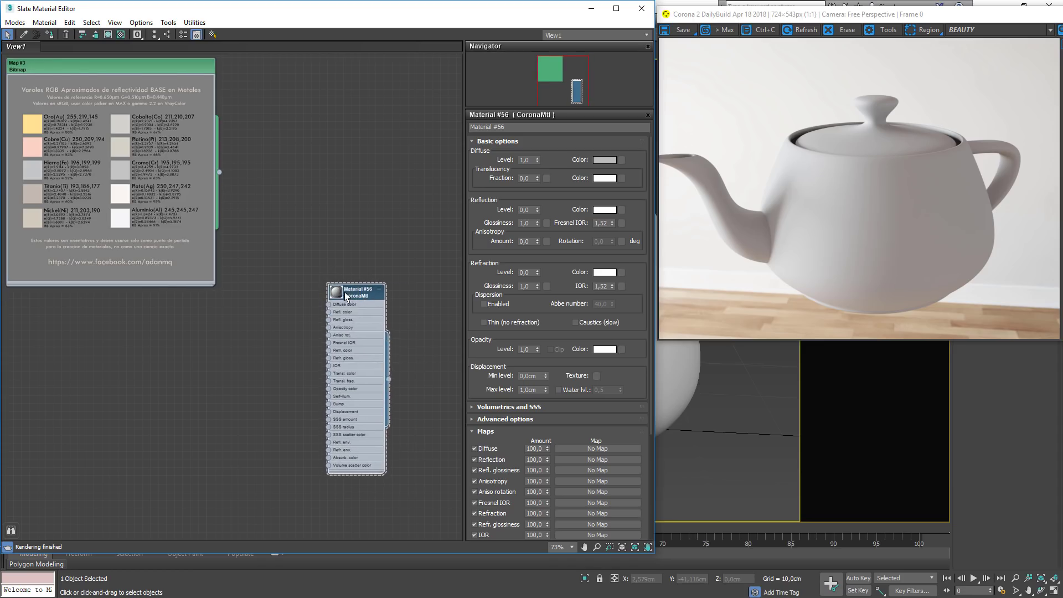
pyautogui.doubleClick(348, 294)
# - Set the CoronaMtl's diffuse colour to black and its reflection level to 1.0
pyautogui.click(604, 160)
pyautogui.moveTo(409, 128); pyautogui.dragTo(329, 127)
pyautogui.click(409, 170)
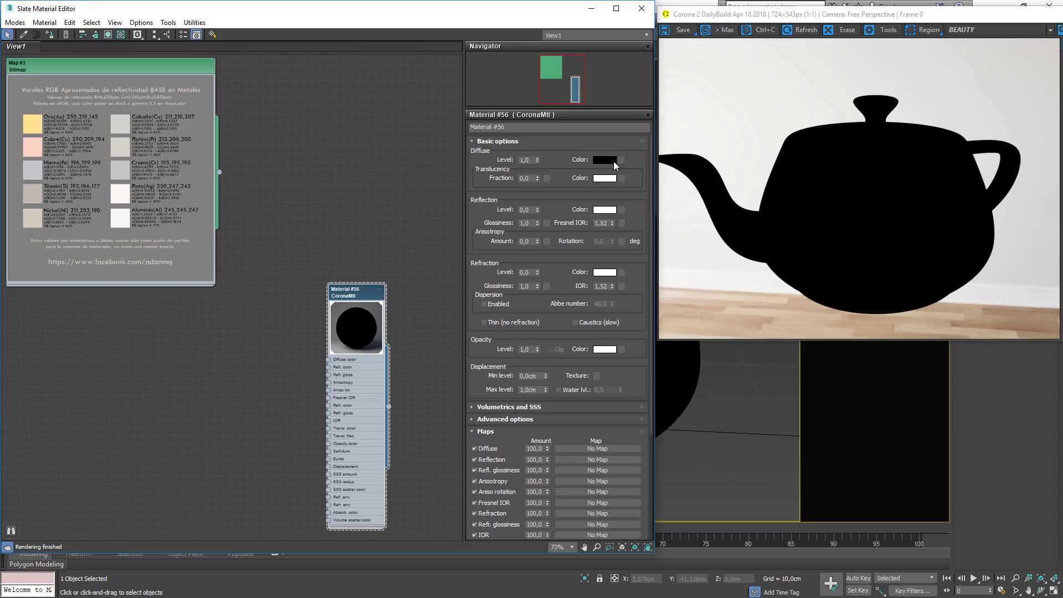
pyautogui.moveTo(537, 208); pyautogui.dragTo(533, 95)
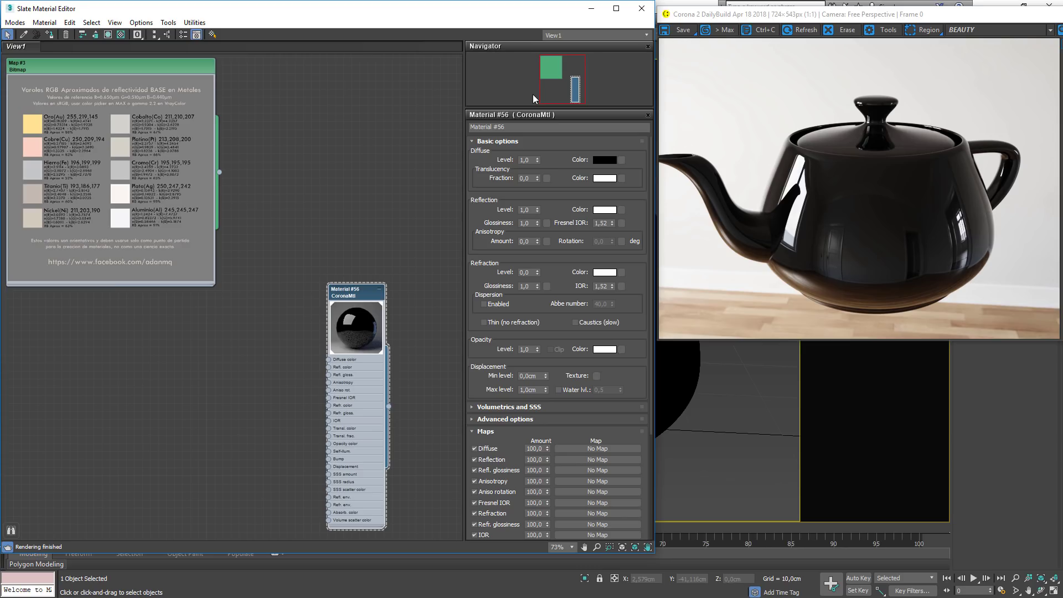
# - Sample the gold (Oro) swatch from the metals chart as the reflection colour and place the material node beside the chart
pyautogui.click(605, 210)
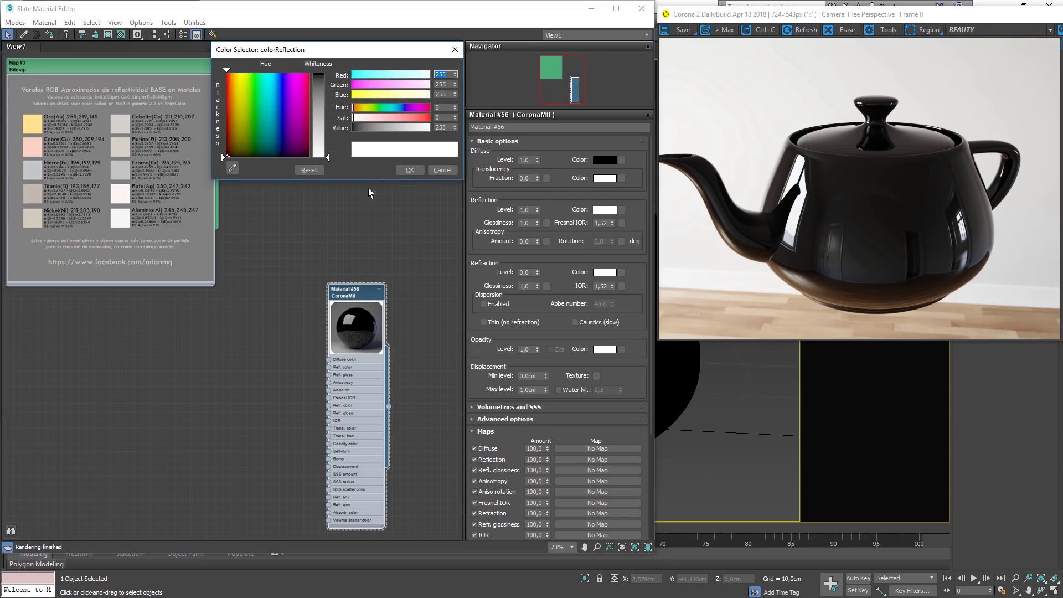
pyautogui.click(233, 167)
pyautogui.click(33, 123)
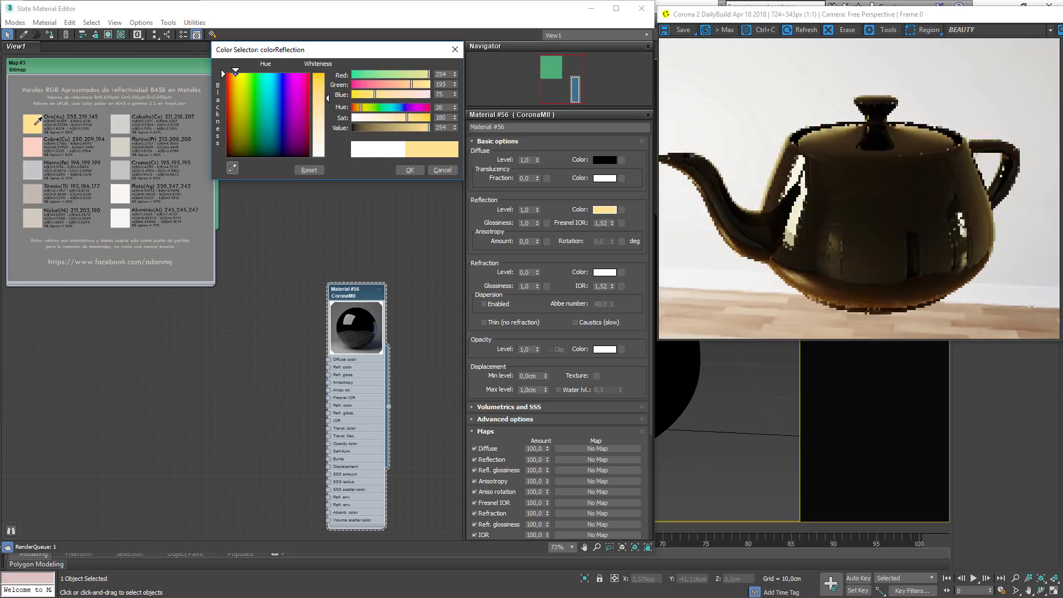
pyautogui.click(418, 171)
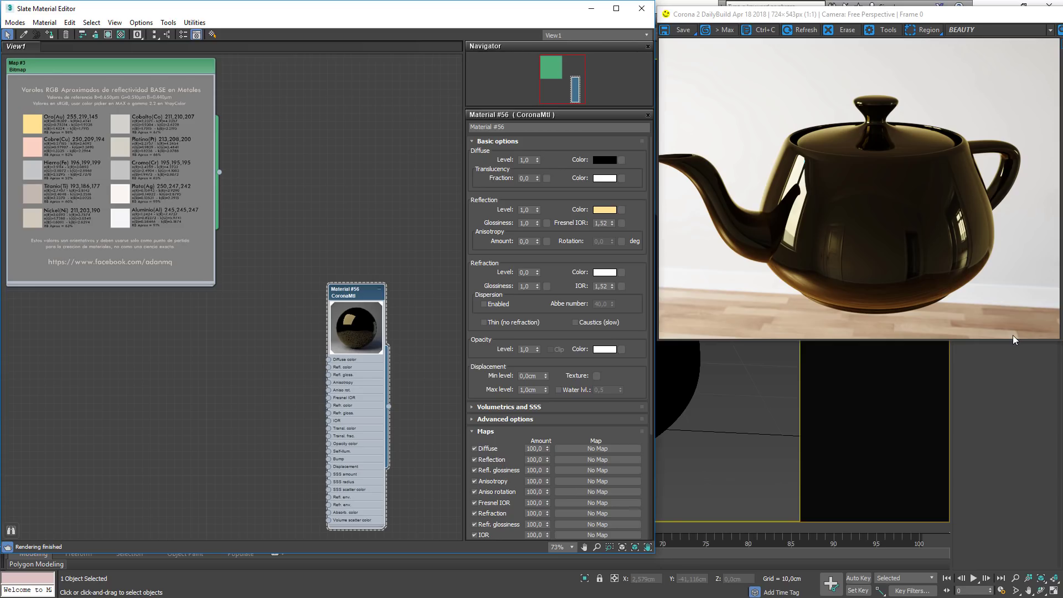
pyautogui.moveTo(356, 296); pyautogui.dragTo(316, 111)
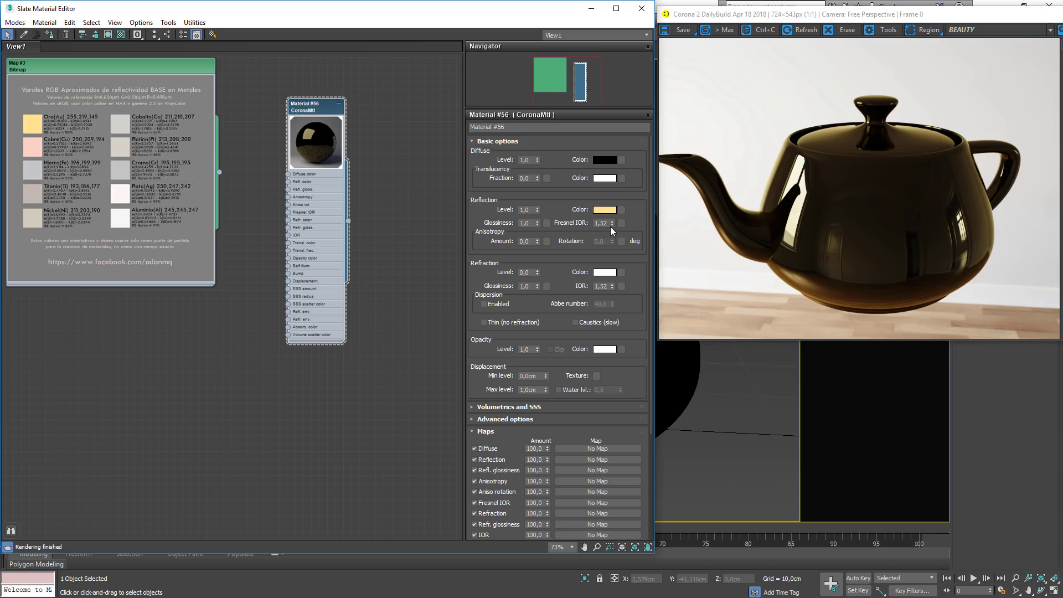
# - Try Fresnel IOR values of 5, 30 and 1.5 on the gold material to compare the teapot's reflections
pyautogui.doubleClick(601, 223)
pyautogui.write('5')
pyautogui.press('Return')
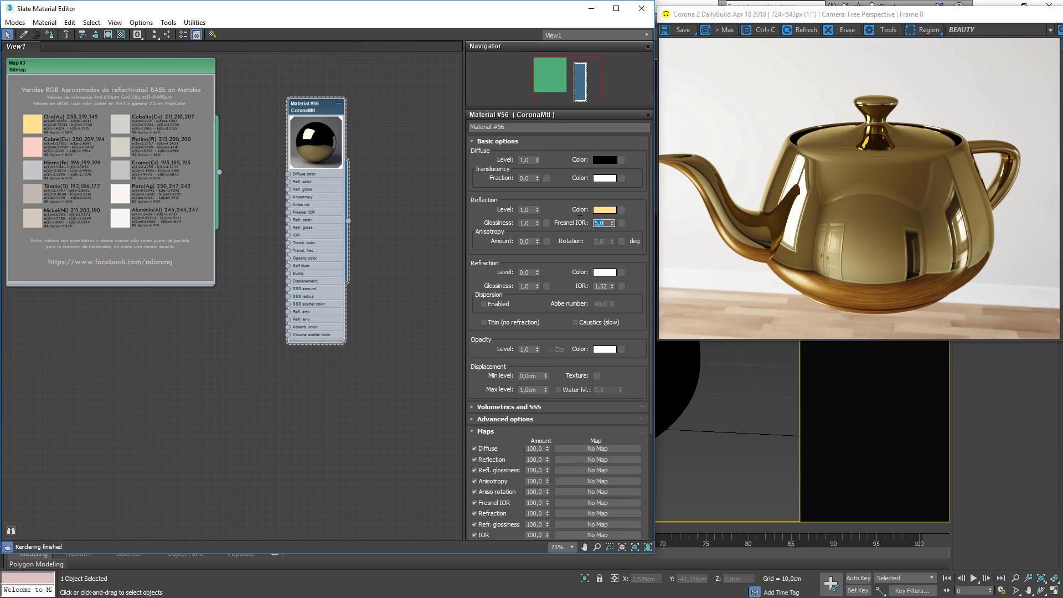
pyautogui.write('30')
pyautogui.press('Return')
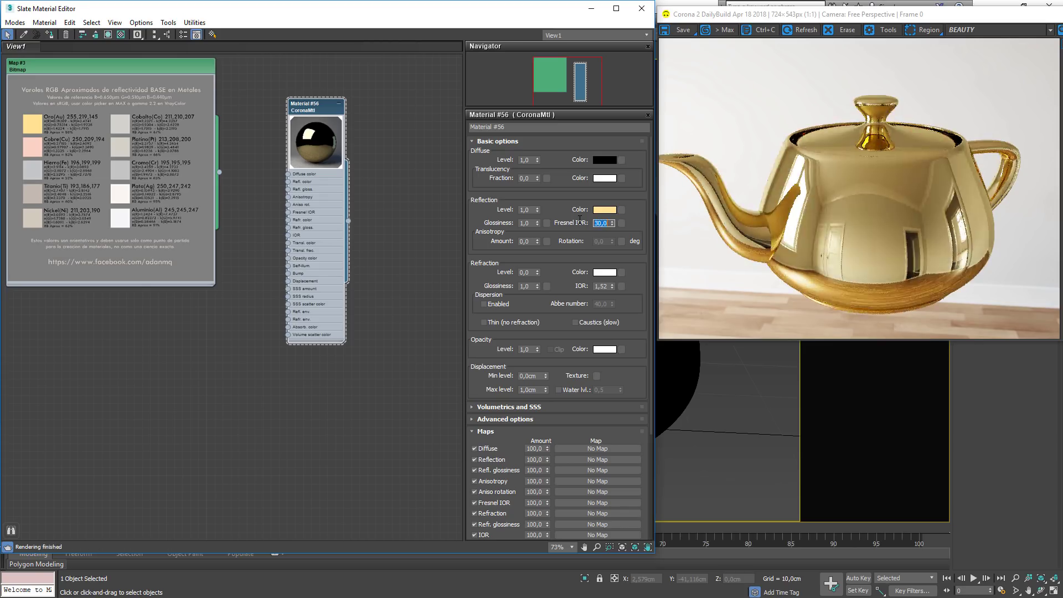
pyautogui.write('1,5')
pyautogui.press('Return')
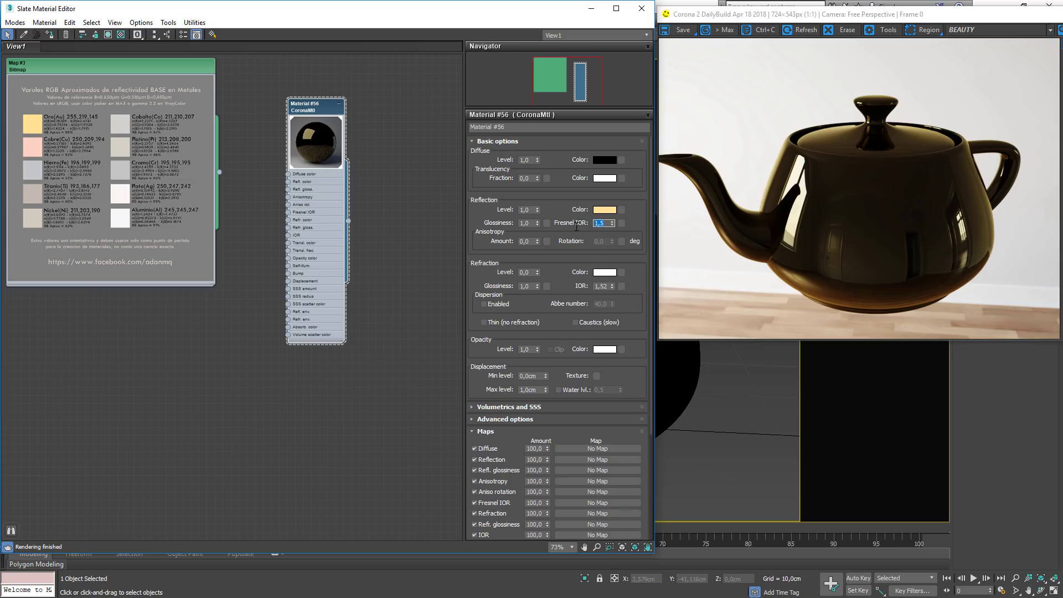
# - Set the gold material's Fresnel IOR to 999
pyautogui.write('999')
pyautogui.press('Return')
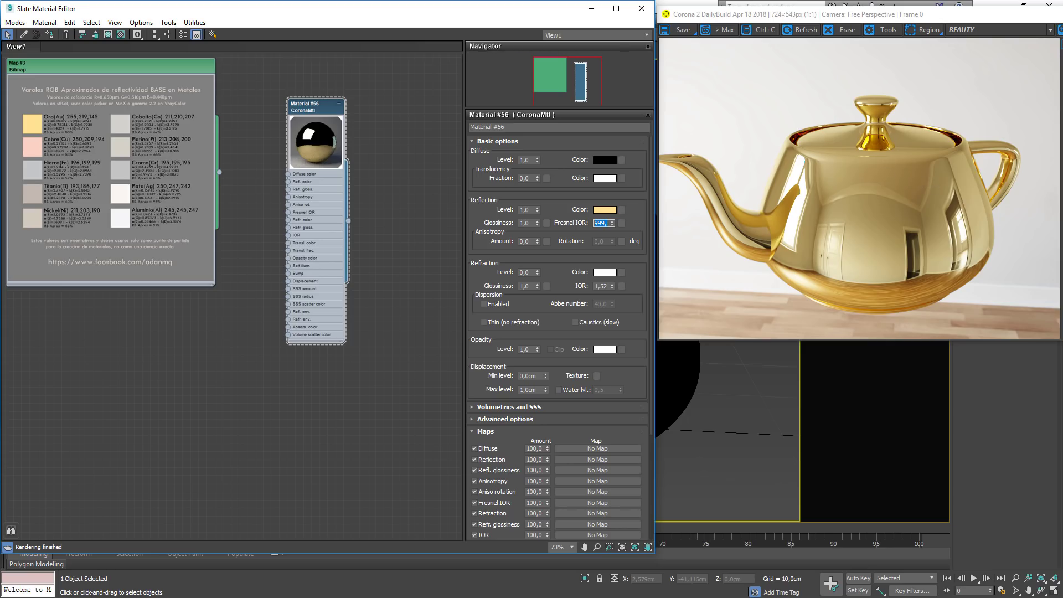
# - Switch to Photoshop and toggle the visibility of Layer 7 and Layer 6 in the reflectance graph
pyautogui.hotkey('alt', 'Tab')
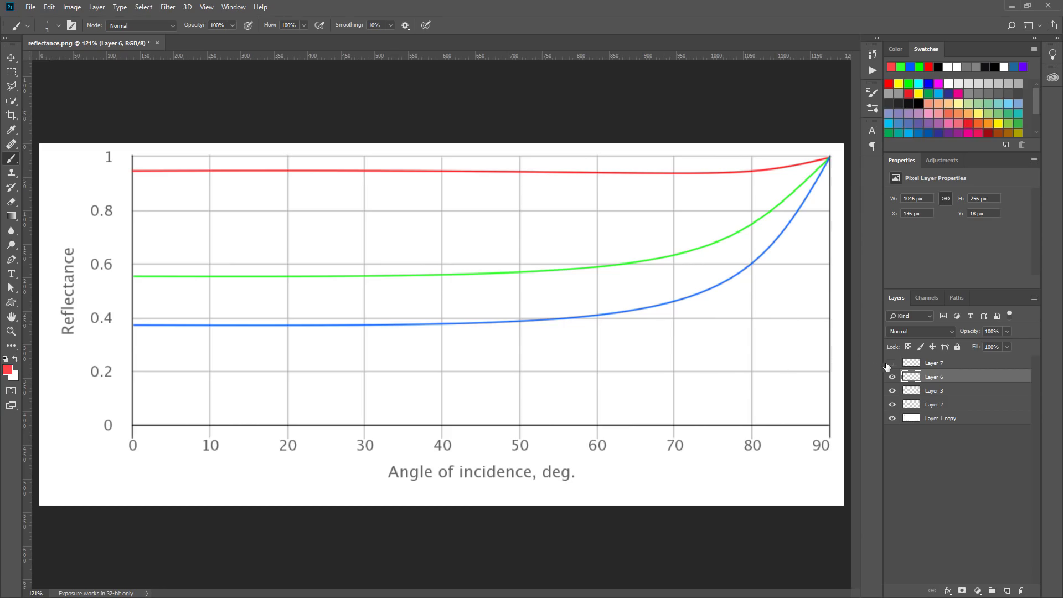
pyautogui.click(892, 364)
pyautogui.click(892, 378)
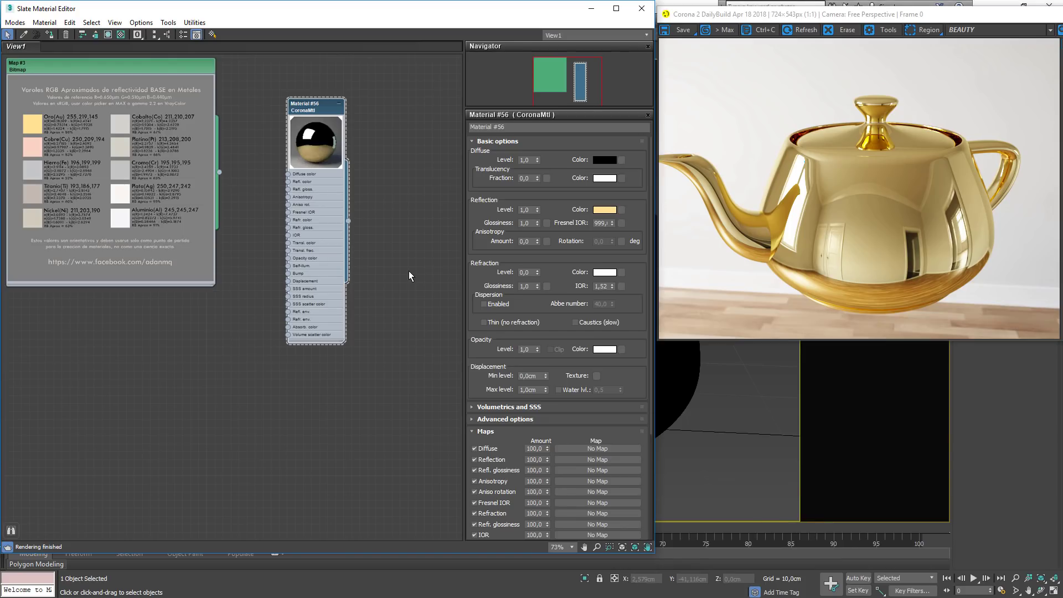
# - Try a green reflection colour on the gold material to preview it on the teapot, and cancel the change
pyautogui.click(611, 210)
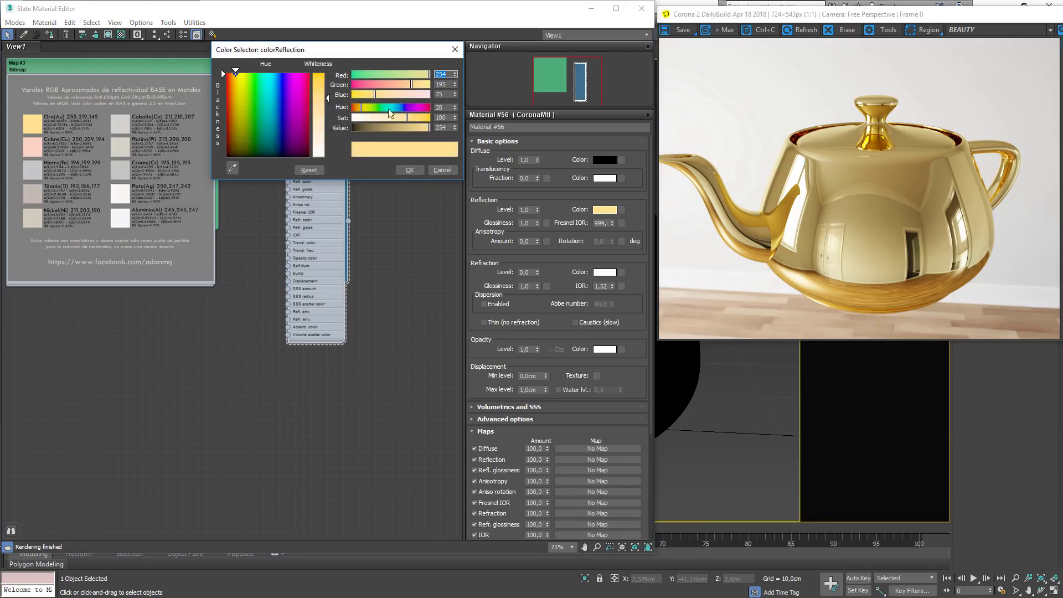
pyautogui.moveTo(294, 111)
pyautogui.mouseDown()
pyautogui.moveTo(278, 92)
pyautogui.moveTo(253, 117)
pyautogui.mouseUp()
pyautogui.moveTo(394, 117)
pyautogui.mouseDown()
pyautogui.moveTo(422, 118)
pyautogui.moveTo(373, 131)
pyautogui.moveTo(413, 120)
pyautogui.mouseUp()
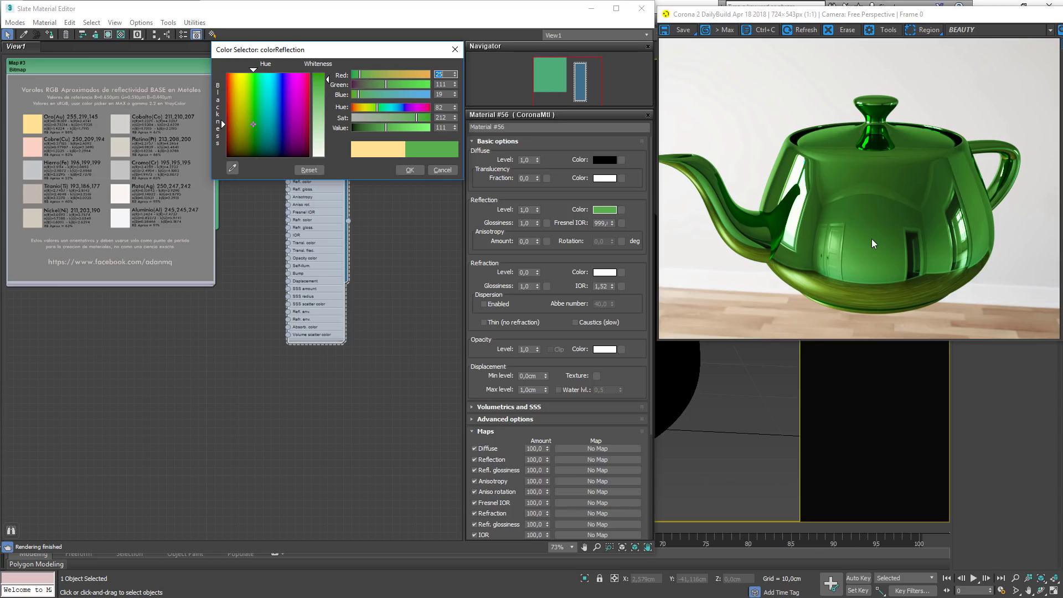
pyautogui.click(443, 171)
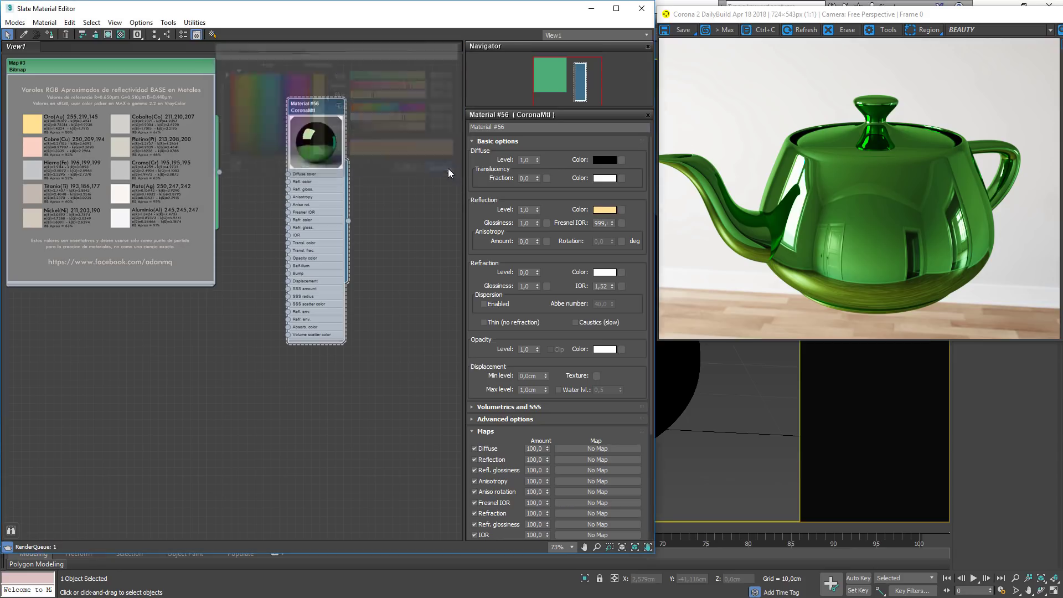
# - Move the gold material node clear of the metals chart, add a Falloff map beside it and open the map's parameters
pyautogui.moveTo(368, 324); pyautogui.dragTo(369, 259)
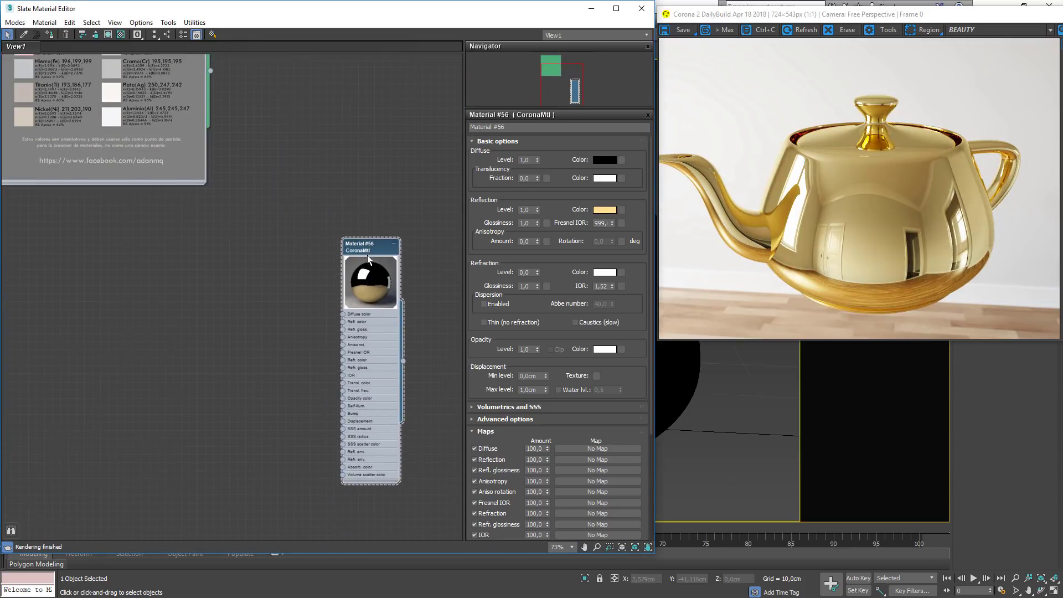
pyautogui.rightClick(202, 283)
pyautogui.moveTo(228, 302)
pyautogui.moveTo(149, 305)
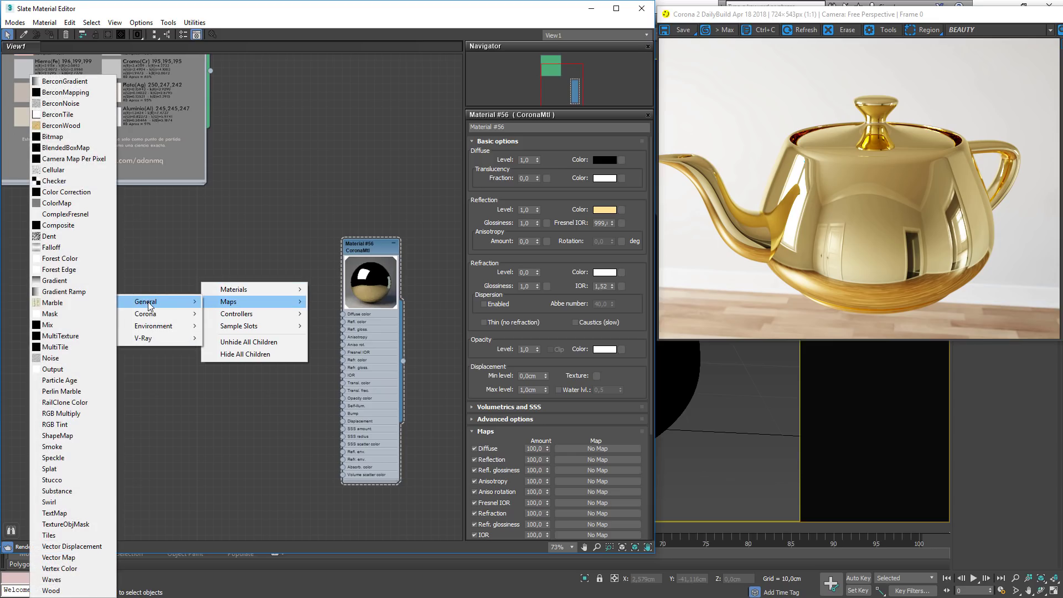
pyautogui.click(51, 247)
pyautogui.doubleClick(198, 280)
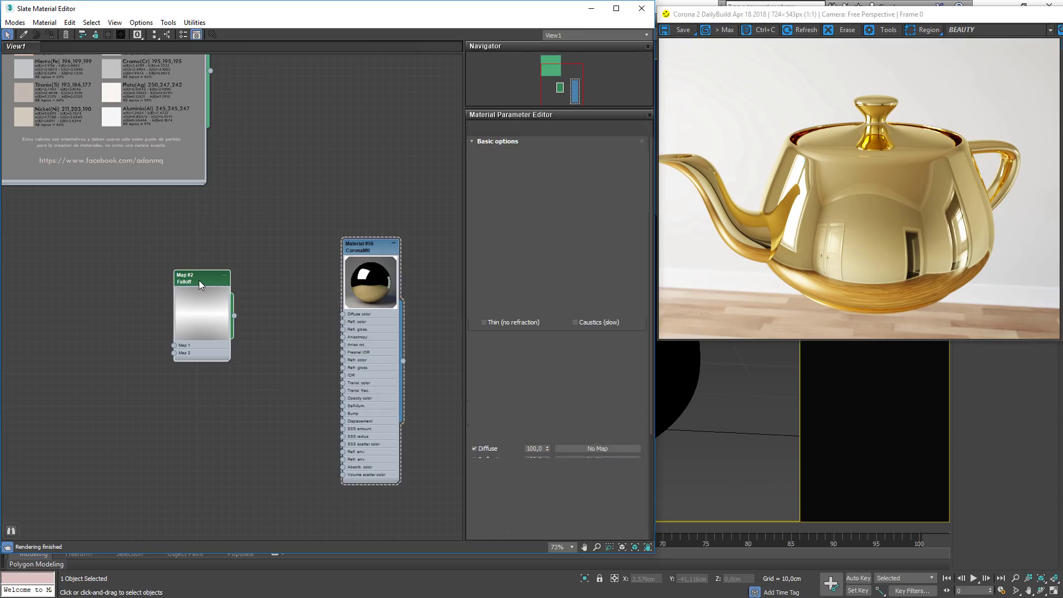
# - Enable the Falloff map's output Color Map, set it to RGB and toggle its individual colour channels
pyautogui.scroll(-5, 533, 464)
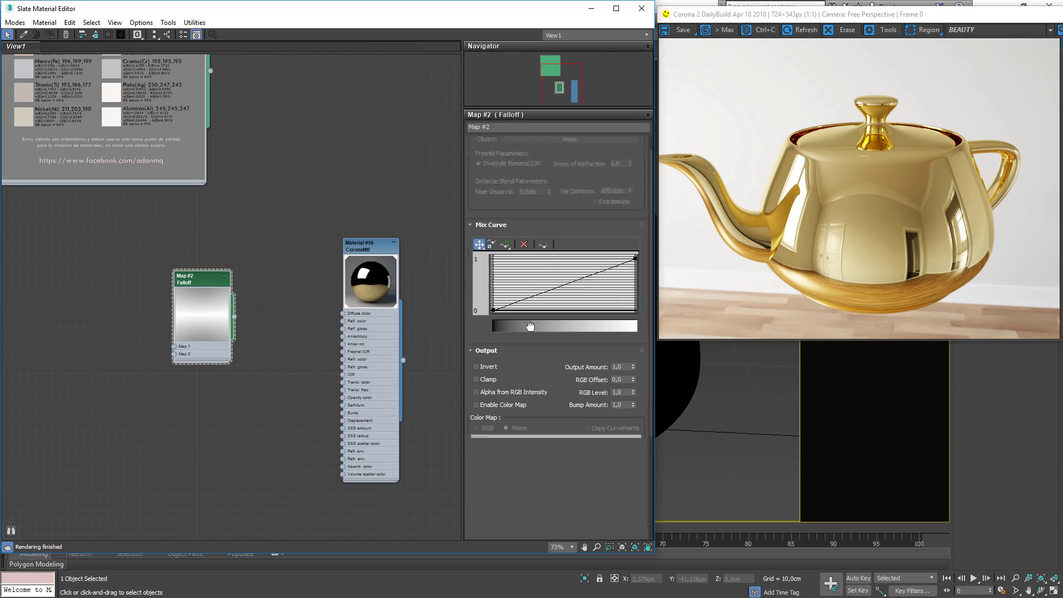
pyautogui.click(492, 339)
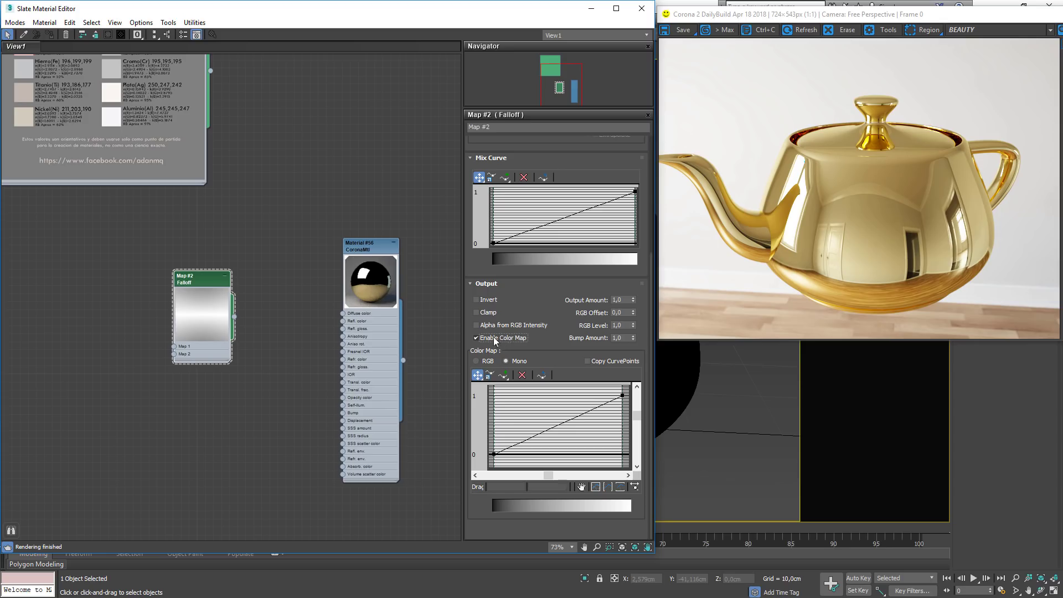
pyautogui.click(481, 362)
pyautogui.click(587, 376)
pyautogui.click(561, 375)
pyautogui.click(561, 375)
pyautogui.click(587, 375)
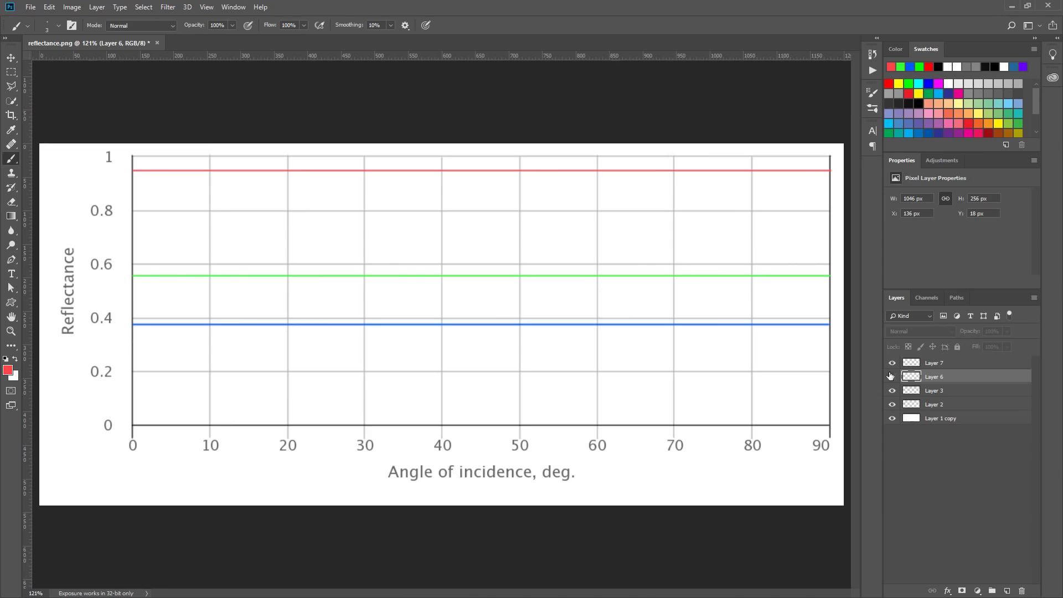
# - Switch to Photoshop and toggle Layer 6 and Layer 7 to check the reflectance curves
pyautogui.click(892, 376)
pyautogui.click(892, 362)
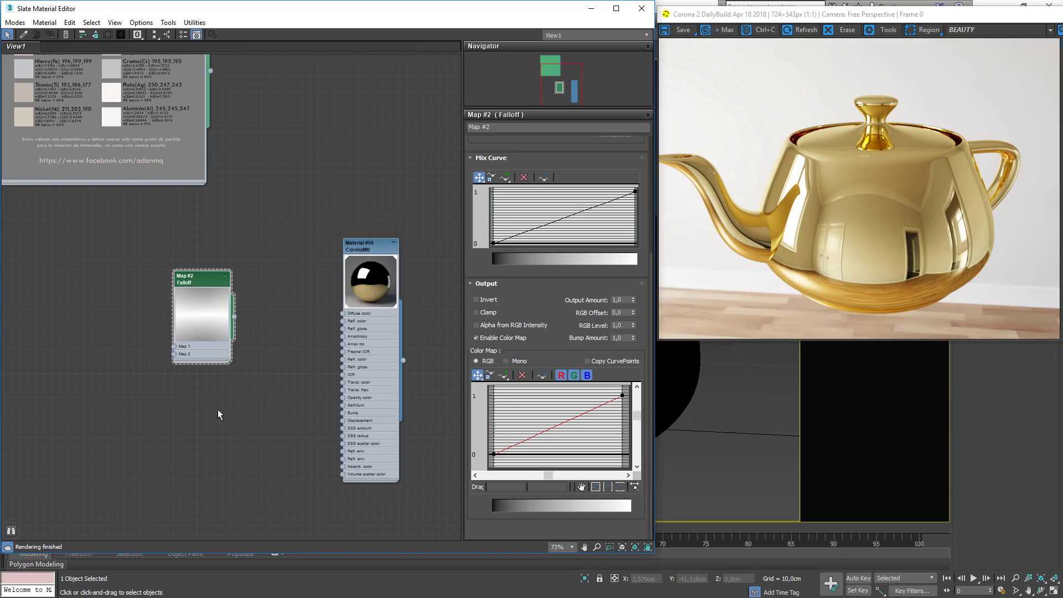
# - Back in 3ds Max, move the Falloff node aside, isolate the red output curve and raise its start point to about 0.95
pyautogui.moveTo(213, 287); pyautogui.dragTo(150, 282)
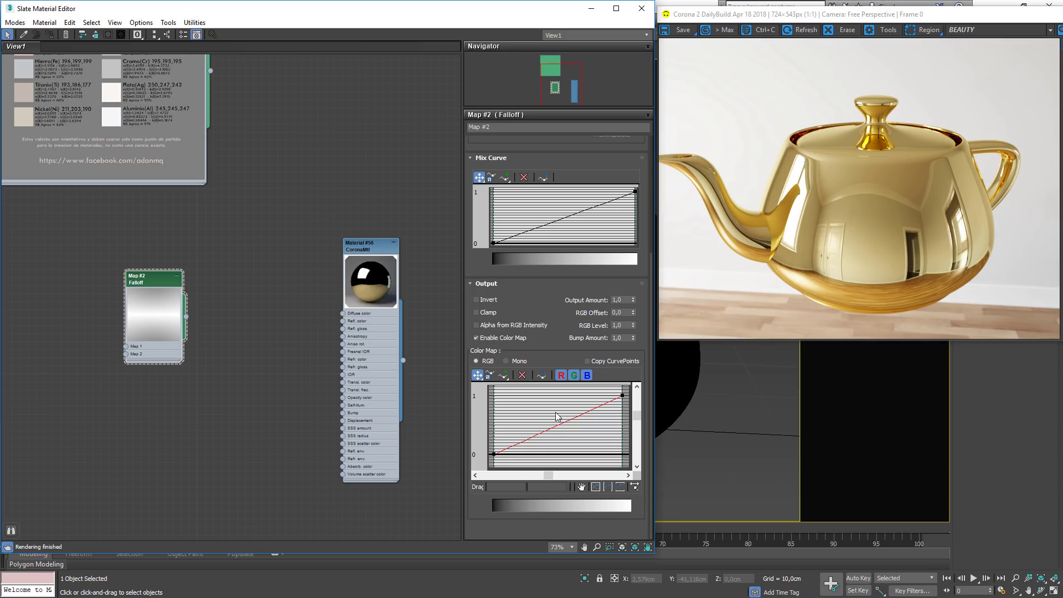
pyautogui.moveTo(494, 454); pyautogui.dragTo(504, 400)
pyautogui.click(572, 376)
pyautogui.click(587, 376)
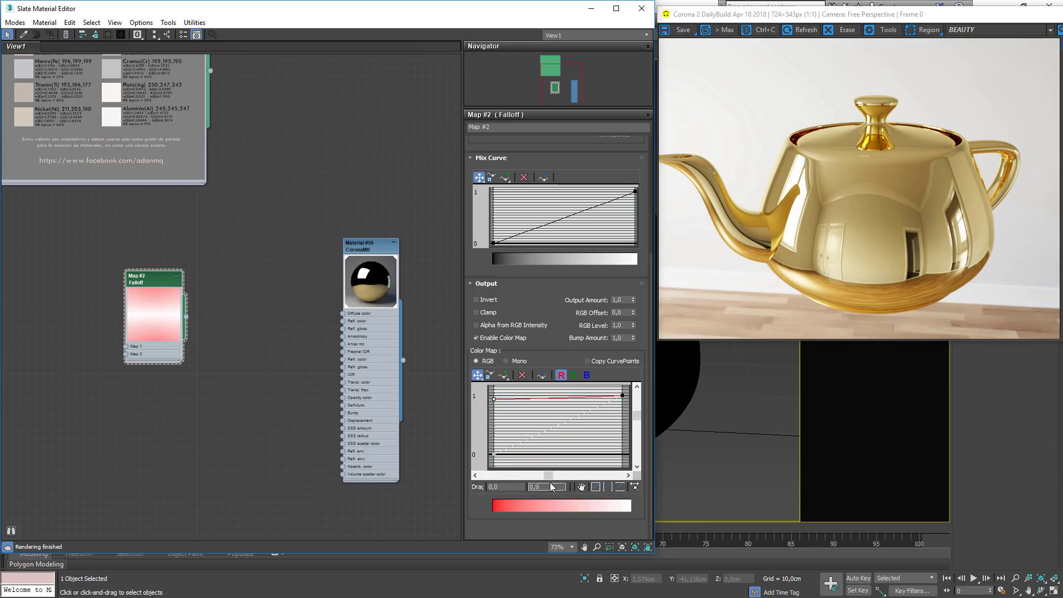
pyautogui.write('8')
pyautogui.press('Return')
pyautogui.write('5')
pyautogui.press('Return')
# - Add a point to the red curve at about 0.69, 0.94 and convert it to a Bezier point
pyautogui.click(503, 375)
pyautogui.click(568, 397)
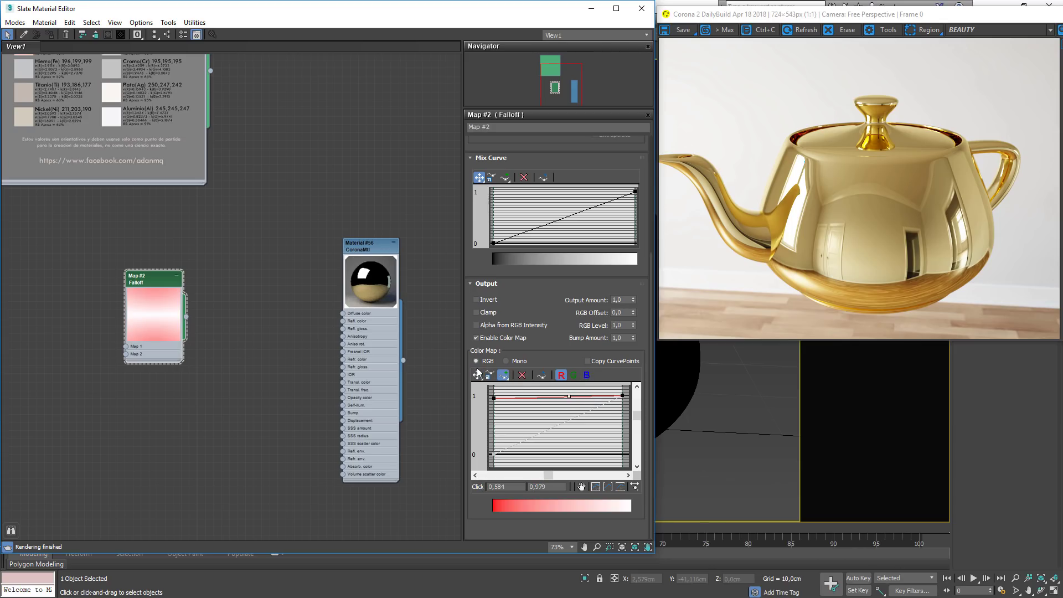
pyautogui.moveTo(569, 397); pyautogui.dragTo(583, 398)
pyautogui.rightClick(583, 398)
pyautogui.click(623, 430)
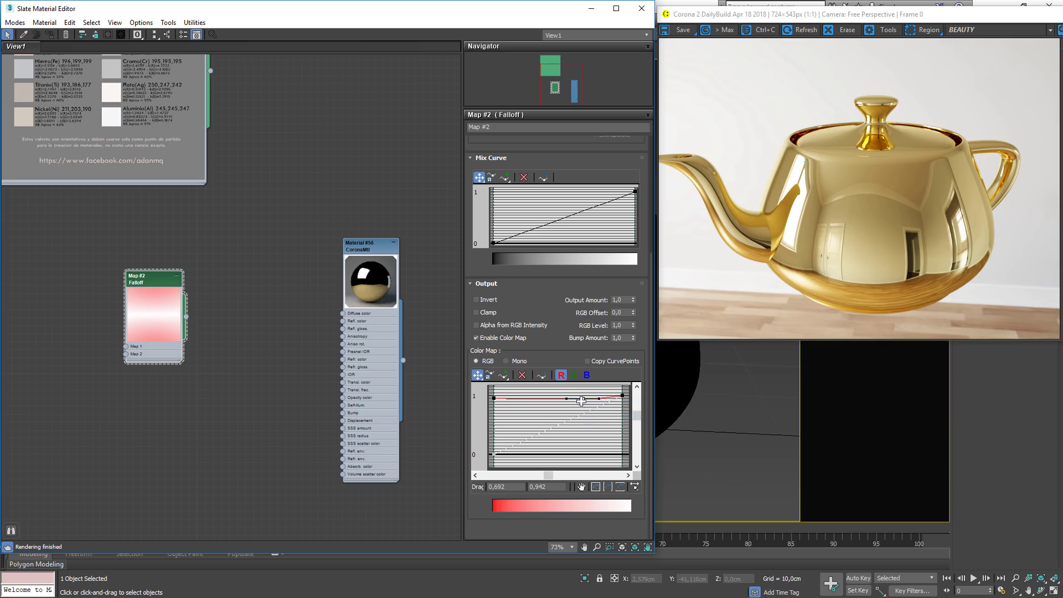
# - On the green curve alone, raise the start point to about 0.63 and add a Bezier-Smooth point at about 0.58, 0.63
pyautogui.click(574, 375)
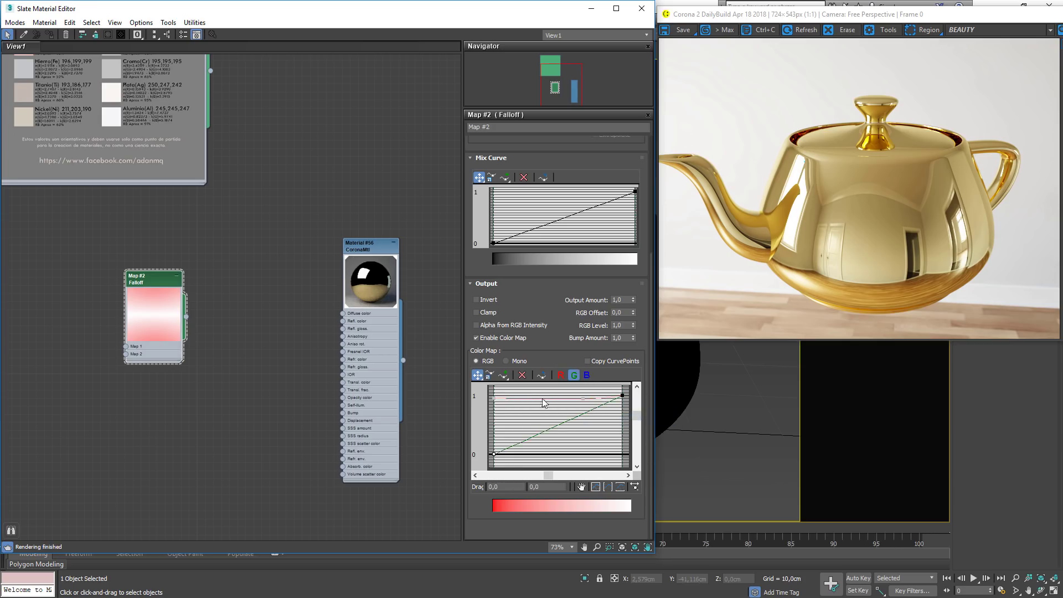
pyautogui.moveTo(494, 454); pyautogui.dragTo(502, 416)
pyautogui.click(503, 375)
pyautogui.click(578, 403)
pyautogui.click(477, 375)
pyautogui.moveTo(578, 402); pyautogui.dragTo(583, 419)
pyautogui.rightClick(583, 419)
pyautogui.click(604, 437)
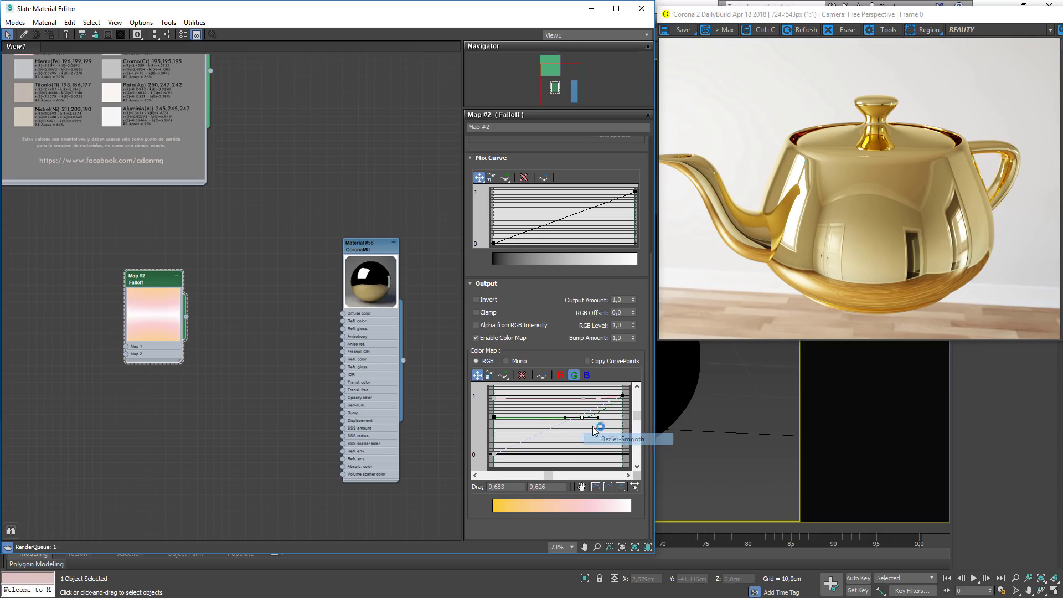
pyautogui.moveTo(582, 418)
pyautogui.mouseDown()
pyautogui.moveTo(570, 419)
pyautogui.moveTo(596, 419)
pyautogui.mouseUp()
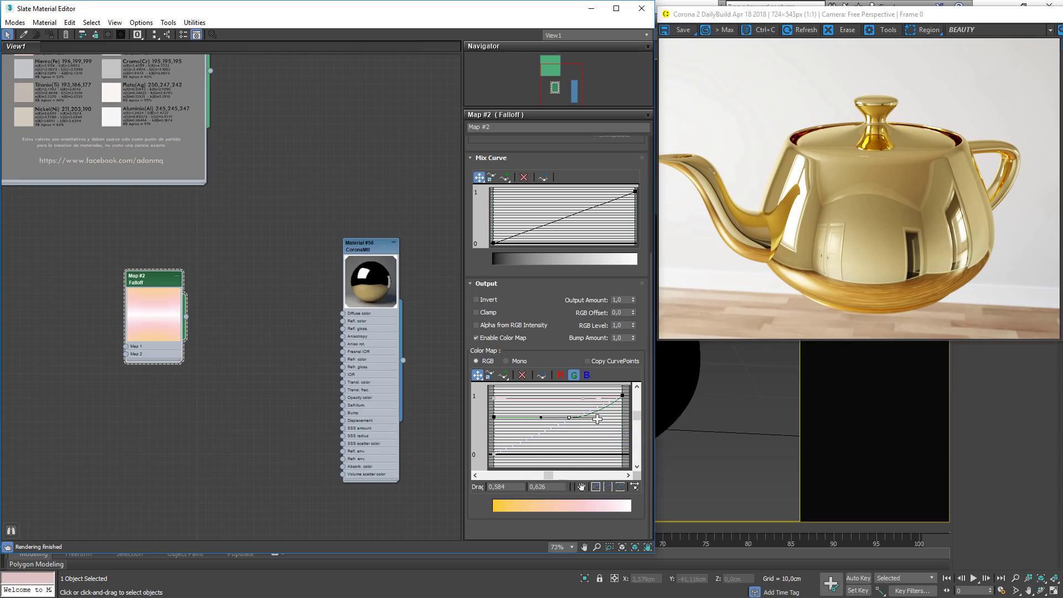
# - Isolate the blue curve, try raising its start point to 0.31 and reset the curve
pyautogui.click(587, 374)
pyautogui.click(575, 375)
pyautogui.click(509, 446)
pyautogui.moveTo(494, 453); pyautogui.dragTo(497, 435)
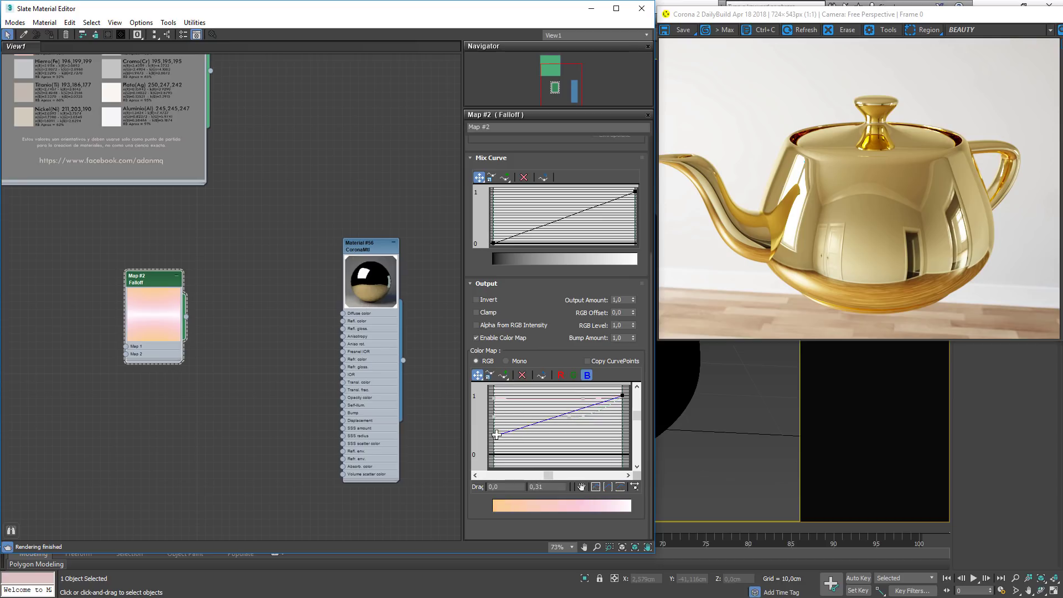
pyautogui.click(542, 376)
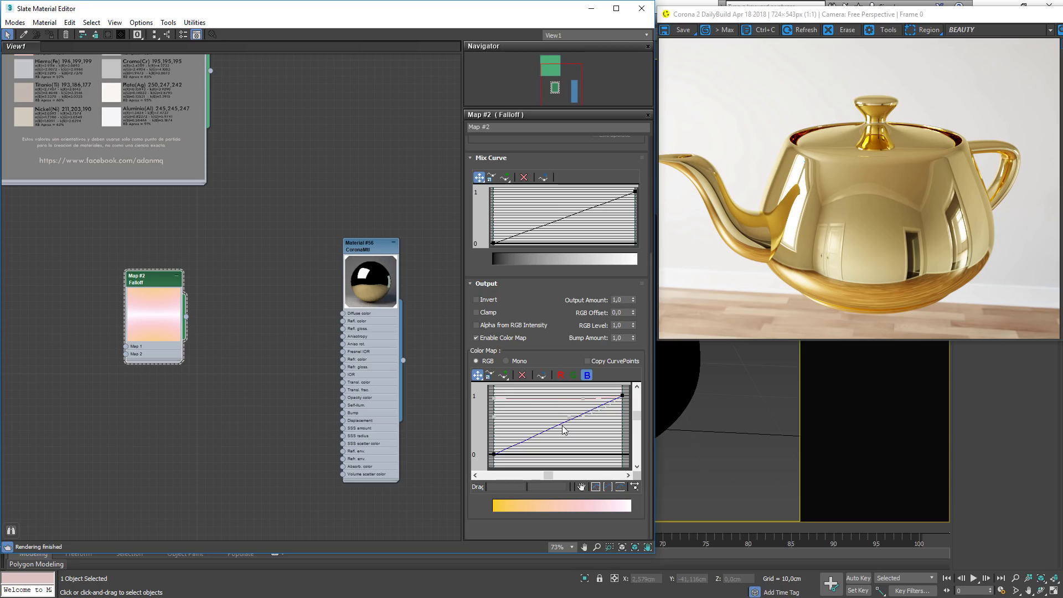
# - Raise the blue curve's start point to about 0.3, add a level Bezier-Smooth point past mid-curve, and show all three channels
pyautogui.click(502, 375)
pyautogui.click(564, 423)
pyautogui.click(477, 376)
pyautogui.moveTo(494, 454); pyautogui.dragTo(491, 437)
pyautogui.moveTo(564, 423); pyautogui.dragTo(479, 408)
pyautogui.rightClick(569, 435)
pyautogui.click(604, 453)
pyautogui.click(574, 376)
pyautogui.click(561, 375)
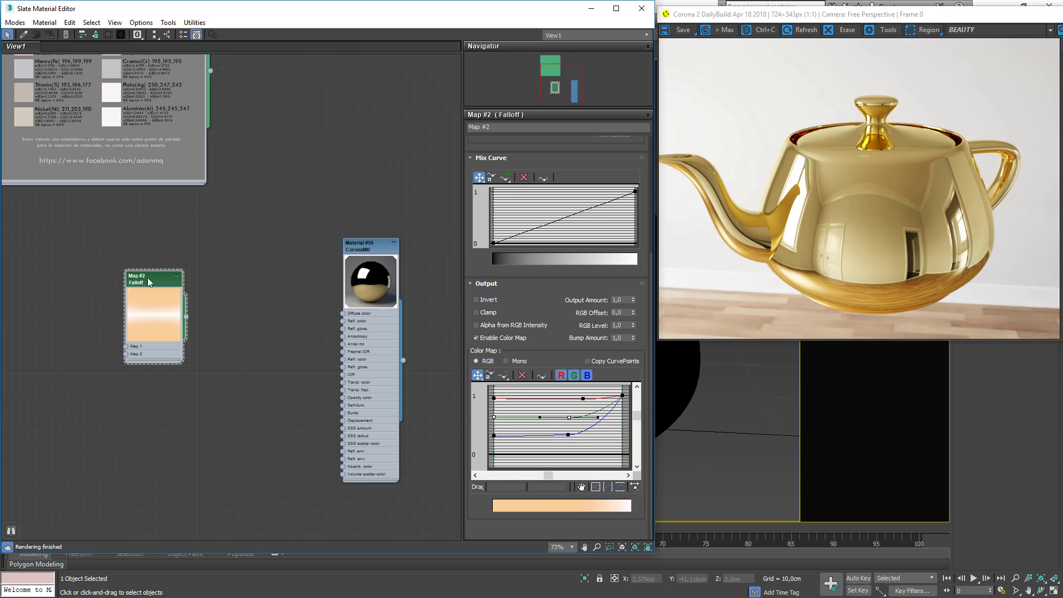
# - Duplicate the gold material below the original, place the Falloff node beside Material #56 and open that material's parameters
pyautogui.moveTo(137, 300); pyautogui.dragTo(168, 318)
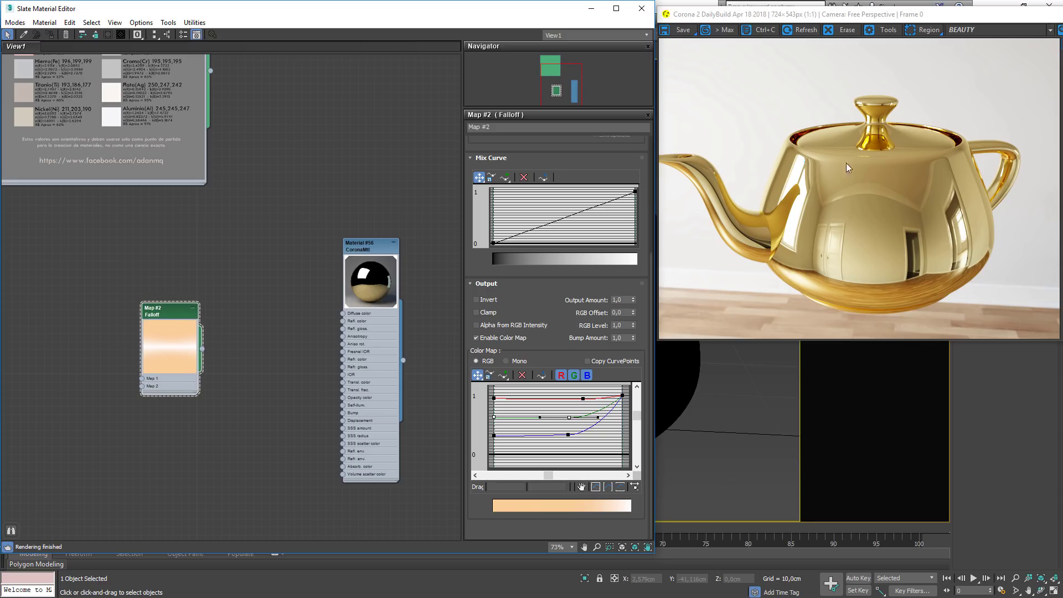
pyautogui.moveTo(357, 261); pyautogui.dragTo(422, 359)
pyautogui.doubleClick(422, 358)
pyautogui.moveTo(193, 385); pyautogui.dragTo(324, 176)
pyautogui.moveTo(334, 178); pyautogui.dragTo(239, 259, button='middle')
pyautogui.doubleClick(303, 178)
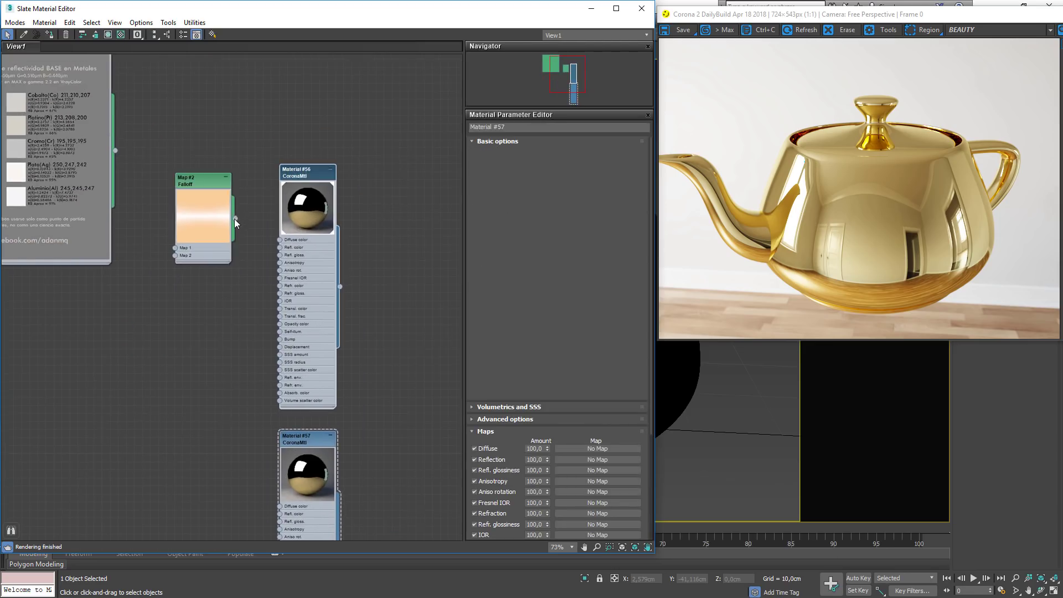
# - Connect the Falloff map to Material #56's reflection colour and reposition the map node
pyautogui.moveTo(235, 218); pyautogui.dragTo(622, 209)
pyautogui.click(302, 318)
pyautogui.moveTo(609, 223); pyautogui.dragTo(580, 225)
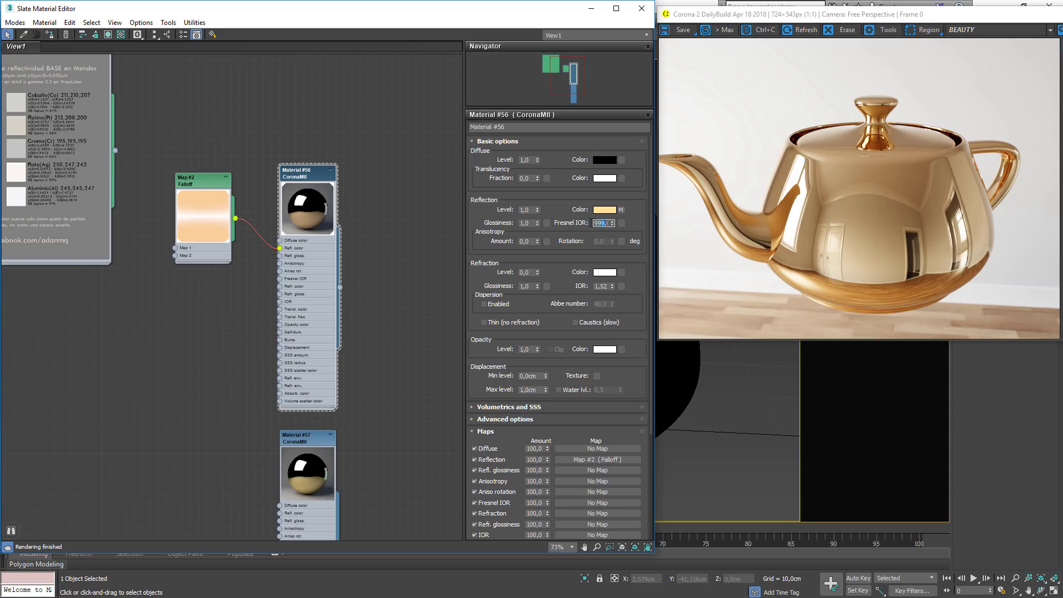
pyautogui.moveTo(182, 189); pyautogui.dragTo(165, 213)
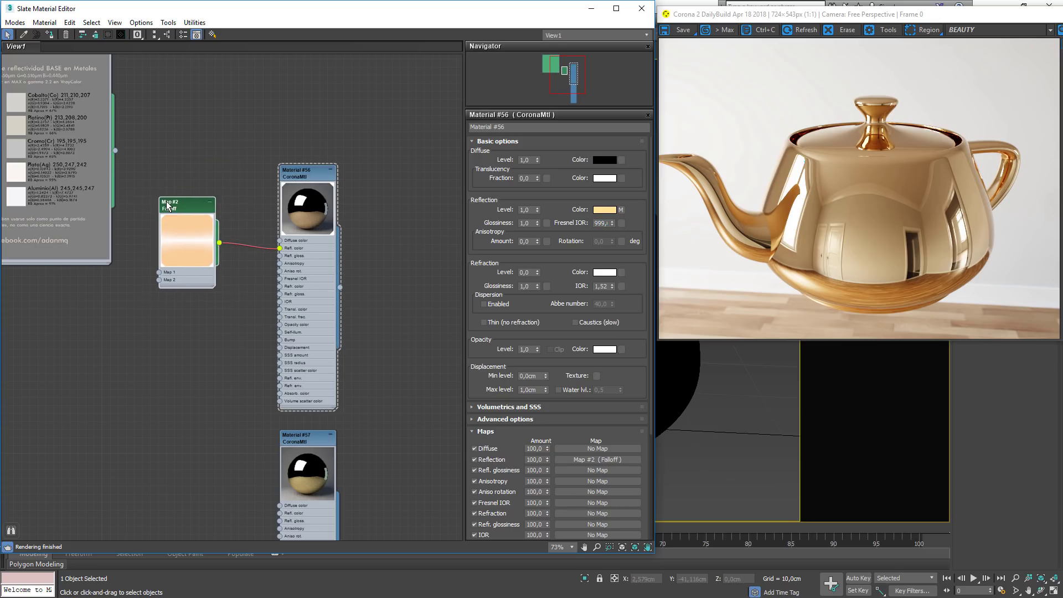
# - Raise the Falloff map's green and blue curve points slightly, placing the blue middle point at about 0.61, 0.41
pyautogui.doubleClick(189, 206)
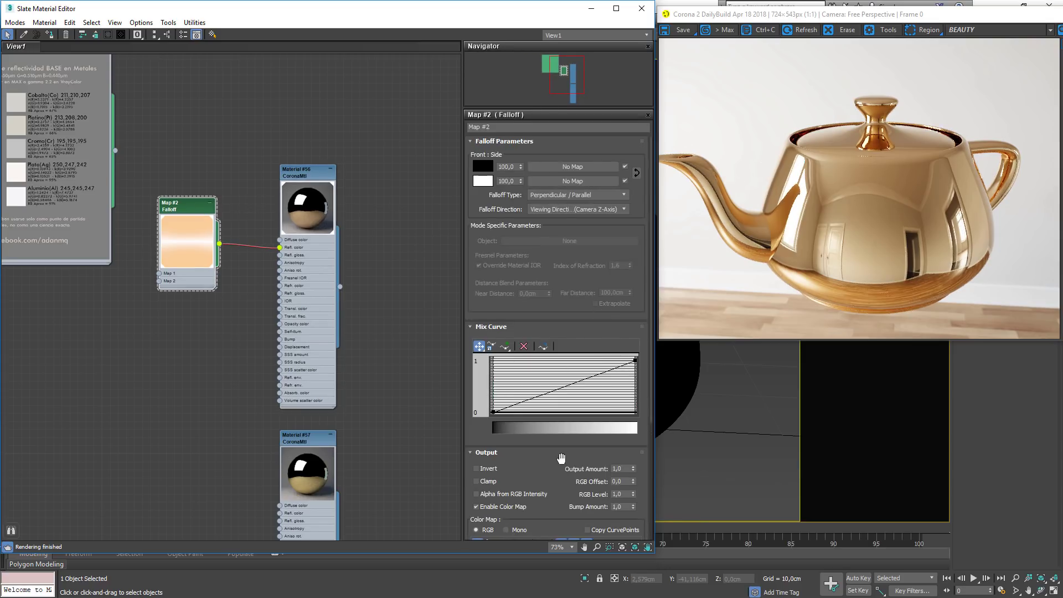
pyautogui.scroll(-5, 560, 450)
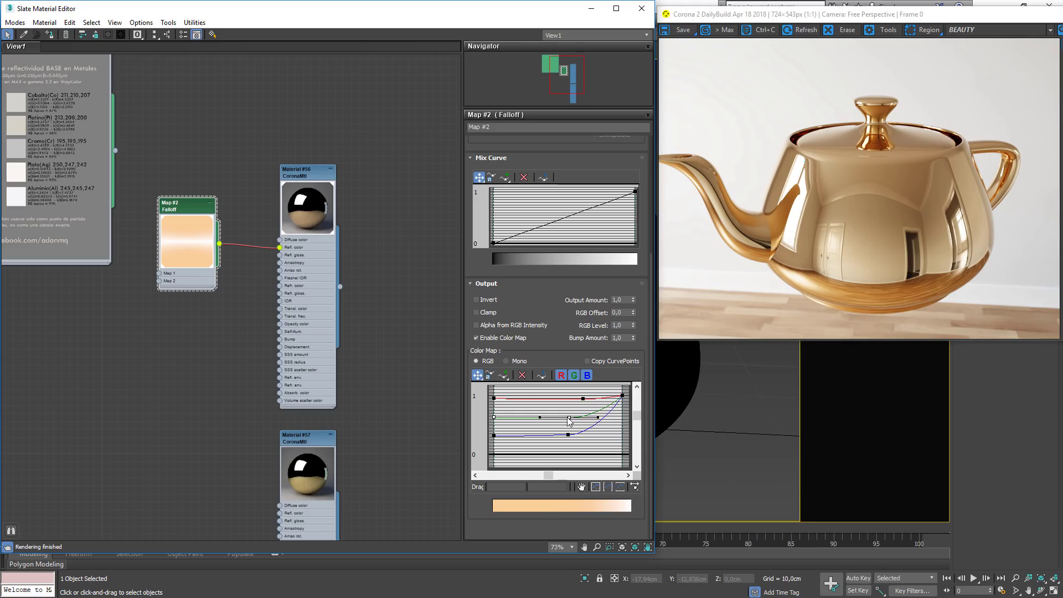
pyautogui.moveTo(568, 418); pyautogui.dragTo(569, 415)
pyautogui.click(495, 436)
pyautogui.moveTo(493, 433); pyautogui.dragTo(494, 431)
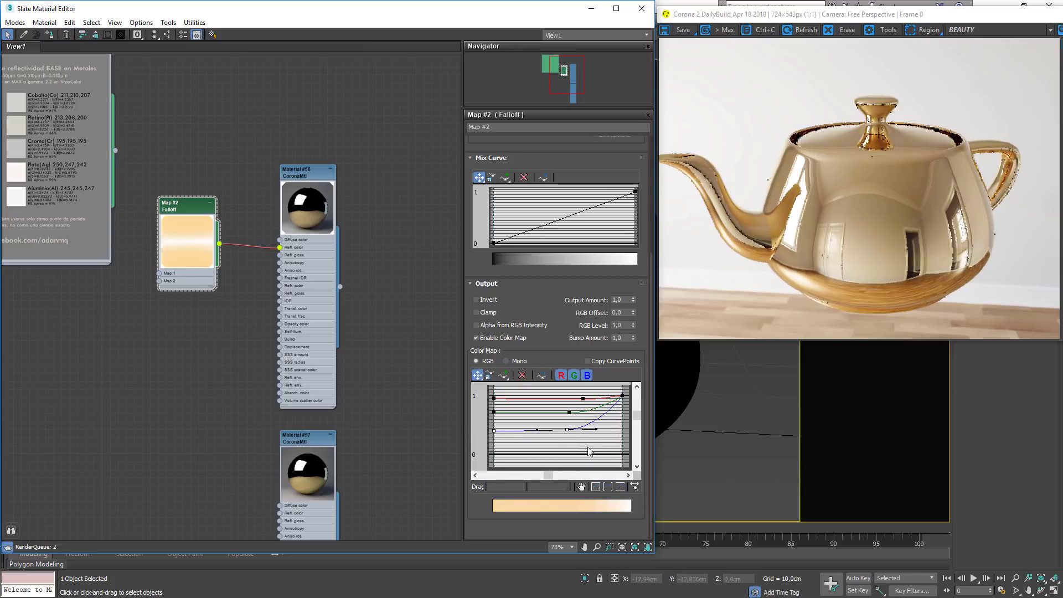
pyautogui.moveTo(568, 435); pyautogui.dragTo(573, 429)
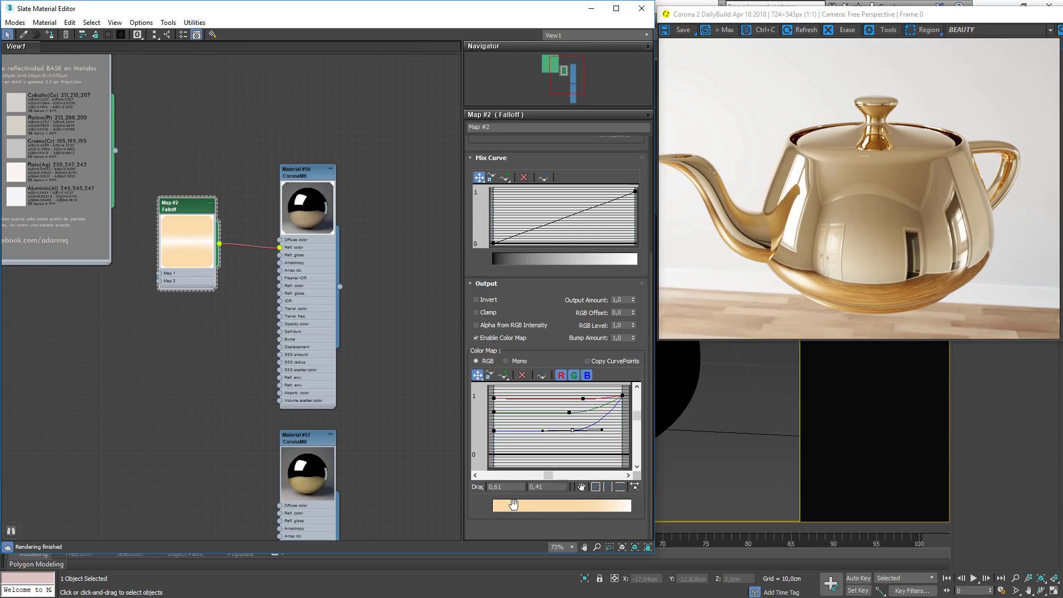
# - Lower the red, green and blue curves' start and middle points slightly together, and move the green middle point to about 0.63, 0.65
pyautogui.moveTo(609, 441); pyautogui.dragTo(493, 402)
pyautogui.click(590, 452)
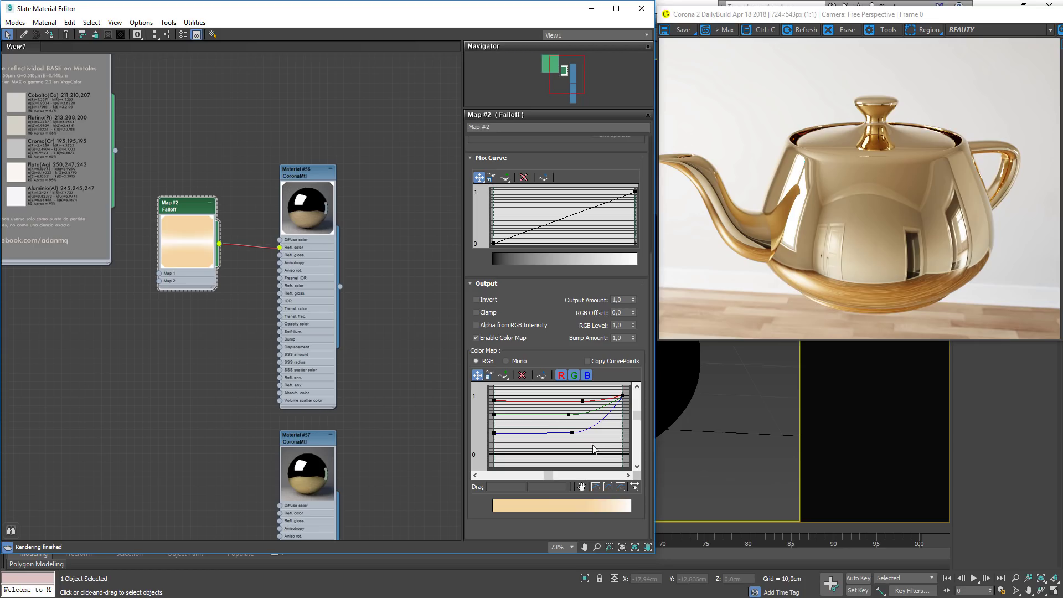
pyautogui.click(569, 415)
pyautogui.moveTo(568, 414); pyautogui.dragTo(576, 415)
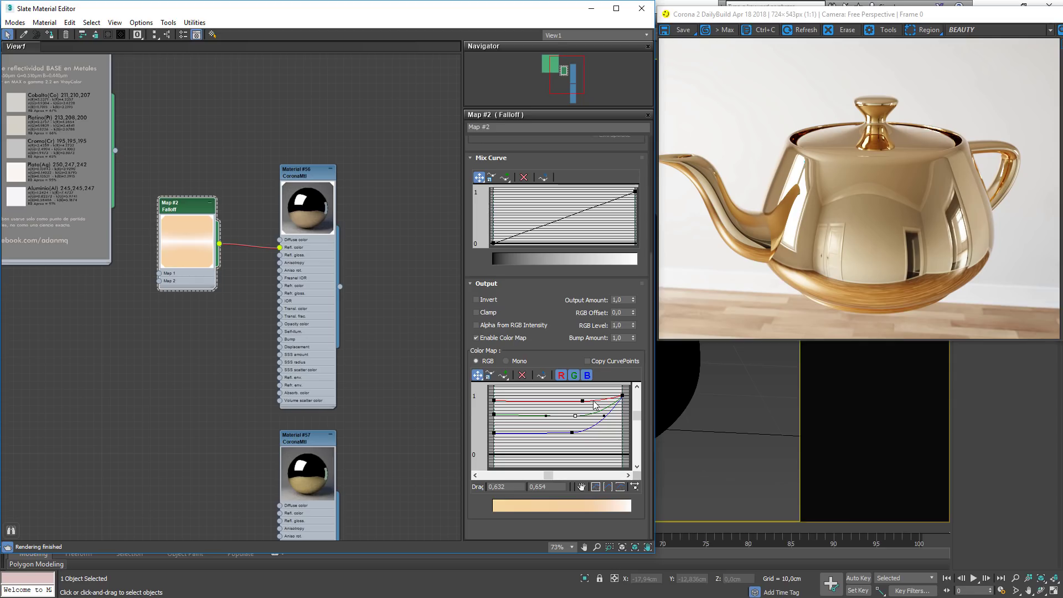
# - Rearrange the node graph, moving the Falloff map farther from Material #56 to free up space between them
pyautogui.moveTo(175, 95); pyautogui.dragTo(288, 260)
pyautogui.moveTo(299, 285); pyautogui.dragTo(460, 293)
pyautogui.moveTo(311, 477); pyautogui.dragTo(460, 485)
pyautogui.moveTo(459, 485); pyautogui.dragTo(330, 446, button='middle')
pyautogui.moveTo(330, 447); pyautogui.dragTo(345, 437)
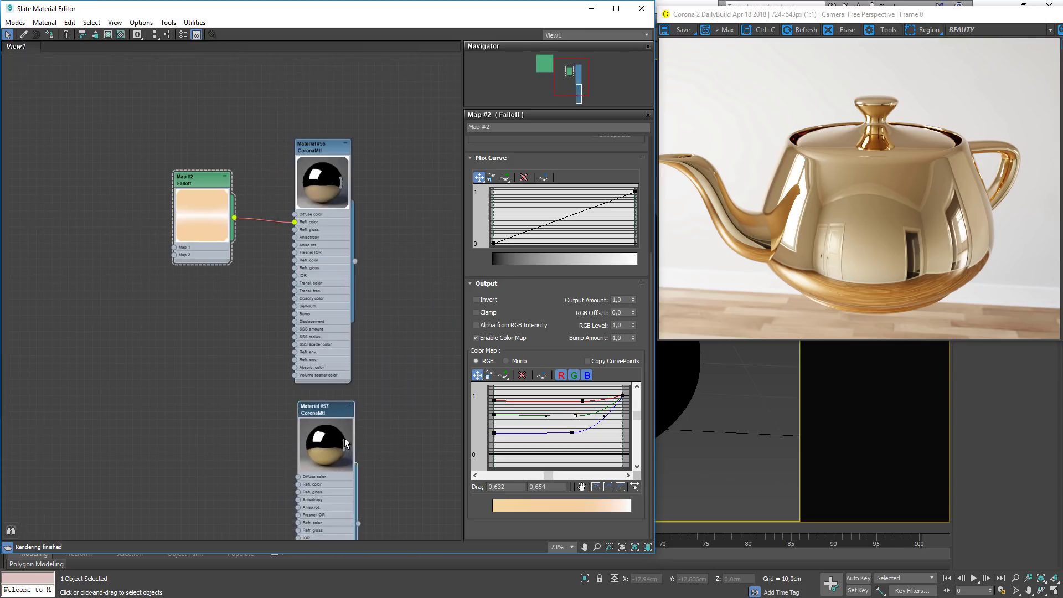
pyautogui.moveTo(209, 201); pyautogui.dragTo(128, 192)
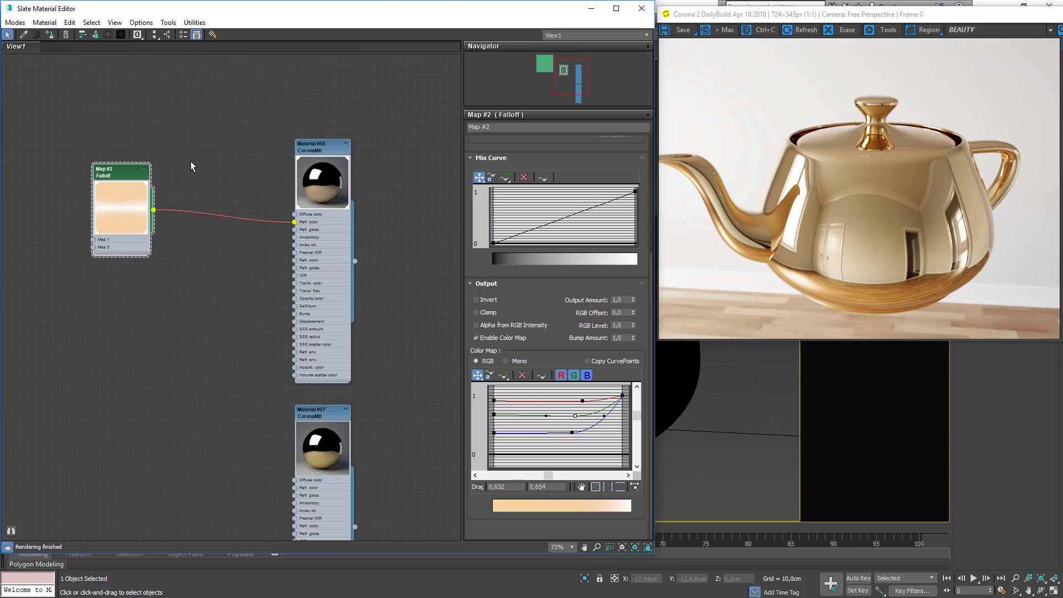
# - Add a second Falloff map below the first one
pyautogui.rightClick(105, 352)
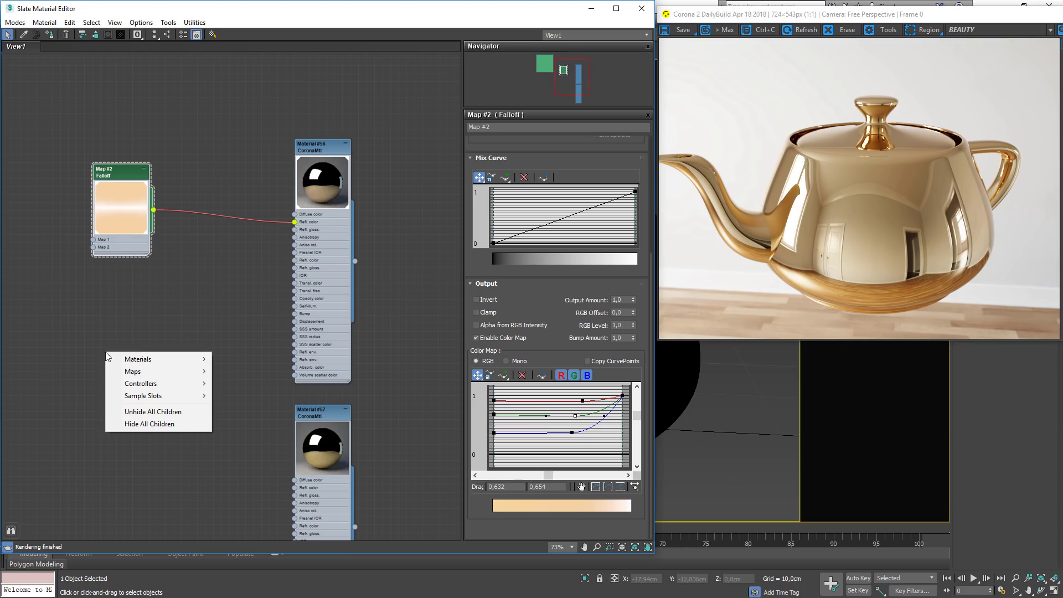
pyautogui.moveTo(145, 371)
pyautogui.moveTo(72, 372)
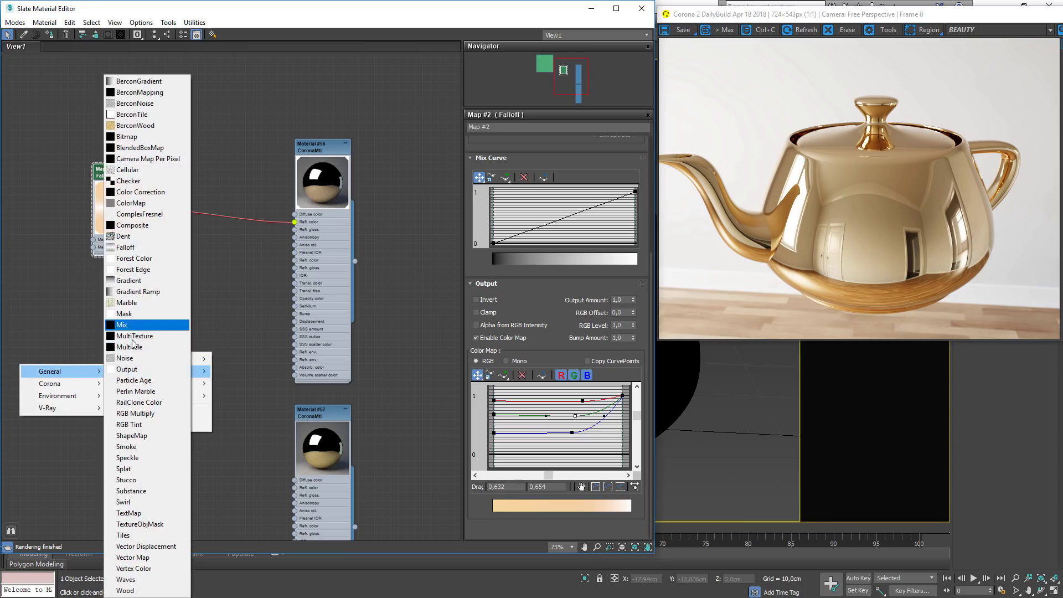
pyautogui.click(131, 248)
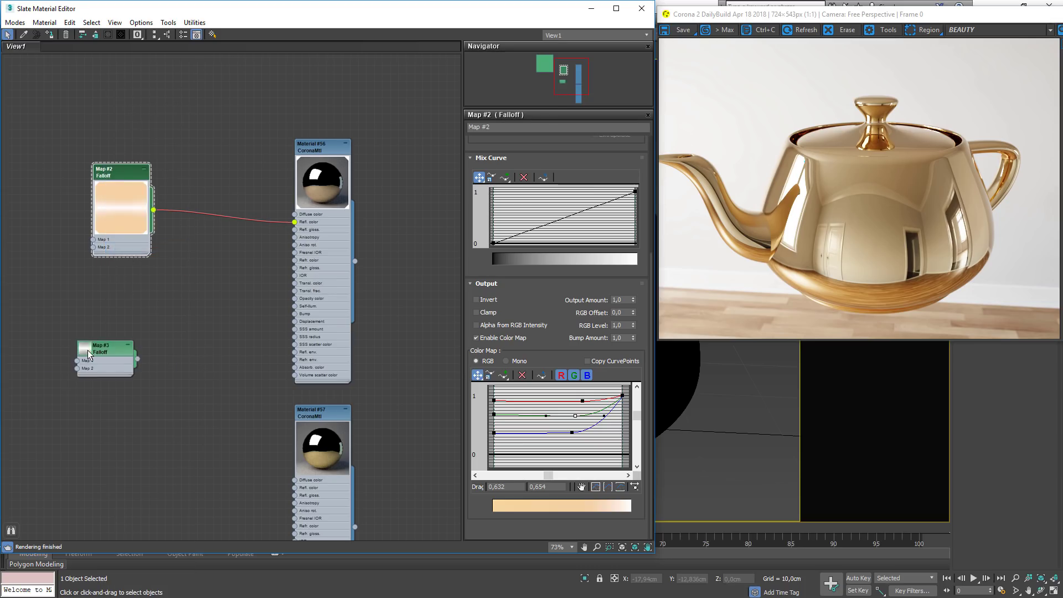
# - Add a middle point to the second Falloff map's mix curve, lower it to zero and turn it into a smooth curve point
pyautogui.doubleClick(108, 350)
pyautogui.click(505, 177)
pyautogui.scroll(5, 553, 289)
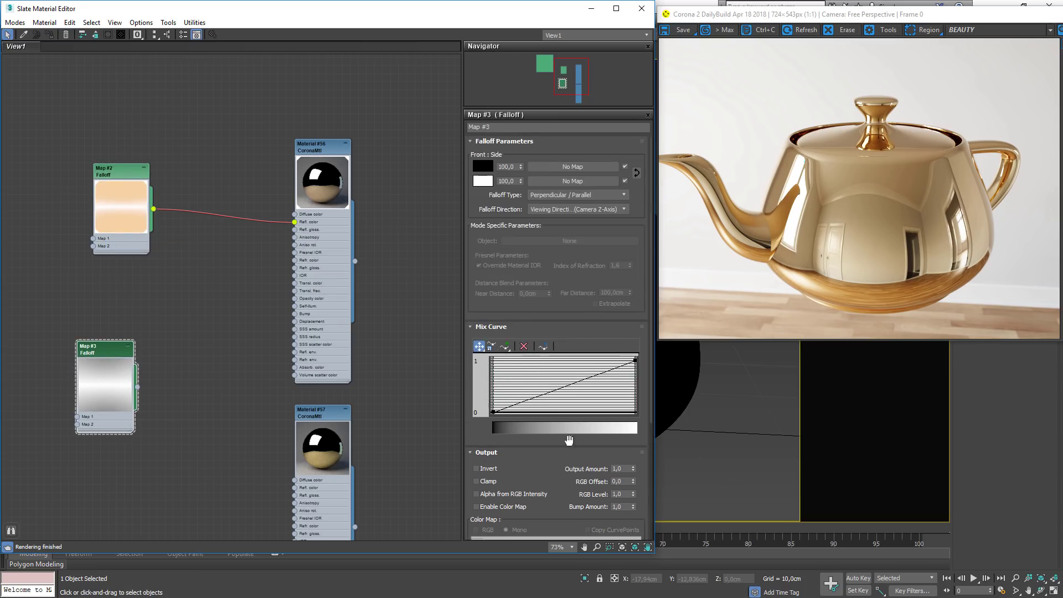
pyautogui.click(563, 386)
pyautogui.click(479, 346)
pyautogui.moveTo(564, 402); pyautogui.dragTo(568, 414)
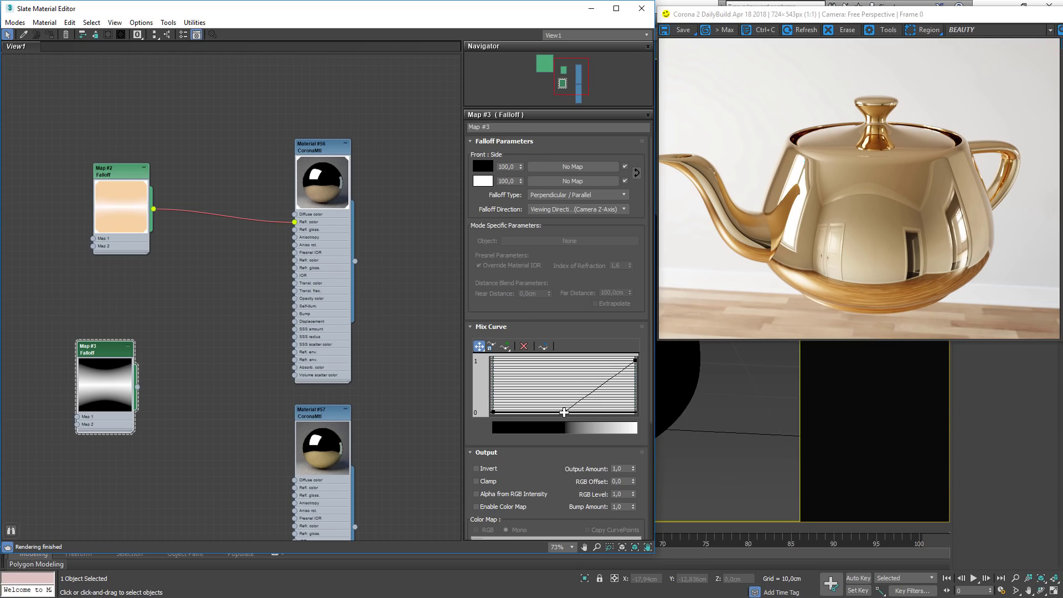
pyautogui.rightClick(564, 412)
pyautogui.click(595, 432)
pyautogui.moveTo(564, 412); pyautogui.dragTo(551, 416)
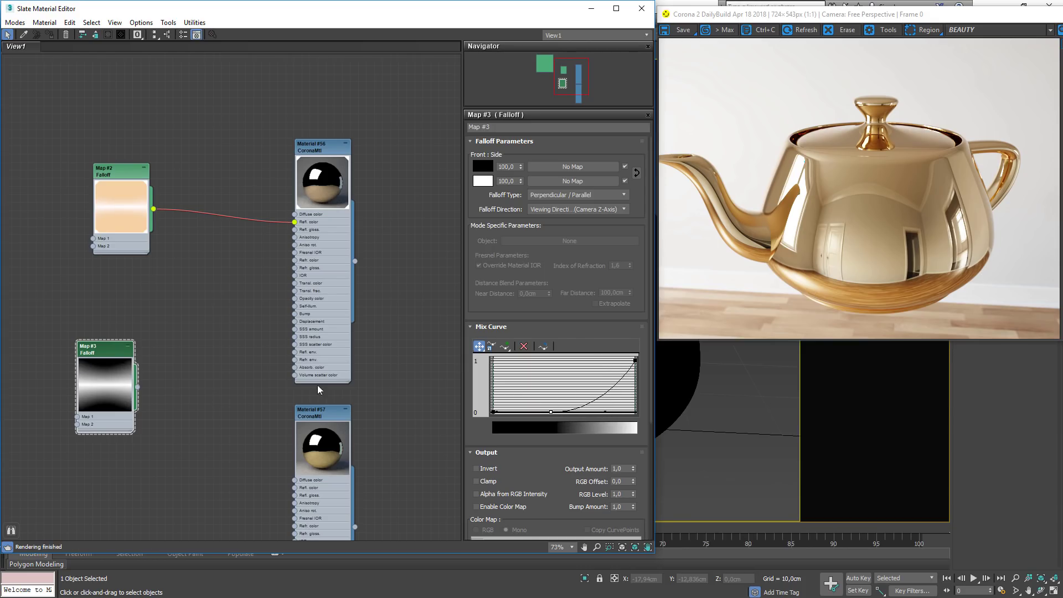
# - Move the second Falloff map under the first and connect a new CoronaColor map to its Map 1 input
pyautogui.moveTo(112, 392); pyautogui.dragTo(128, 320)
pyautogui.moveTo(191, 277); pyautogui.dragTo(288, 277, button='middle')
pyautogui.moveTo(219, 285); pyautogui.dragTo(233, 285)
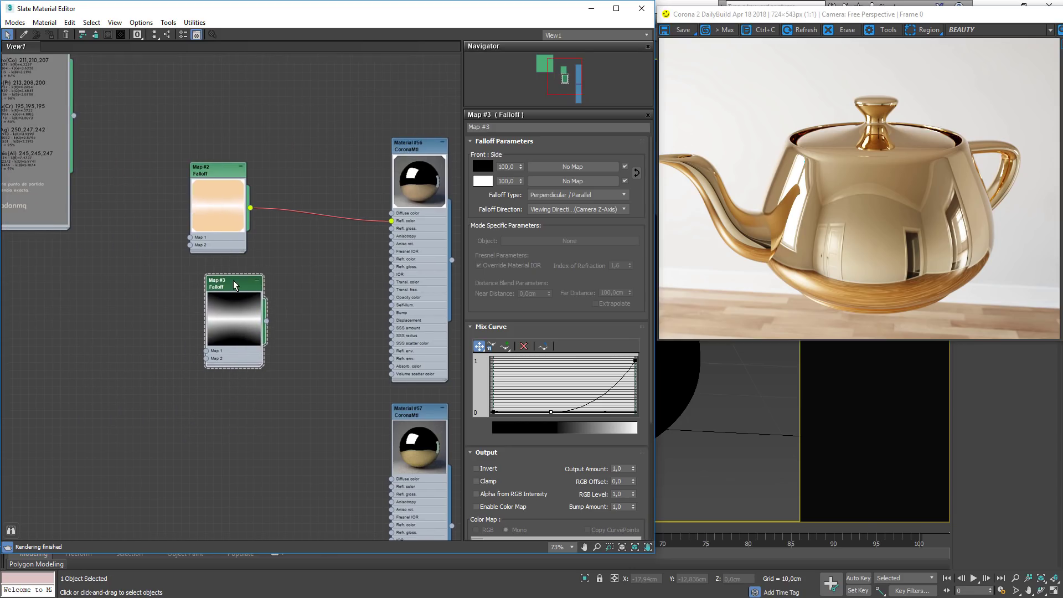
pyautogui.rightClick(129, 319)
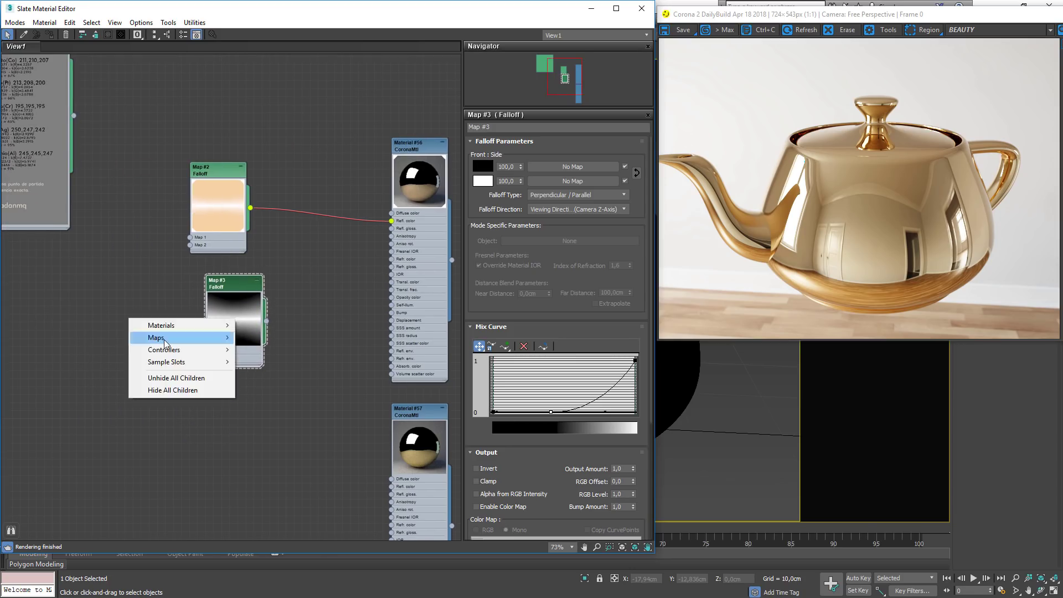
pyautogui.moveTo(166, 337)
pyautogui.moveTo(91, 350)
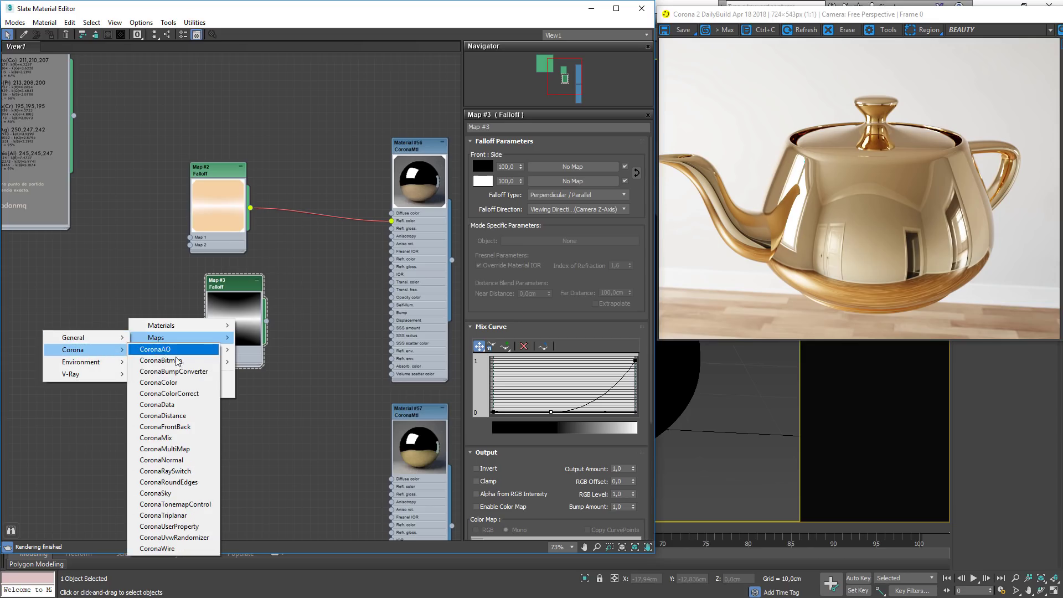
pyautogui.click(166, 384)
pyautogui.doubleClick(109, 316)
pyautogui.moveTo(161, 344); pyautogui.dragTo(207, 351)
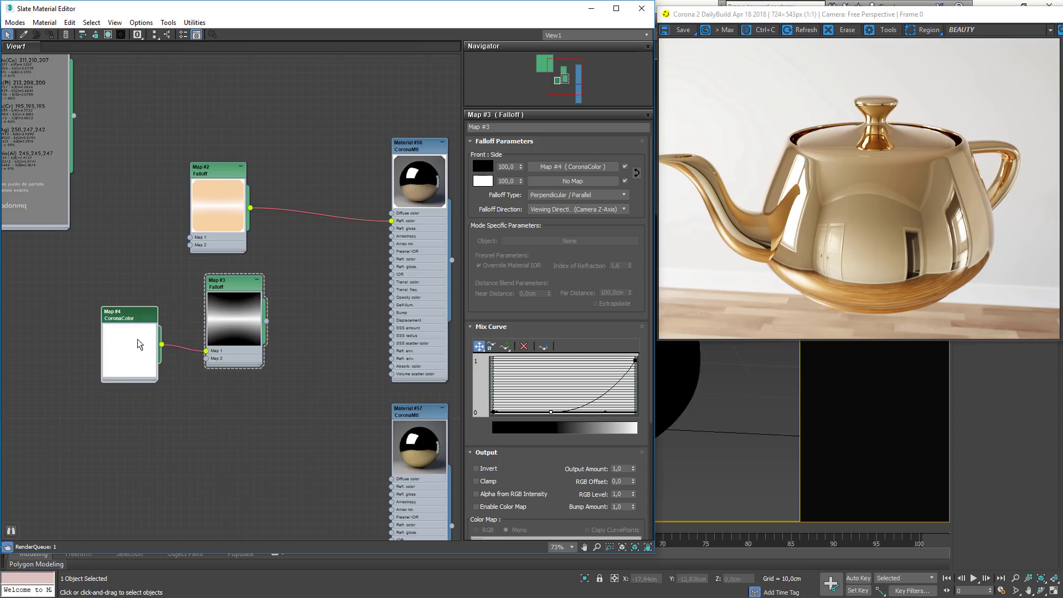
# - Set the CoronaColor map's solid color by sampling the gold (Oro) swatch from the metals reference bitmap
pyautogui.moveTo(228, 301); pyautogui.dragTo(346, 361, button='middle')
pyautogui.doubleClick(280, 368)
pyautogui.moveTo(257, 328); pyautogui.dragTo(297, 338, button='middle')
pyautogui.click(551, 160)
pyautogui.click(233, 168)
pyautogui.click(47, 134)
pyautogui.click(409, 170)
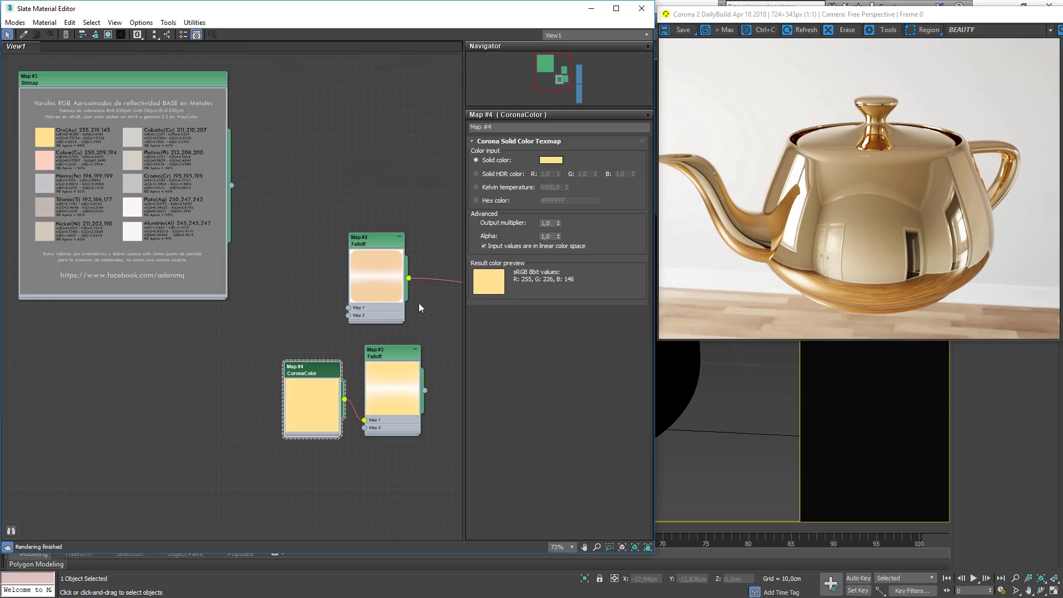
# - Move the first Falloff map away from the new nodes and open its RGB color map curves
pyautogui.moveTo(424, 269); pyautogui.dragTo(289, 265, button='middle')
pyautogui.moveTo(256, 290); pyautogui.dragTo(263, 226)
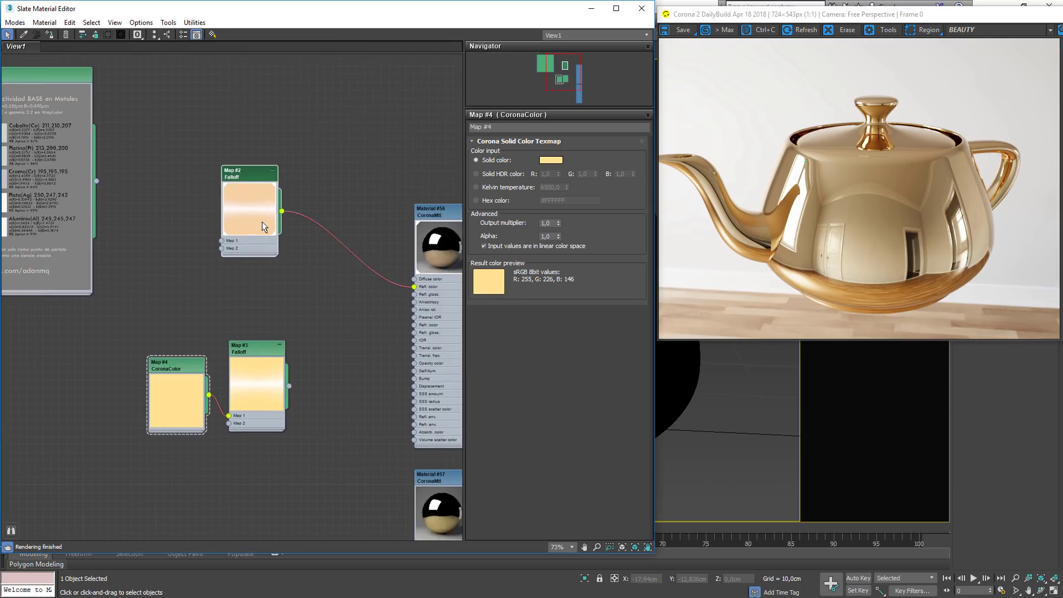
pyautogui.doubleClick(253, 175)
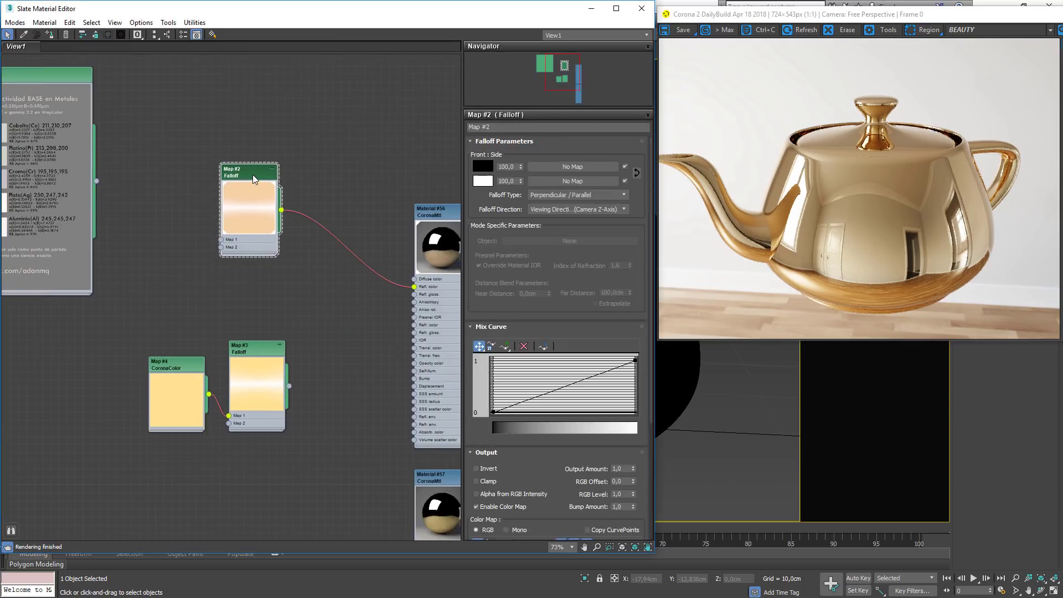
pyautogui.moveTo(252, 174)
pyautogui.mouseDown()
pyautogui.moveTo(228, 184)
pyautogui.moveTo(244, 166)
pyautogui.mouseUp()
pyautogui.scroll(-5, 542, 387)
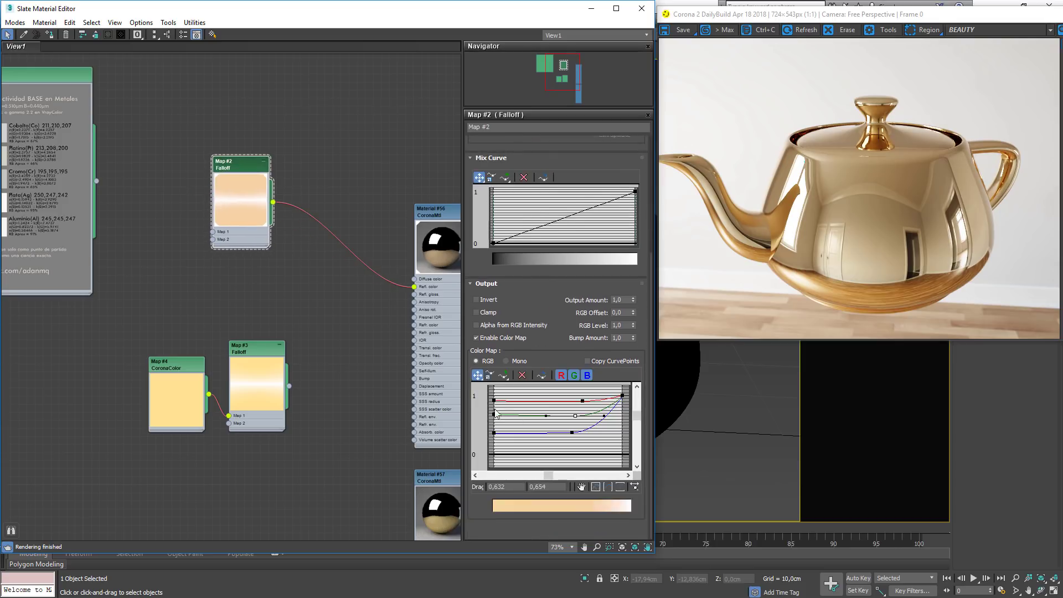
# - Connect the second Falloff map to Material #56's Refl. color in place of the first one, and tidy the node layout
pyautogui.moveTo(343, 388); pyautogui.dragTo(295, 392, button='middle')
pyautogui.moveTo(102, 323); pyautogui.dragTo(223, 422)
pyautogui.moveTo(223, 416); pyautogui.dragTo(366, 291)
pyautogui.moveTo(217, 224); pyautogui.dragTo(194, 193)
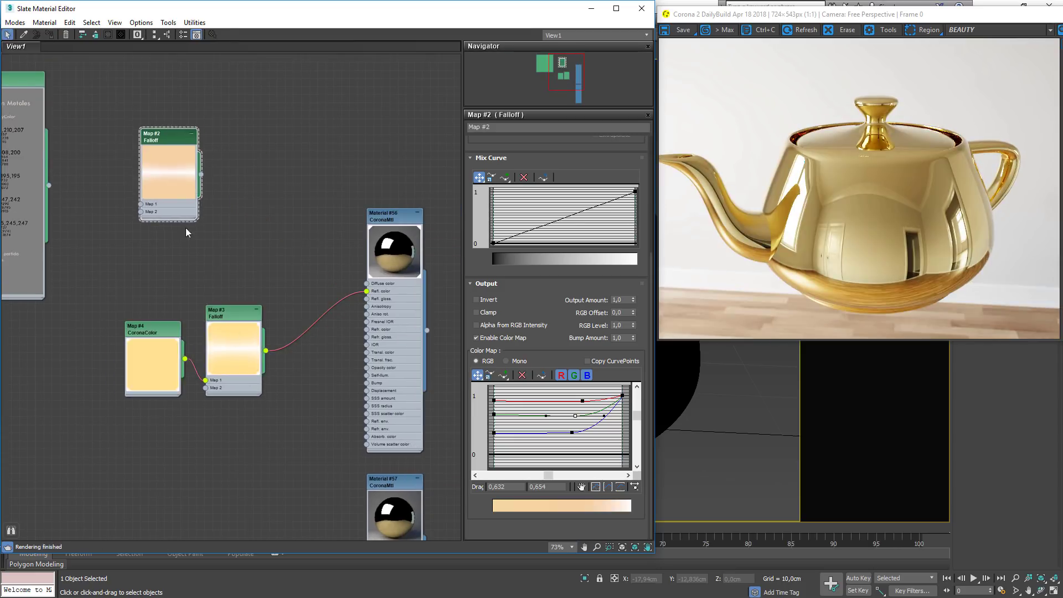
pyautogui.moveTo(206, 382); pyautogui.dragTo(245, 340)
pyautogui.moveTo(194, 326); pyautogui.dragTo(202, 317)
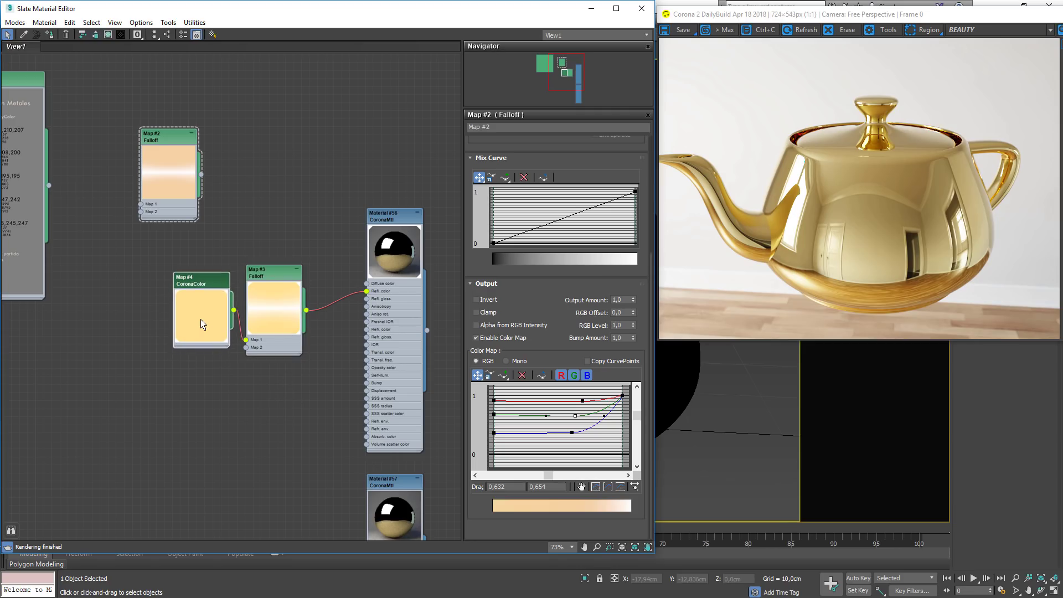
pyautogui.click(264, 278)
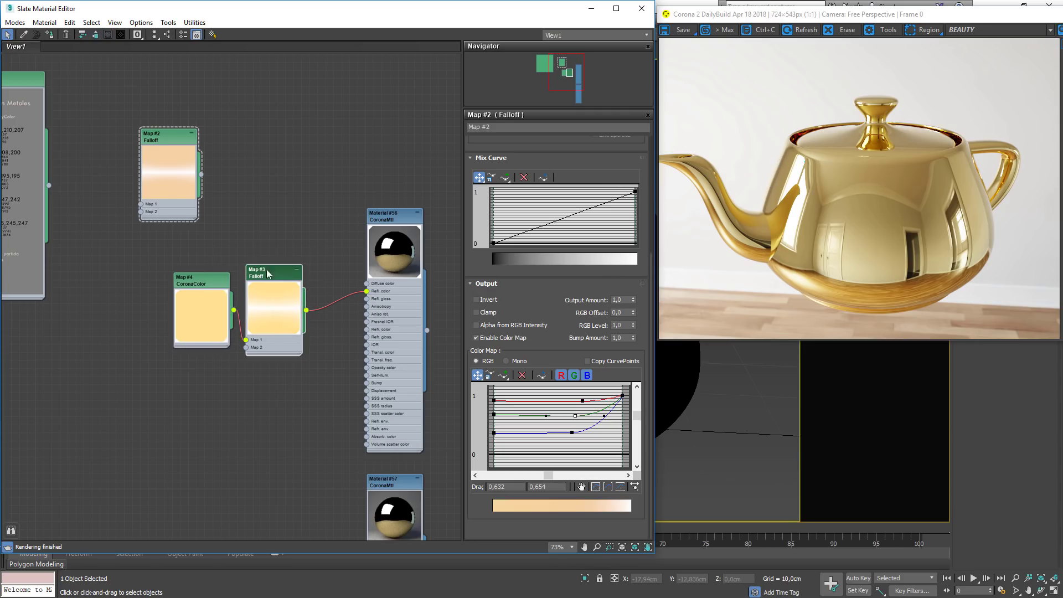
# - Try a blue solid color with hue 170 on the CoronaColor map and discard the change
pyautogui.doubleClick(204, 282)
pyautogui.click(550, 160)
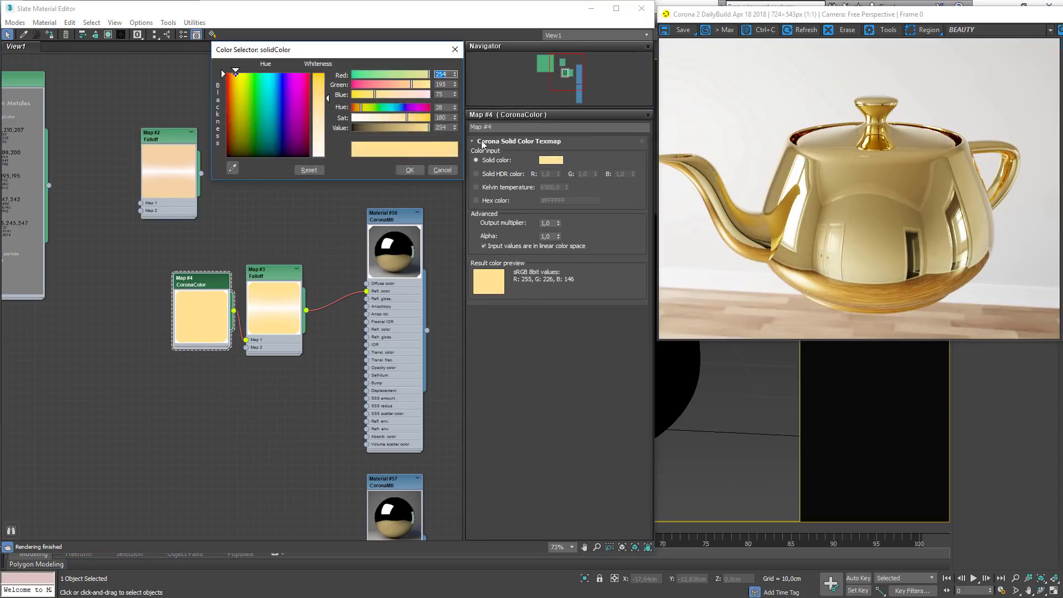
pyautogui.moveTo(412, 89); pyautogui.dragTo(381, 85)
pyautogui.click(404, 108)
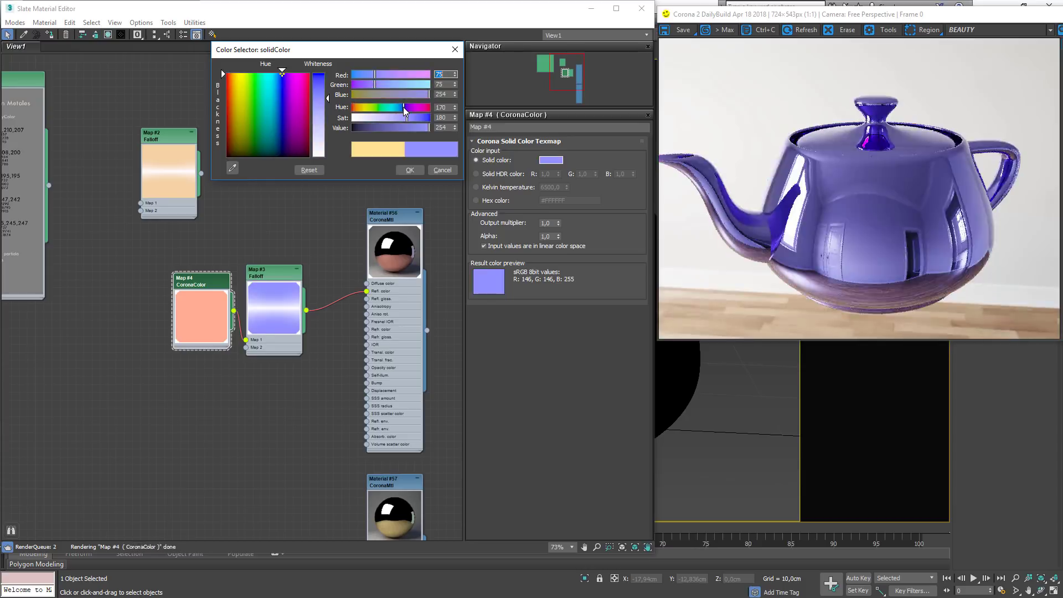
pyautogui.click(434, 171)
# - Connect the CoronaColor map to Material #57's reflection color as an instance
pyautogui.moveTo(301, 350); pyautogui.dragTo(278, 351, button='middle')
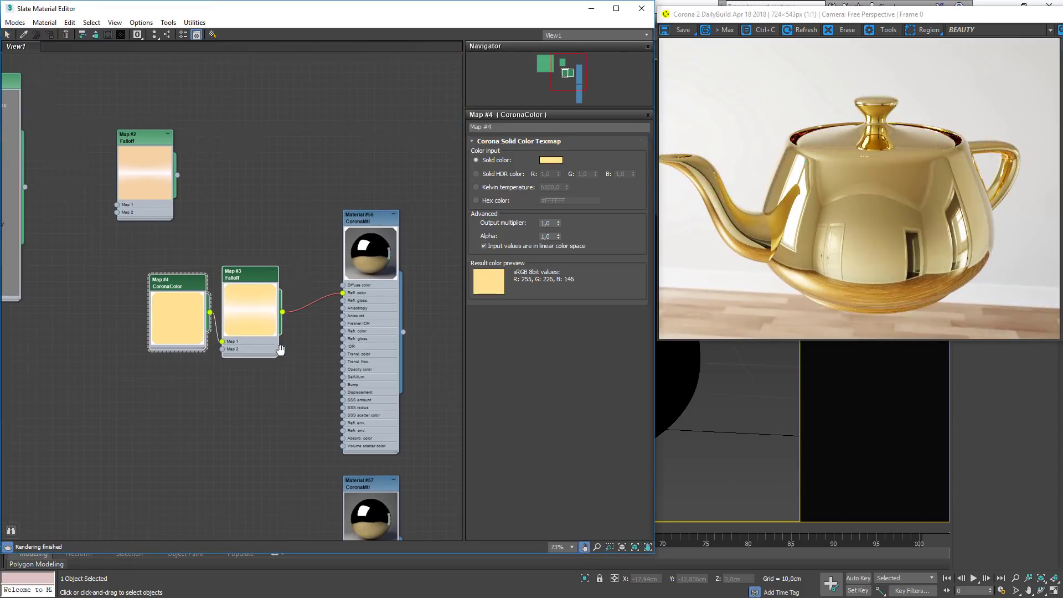
pyautogui.scroll(-1, 280, 354)
pyautogui.moveTo(337, 365); pyautogui.dragTo(334, 283, button='middle')
pyautogui.moveTo(215, 253)
pyautogui.mouseDown()
pyautogui.moveTo(183, 266)
pyautogui.moveTo(223, 254)
pyautogui.mouseUp()
pyautogui.doubleClick(344, 371)
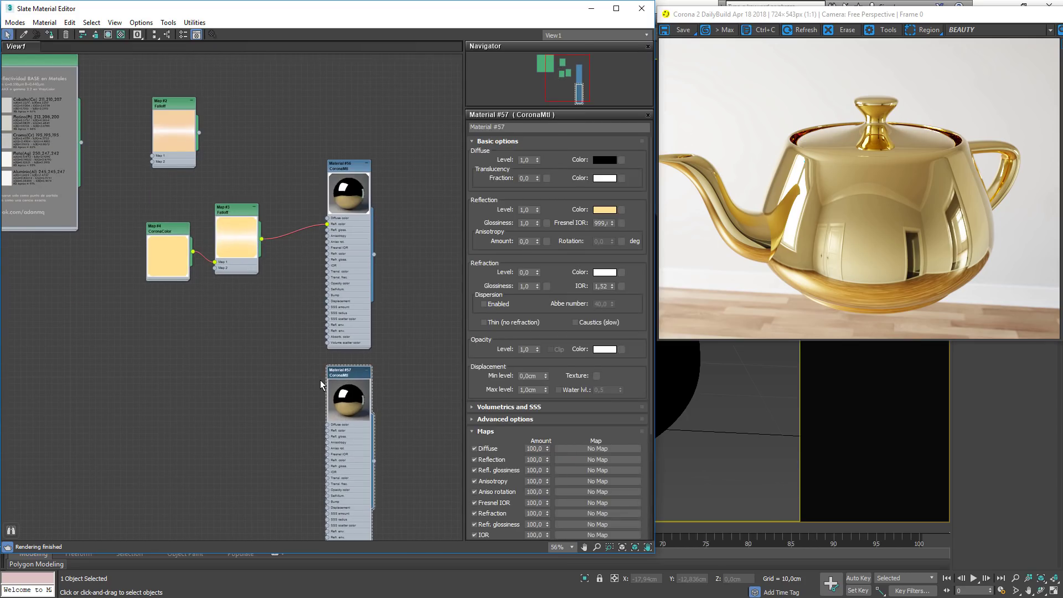
pyautogui.moveTo(193, 252); pyautogui.dragTo(622, 210)
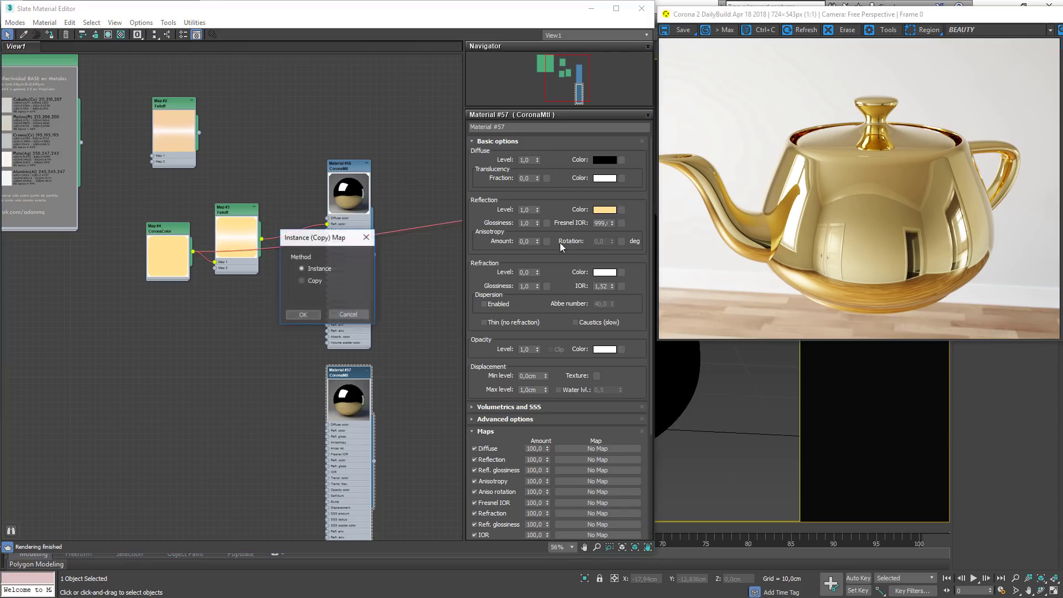
pyautogui.click(303, 315)
pyautogui.moveTo(235, 209); pyautogui.dragTo(255, 202)
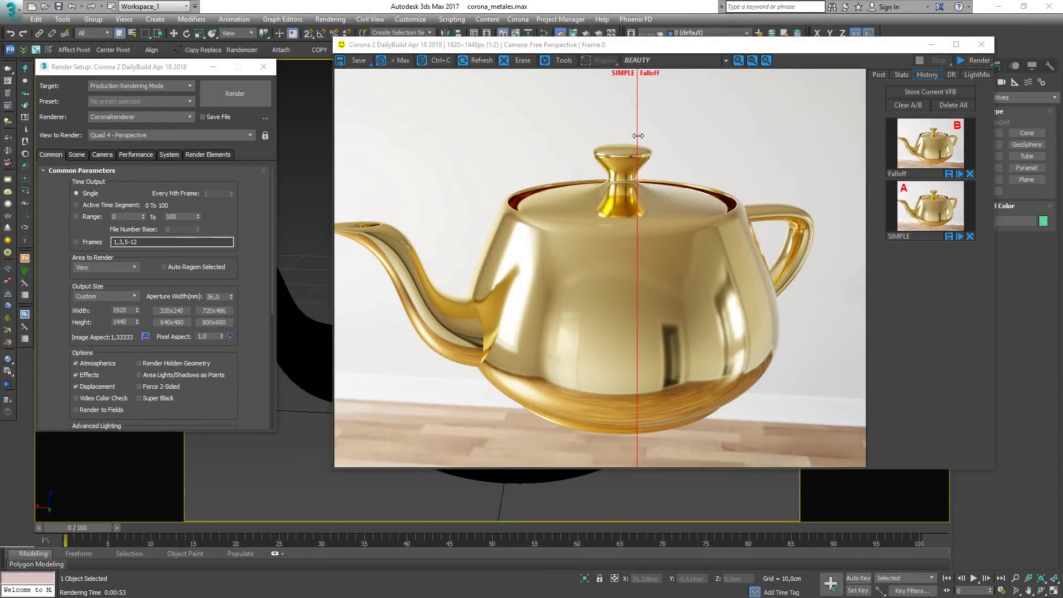
# - Compare the SIMPLE and Falloff teapot renders with the A/B divider, including the lid and knob at 1:1 zoom
pyautogui.moveTo(637, 133); pyautogui.dragTo(830, 139)
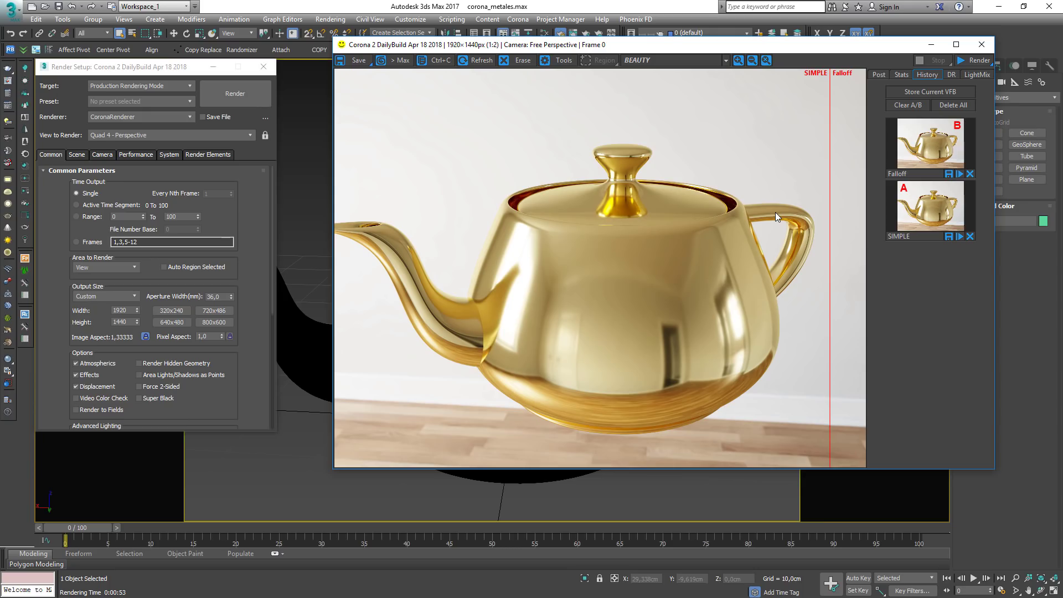
pyautogui.moveTo(834, 231); pyautogui.dragTo(480, 222)
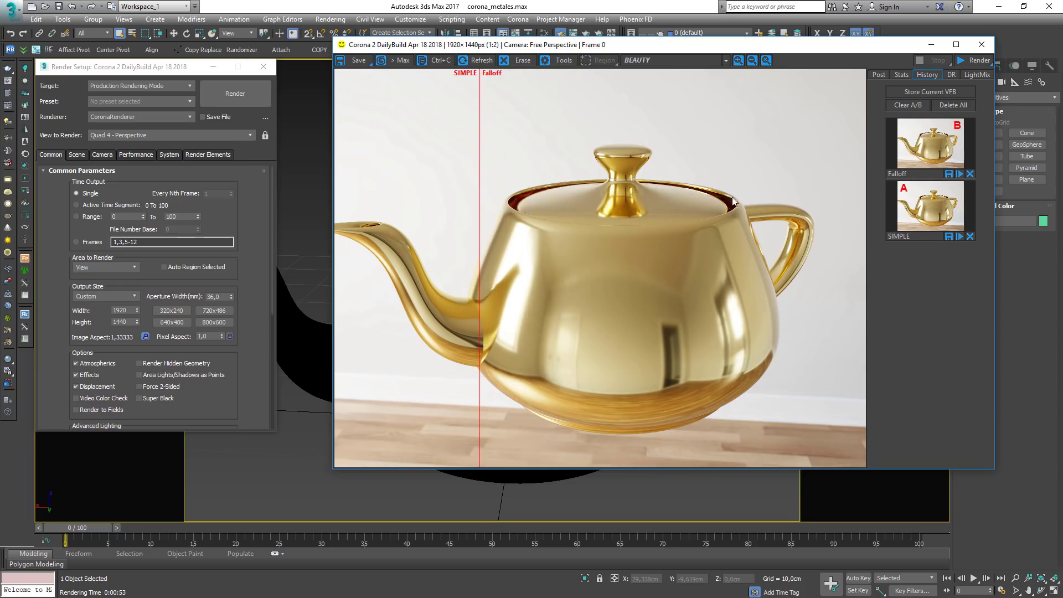
pyautogui.scroll(2, 682, 194)
pyautogui.scroll(-2, 619, 185)
pyautogui.moveTo(492, 213); pyautogui.dragTo(704, 195)
pyautogui.scroll(2, 704, 194)
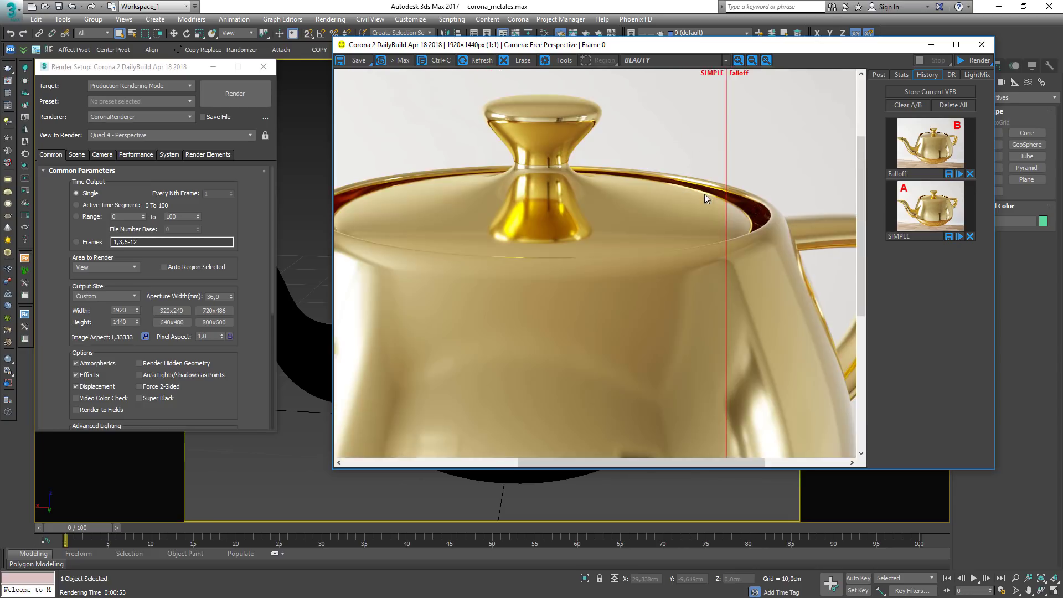
pyautogui.moveTo(663, 214); pyautogui.dragTo(709, 208, button='middle')
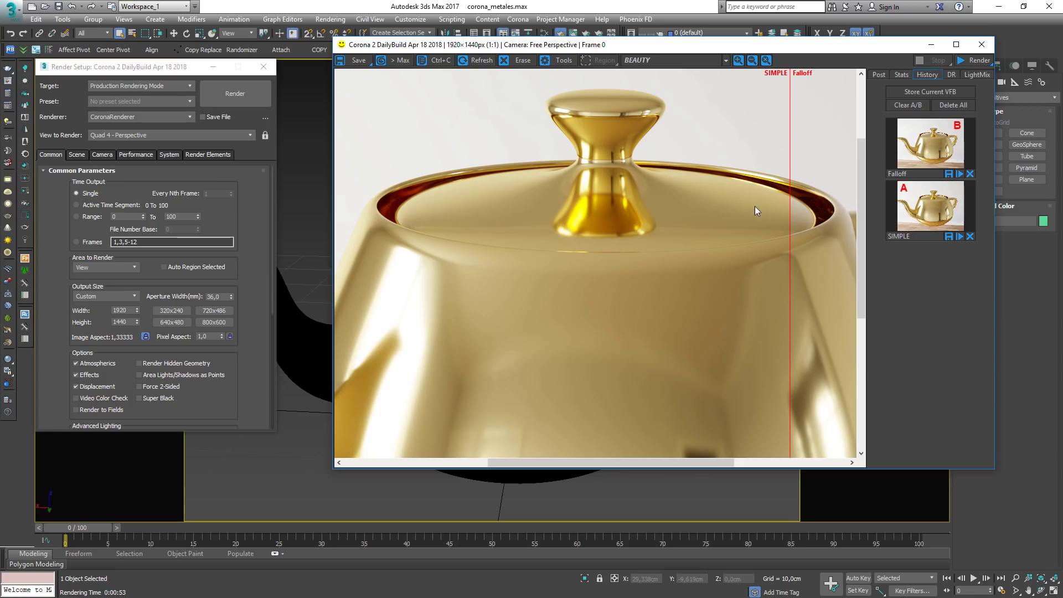
pyautogui.moveTo(790, 206); pyautogui.dragTo(346, 241)
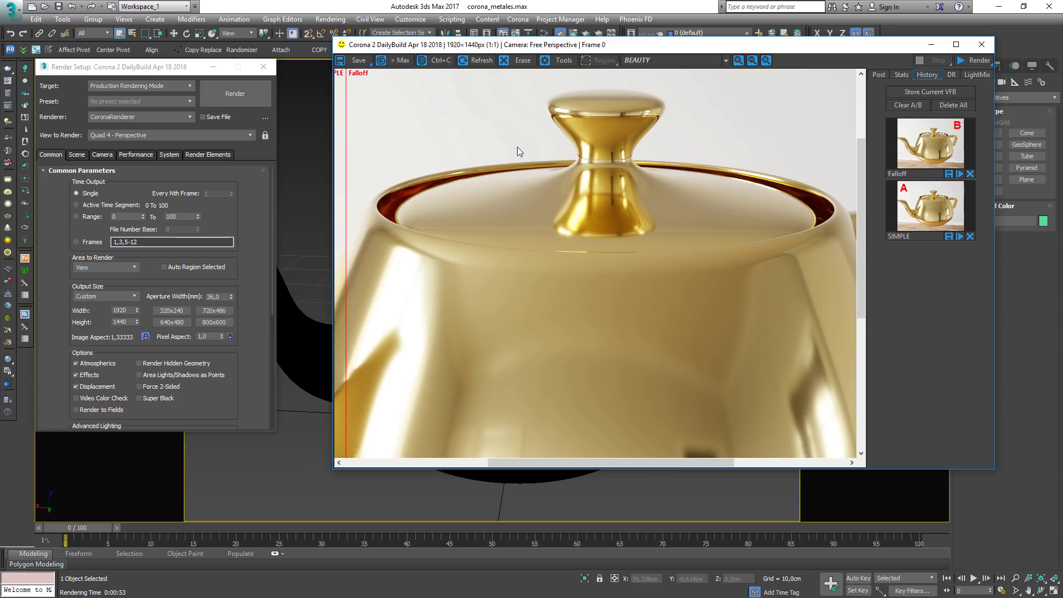
pyautogui.scroll(-1, 469, 203)
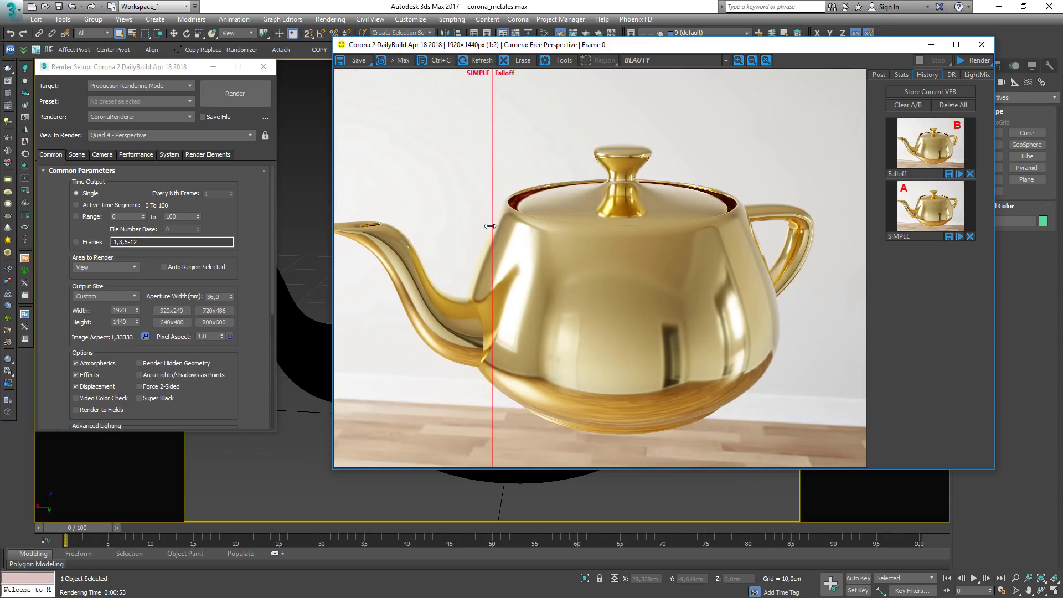
pyautogui.moveTo(514, 224); pyautogui.dragTo(767, 232)
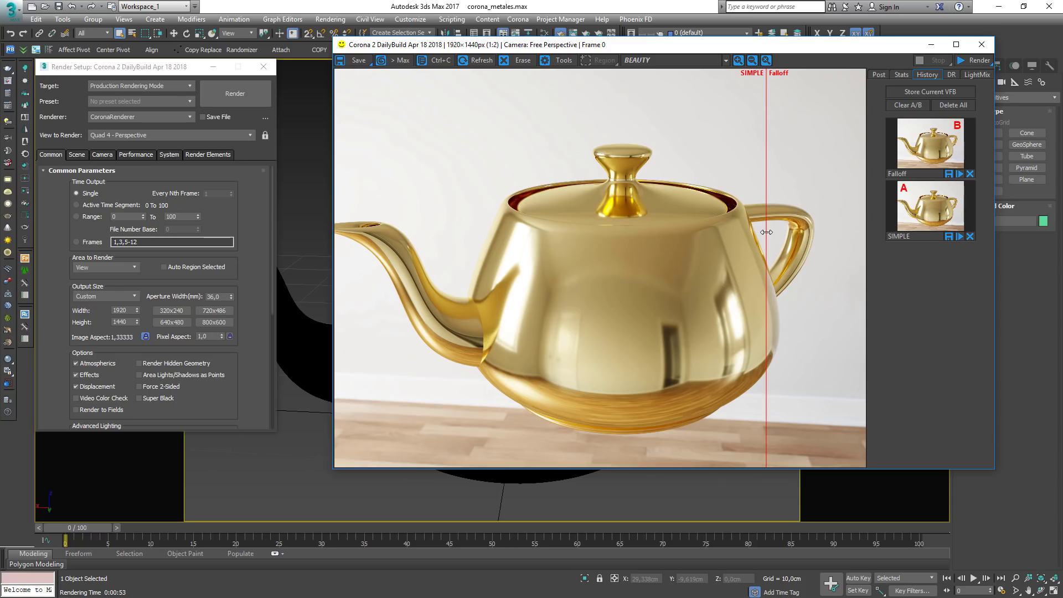
pyautogui.moveTo(766, 232); pyautogui.dragTo(340, 234)
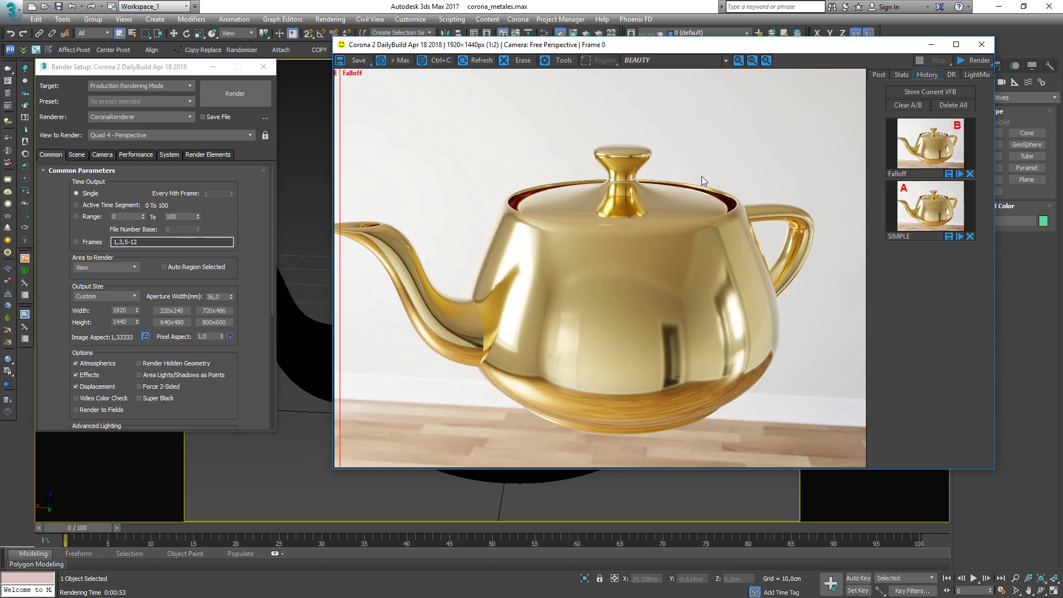
pyautogui.moveTo(382, 169)
pyautogui.mouseDown()
pyautogui.moveTo(750, 171)
pyautogui.moveTo(371, 169)
pyautogui.mouseUp()
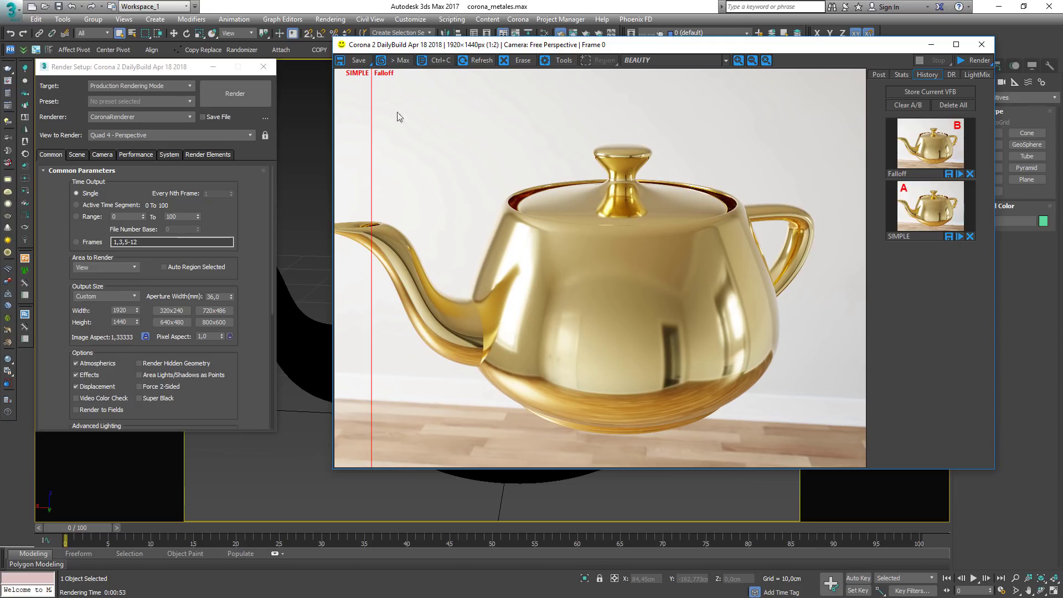
pyautogui.moveTo(371, 124); pyautogui.dragTo(624, 137)
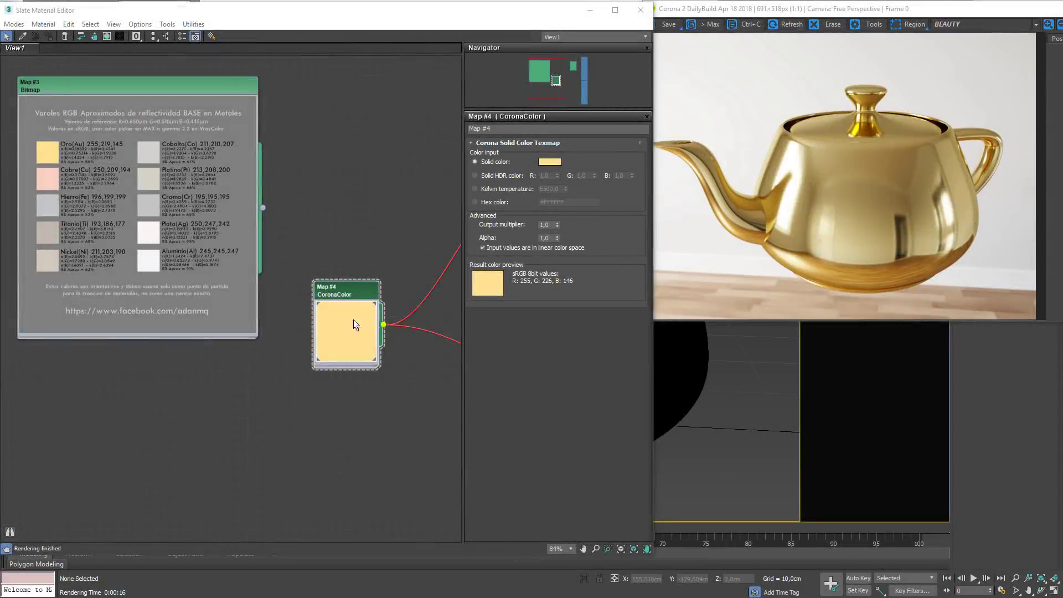
# - Sample the iron (Hierro) and titanium (Titanio) swatches from the reference bitmap for the CoronaColor's solid color, and keep titanium
pyautogui.scroll(-3, 355, 324)
pyautogui.click(557, 159)
pyautogui.click(232, 168)
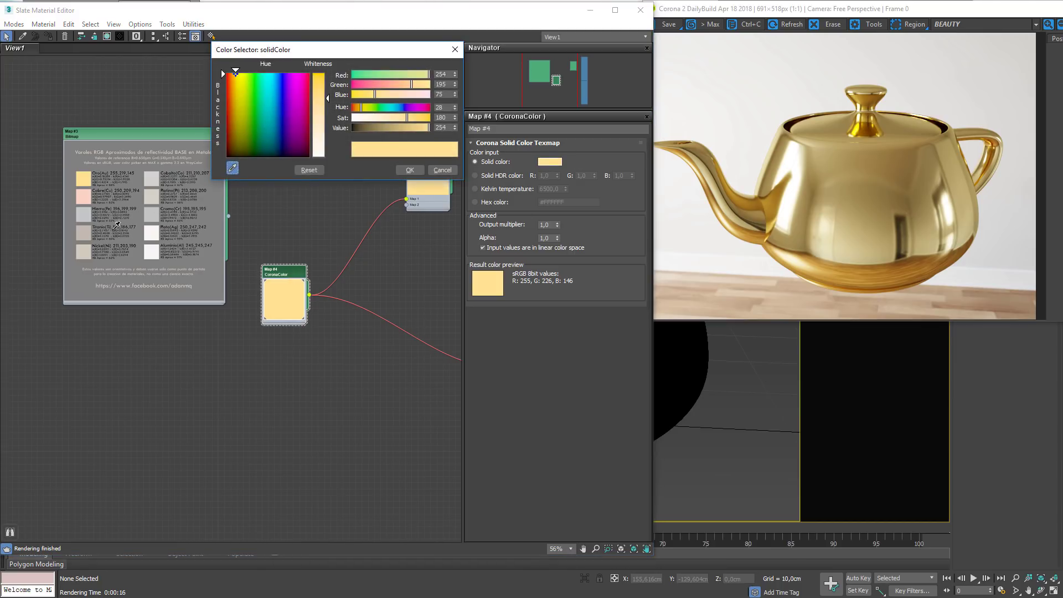
pyautogui.scroll(2, 98, 236)
pyautogui.click(74, 204)
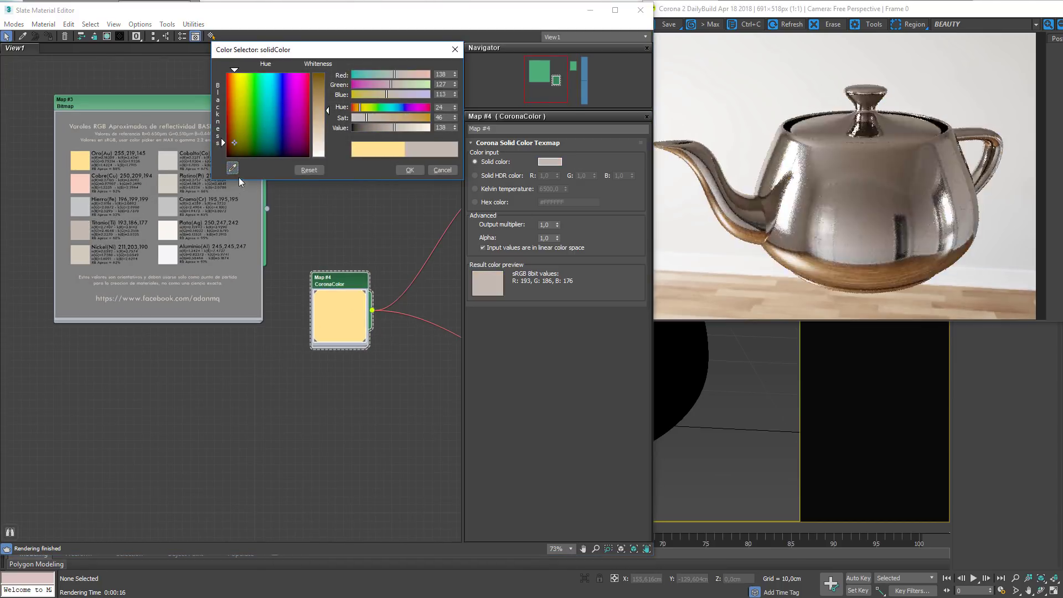
pyautogui.click(75, 205)
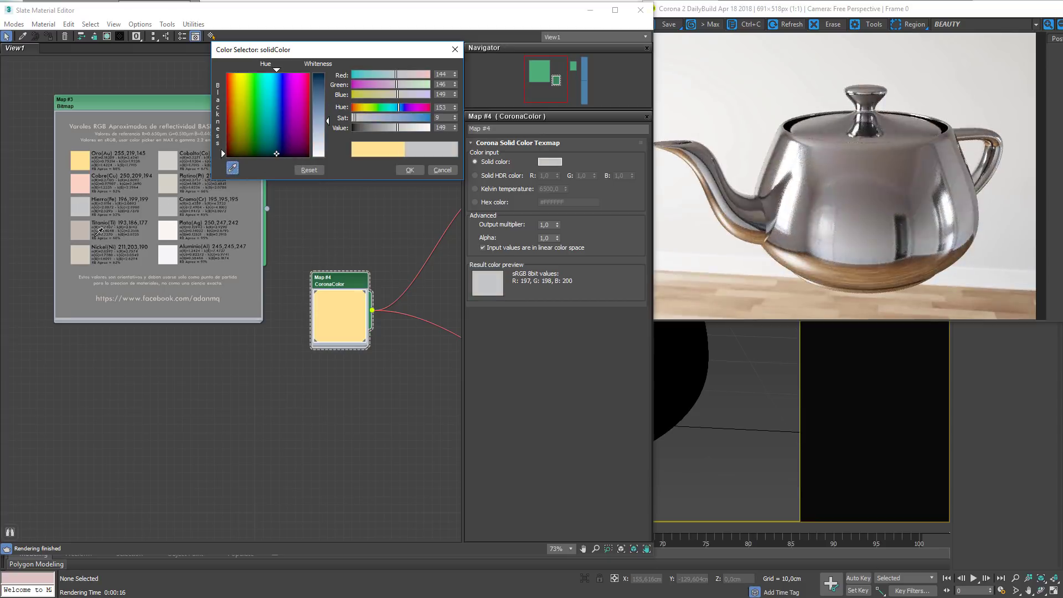
pyautogui.click(83, 230)
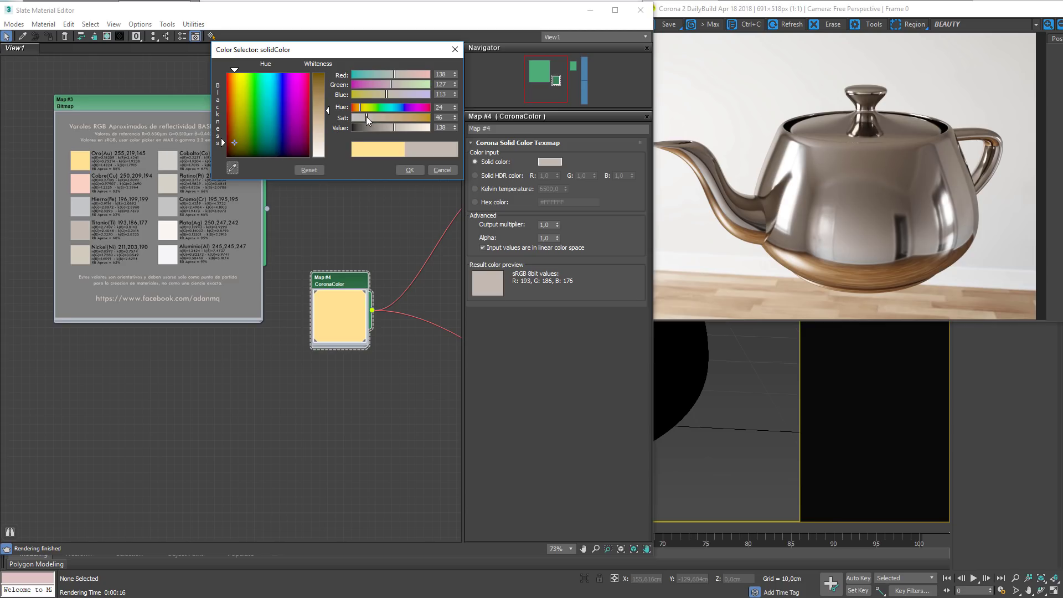
pyautogui.click(410, 170)
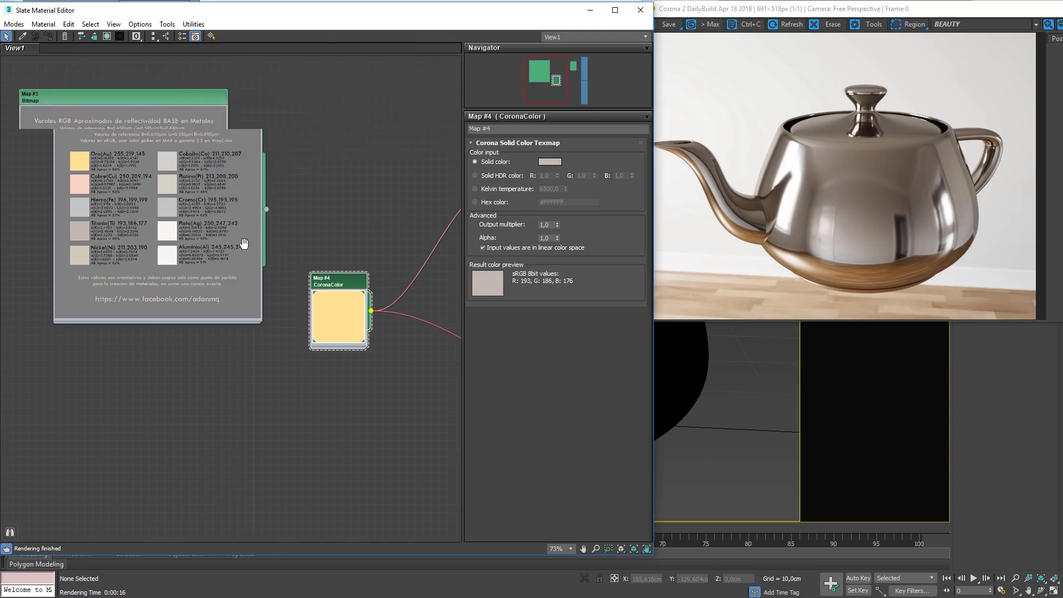
# - Create a new CoronaMtl below Material #58 in the node graph and open its parameters
pyautogui.scroll(-3, 280, 256)
pyautogui.moveTo(290, 271); pyautogui.dragTo(236, 208, button='middle')
pyautogui.moveTo(311, 377); pyautogui.dragTo(296, 296, button='middle')
pyautogui.rightClick(371, 382)
pyautogui.moveTo(400, 389)
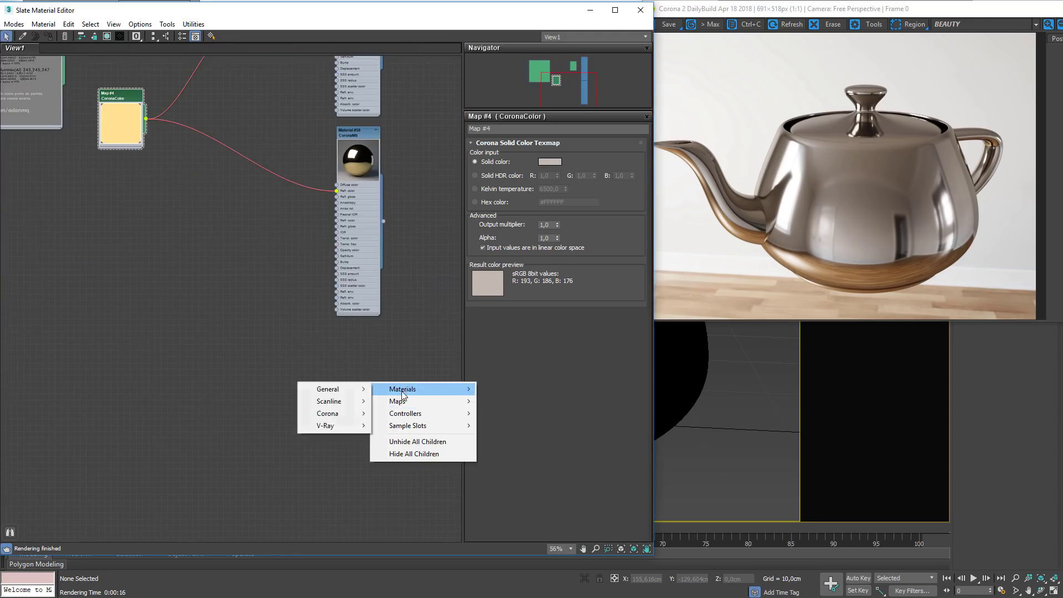
pyautogui.moveTo(332, 414)
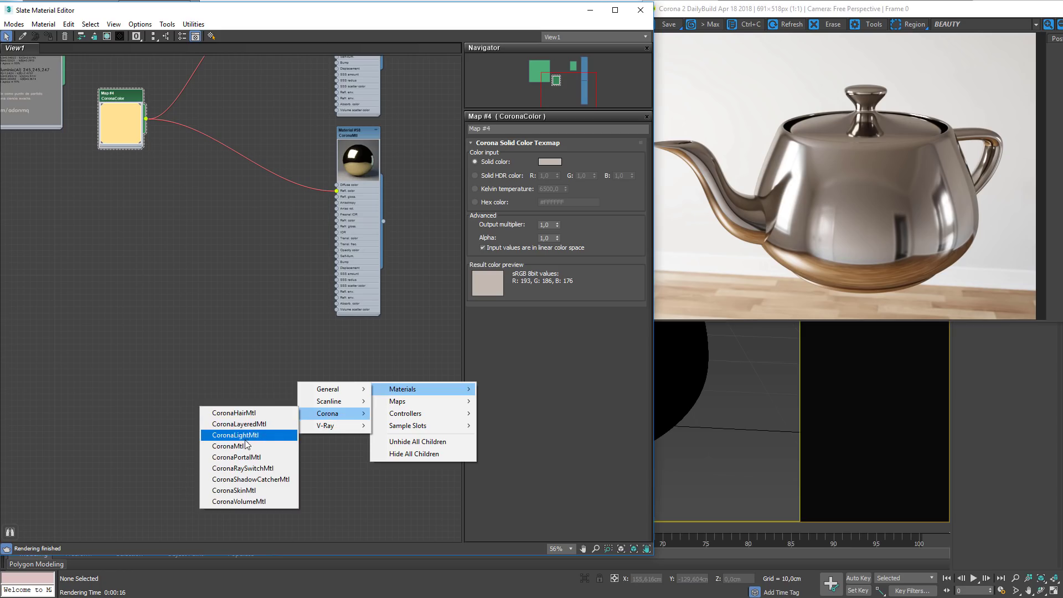
pyautogui.click(228, 446)
pyautogui.moveTo(361, 354); pyautogui.dragTo(357, 338)
pyautogui.doubleClick(357, 338)
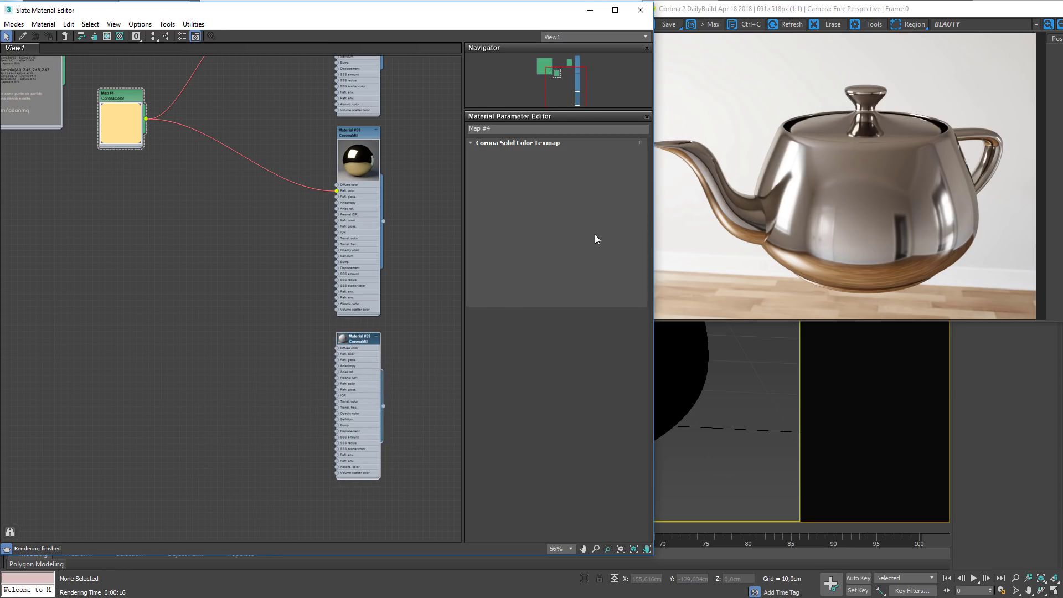
# - Sample the titanium (Titanio) swatch from the reference bitmap as Material #59's reflection color
pyautogui.click(607, 213)
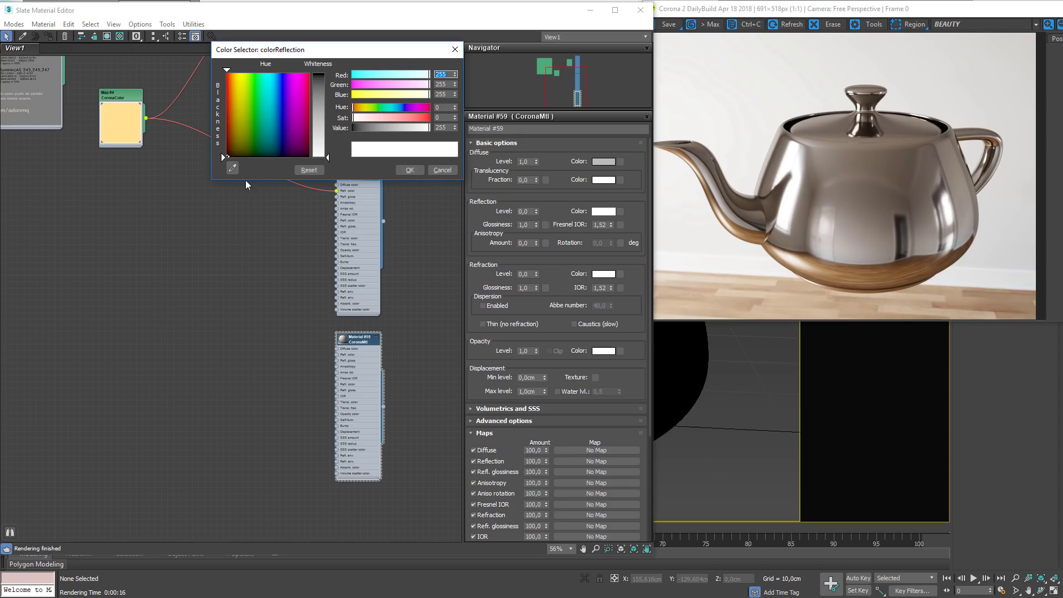
pyautogui.click(233, 168)
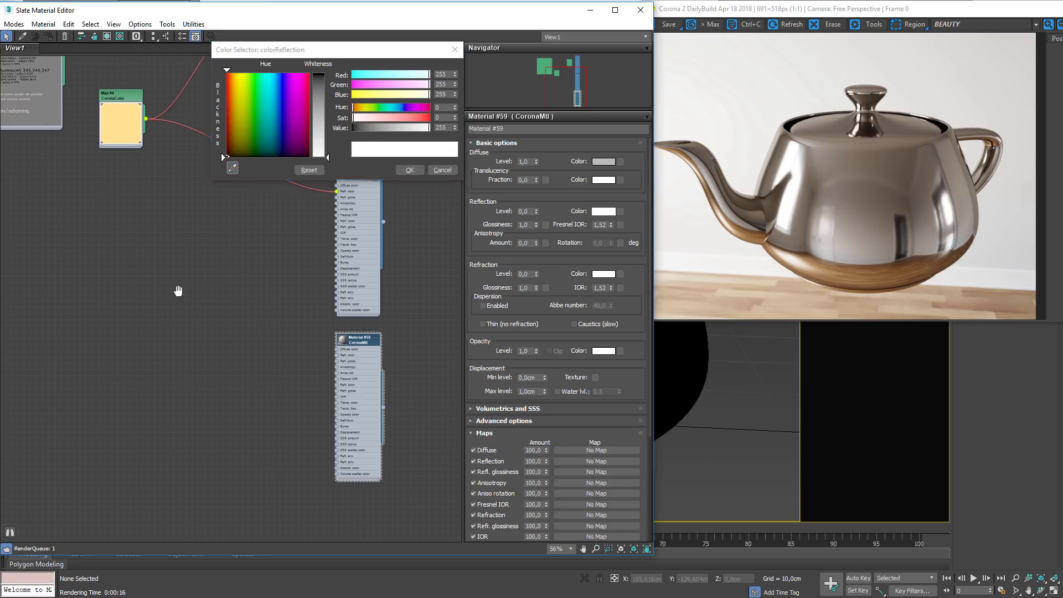
pyautogui.moveTo(140, 243); pyautogui.dragTo(293, 418, button='middle')
pyautogui.click(233, 168)
pyautogui.click(75, 235)
pyautogui.click(417, 172)
pyautogui.moveTo(449, 454); pyautogui.dragTo(316, 284, button='middle')
pyautogui.scroll(2, 297, 286)
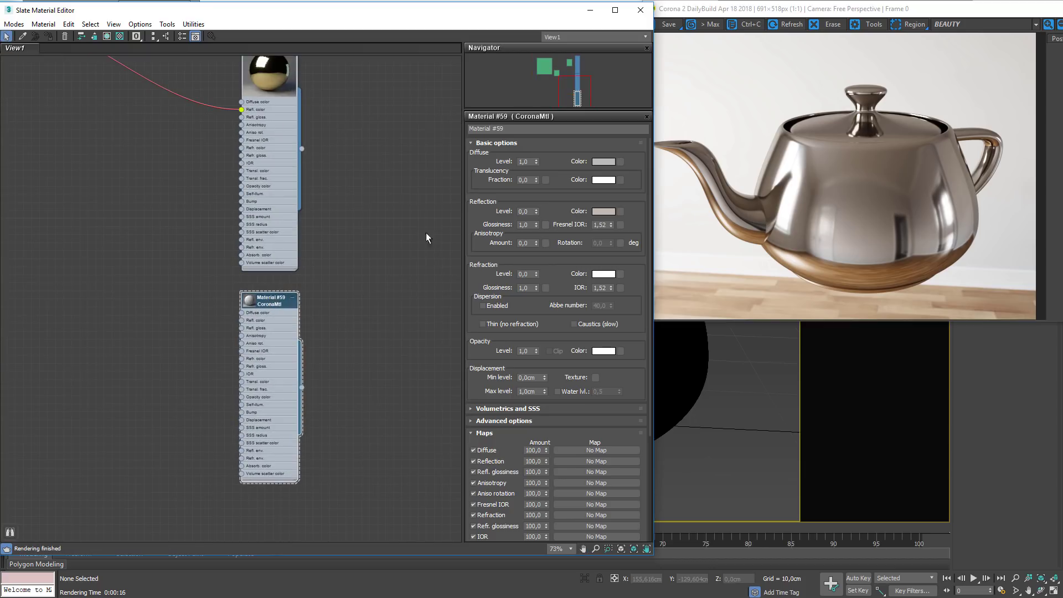
# - Set Material #59's diffuse color to black
pyautogui.click(602, 162)
pyautogui.moveTo(330, 131); pyautogui.dragTo(329, 158)
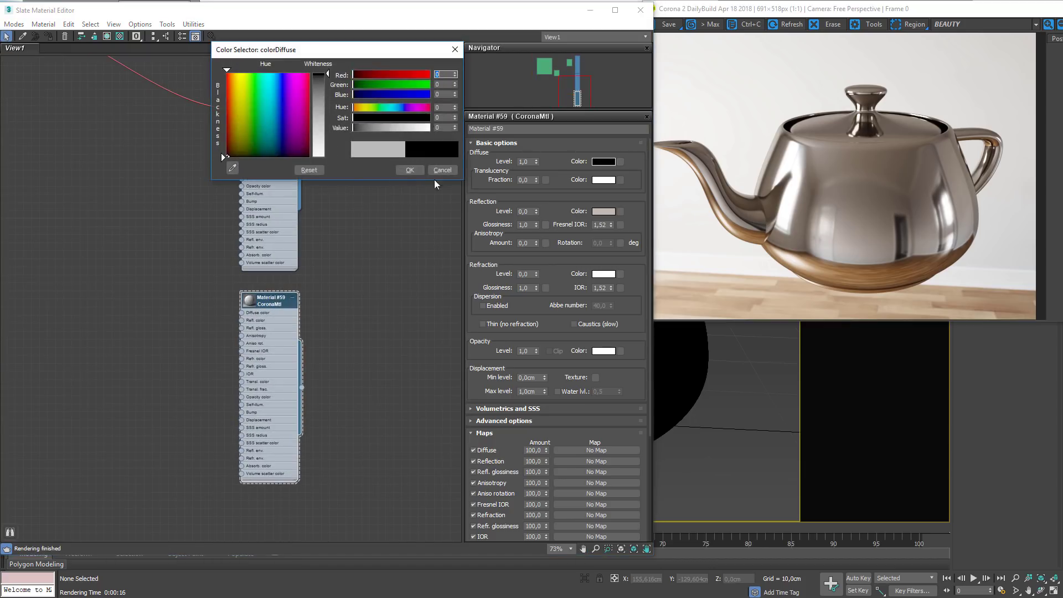
pyautogui.click(410, 170)
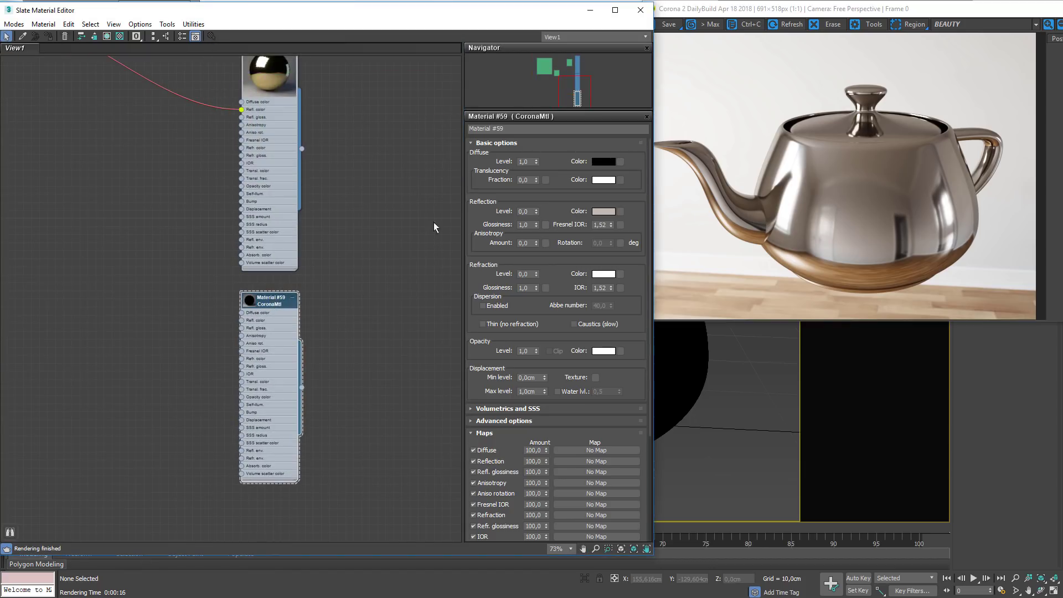
# - Assign Material #59 to the teapot and set its reflection level to 1.0
pyautogui.click(687, 347)
pyautogui.click(49, 38)
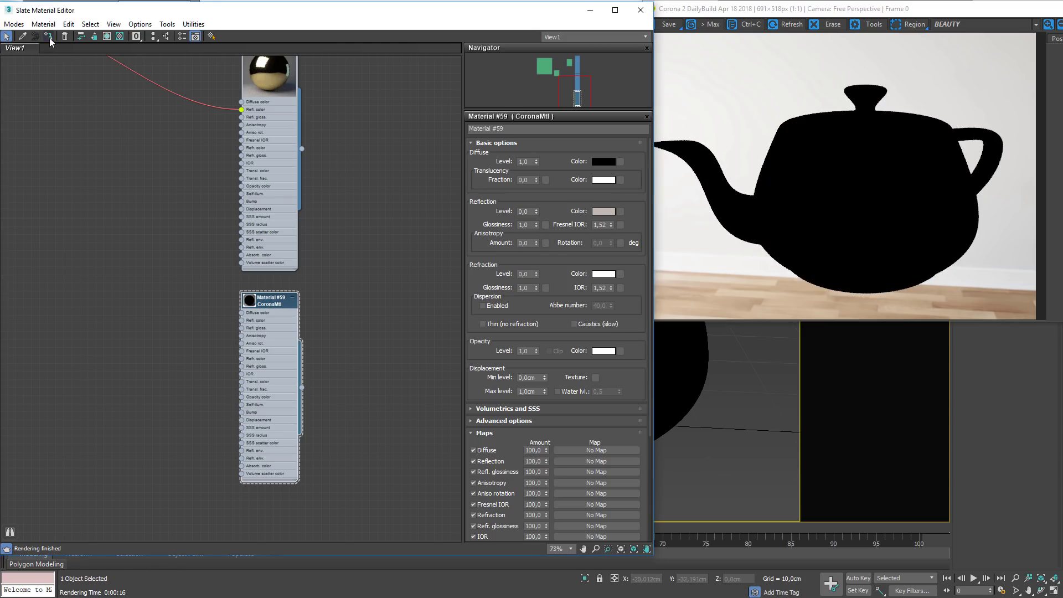
pyautogui.moveTo(535, 213); pyautogui.dragTo(536, 188)
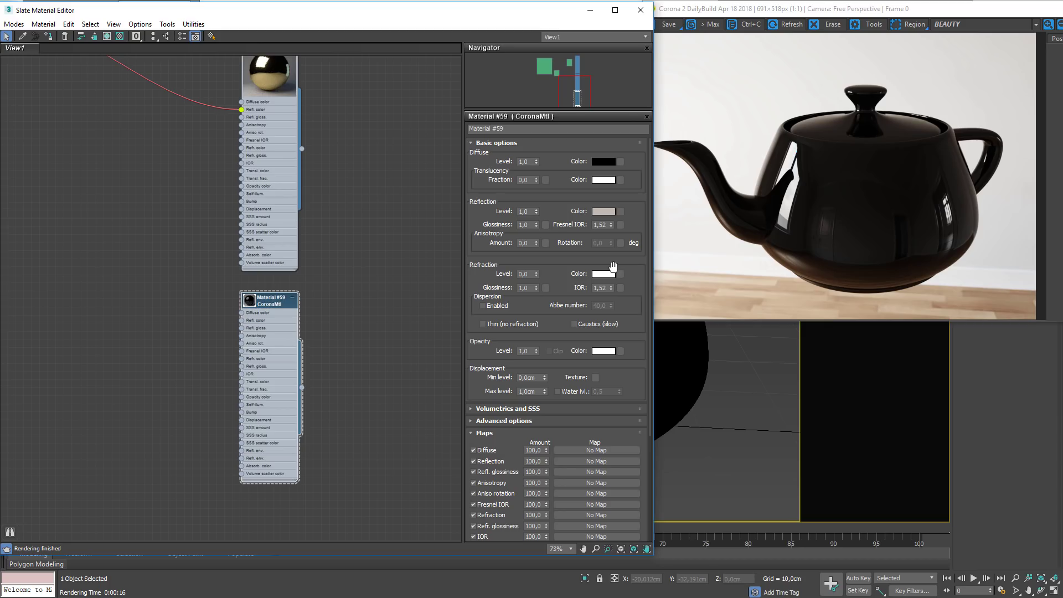
# - Raise Material #59's Fresnel IOR in stages, ending at 10
pyautogui.doubleClick(601, 225)
pyautogui.write('5')
pyautogui.press('Return')
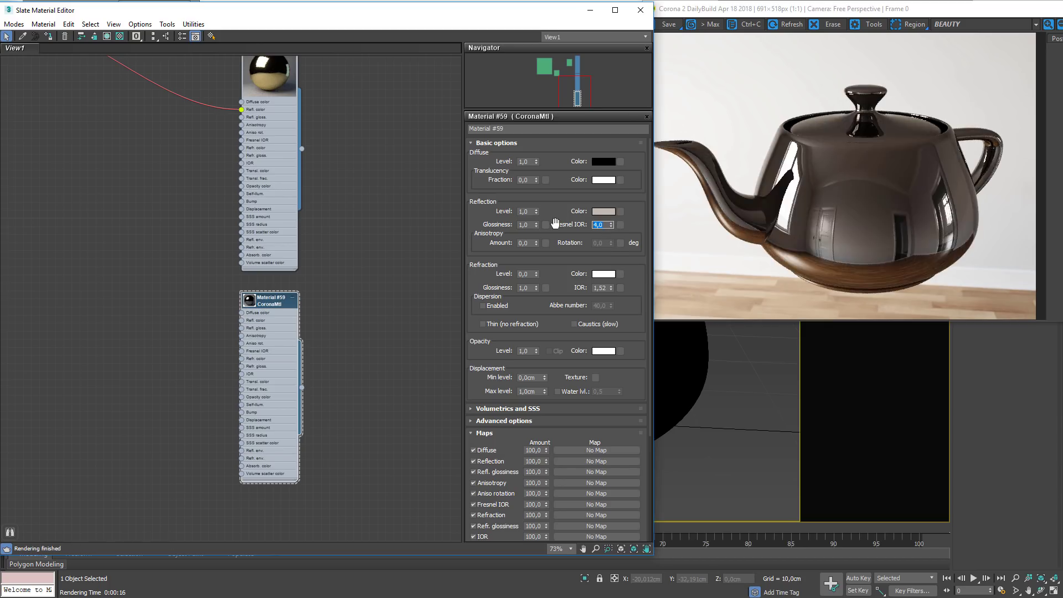
pyautogui.write('8')
pyautogui.press('Return')
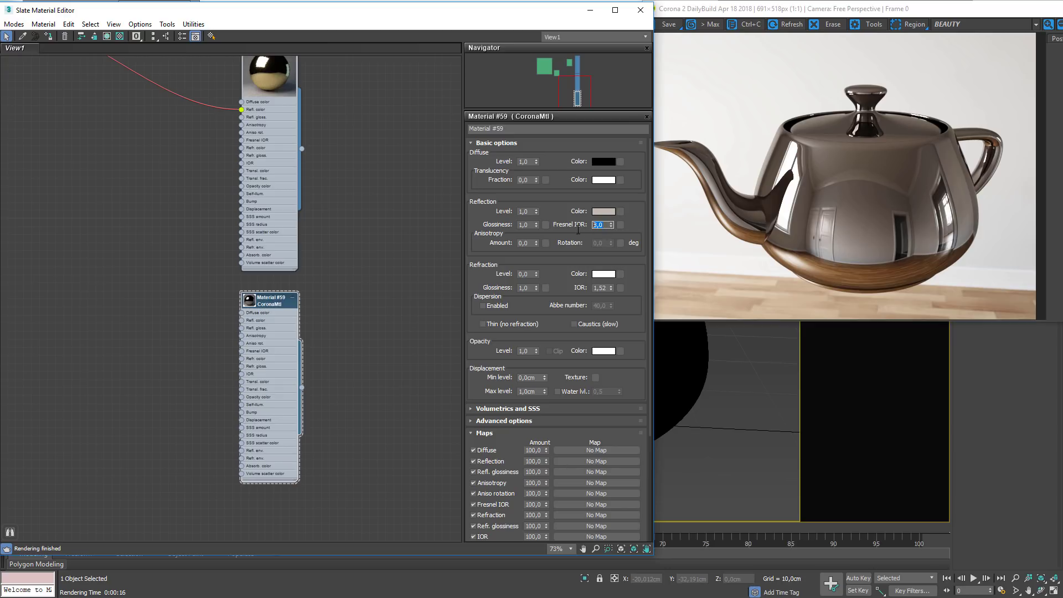
pyautogui.write('10')
pyautogui.press('Return')
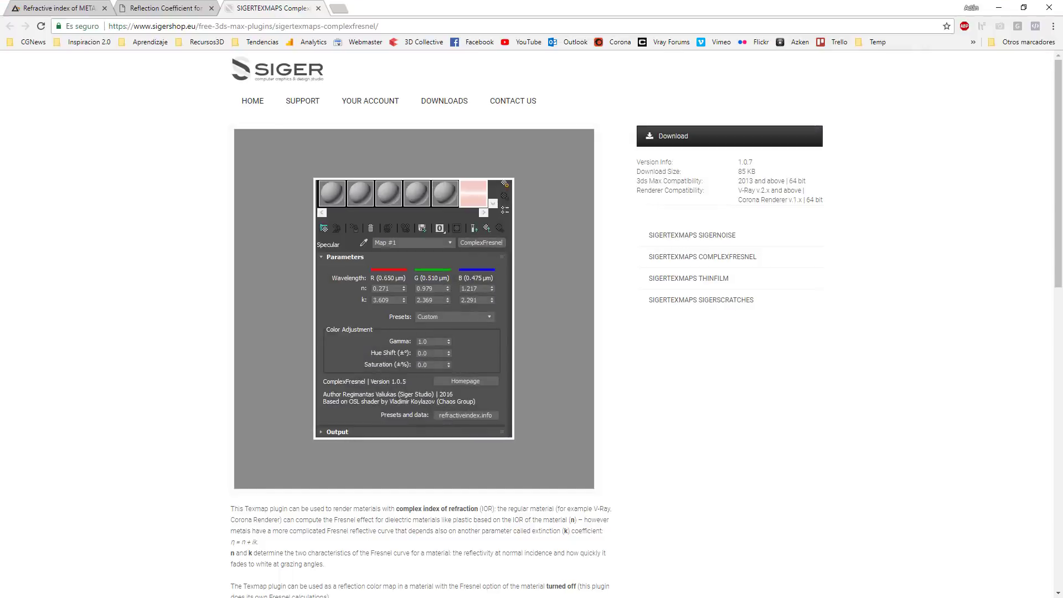
# - Examine the reflectivity for an index n2 of 1.5 on the browser's Normal Reflection Coefficient page
pyautogui.click(166, 8)
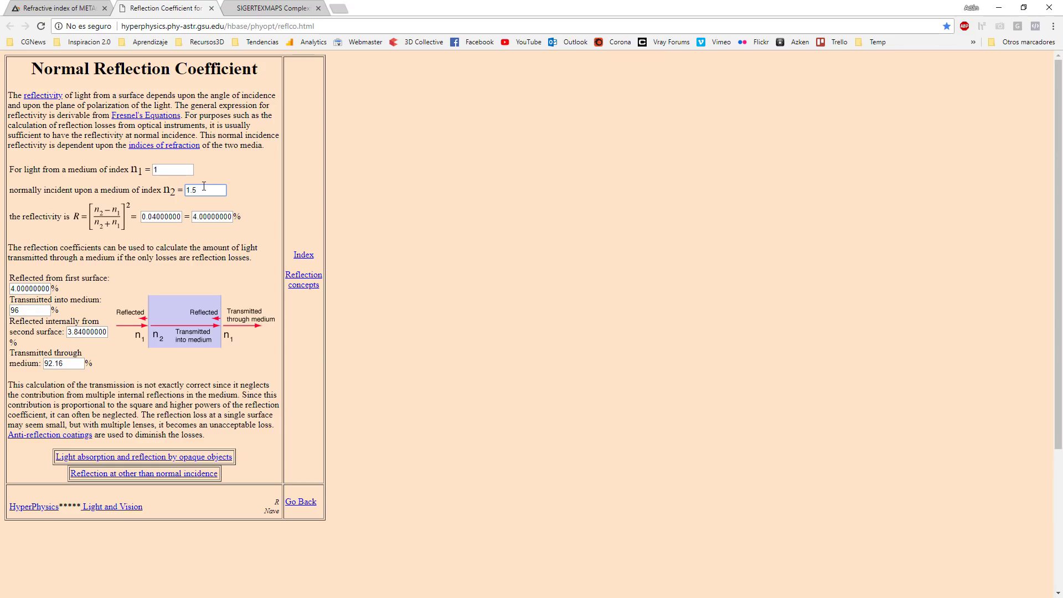
pyautogui.moveTo(188, 218); pyautogui.dragTo(257, 217)
pyautogui.click(214, 216)
pyautogui.moveTo(233, 216); pyautogui.dragTo(142, 217)
pyautogui.moveTo(224, 190); pyautogui.dragTo(159, 192)
pyautogui.moveTo(194, 217); pyautogui.dragTo(250, 221)
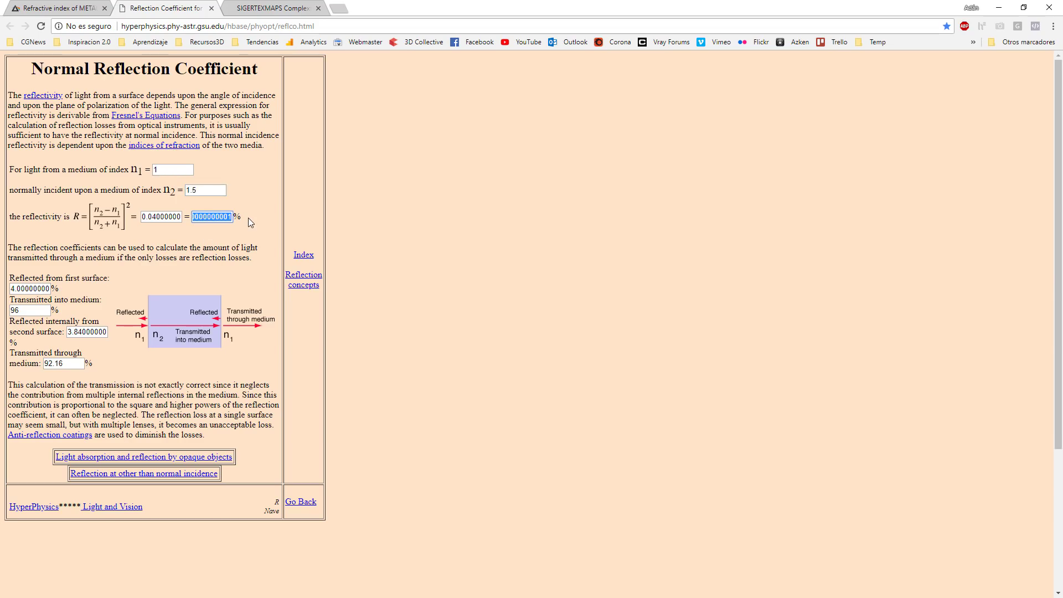
pyautogui.click(387, 201)
# - Switch back to 3ds Max, duplicate Material #59 beside the original and open the copy's parameters with an enlarged preview
pyautogui.hotkey('alt', 'Tab')
pyautogui.moveTo(265, 303)
pyautogui.keyDown('shift'); pyautogui.mouseDown()
pyautogui.moveTo(347, 299)
pyautogui.moveTo(327, 297)
pyautogui.mouseUp(); pyautogui.keyUp('shift')
pyautogui.doubleClick(348, 302)
pyautogui.scroll(3, 323, 299)
pyautogui.doubleClick(311, 295)
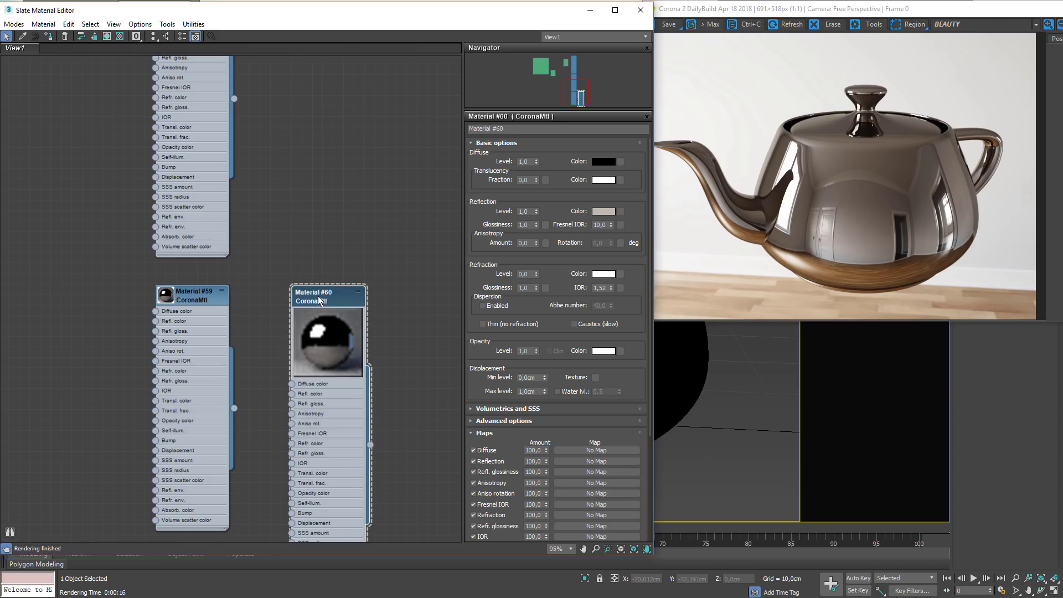
# - Set Material #60's Fresnel IOR to 1.5 and its reflection color to white
pyautogui.click(597, 224)
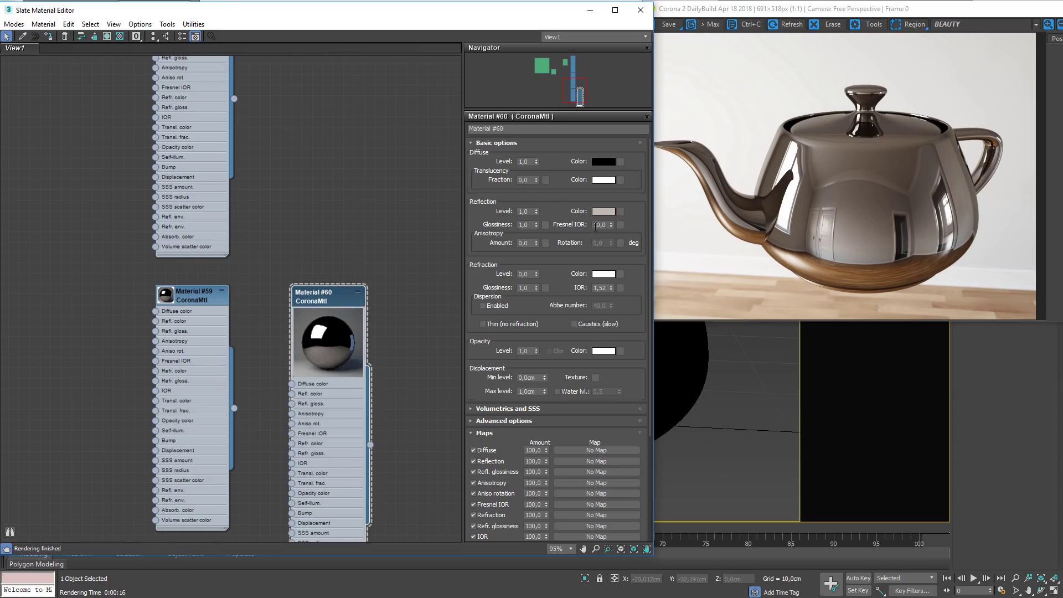
pyautogui.press('BackSpace')
pyautogui.write('1,5')
pyautogui.press('Return')
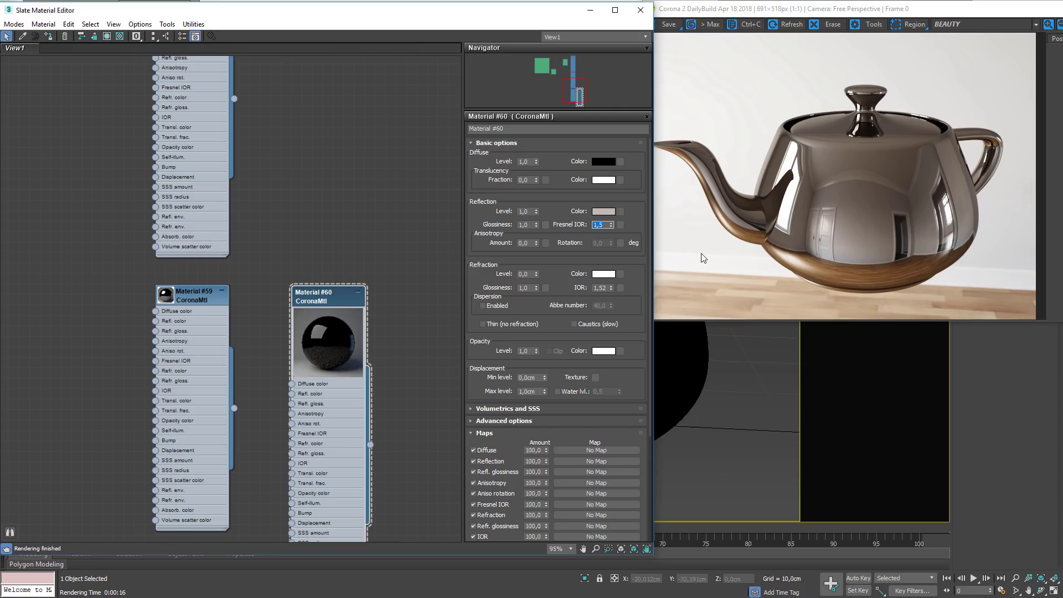
pyautogui.click(610, 214)
pyautogui.moveTo(328, 120); pyautogui.dragTo(328, 159)
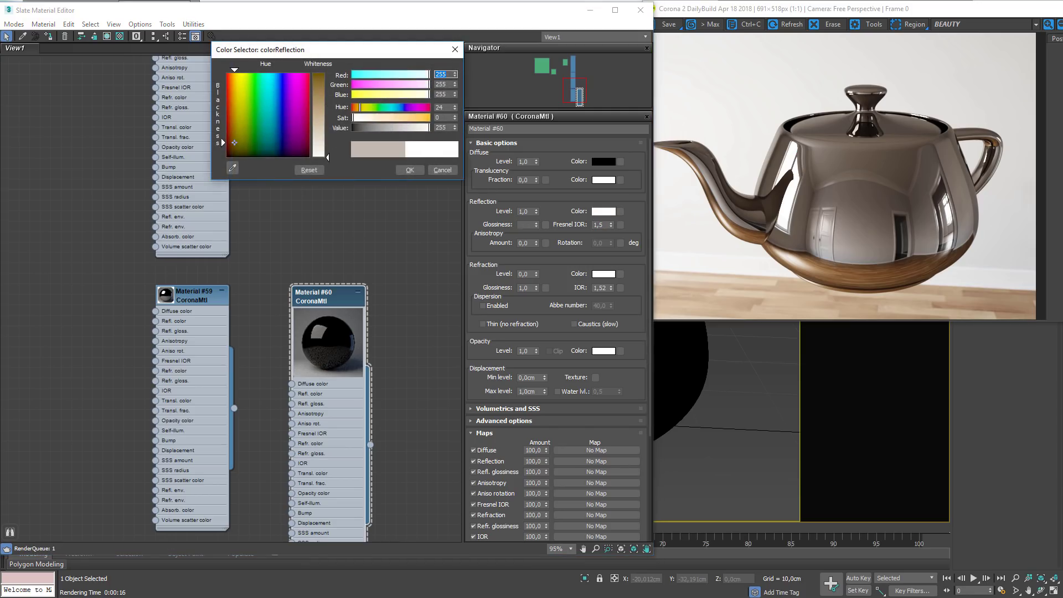
pyautogui.click(410, 170)
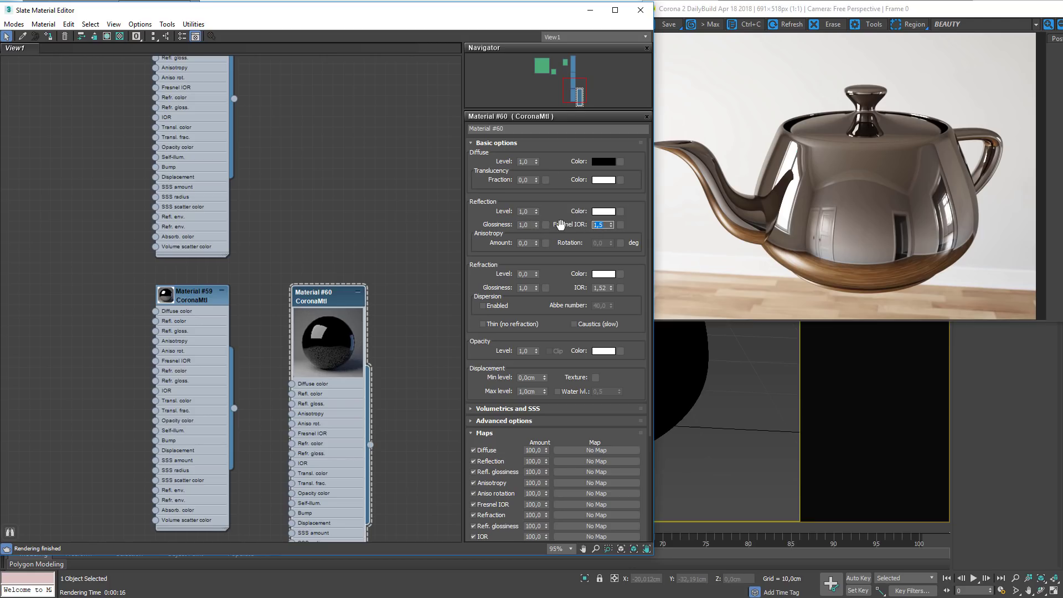
# - Darken Material #60's reflection color to a neutral grey with value 133
pyautogui.click(312, 299)
pyautogui.click(604, 211)
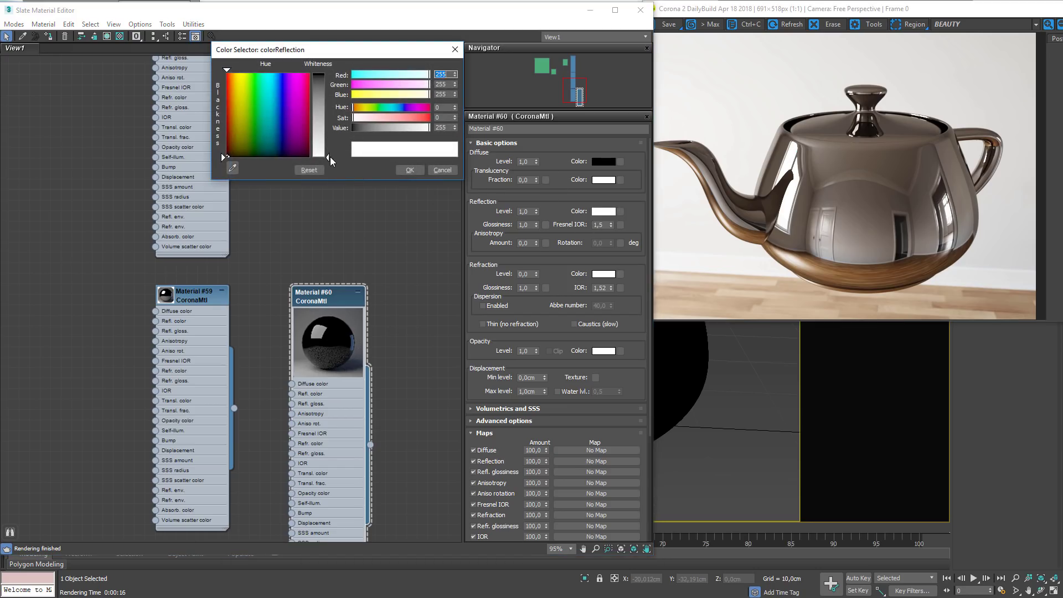
pyautogui.moveTo(327, 156); pyautogui.dragTo(327, 117)
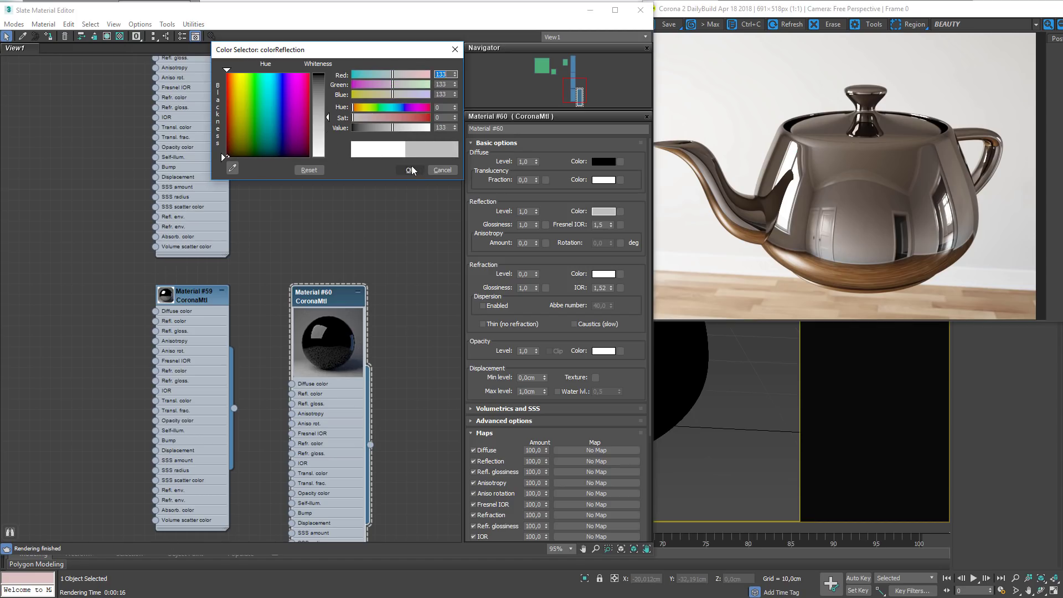
pyautogui.click(410, 170)
# - Delete the duplicated Material #60 from the node graph
pyautogui.click(603, 225)
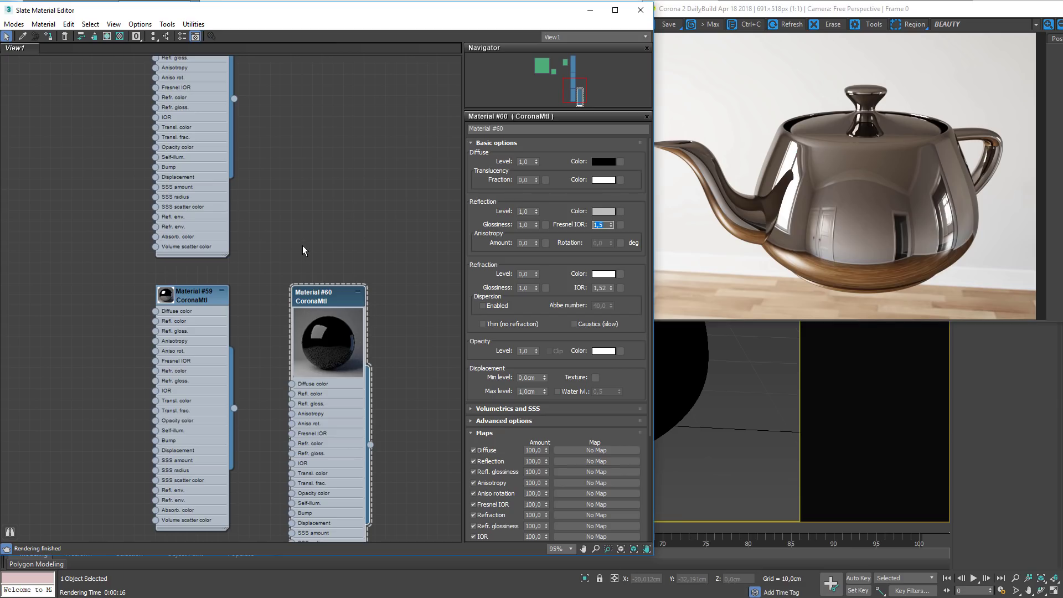
pyautogui.moveTo(274, 229); pyautogui.dragTo(401, 420)
pyautogui.press('Delete')
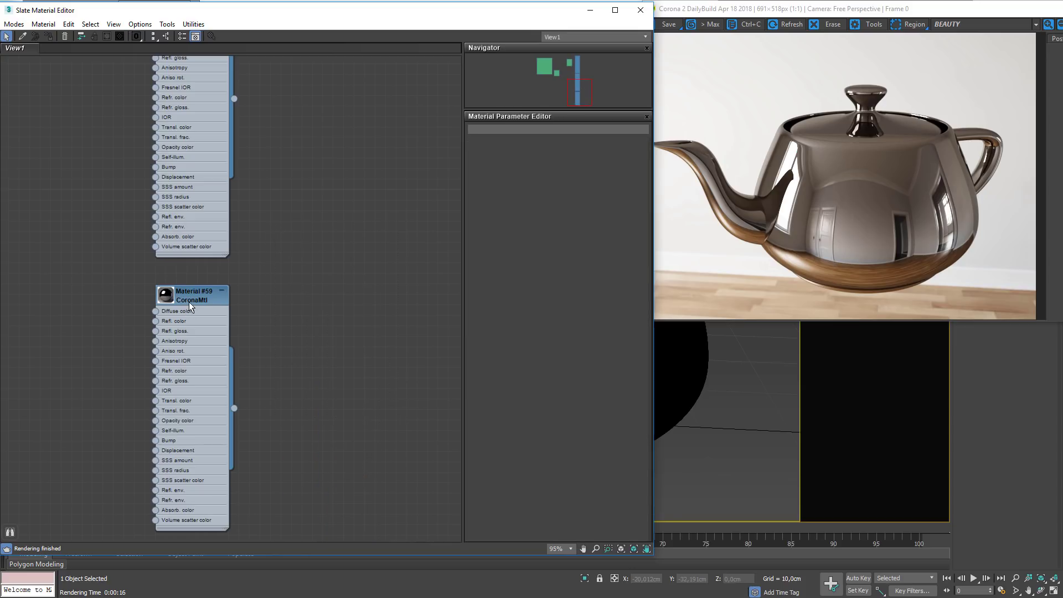
# - Switch to the browser's RefractiveIndex.INFO page and choose Titanium (Ti) from the METALS book
pyautogui.hotkey('alt', 'Tab')
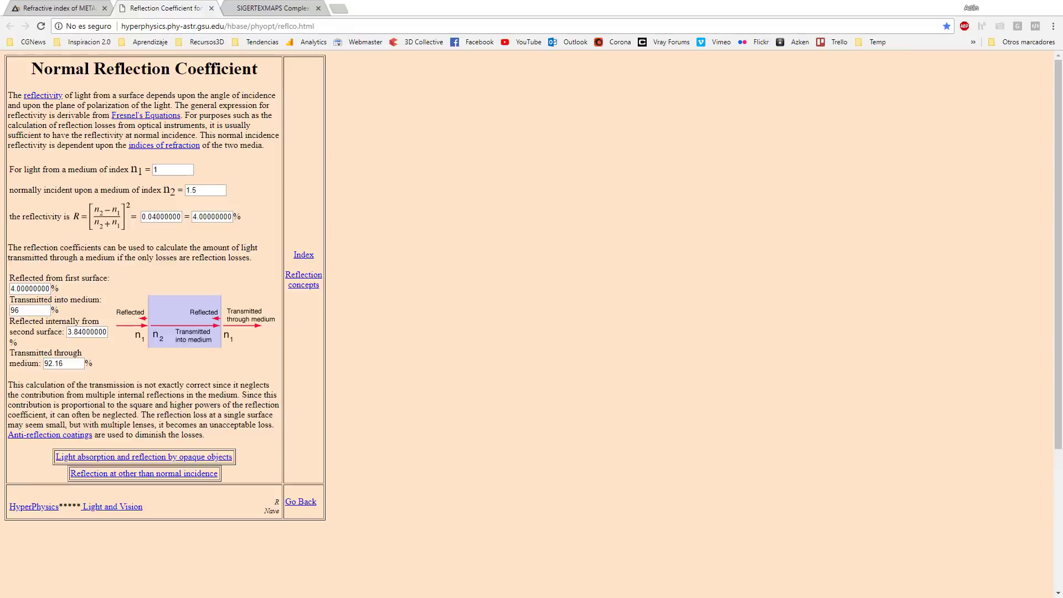
pyautogui.click(60, 13)
pyautogui.scroll(9, 208, 172)
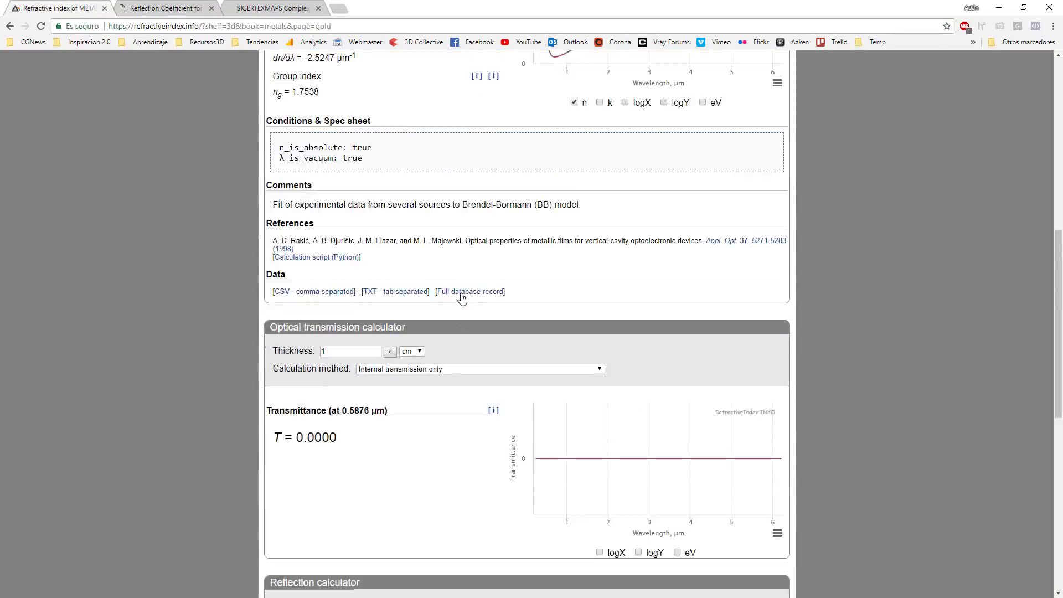
pyautogui.scroll(-3, 404, 426)
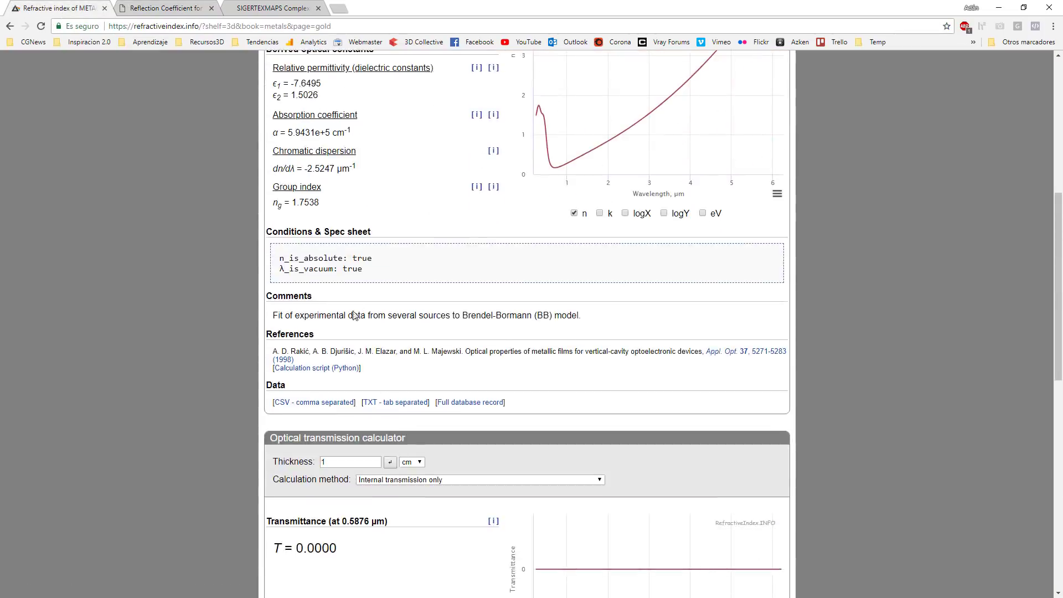
pyautogui.scroll(7, 354, 310)
pyautogui.click(361, 290)
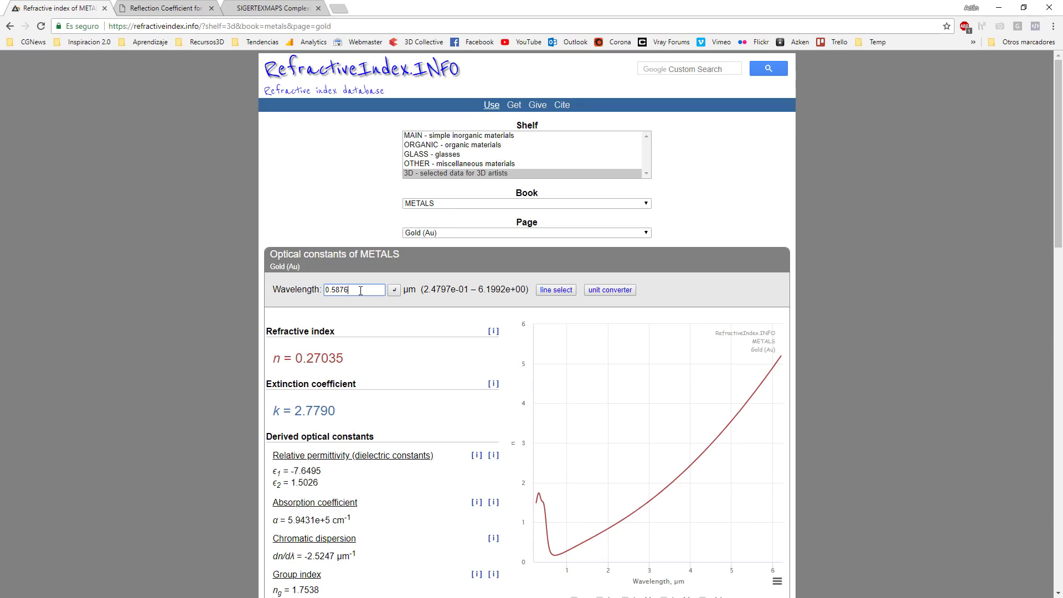
pyautogui.click(441, 233)
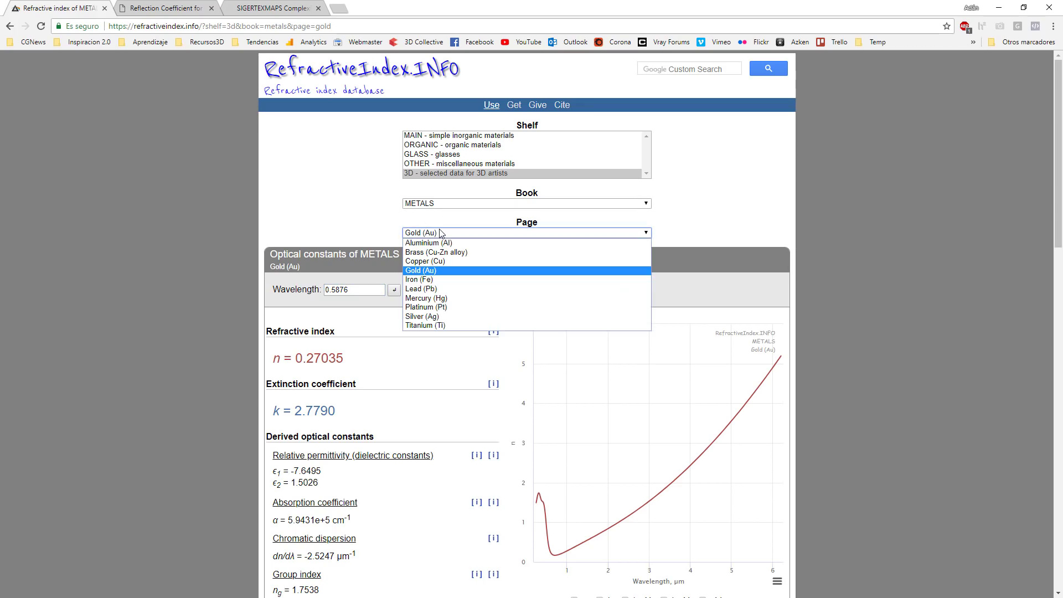
pyautogui.click(436, 326)
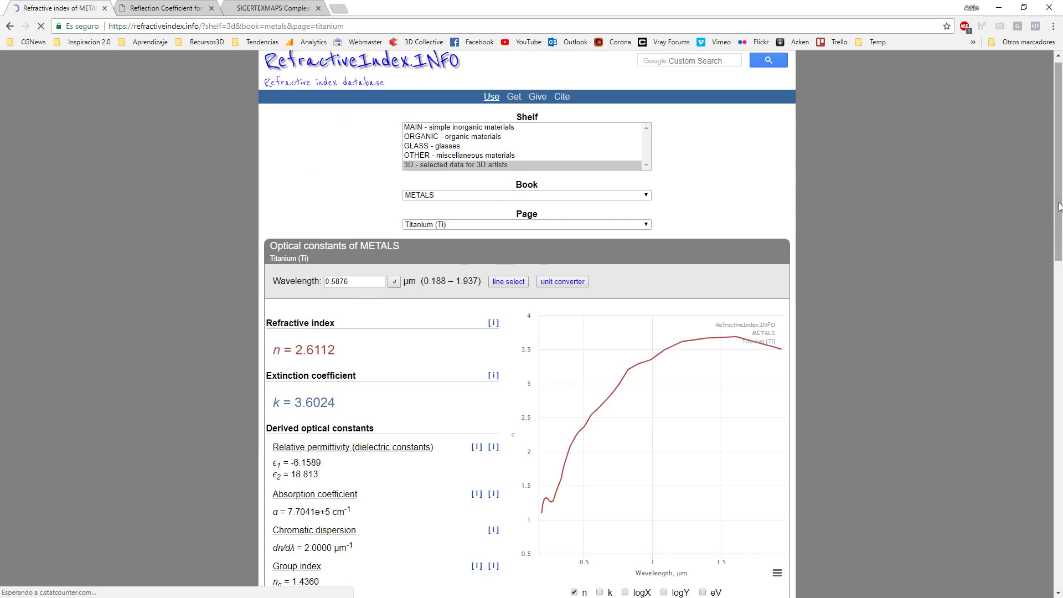
# - Examine titanium's reflectance value, reflectance curves and optical constants, and return to 3ds Max
pyautogui.scroll(-12, 699, 398)
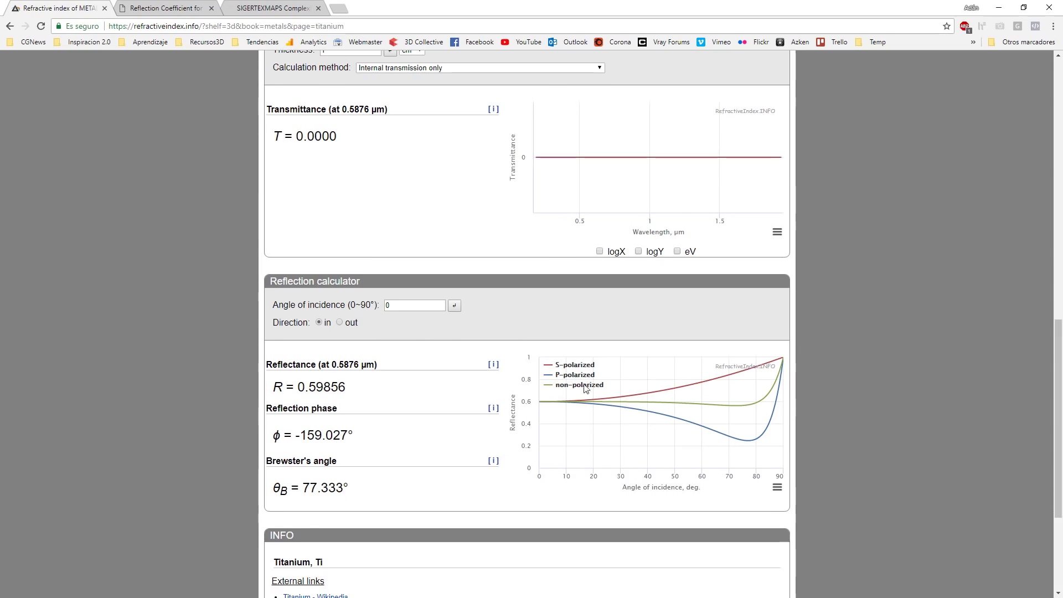
pyautogui.moveTo(308, 387); pyautogui.dragTo(326, 387)
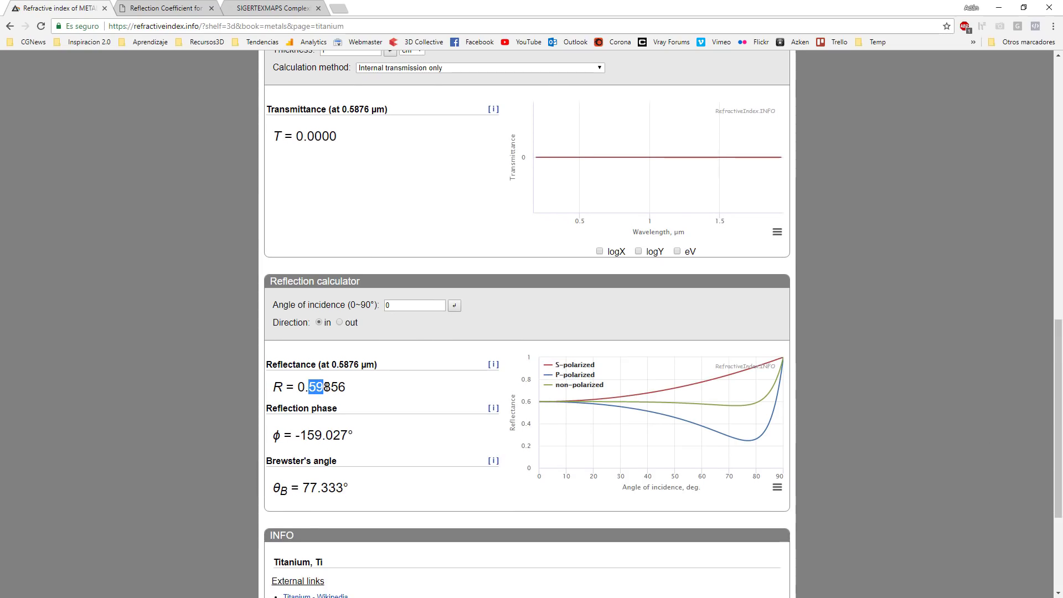
pyautogui.scroll(-3, 902, 285)
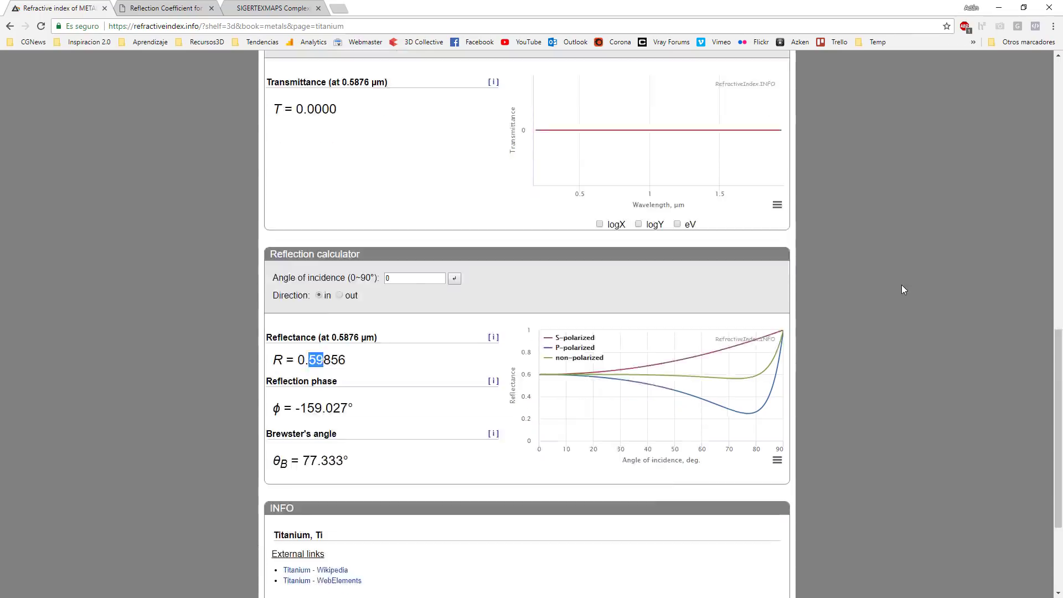
pyautogui.scroll(20, 898, 302)
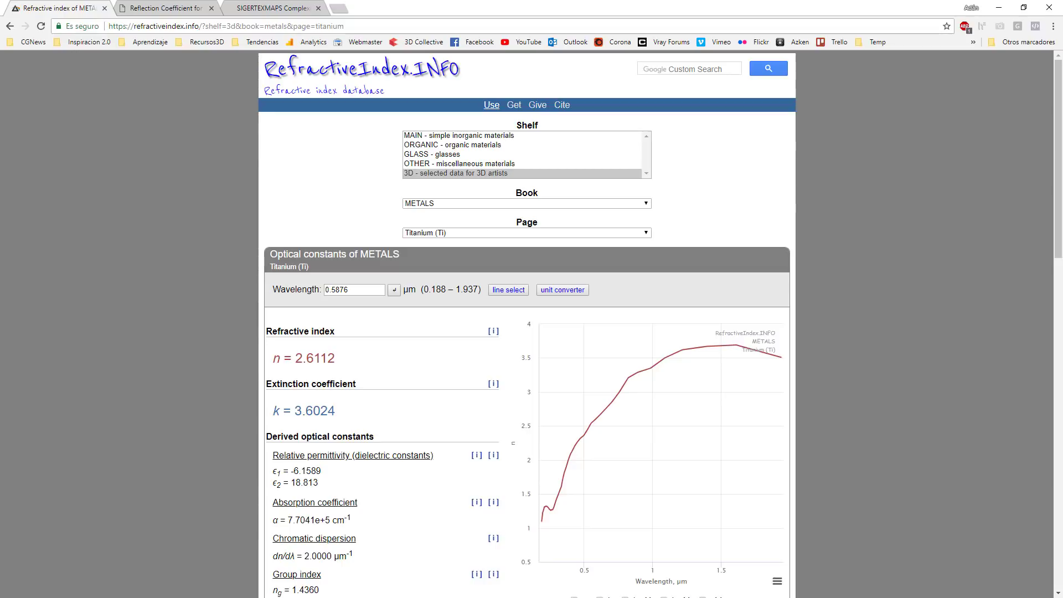
pyautogui.hotkey('alt', 'Tab')
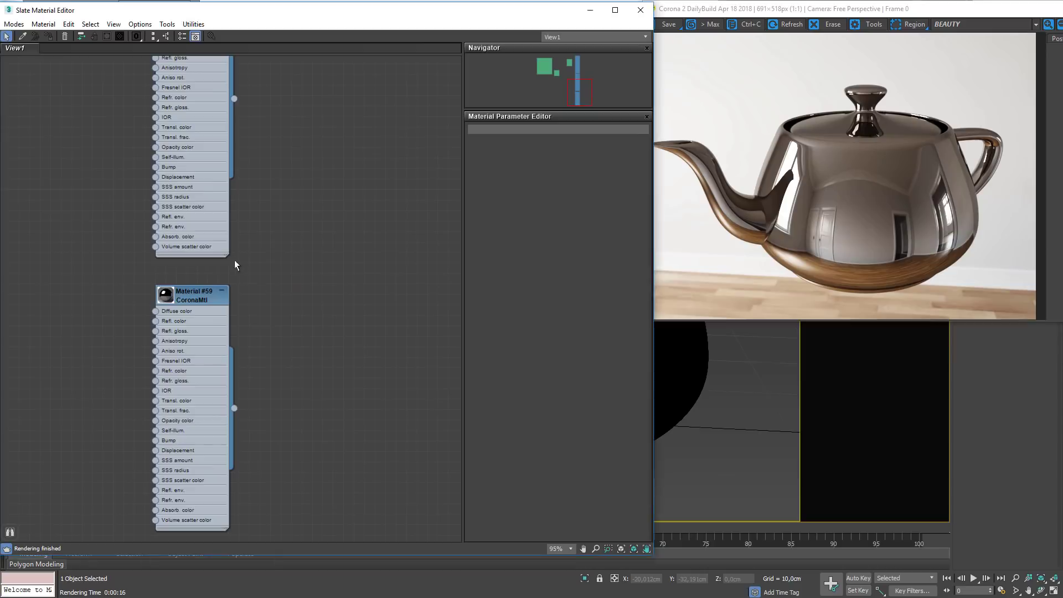
# - Examine titanium's entry in the metal reference chart and review the connected material nodes
pyautogui.moveTo(234, 261); pyautogui.dragTo(230, 292, button='middle')
pyautogui.scroll(-3, 119, 226)
pyautogui.scroll(5, 116, 277)
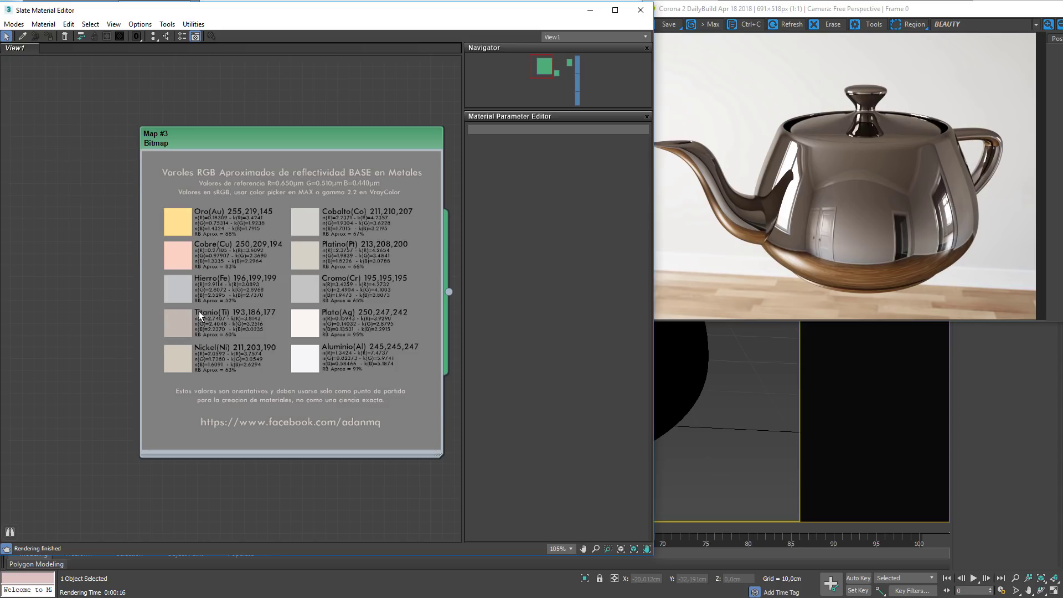
pyautogui.scroll(-3, 332, 404)
pyautogui.moveTo(333, 404); pyautogui.dragTo(211, 354, button='middle')
pyautogui.scroll(-1, 347, 366)
pyautogui.moveTo(386, 384); pyautogui.dragTo(268, 353, button='middle')
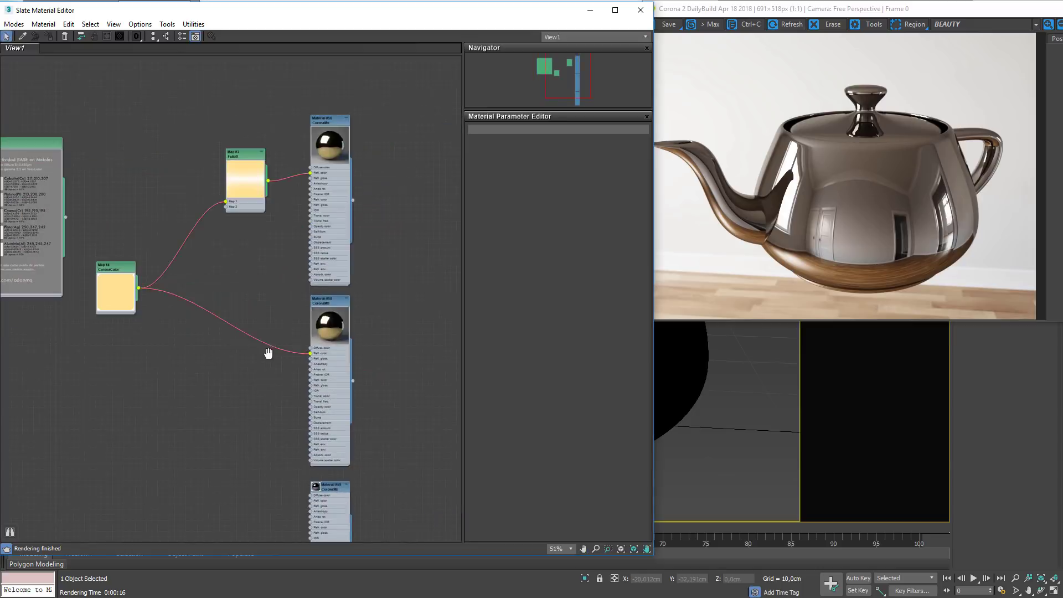
pyautogui.scroll(-1, 323, 384)
pyautogui.moveTo(322, 383); pyautogui.dragTo(318, 308, button='middle')
# - Switch to the browser and look up titanium's reflectance at normal incidence on the RefractiveIndex.INFO page
pyautogui.hotkey('alt', 'Tab')
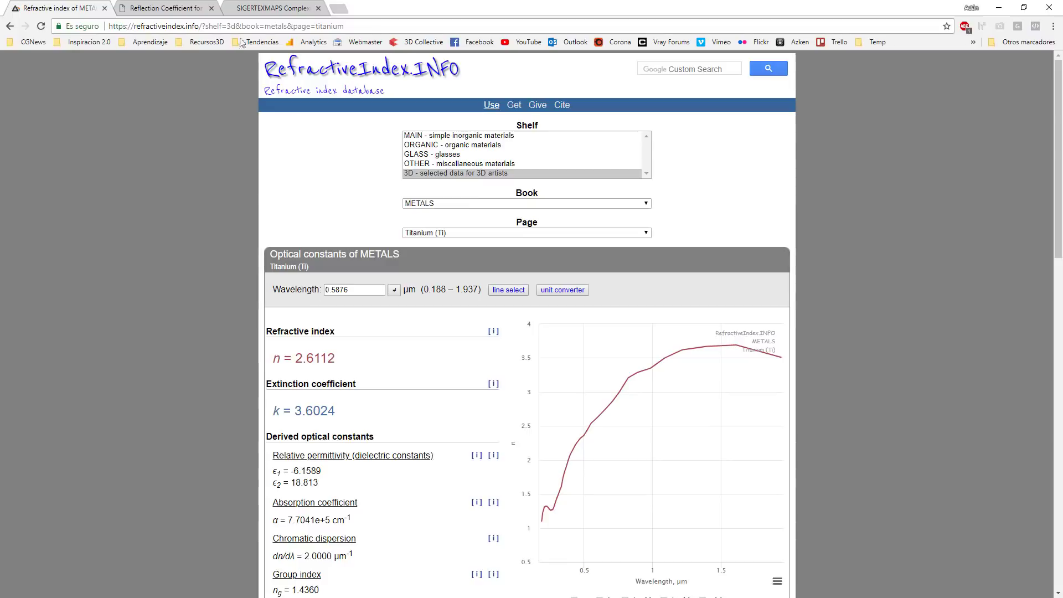
pyautogui.click(168, 6)
pyautogui.doubleClick(208, 192)
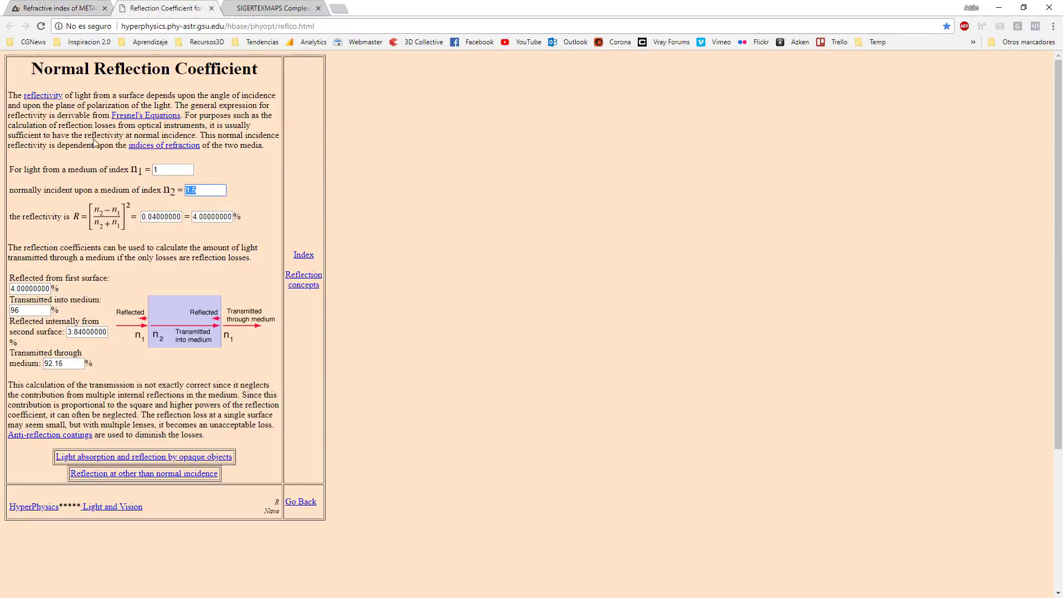
pyautogui.click(28, 5)
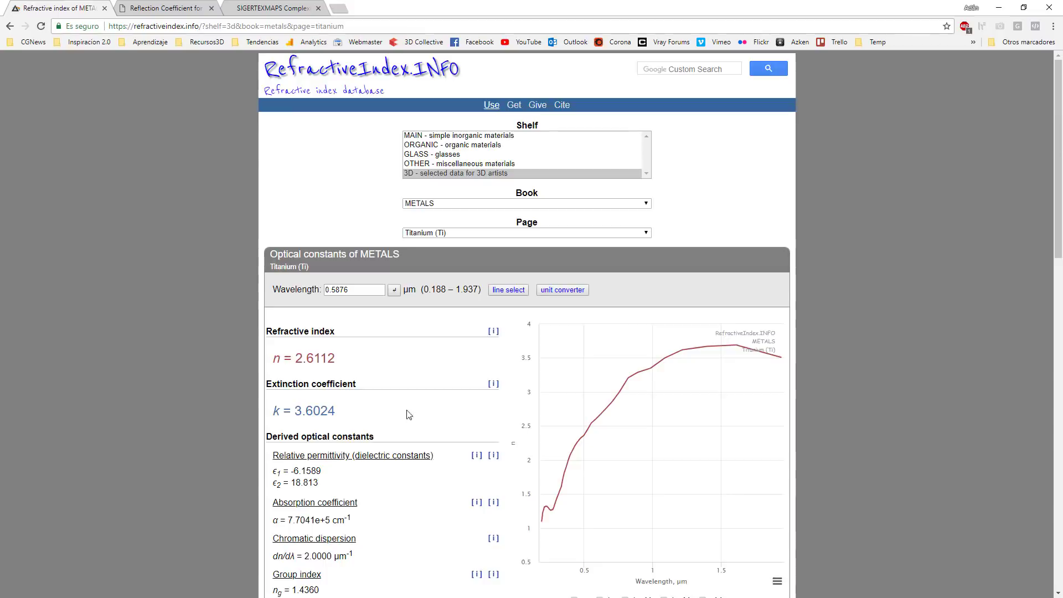
pyautogui.scroll(-13, 340, 413)
pyautogui.scroll(-1, 340, 413)
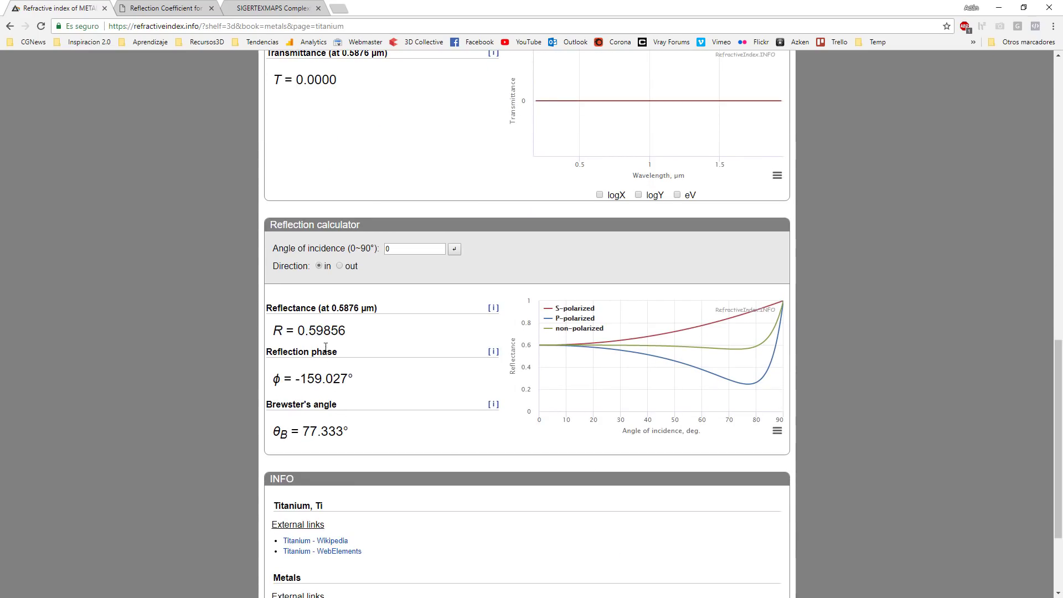
pyautogui.moveTo(308, 330); pyautogui.dragTo(331, 330)
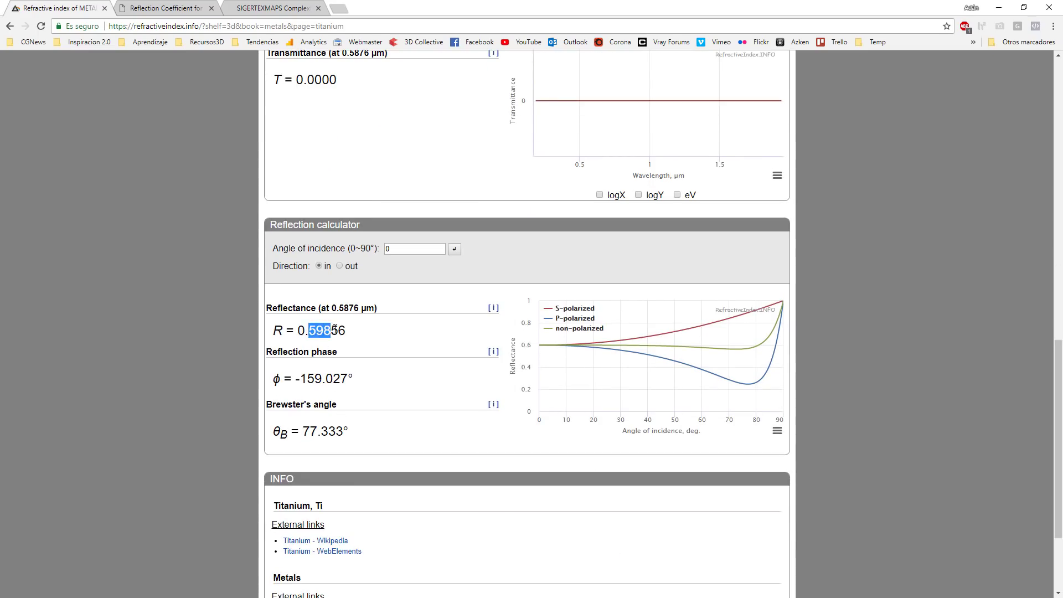
# - Try n2 values of 2, 3 and 8 in the Normal Reflection Coefficient calculator
pyautogui.click(256, 7)
pyautogui.click(176, 6)
pyautogui.moveTo(214, 193); pyautogui.dragTo(147, 185)
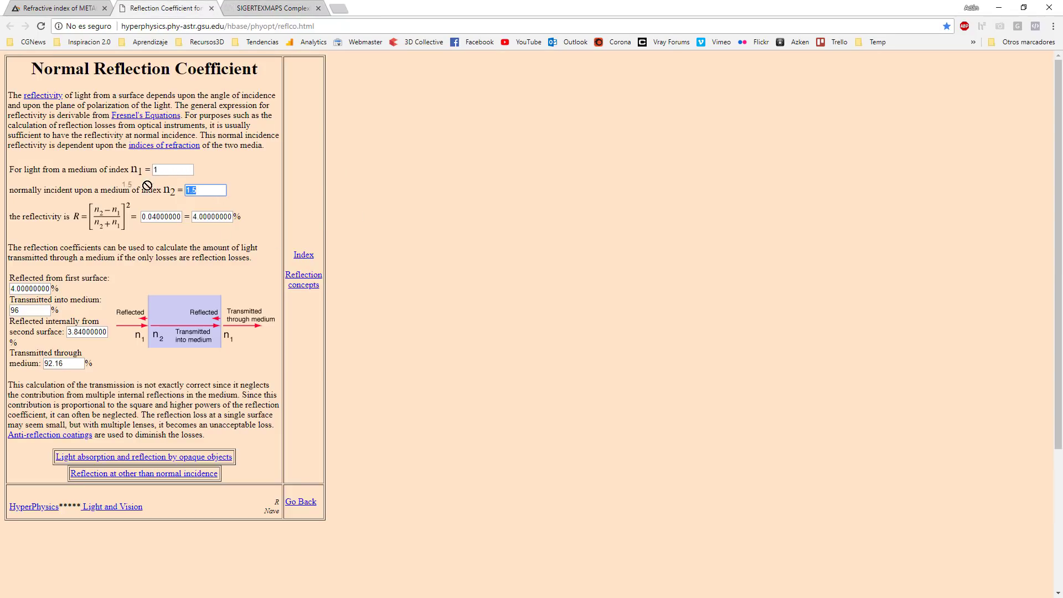
pyautogui.write('2')
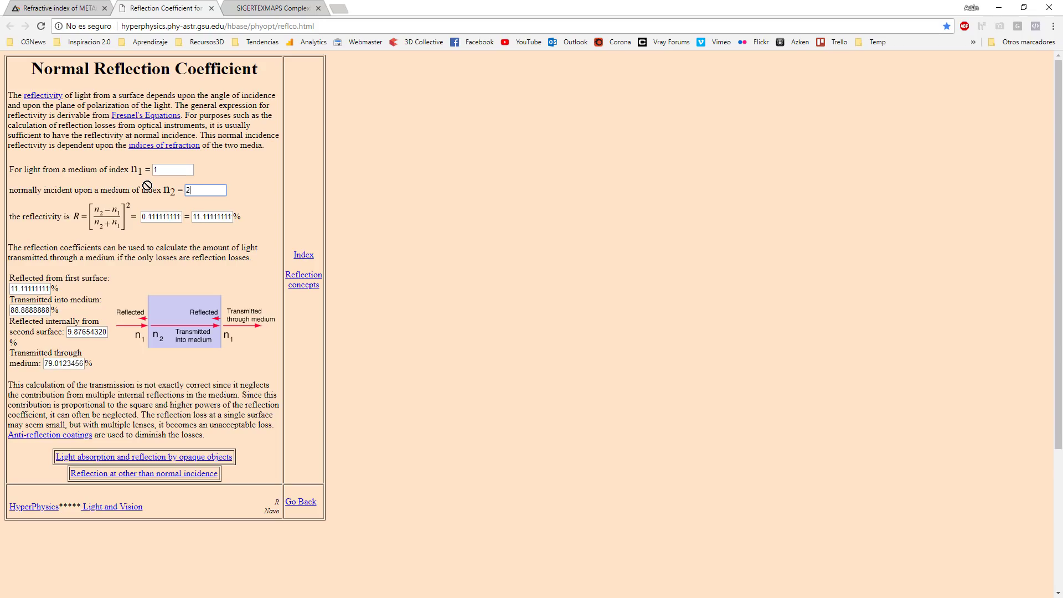
pyautogui.press('BackSpace')
pyautogui.write('3')
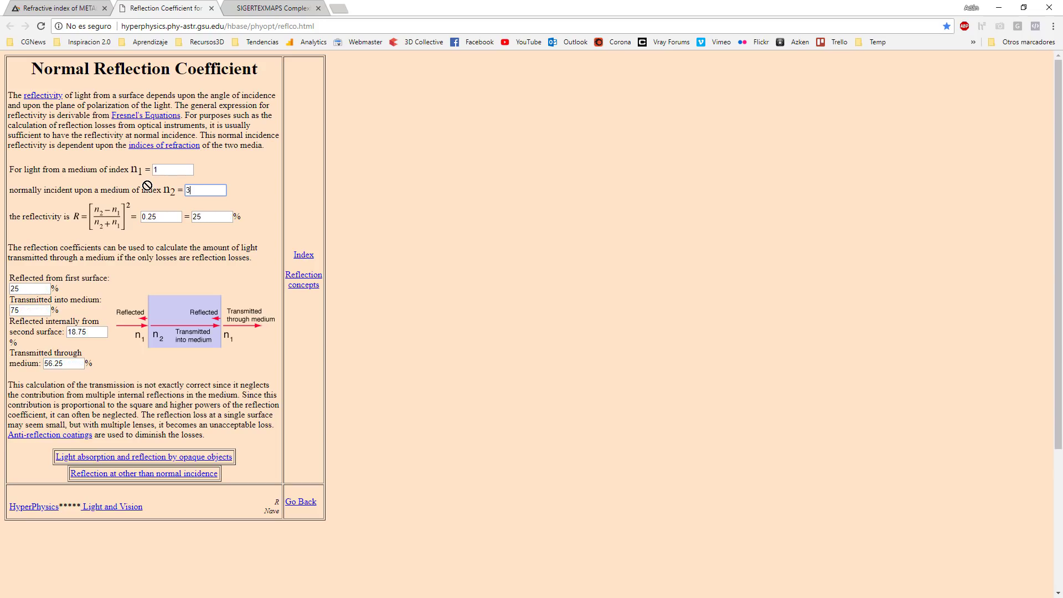
pyautogui.press('BackSpace')
pyautogui.write('8')
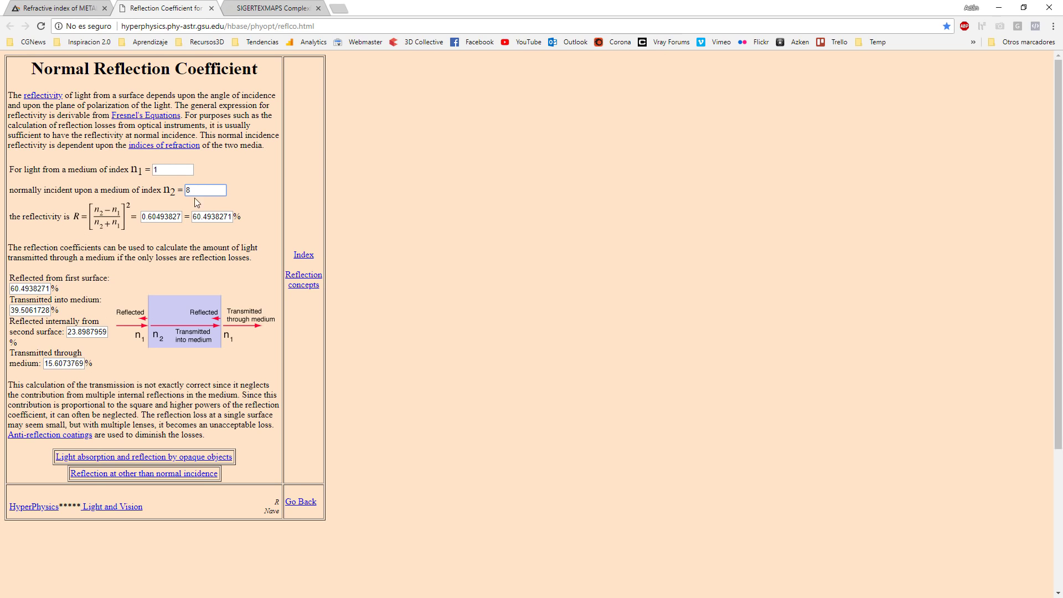
# - Recheck titanium's reflectance and try n2 values of 7.9, 7.7 and 7.6 in the reflection calculator
pyautogui.click(85, 6)
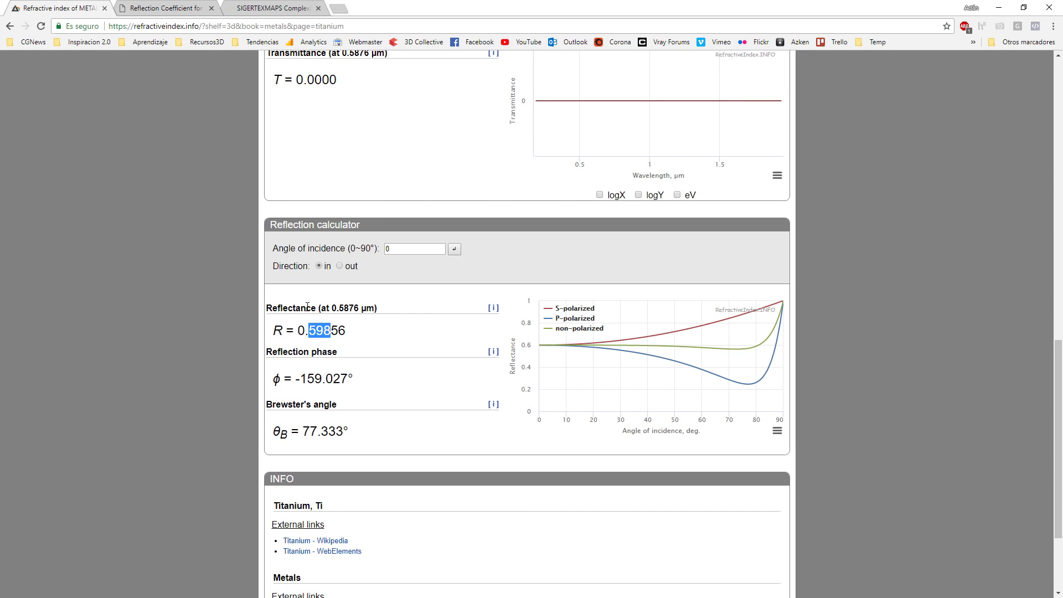
pyautogui.click(166, 7)
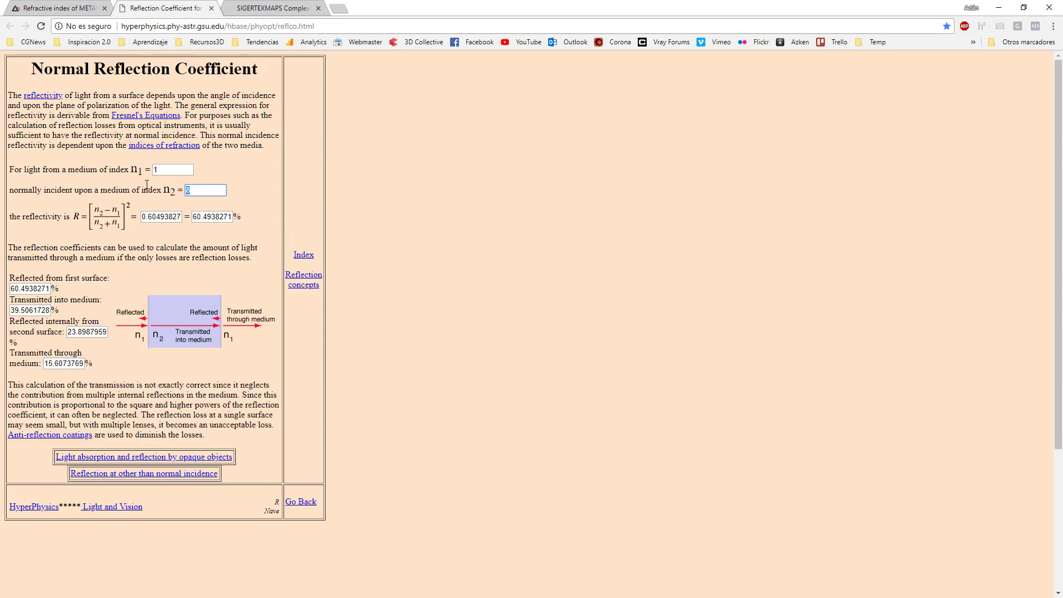
pyautogui.write('7.9')
pyautogui.press('BackSpace')
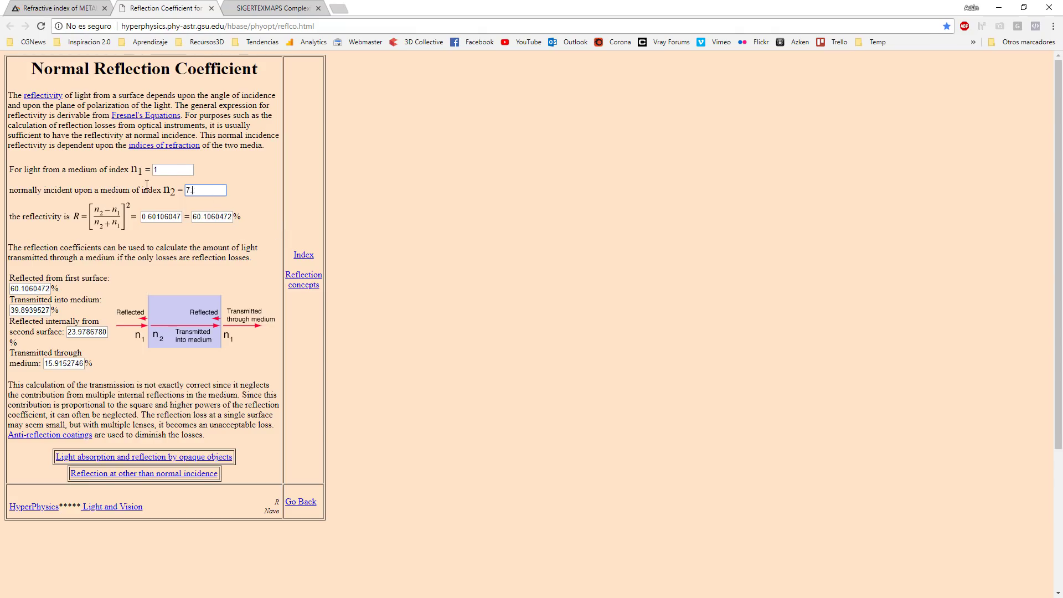
pyautogui.write('7')
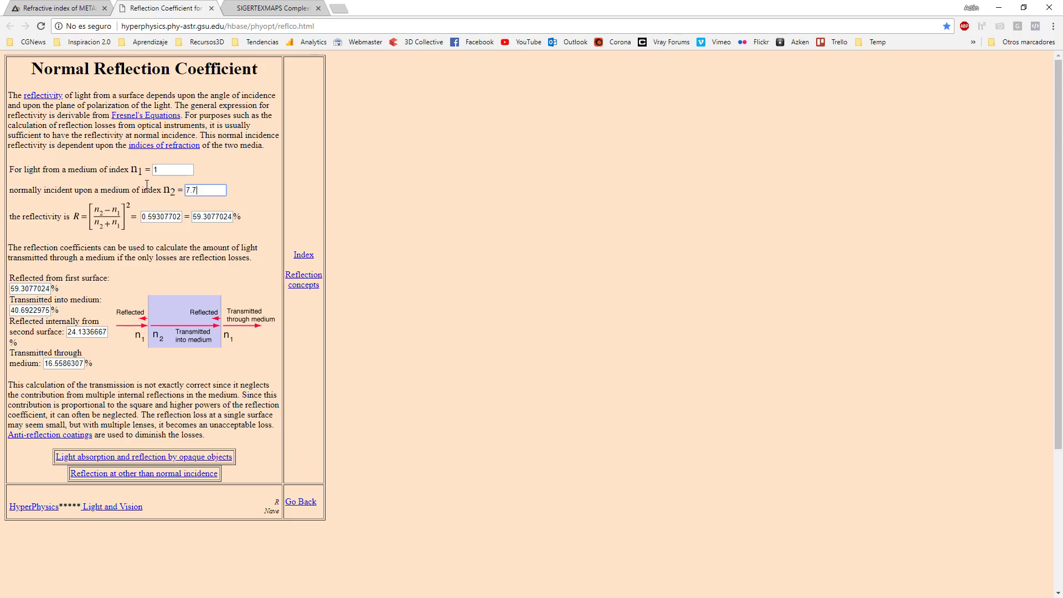
pyautogui.press('BackSpace')
pyautogui.write('6')
# - Compare against titanium's reflectance once more and set n2 to 7.85 in the reflection calculator
pyautogui.click(55, 8)
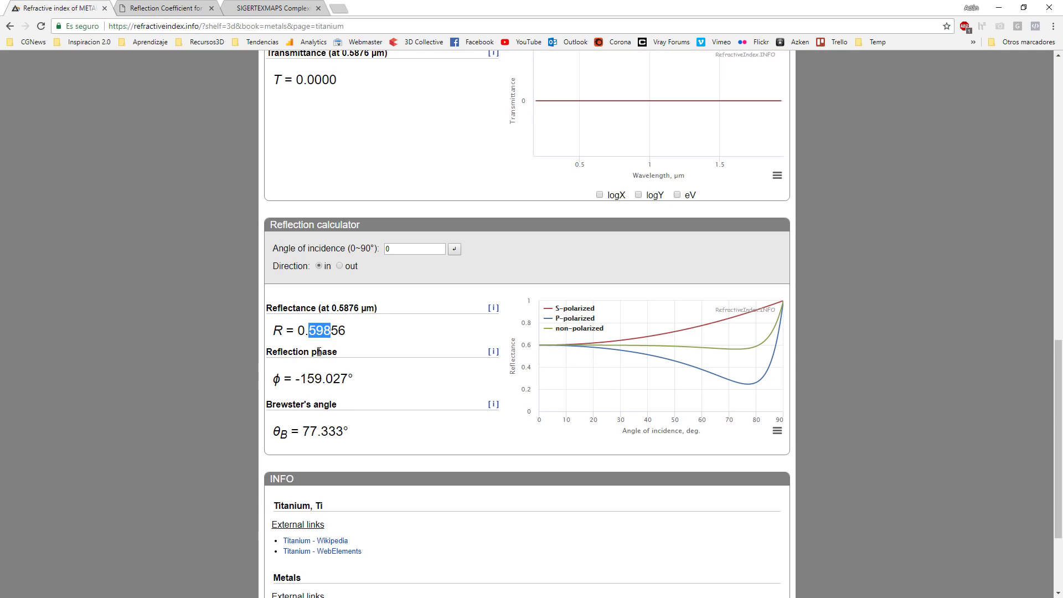
pyautogui.click(199, 11)
pyautogui.click(205, 190)
pyautogui.press('BackSpace')
pyautogui.write('7')
pyautogui.press('BackSpace')
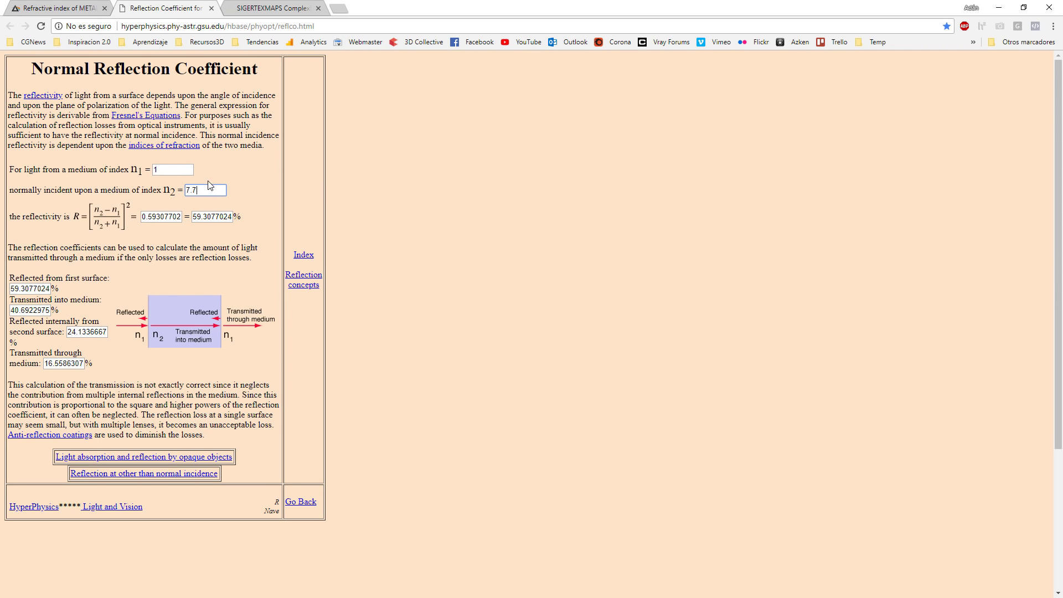
pyautogui.write('8')
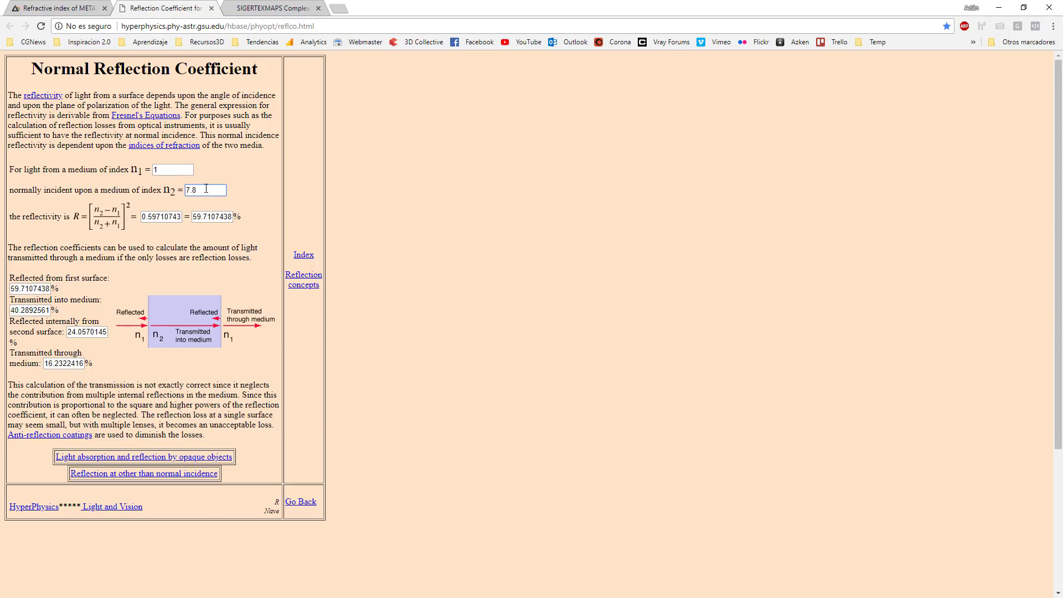
pyautogui.write('5')
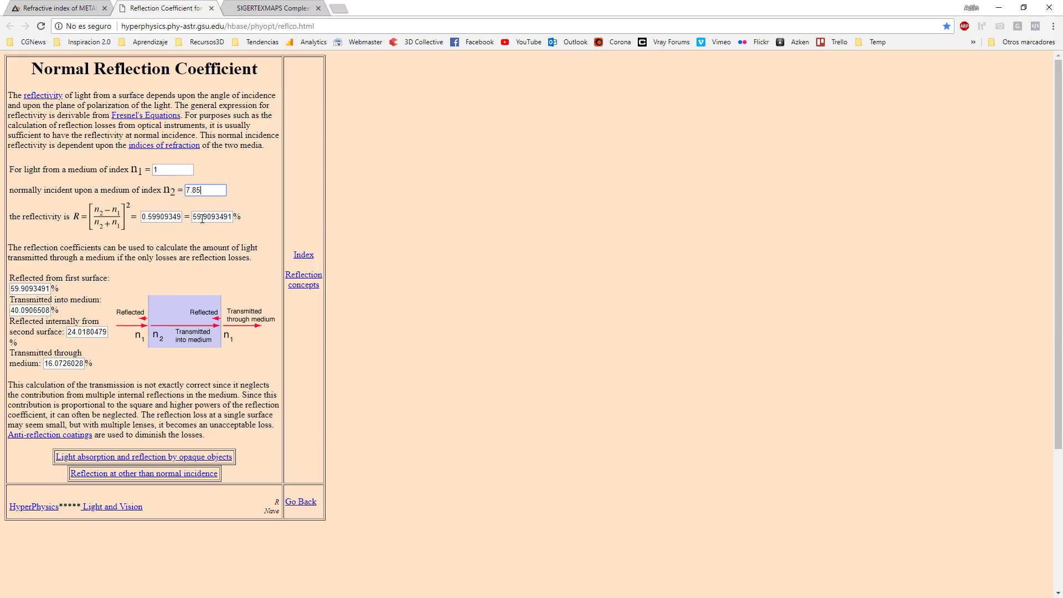
pyautogui.hotkey('ctrl', 'a')
# - Switch to 3ds Max and set Material #59's Fresnel IOR to 7,85, checking the value against the browser calculator
pyautogui.hotkey('alt', 'Tab')
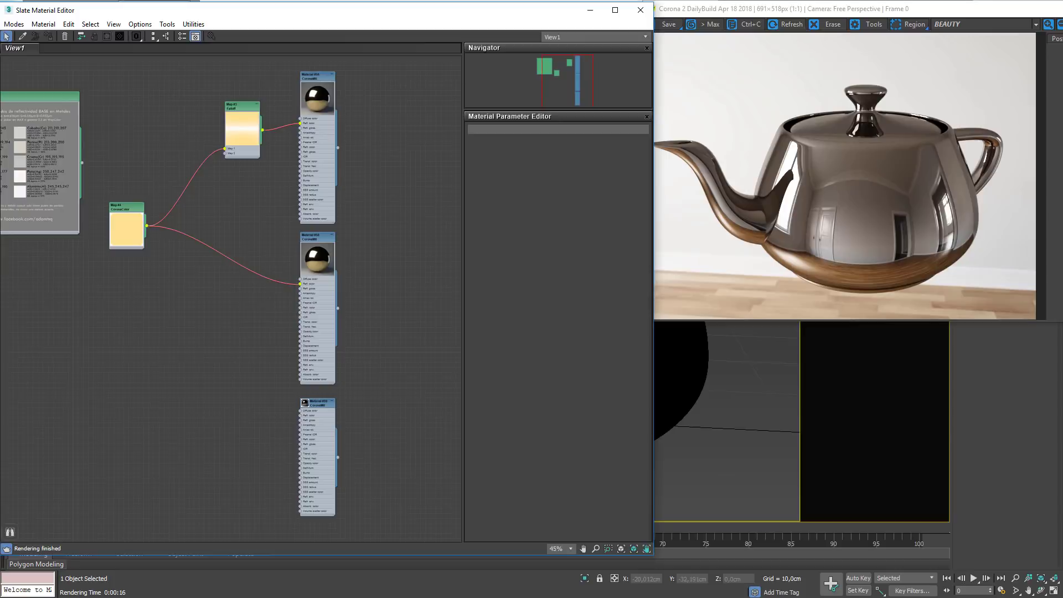
pyautogui.doubleClick(323, 403)
pyautogui.doubleClick(600, 225)
pyautogui.write('7,75')
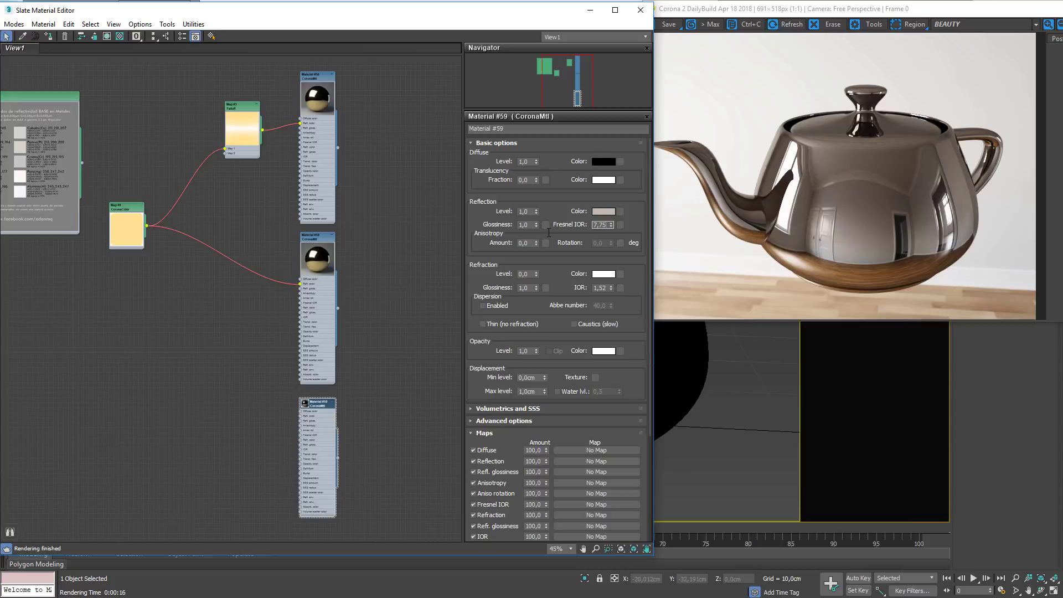
pyautogui.hotkey('alt', 'Tab')
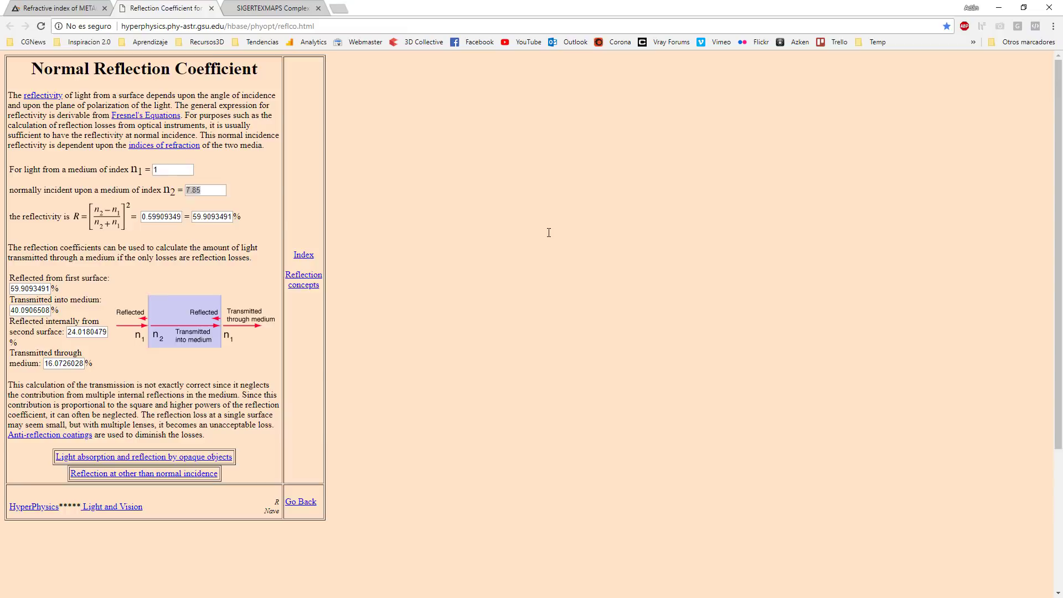
pyautogui.hotkey('alt', 'Tab')
pyautogui.doubleClick(606, 226)
pyautogui.write('7,85')
pyautogui.press('Return')
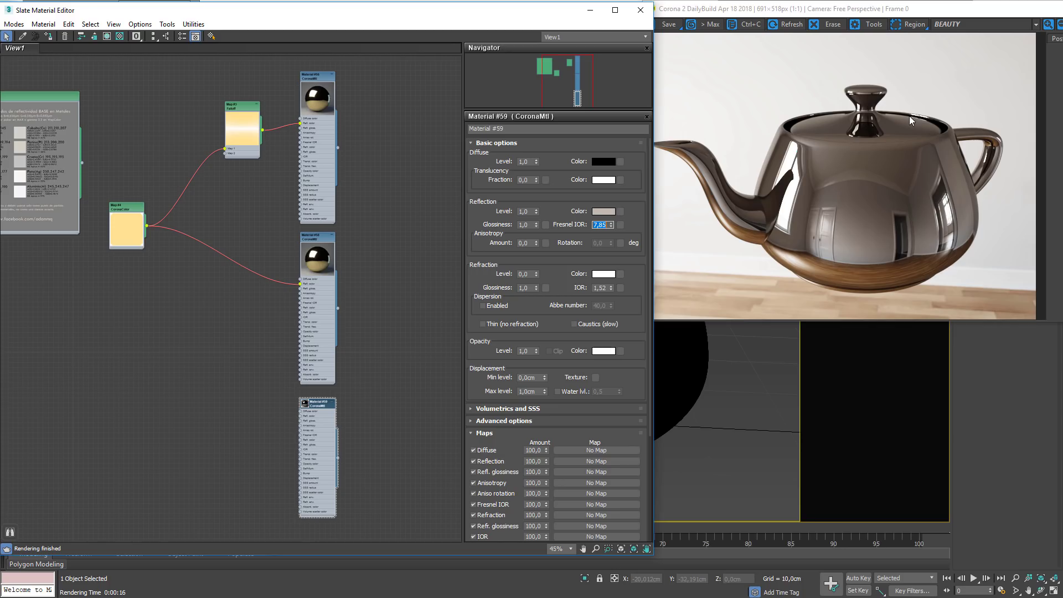
# - Set Material #59's reflection color to pure white with RGB values of 255
pyautogui.click(604, 211)
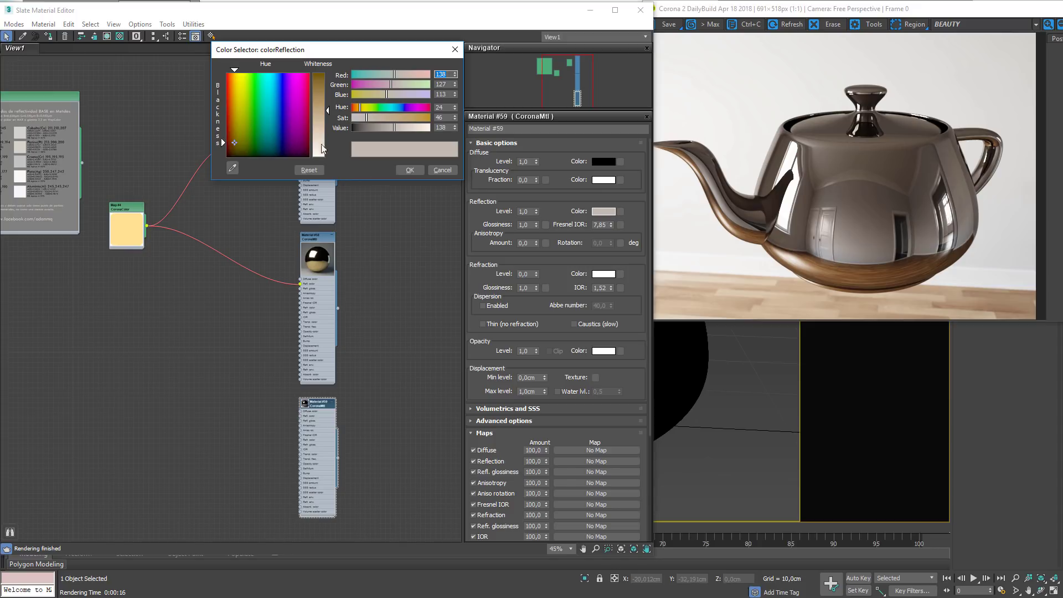
pyautogui.moveTo(324, 119); pyautogui.dragTo(327, 158)
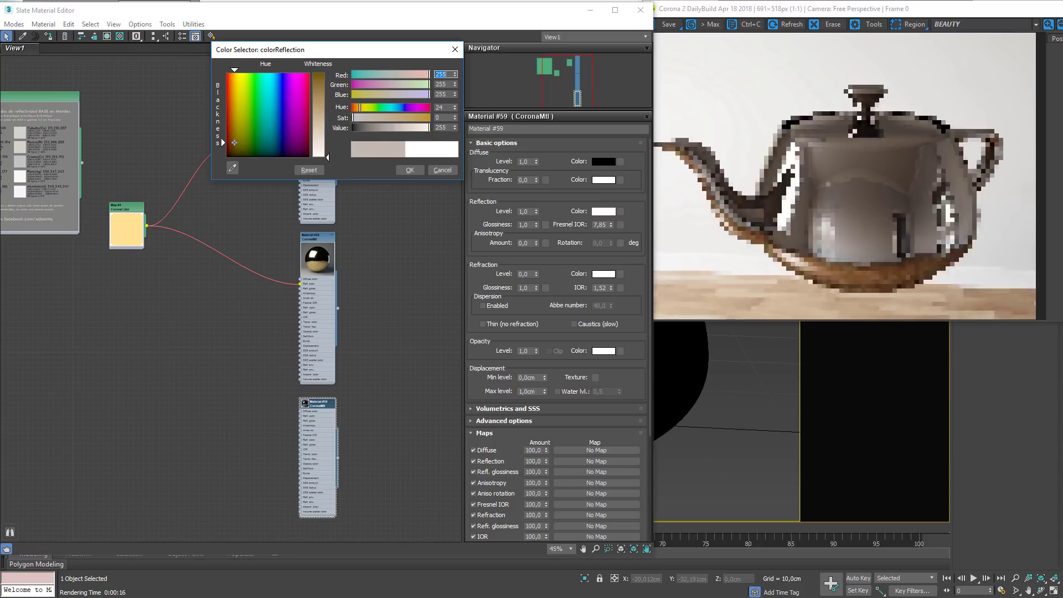
pyautogui.click(417, 171)
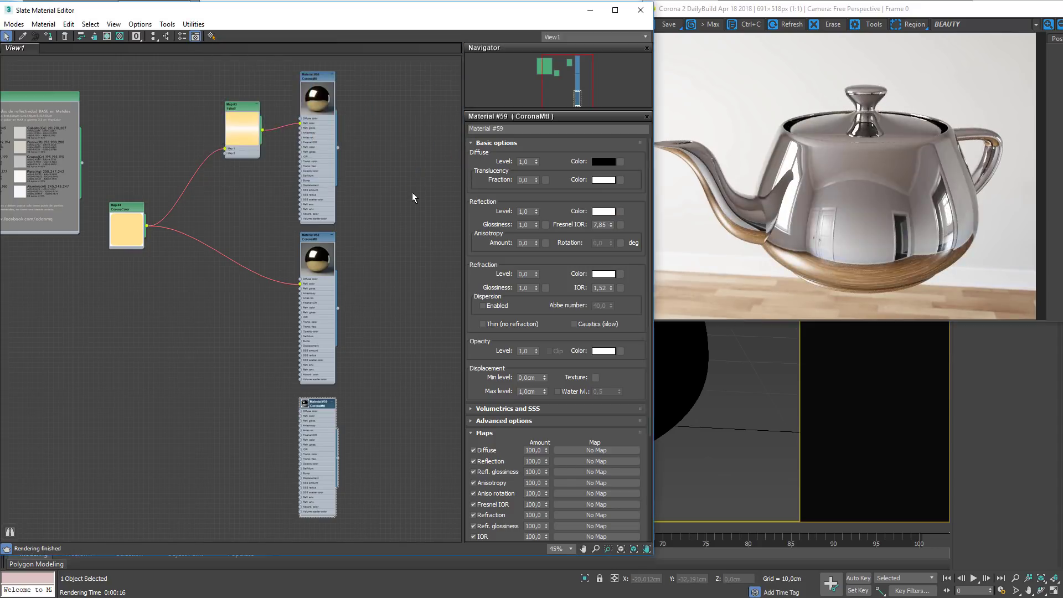
# - Compare Material #59's Fresnel IOR with the reflectivity percentage in the browser calculator and return to 3ds Max
pyautogui.moveTo(608, 225); pyautogui.dragTo(576, 228)
pyautogui.hotkey('alt', 'Tab')
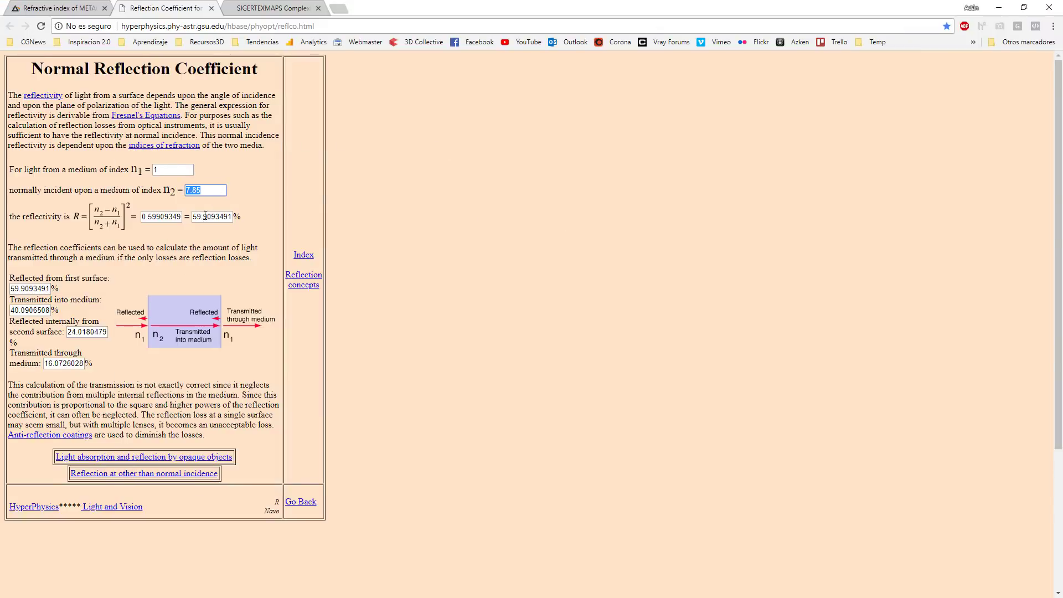
pyautogui.moveTo(193, 216); pyautogui.dragTo(209, 216)
pyautogui.hotkey('alt', 'Tab')
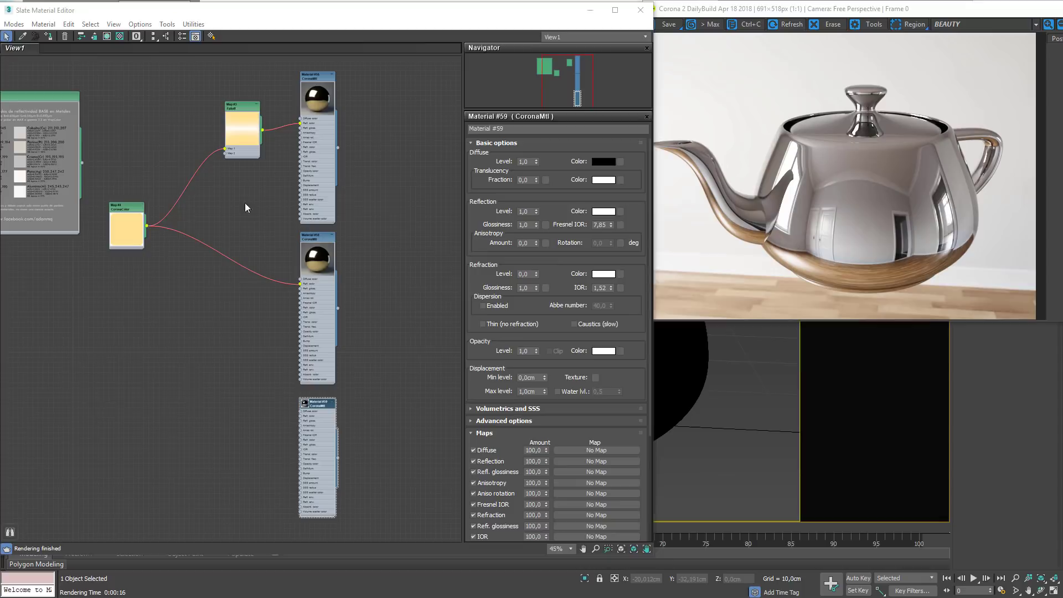
# - Darken Material #59's reflection color to a neutral grey with value 138
pyautogui.click(605, 211)
pyautogui.moveTo(328, 157); pyautogui.dragTo(328, 118)
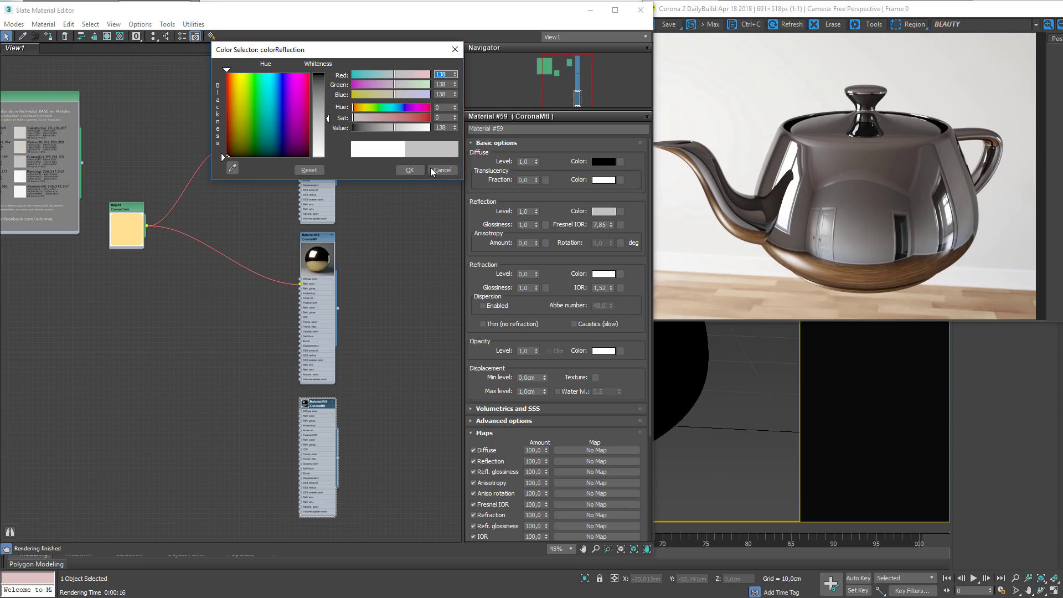
pyautogui.click(411, 170)
# - Inspect the CoronaColor Map #4 settings and locate the material node it feeds directly
pyautogui.moveTo(293, 357); pyautogui.dragTo(382, 359, button='middle')
pyautogui.doubleClick(216, 209)
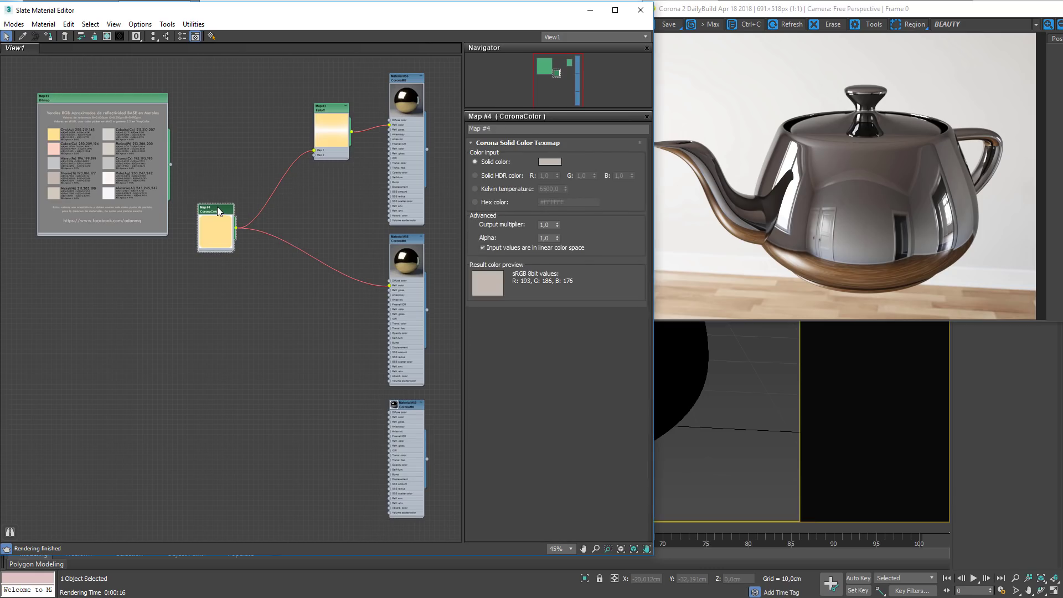
pyautogui.moveTo(355, 194); pyautogui.dragTo(285, 207, button='middle')
pyautogui.doubleClick(335, 377)
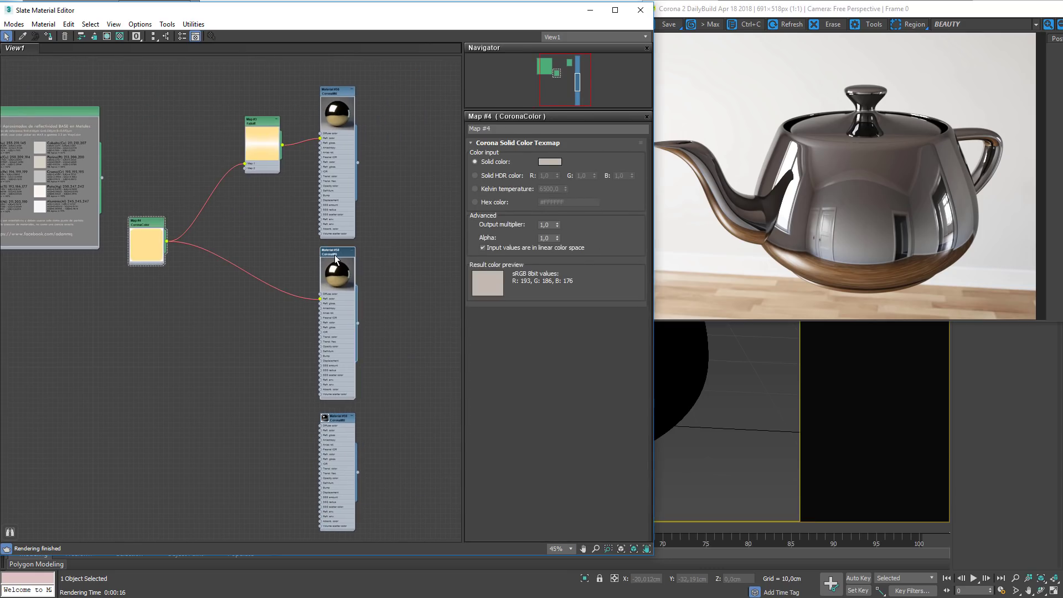
# - Sample the titanium swatch in the metal reference bitmap as Material #59's reflection color
pyautogui.doubleClick(341, 418)
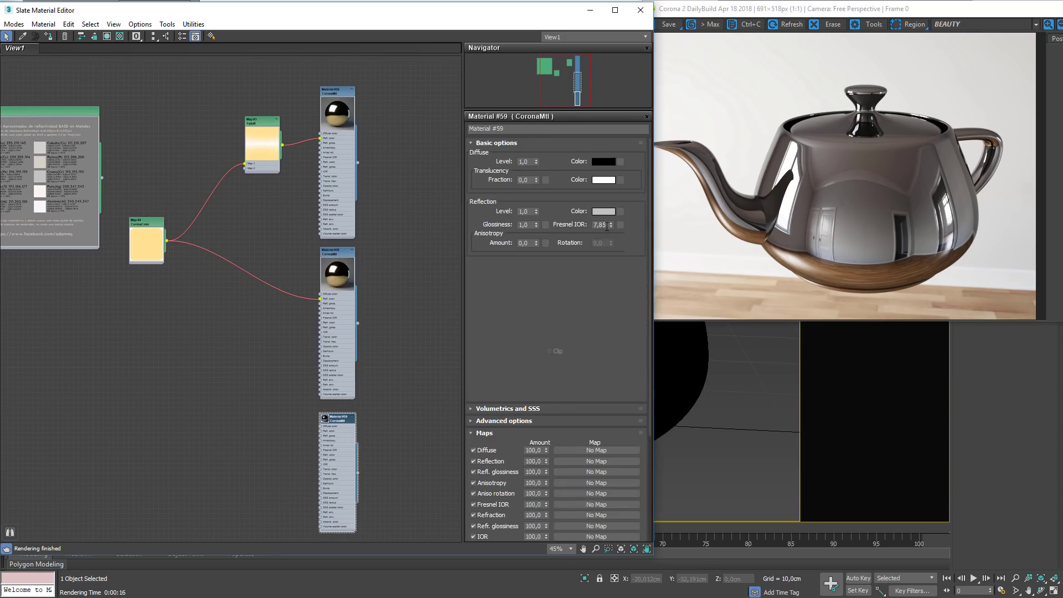
pyautogui.click(603, 211)
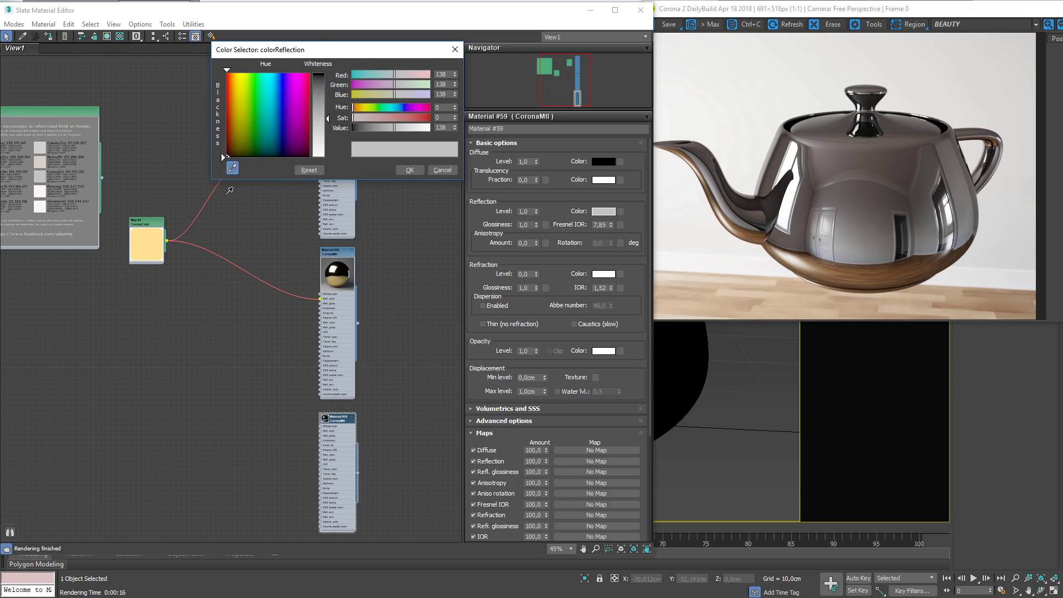
pyautogui.moveTo(108, 220); pyautogui.dragTo(246, 227, button='middle')
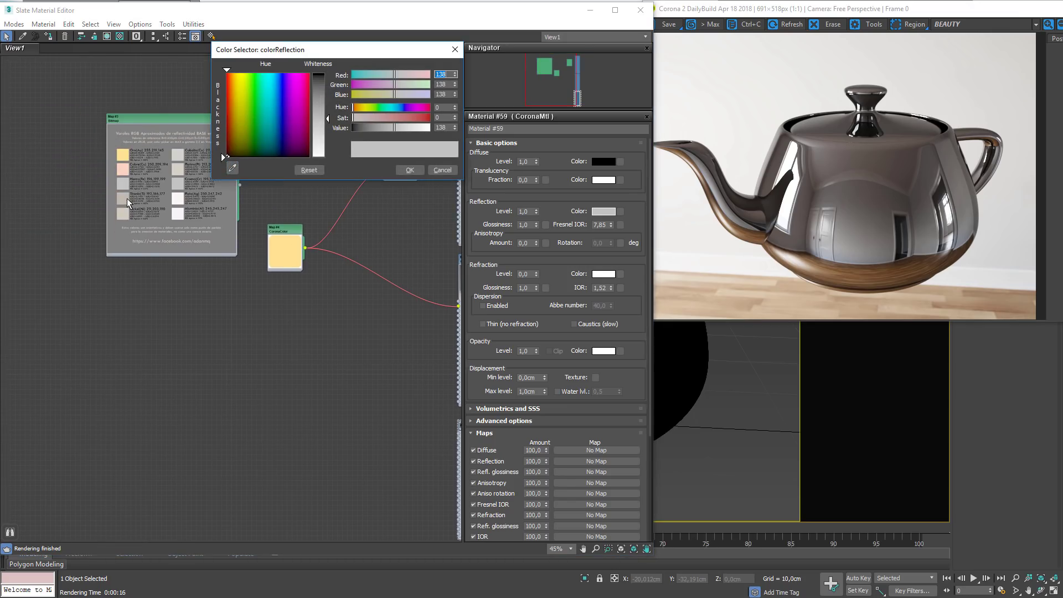
pyautogui.click(233, 167)
pyautogui.click(124, 197)
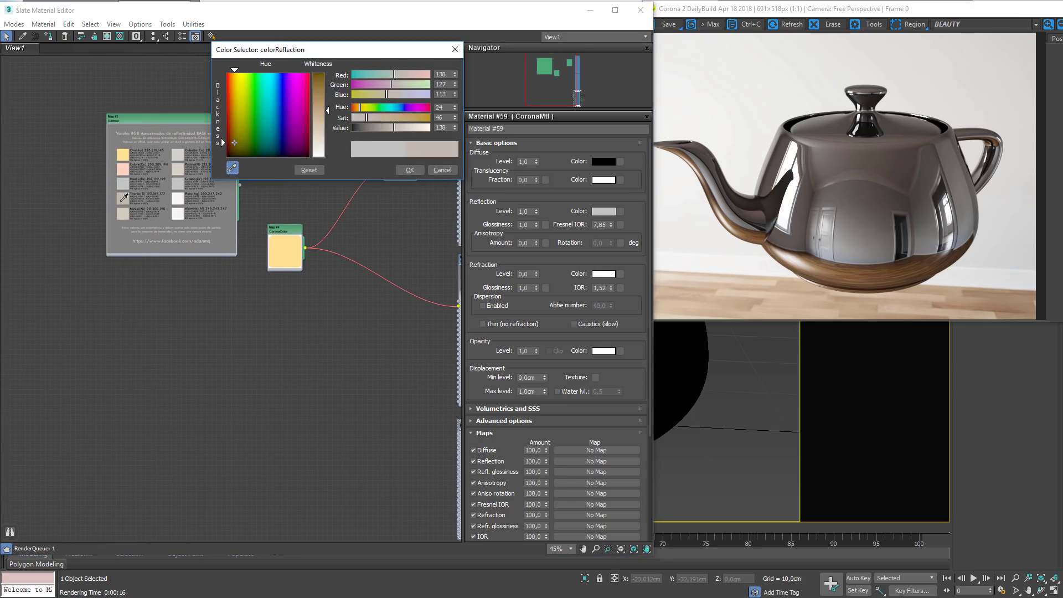
pyautogui.click(409, 170)
# - Set Material #59's reflection Fresnel IOR to 8
pyautogui.doubleClick(600, 224)
pyautogui.write('8')
pyautogui.press('Return')
# - Assign the CoronaMtl fed directly by the CoronaColor Map #4 to the selected teapot
pyautogui.moveTo(451, 264); pyautogui.dragTo(201, 267, button='middle')
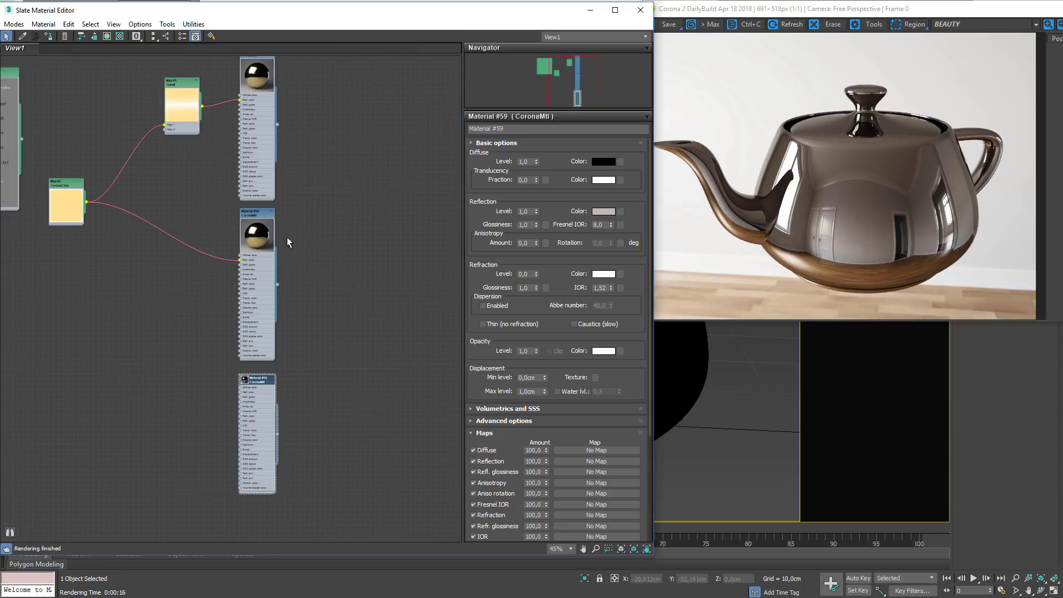
pyautogui.scroll(3, 287, 248)
pyautogui.scroll(-2, 292, 304)
pyautogui.doubleClick(74, 210)
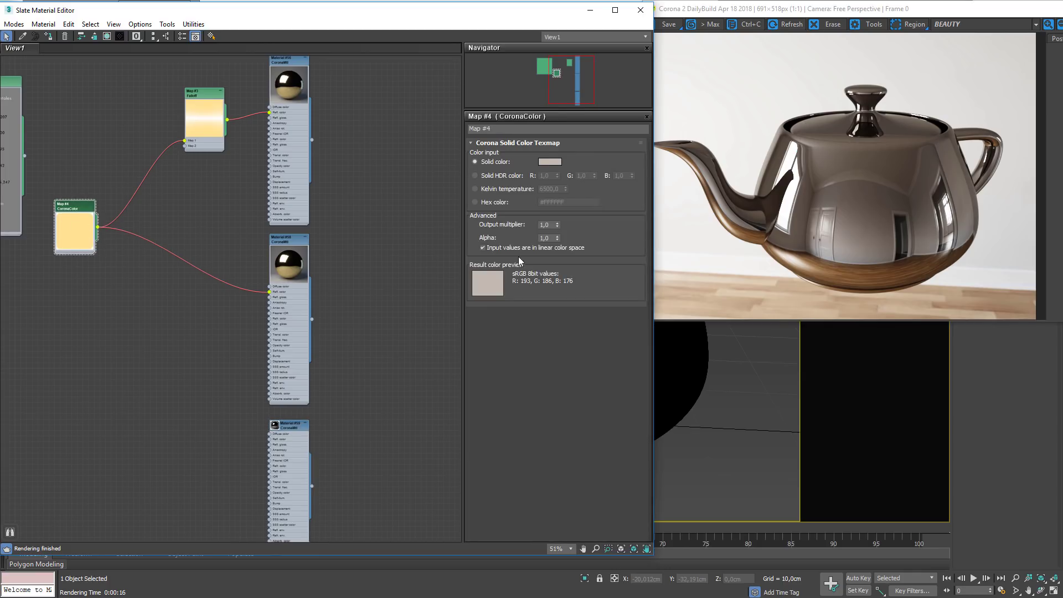
pyautogui.click(288, 239)
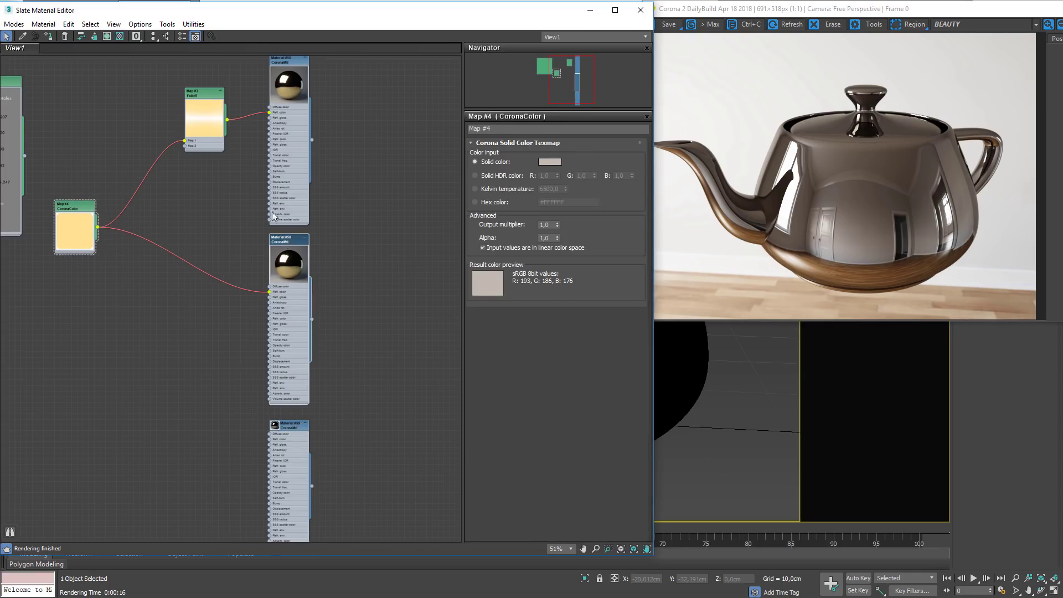
pyautogui.click(49, 37)
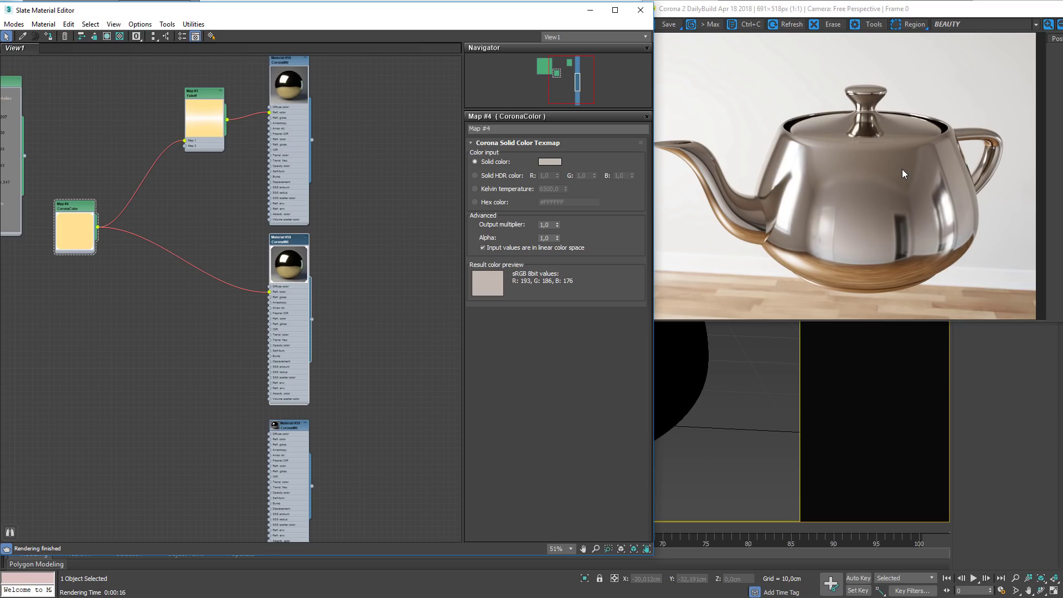
# - Inspect the Map #3 Falloff settings and examine the teapot's lid, body and handle reflections closely in the interactive render
pyautogui.scroll(2, 912, 136)
pyautogui.scroll(-2, 912, 139)
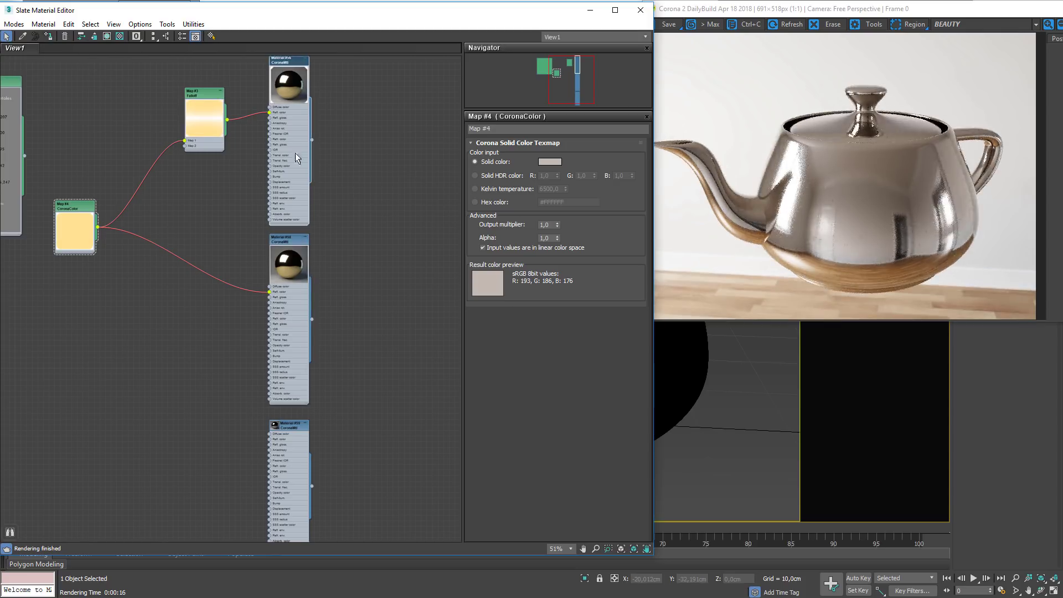
pyautogui.doubleClick(190, 95)
pyautogui.scroll(3, 914, 126)
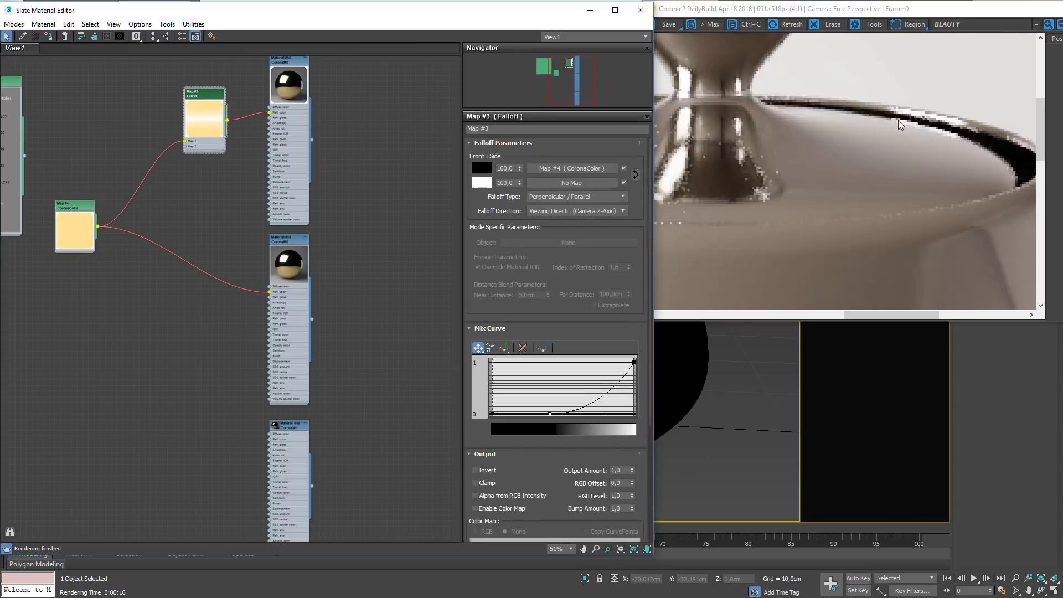
pyautogui.scroll(-1, 897, 133)
pyautogui.moveTo(954, 233); pyautogui.dragTo(970, 186)
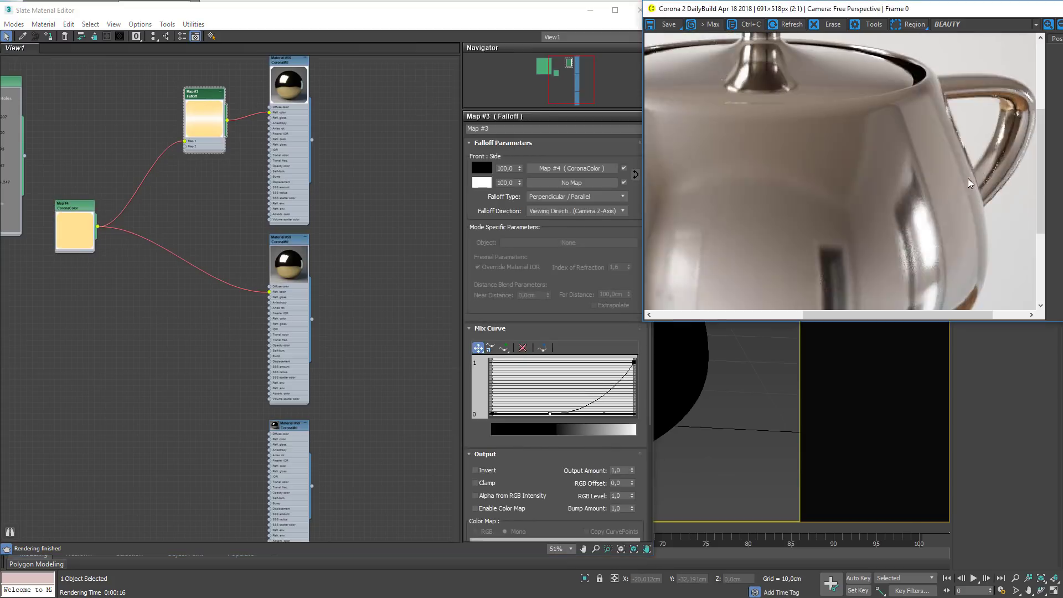
pyautogui.scroll(-1, 355, 400)
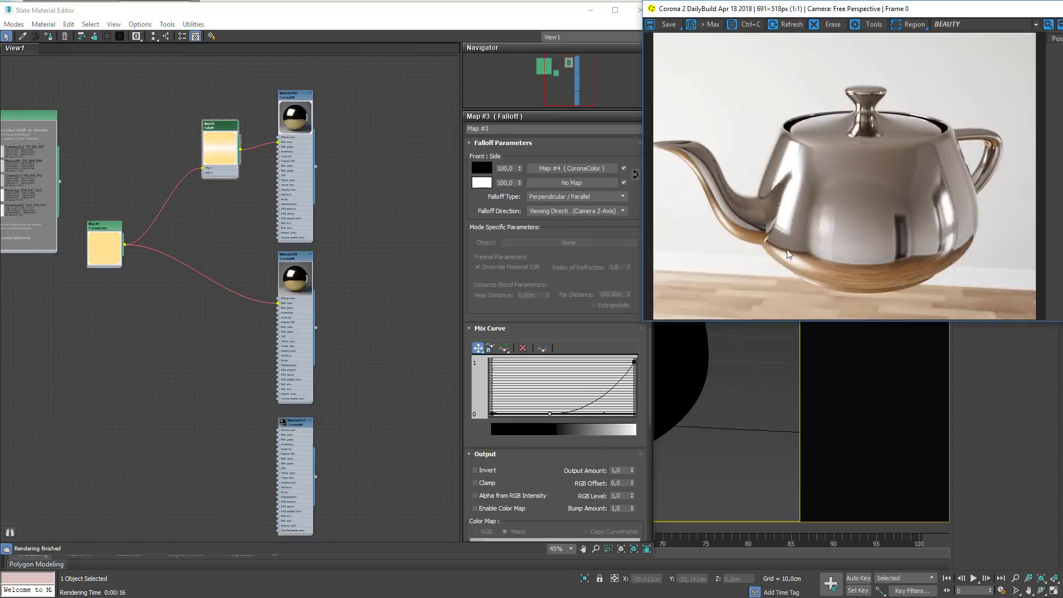
pyautogui.click(294, 427)
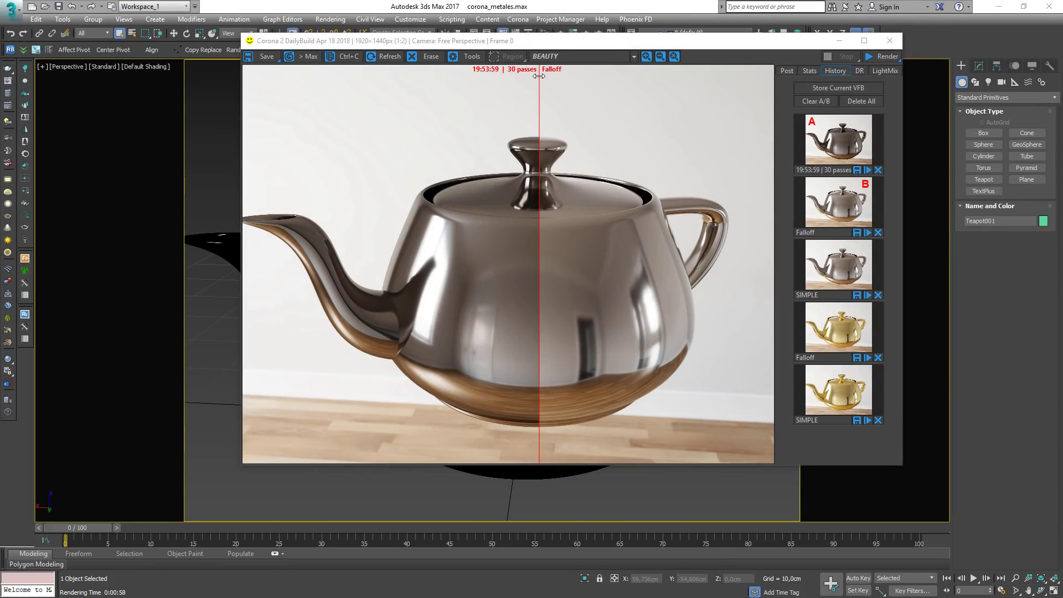
# - Compare the stored 30-pass render with the Falloff render by sweeping the A/B divider across the teapot
pyautogui.moveTo(539, 75); pyautogui.dragTo(250, 104)
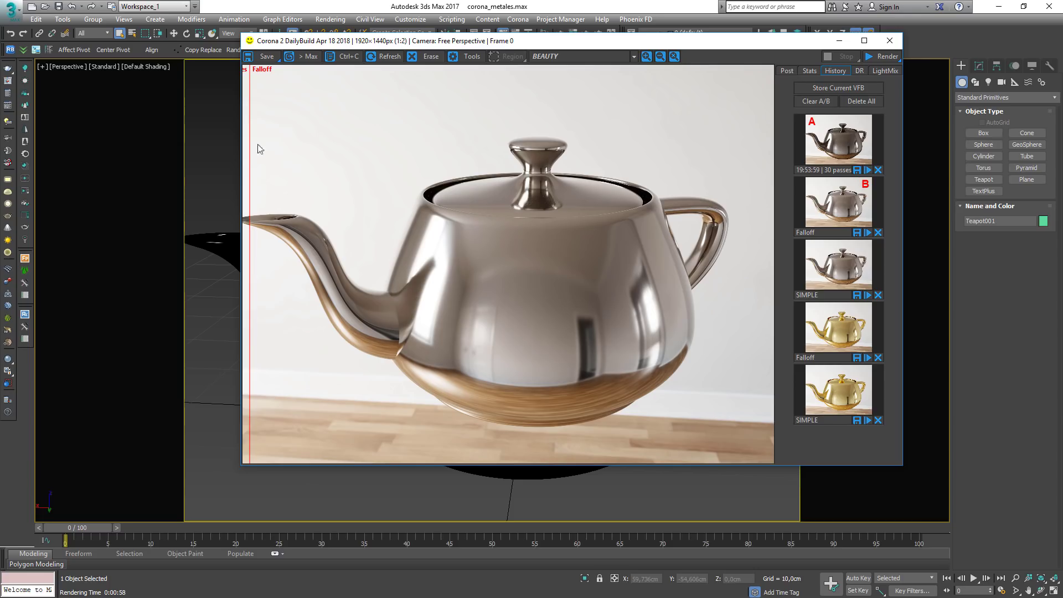
pyautogui.moveTo(251, 146); pyautogui.dragTo(542, 142)
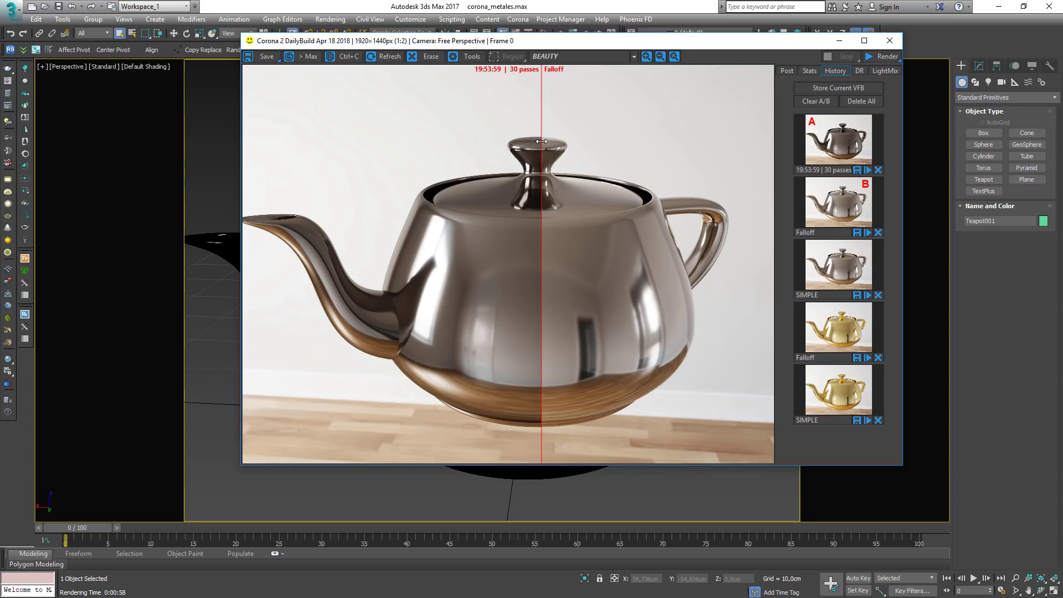
pyautogui.moveTo(542, 141); pyautogui.dragTo(248, 142)
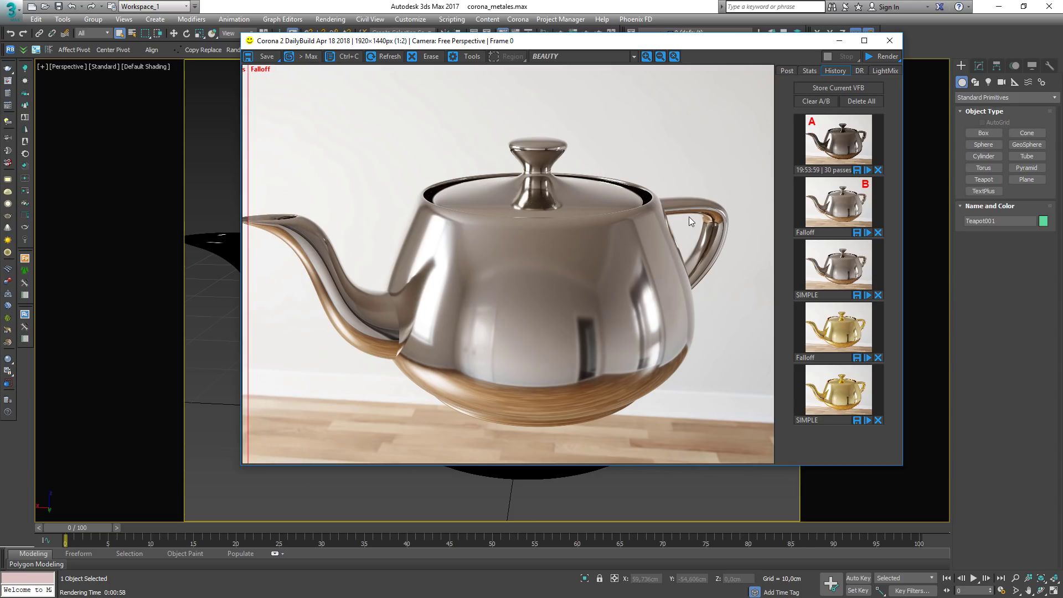
pyautogui.moveTo(247, 182); pyautogui.dragTo(754, 186)
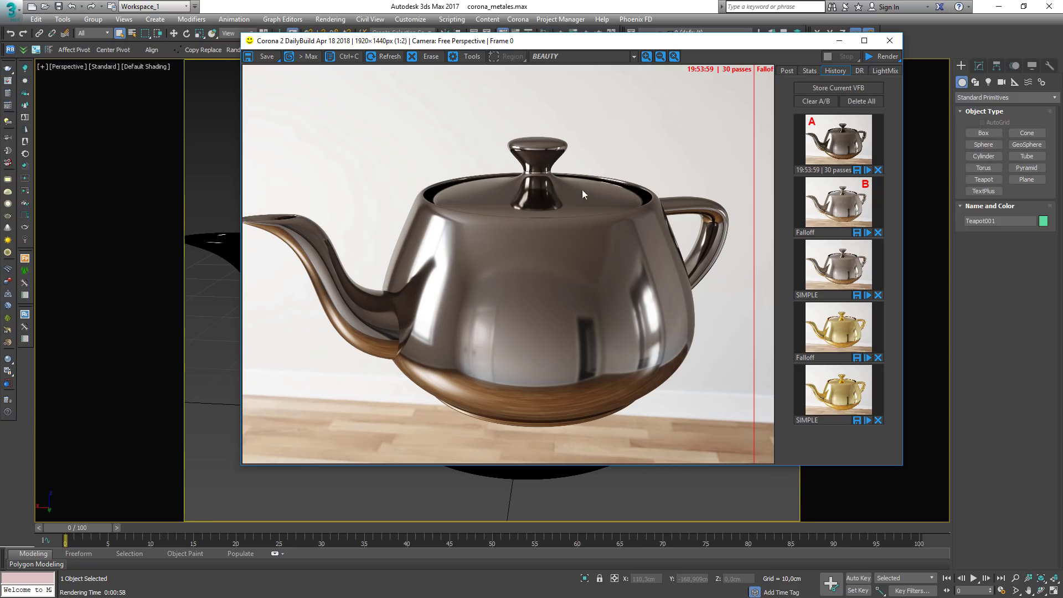
# - Compare the silver SIMPLE render as B against the Falloff render and the 30-pass render as A
pyautogui.rightClick(846, 271)
pyautogui.moveTo(759, 221)
pyautogui.mouseDown()
pyautogui.moveTo(321, 244)
pyautogui.moveTo(309, 239)
pyautogui.moveTo(625, 230)
pyautogui.moveTo(245, 233)
pyautogui.mouseUp()
pyautogui.click(861, 206)
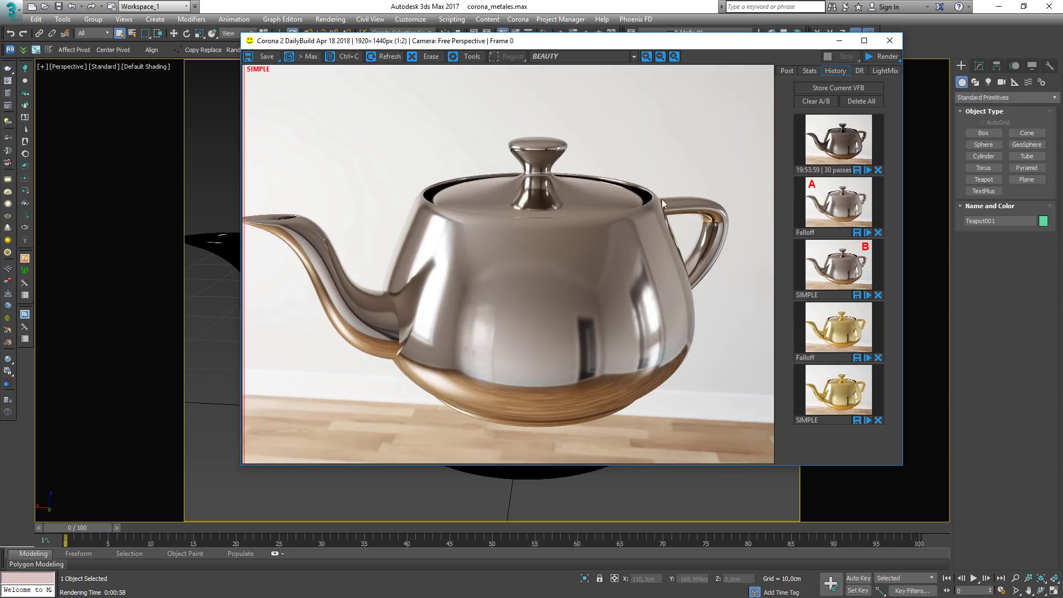
pyautogui.moveTo(244, 199)
pyautogui.mouseDown()
pyautogui.moveTo(595, 211)
pyautogui.moveTo(249, 213)
pyautogui.moveTo(697, 221)
pyautogui.moveTo(336, 221)
pyautogui.moveTo(731, 188)
pyautogui.moveTo(541, 190)
pyautogui.mouseUp()
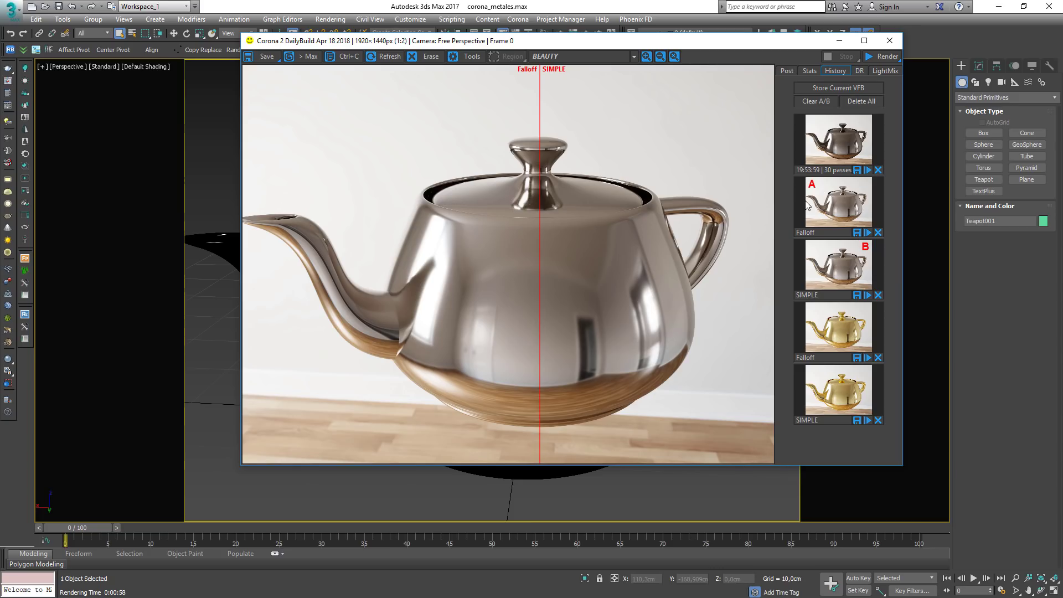
pyautogui.moveTo(550, 90); pyautogui.dragTo(747, 105)
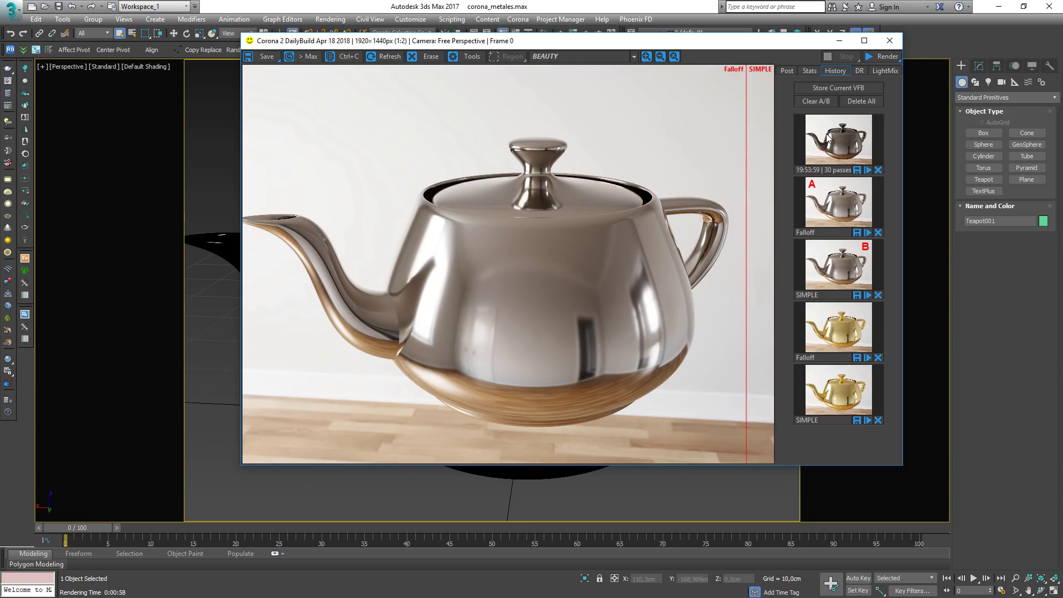
pyautogui.click(828, 139)
pyautogui.moveTo(747, 143)
pyautogui.mouseDown()
pyautogui.moveTo(243, 147)
pyautogui.moveTo(745, 157)
pyautogui.mouseUp()
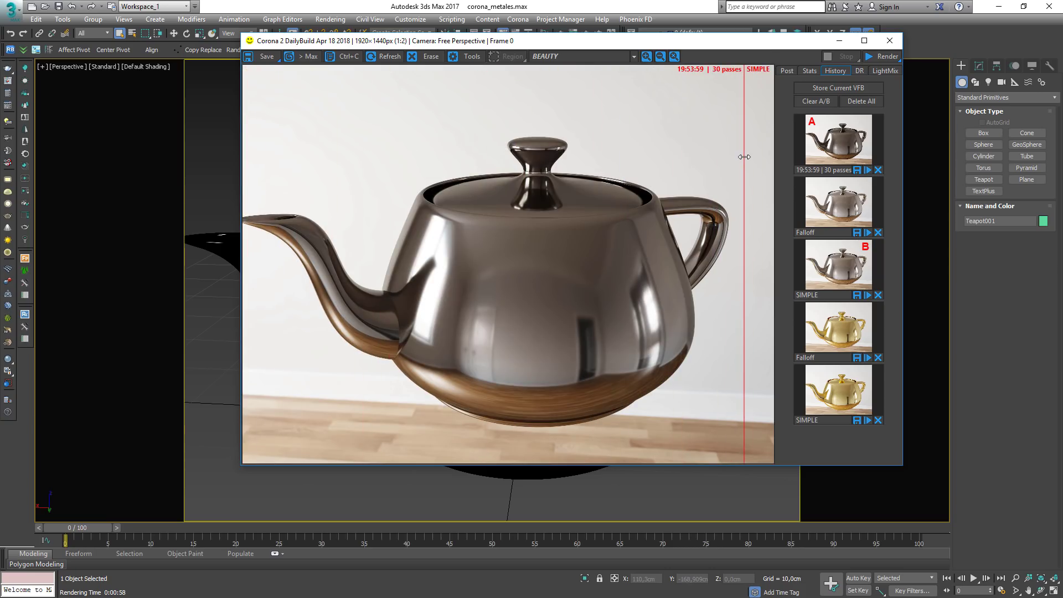
# - Create a new CoronaMtl in empty space beside the existing materials in the Slate Material Editor and show its settings
pyautogui.click(219, 238)
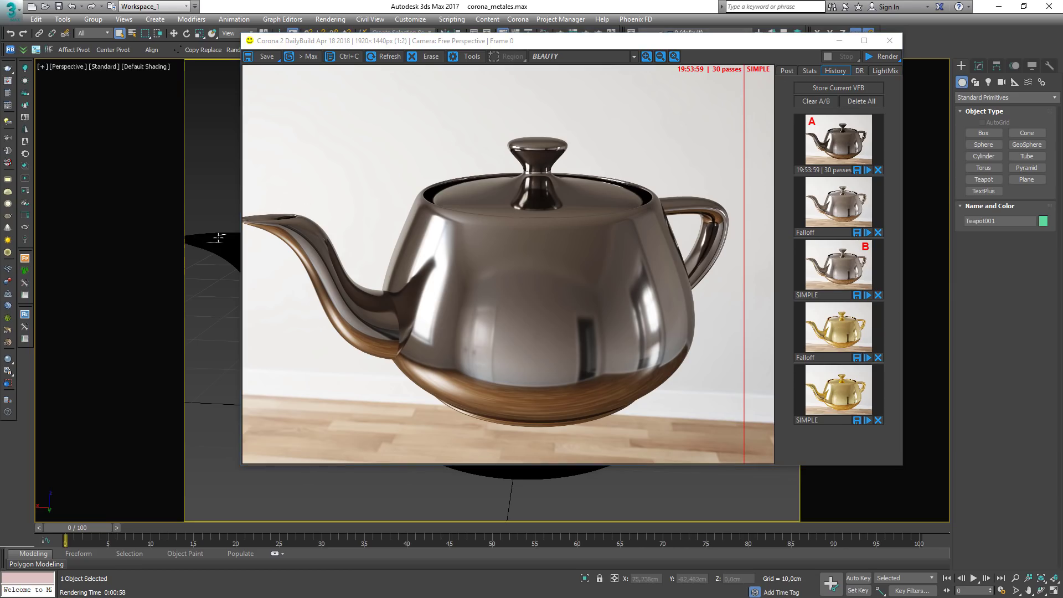
pyautogui.press('m')
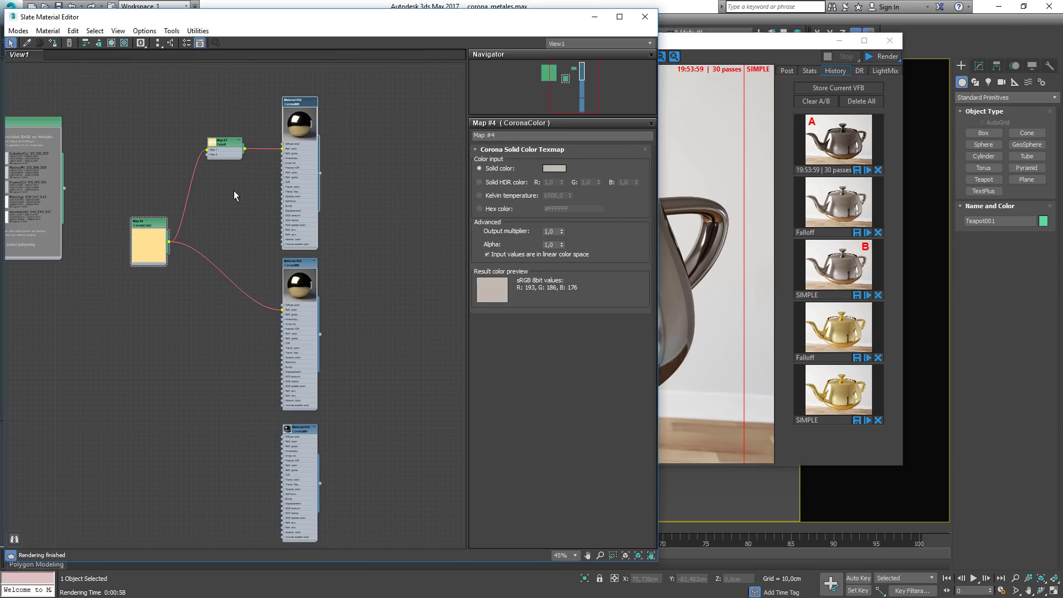
pyautogui.moveTo(335, 419); pyautogui.dragTo(174, 391, button='middle')
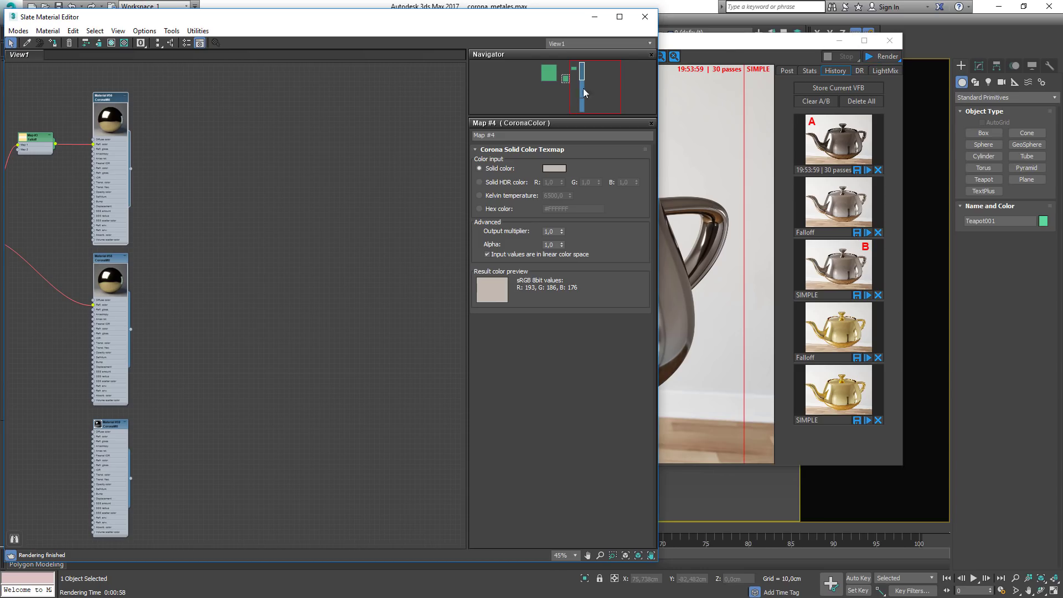
pyautogui.rightClick(353, 276)
pyautogui.moveTo(397, 283)
pyautogui.click(283, 308)
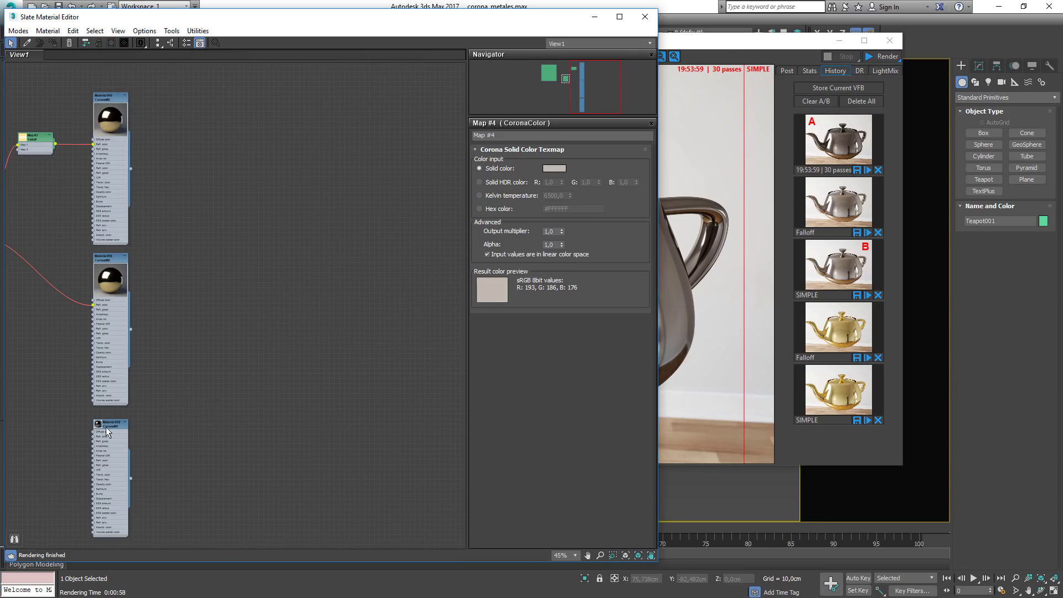
pyautogui.doubleClick(286, 279)
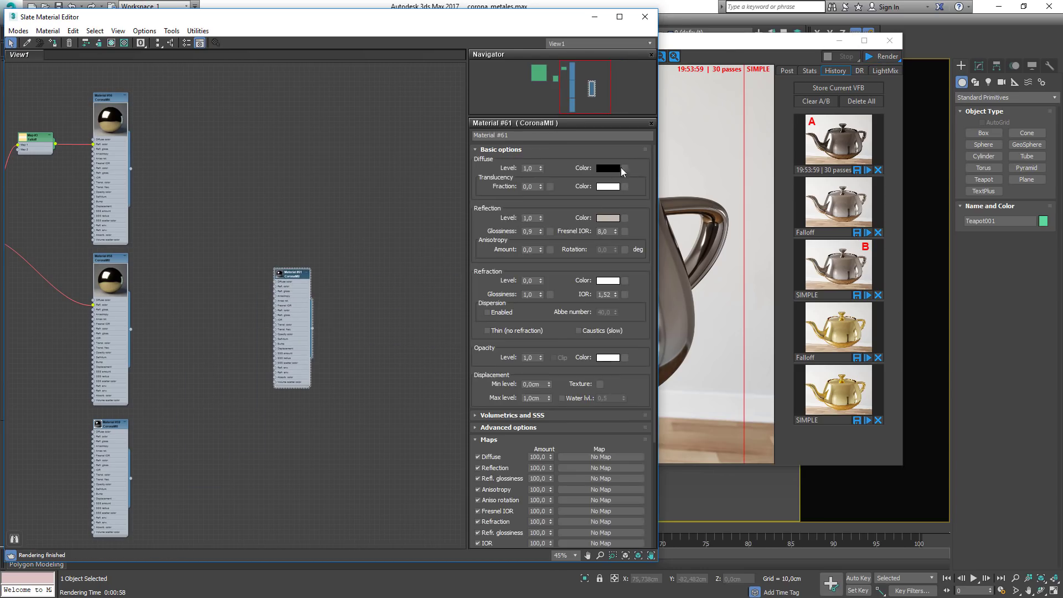
# - Set Material #61's reflection color to pure white (255) and its Fresnel IOR to 8
pyautogui.click(607, 217)
pyautogui.moveTo(327, 123); pyautogui.dragTo(328, 157)
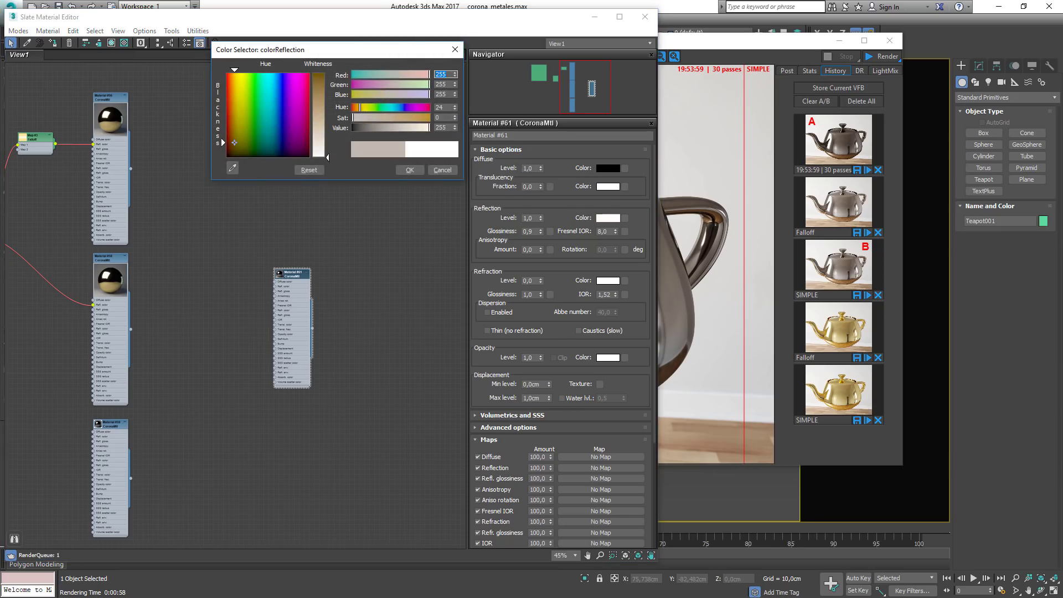
pyautogui.click(410, 170)
pyautogui.moveTo(614, 234); pyautogui.dragTo(614, 260)
pyautogui.write('8')
pyautogui.press('Return')
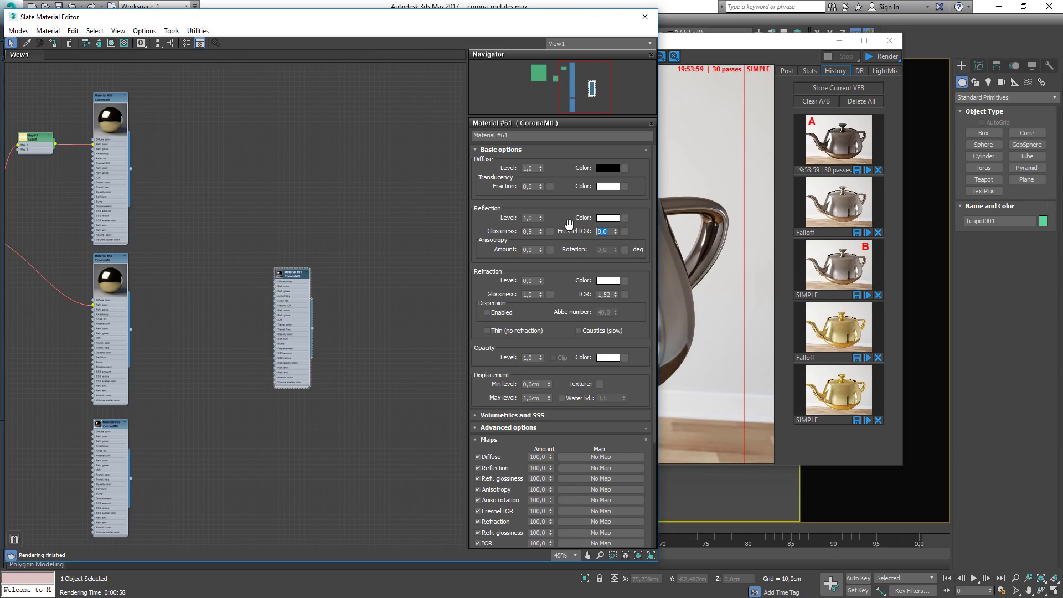
pyautogui.write('8')
pyautogui.press('Return')
pyautogui.click(609, 218)
# - Enlarge Material #61's node preview, assign the material to the teapot, and render it with the frame buffer beside the material settings
pyautogui.doubleClick(280, 274)
pyautogui.moveTo(293, 276); pyautogui.dragTo(273, 250)
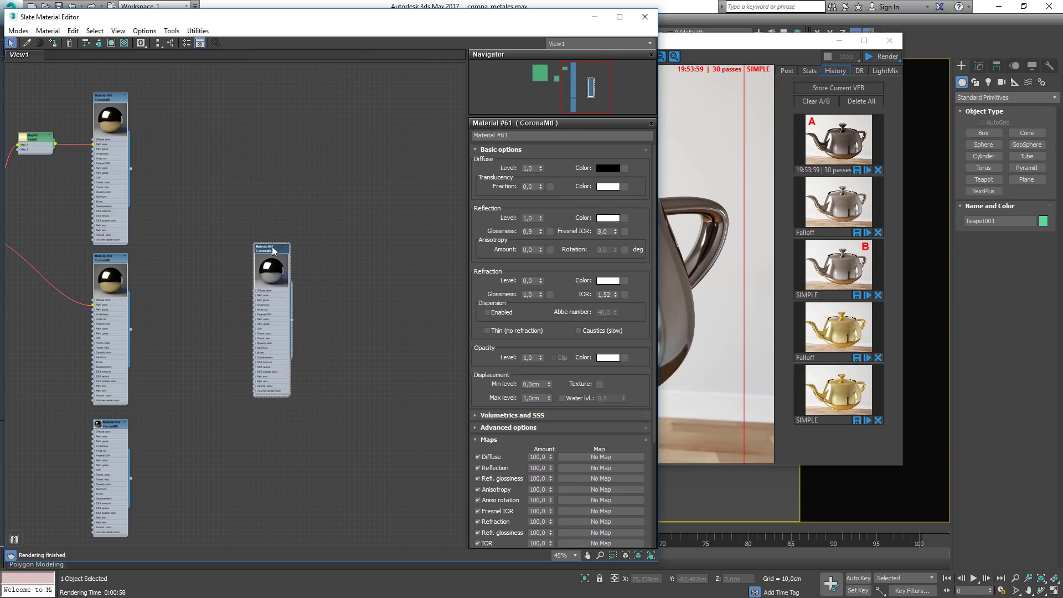
pyautogui.click(55, 46)
pyautogui.click(688, 40)
pyautogui.click(874, 60)
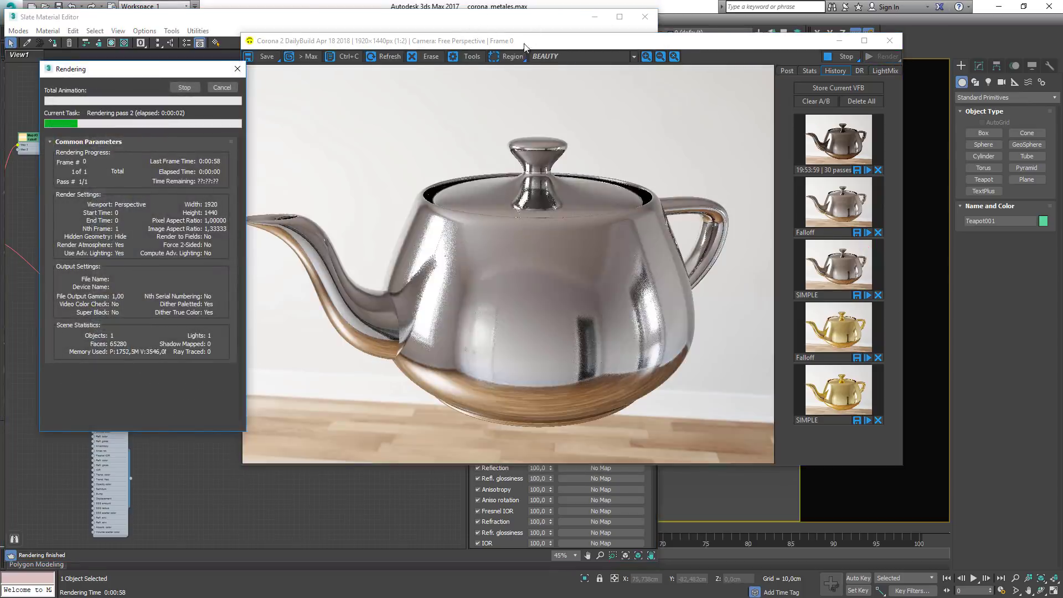
pyautogui.moveTo(559, 47); pyautogui.dragTo(770, 28)
pyautogui.click(265, 251)
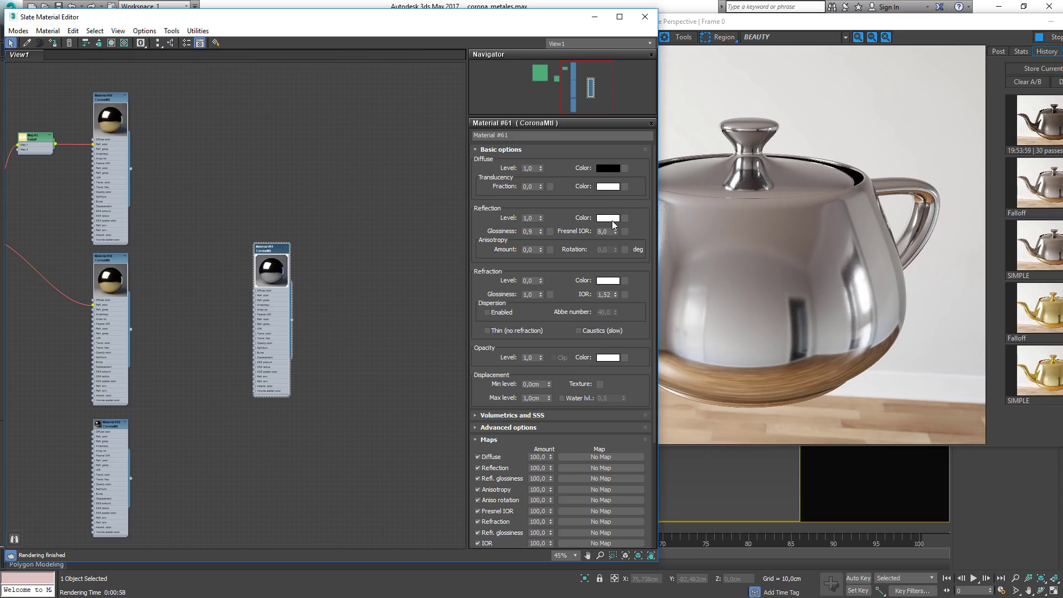
pyautogui.click(729, 248)
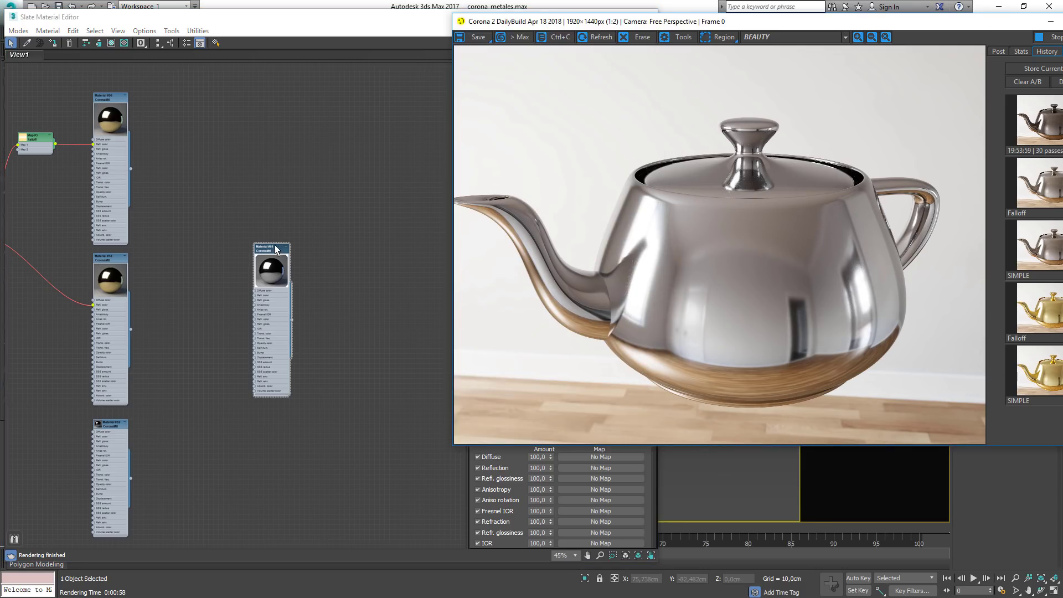
# - Create a ComplexFresnel map in the Slate Material Editor and place it in the empty space beside Material #61
pyautogui.moveTo(112, 281); pyautogui.dragTo(221, 281, button='middle')
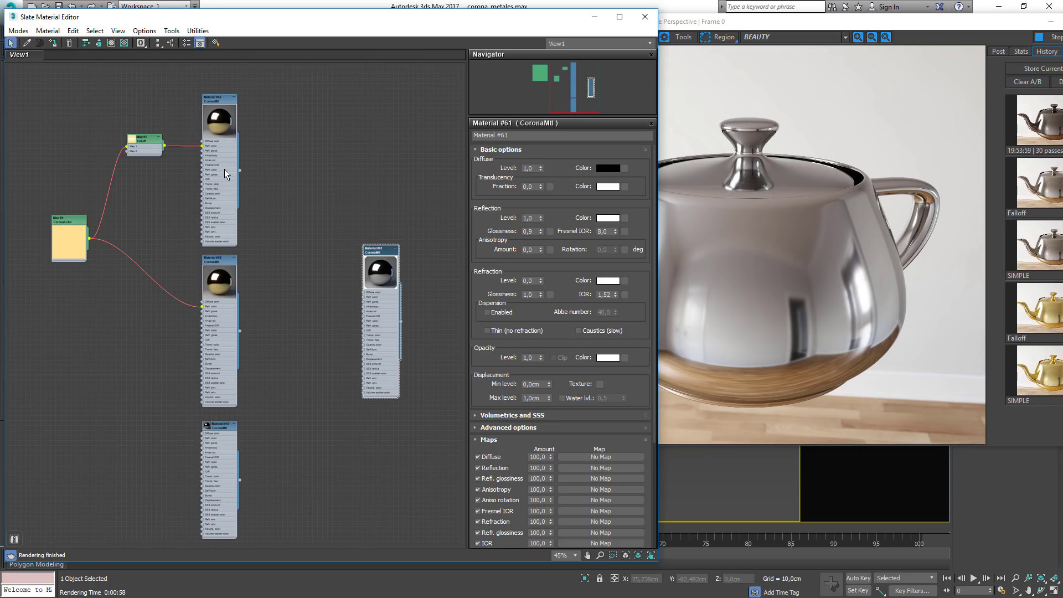
pyautogui.moveTo(345, 381); pyautogui.dragTo(261, 245, button='middle')
pyautogui.rightClick(281, 385)
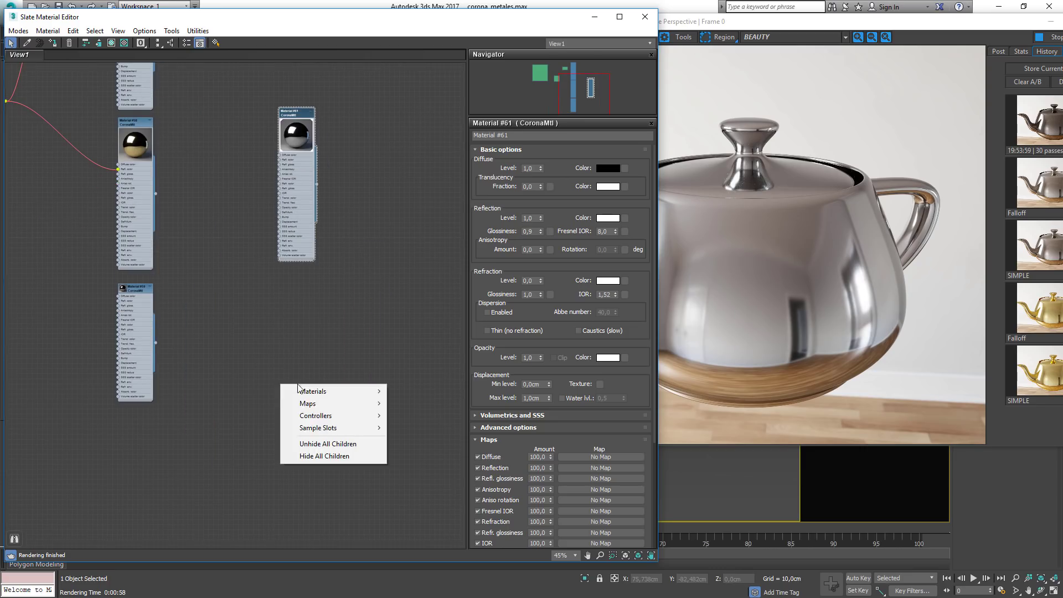
pyautogui.moveTo(313, 404)
pyautogui.moveTo(232, 405)
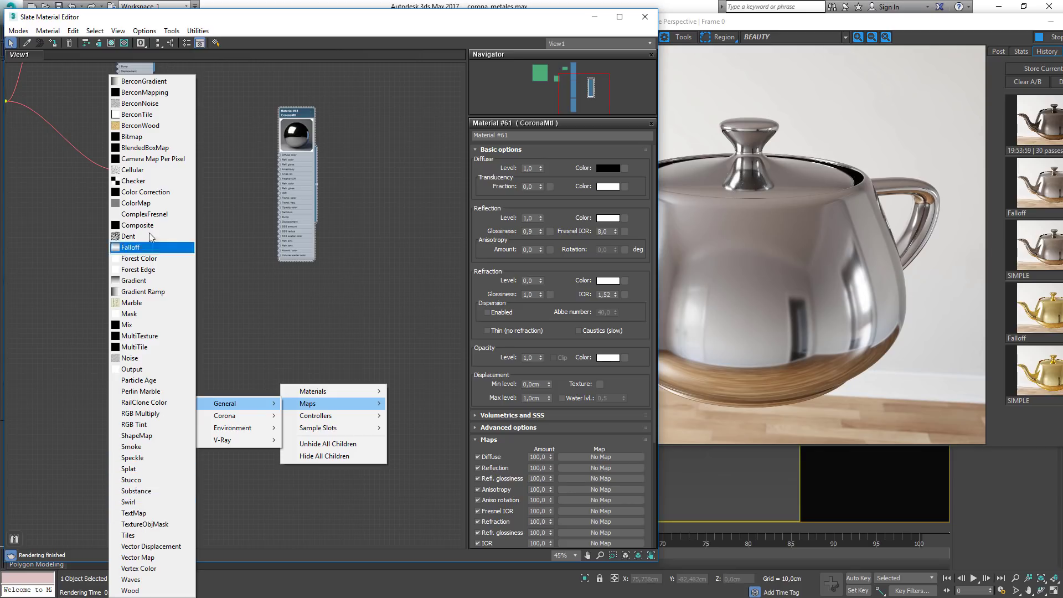
pyautogui.click(141, 214)
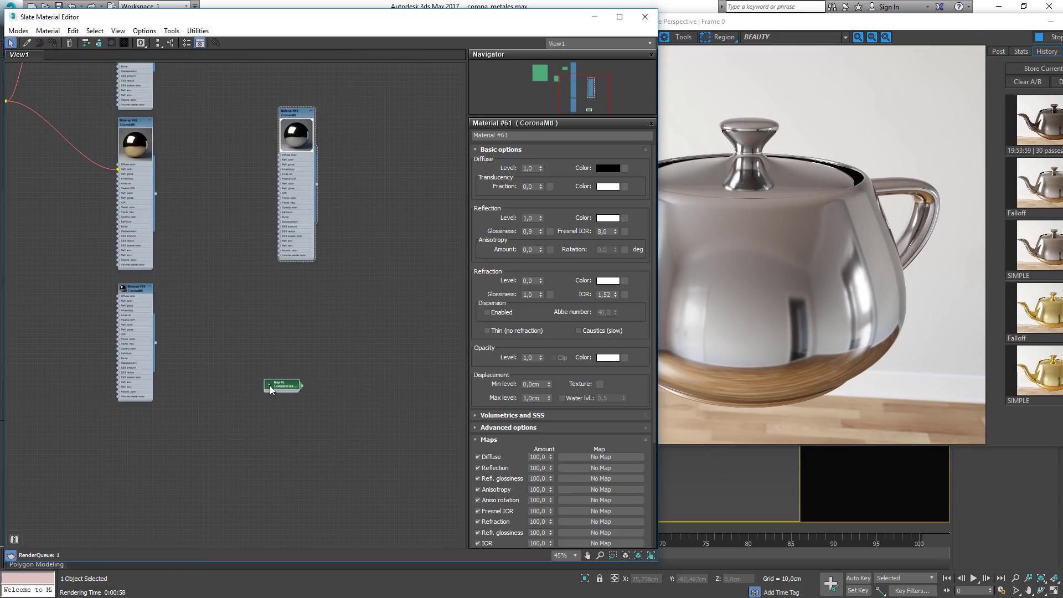
pyautogui.moveTo(271, 391); pyautogui.dragTo(202, 141)
pyautogui.scroll(5, 332, 166)
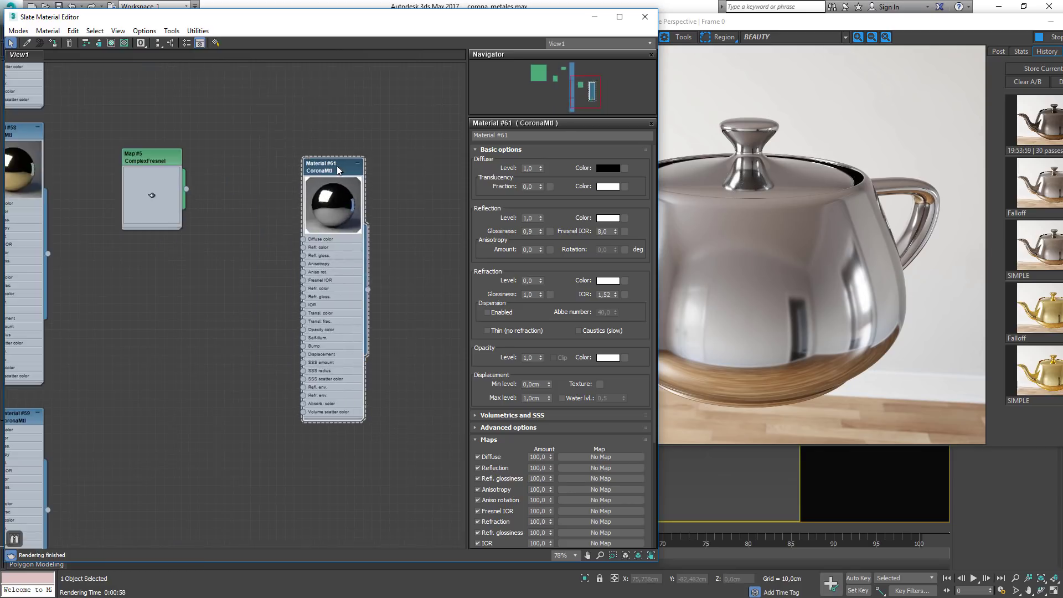
pyautogui.scroll(3, 338, 170)
# - Connect the ComplexFresnel map to Material #61's reflection color and set the material's Fresnel IOR to 999
pyautogui.doubleClick(80, 149)
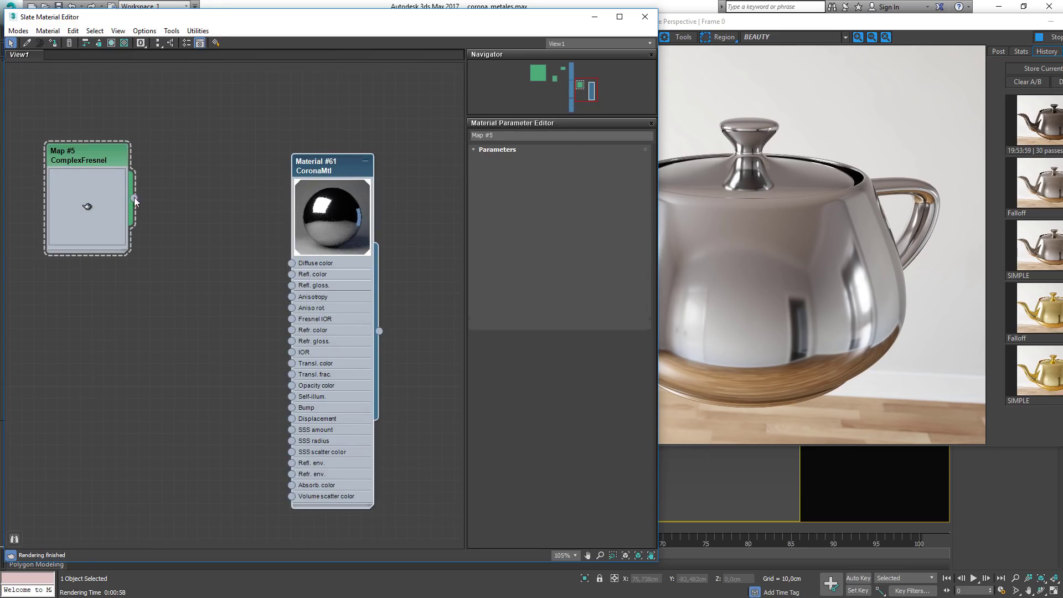
pyautogui.moveTo(131, 197); pyautogui.dragTo(624, 219)
pyautogui.click(313, 322)
pyautogui.moveTo(116, 185); pyautogui.dragTo(172, 207)
pyautogui.moveTo(609, 231); pyautogui.dragTo(568, 231)
pyautogui.write('3999')
pyautogui.press('Return')
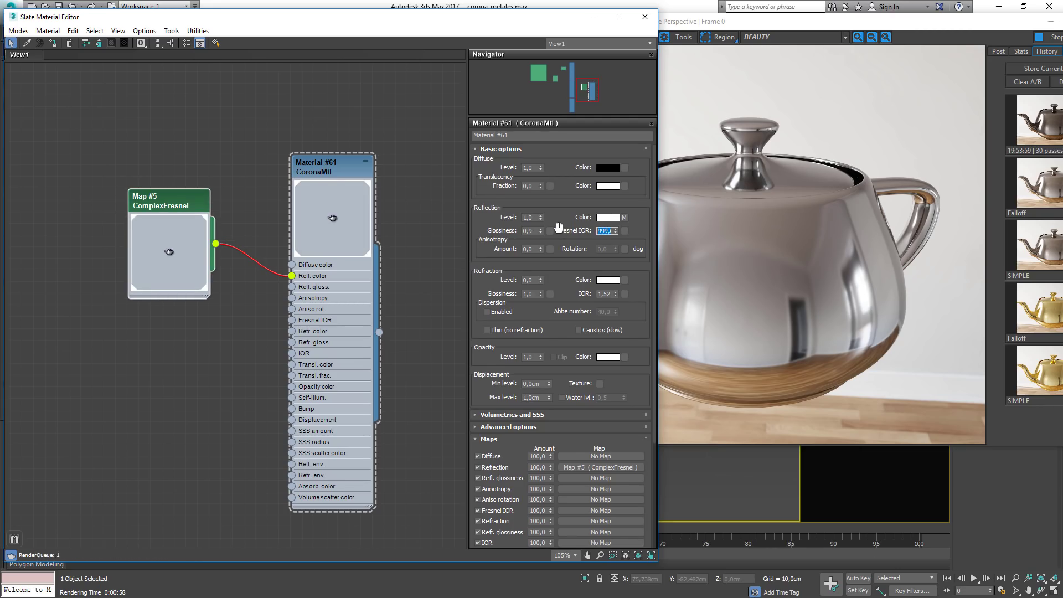
# - Set the ComplexFresnel map's preset to Silver
pyautogui.doubleClick(170, 202)
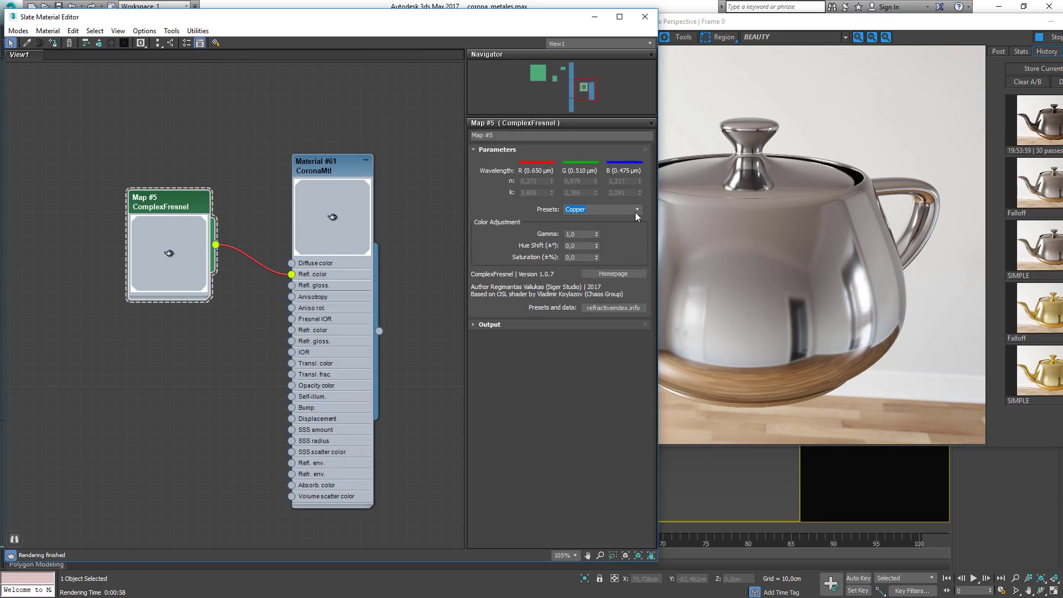
pyautogui.click(635, 211)
pyautogui.click(593, 220)
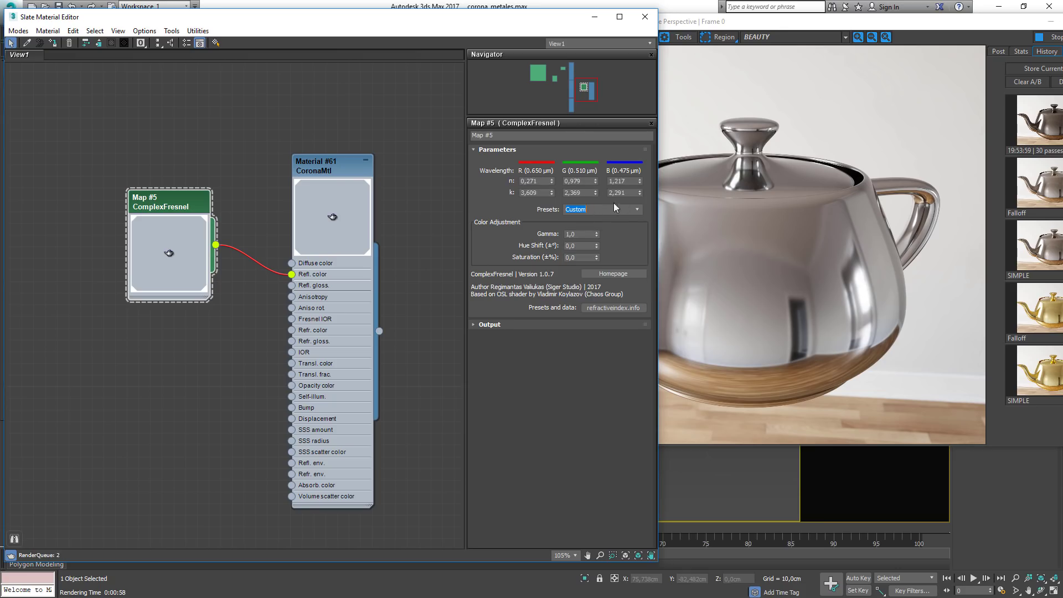
pyautogui.click(638, 209)
pyautogui.click(585, 227)
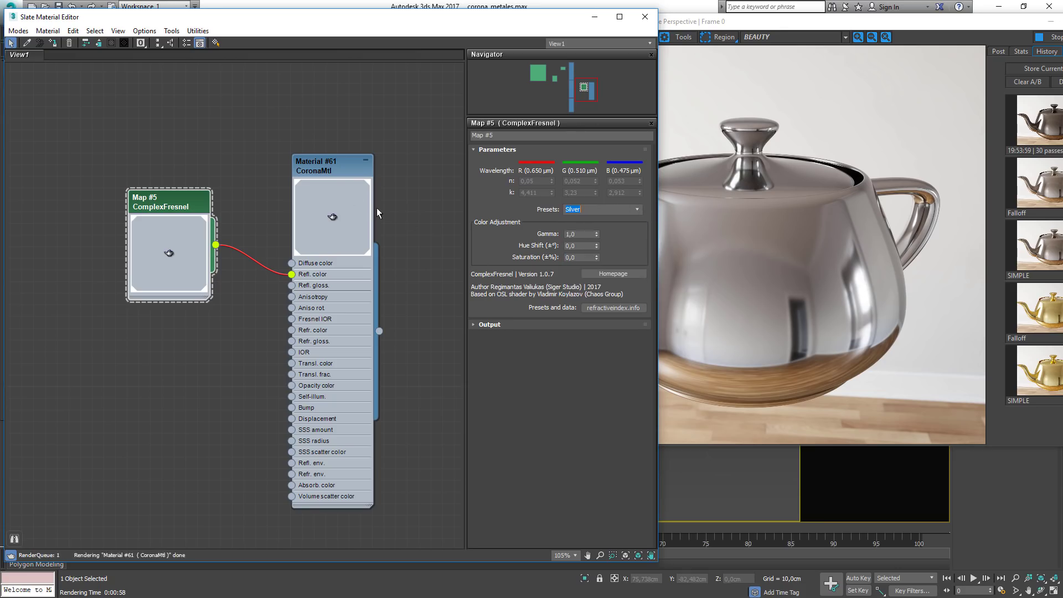
# - Show Material #61's settings, stop the current render, start an interactive render of the teapot, and place the frame buffer beside the node view
pyautogui.doubleClick(345, 167)
pyautogui.click(1041, 38)
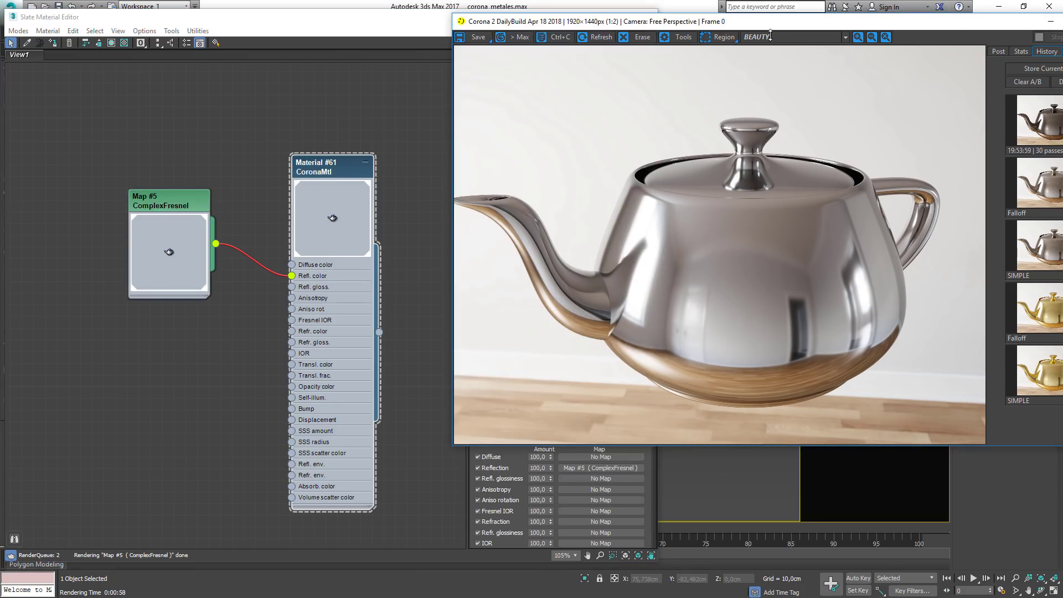
pyautogui.moveTo(992, 23); pyautogui.dragTo(744, 40)
pyautogui.click(853, 56)
pyautogui.click(846, 67)
pyautogui.moveTo(462, 41); pyautogui.dragTo(802, 15)
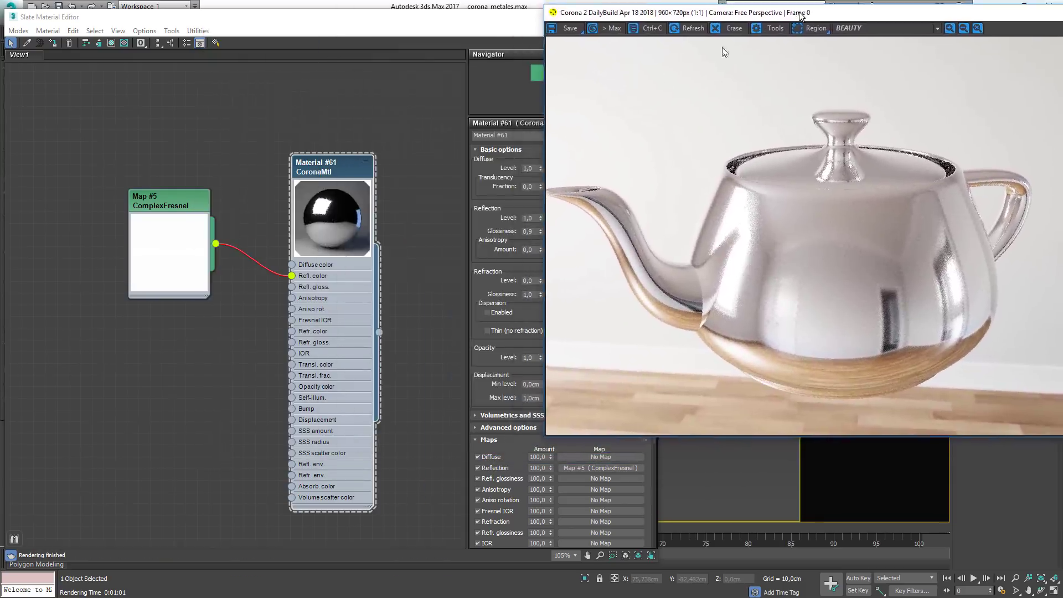
# - Show the ComplexFresnel map's parameters, and in the browser examine titanium's refractive index, extinction coefficient and wavelength on RefractiveIndex.INFO
pyautogui.click(188, 197)
pyautogui.doubleClick(181, 204)
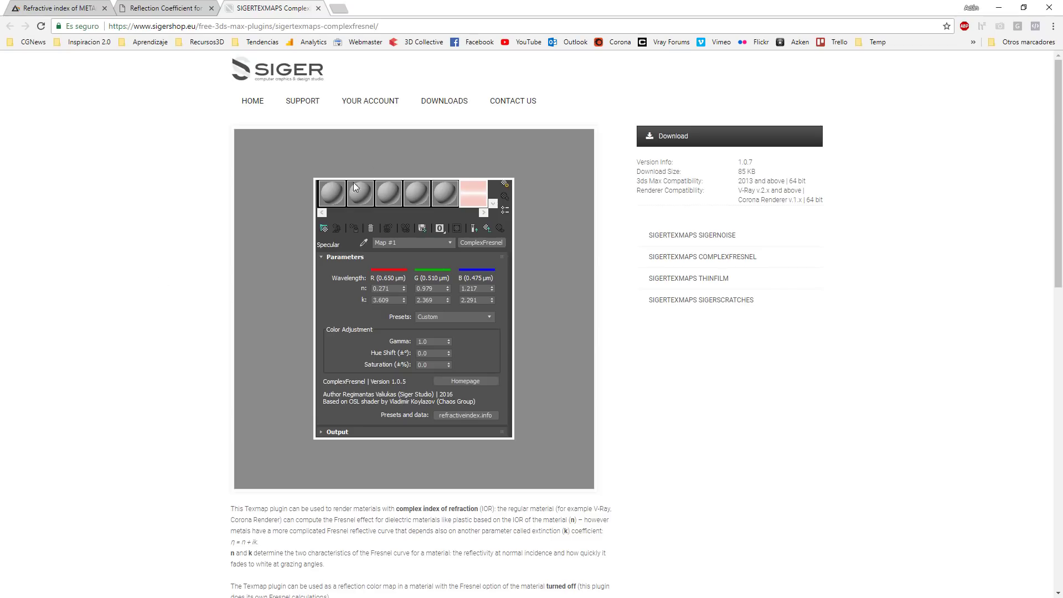
pyautogui.click(61, 8)
pyautogui.scroll(5, 401, 410)
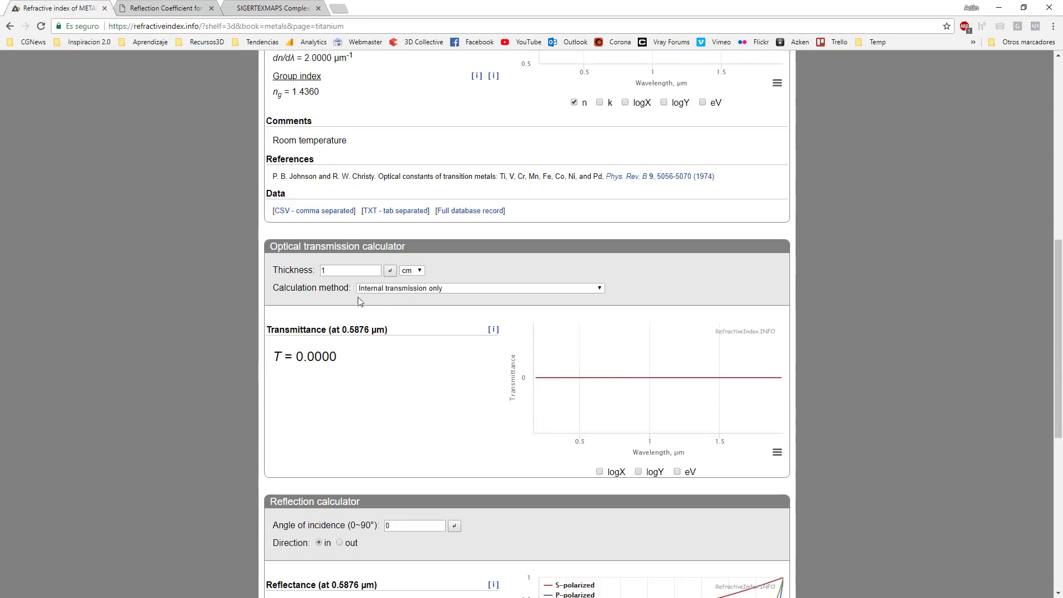
pyautogui.scroll(-5, 343, 355)
pyautogui.scroll(10, 346, 356)
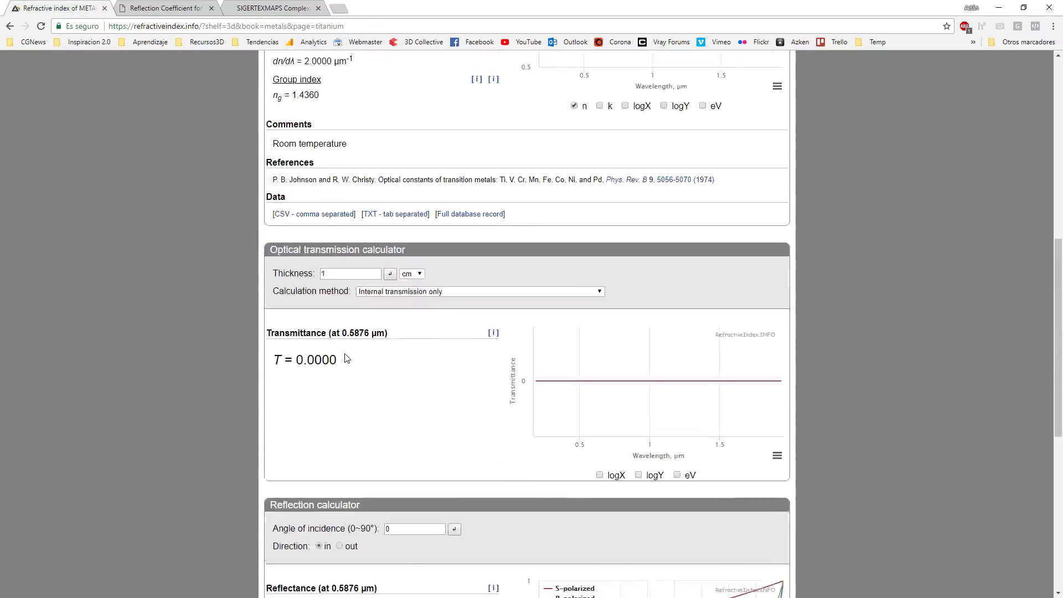
pyautogui.scroll(3, 339, 346)
pyautogui.moveTo(271, 366); pyautogui.dragTo(367, 362)
pyautogui.click(343, 411)
pyautogui.moveTo(343, 411); pyautogui.dragTo(270, 415)
pyautogui.click(304, 423)
pyautogui.moveTo(346, 289); pyautogui.dragTo(280, 302)
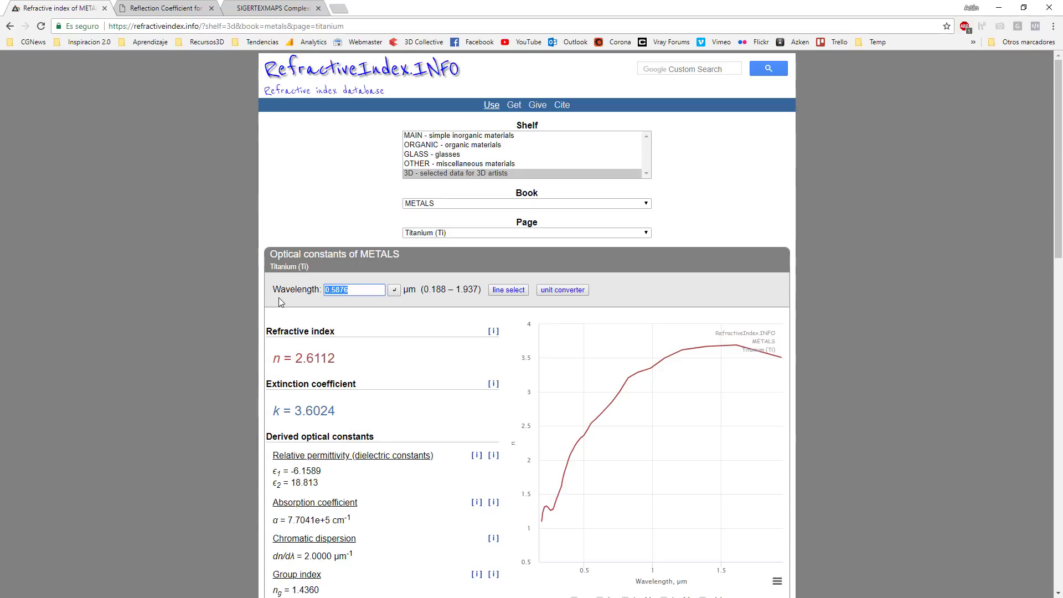
# - Switch back to 3ds Max and set the ComplexFresnel map's preset to Gold
pyautogui.hotkey('alt', 'Tab')
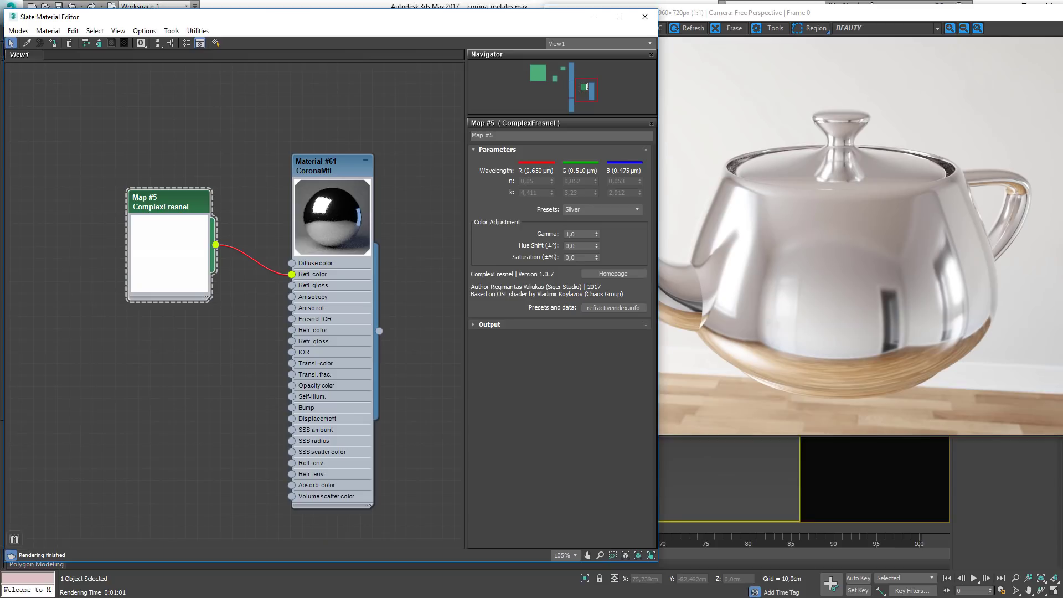
pyautogui.click(636, 213)
pyautogui.click(571, 241)
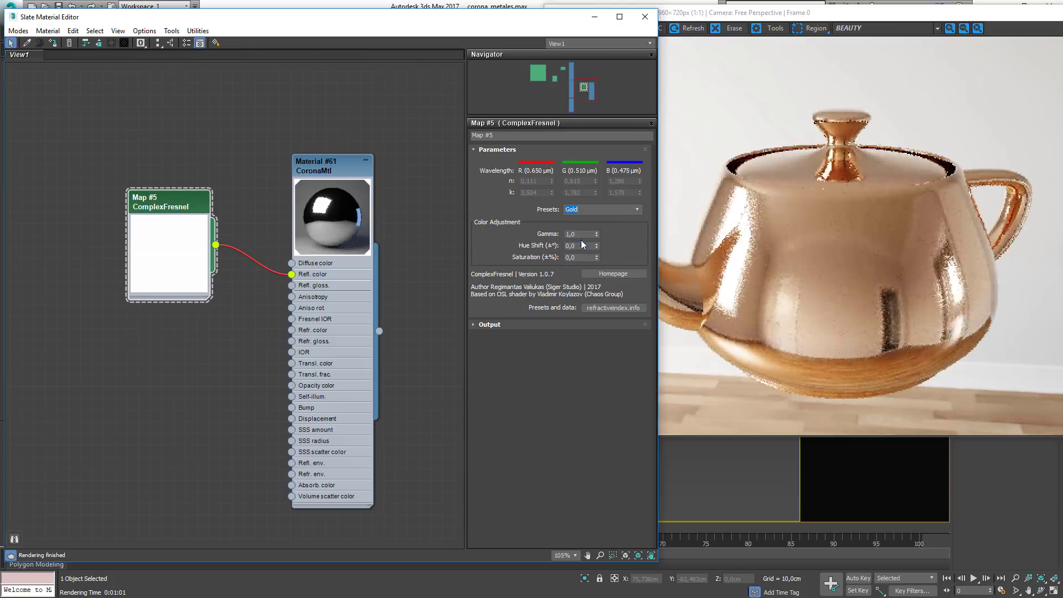
# - Try the Cobalt and Titanium presets on the ComplexFresnel map feeding the material's reflection color
pyautogui.click(637, 209)
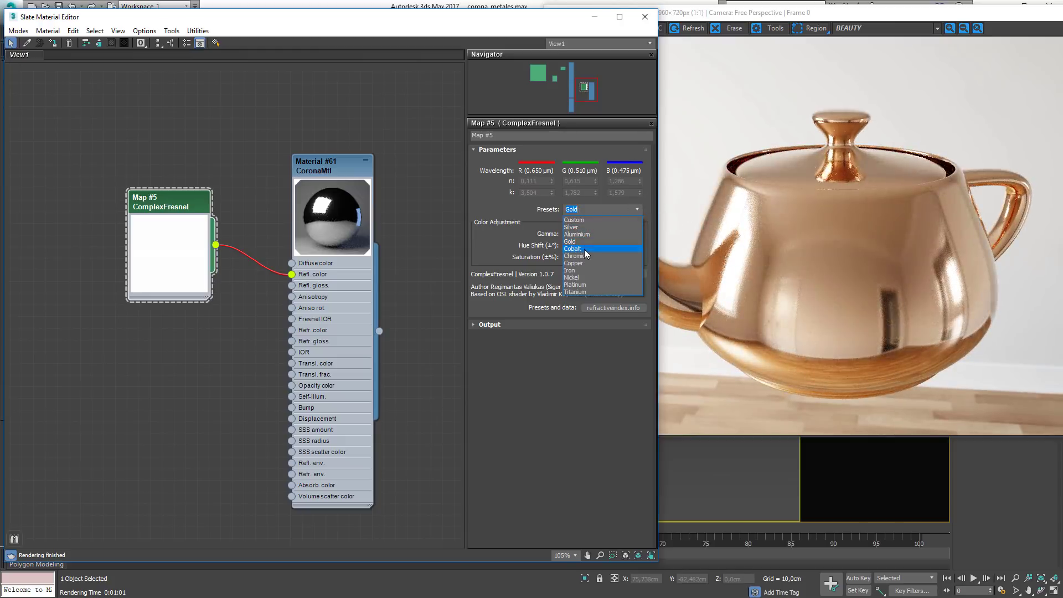
pyautogui.click(582, 249)
pyautogui.click(637, 209)
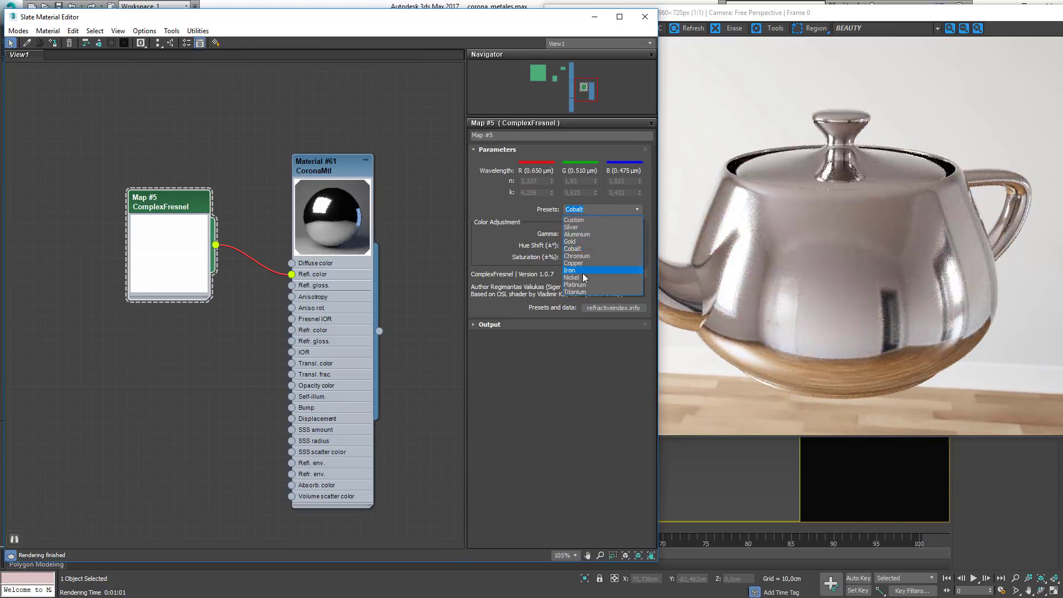
pyautogui.click(583, 292)
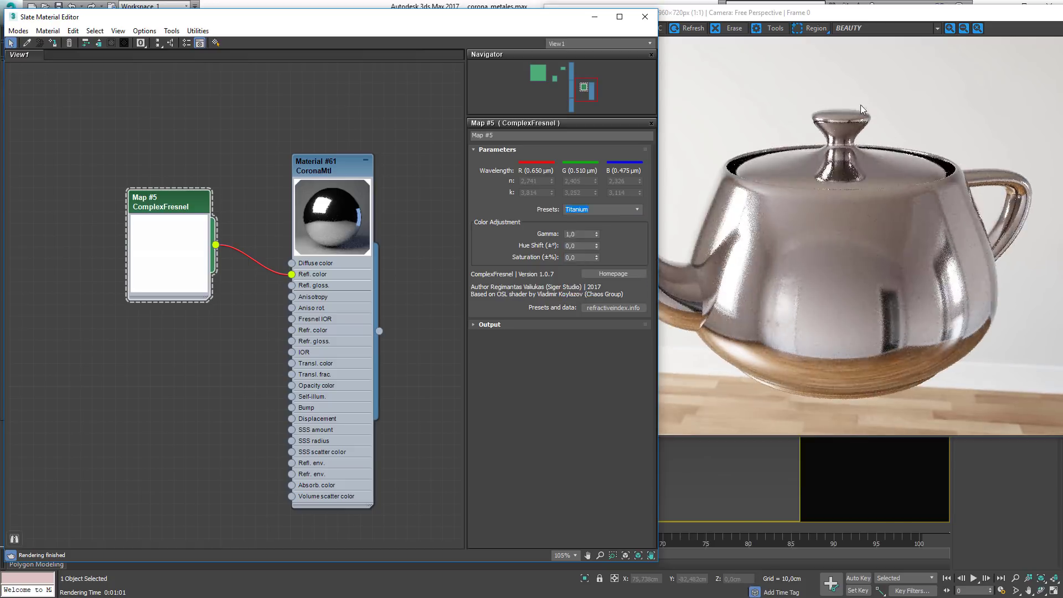
pyautogui.click(754, 191)
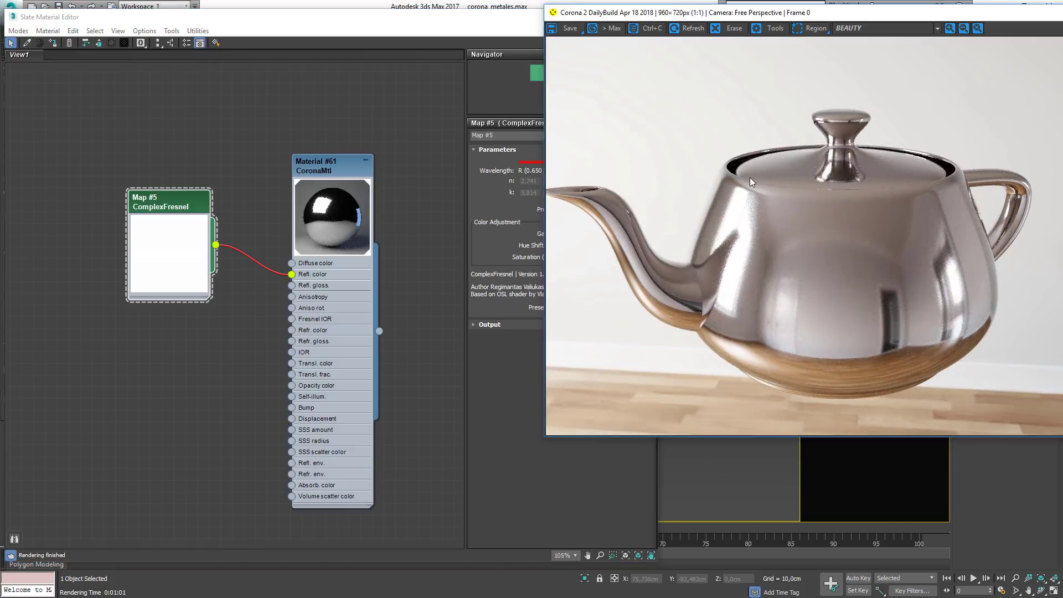
# - Expand the ComplexFresnel map's Output settings, review them and try out the Hue Shift adjustment
pyautogui.click(339, 173)
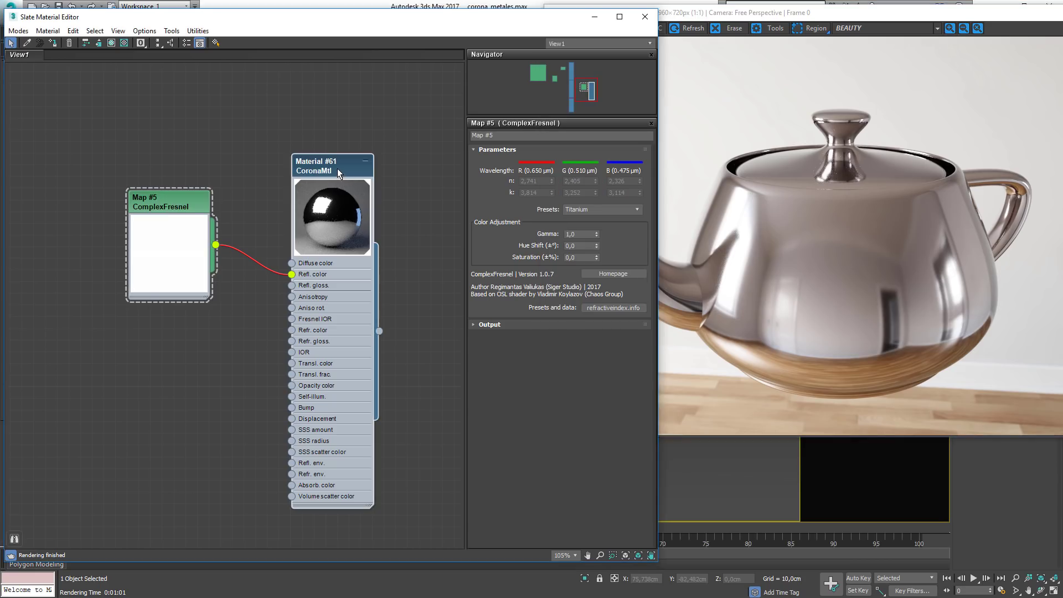
pyautogui.click(490, 324)
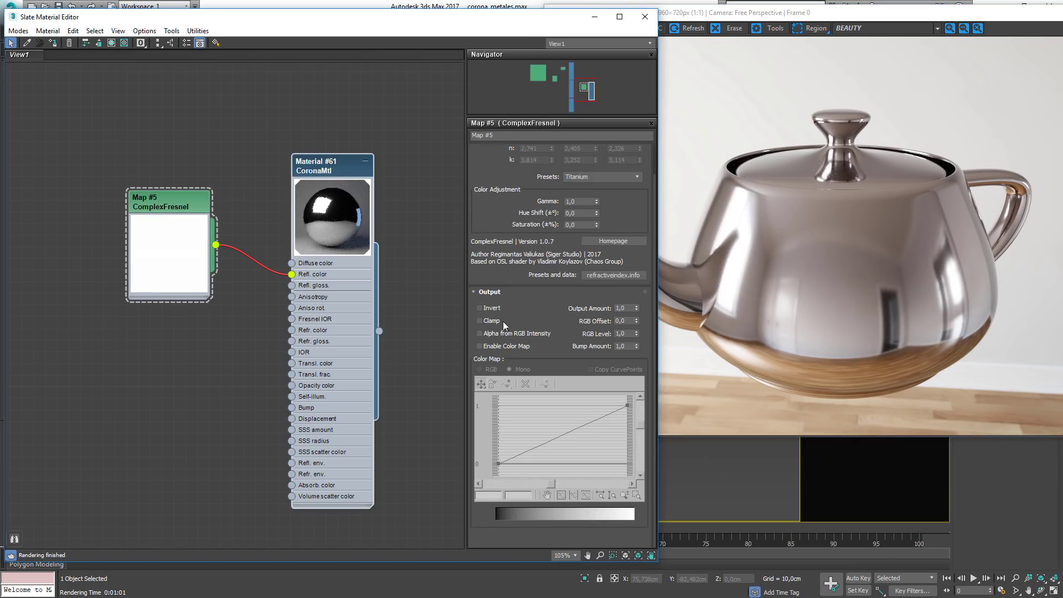
pyautogui.scroll(1, 590, 352)
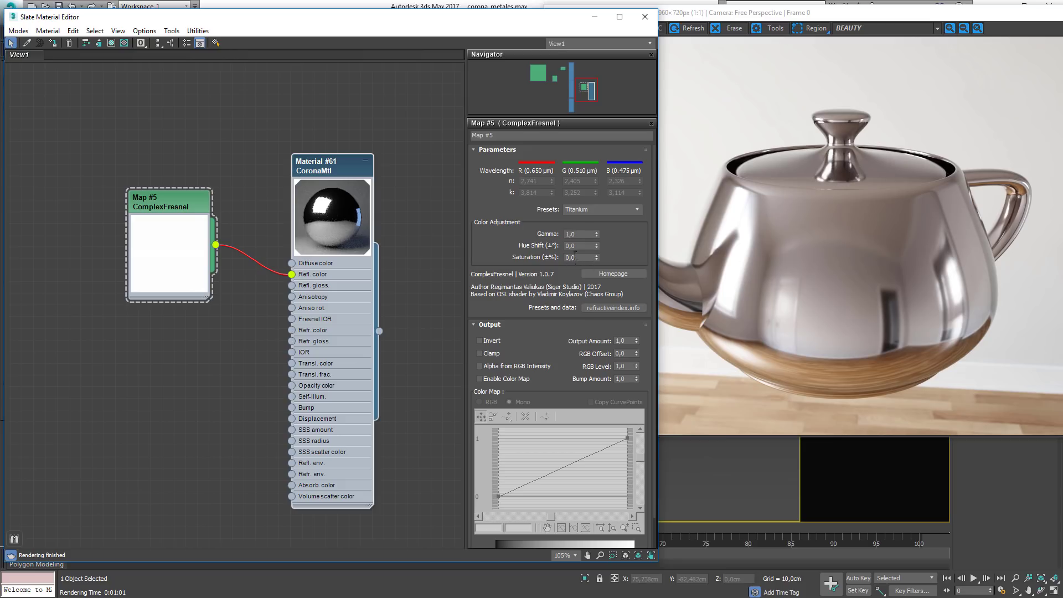
pyautogui.moveTo(597, 246); pyautogui.dragTo(597, 235)
pyautogui.rightClick(597, 246)
# - Set the ComplexFresnel map's preset to Gold and its Hue Shift to 15,0
pyautogui.click(636, 210)
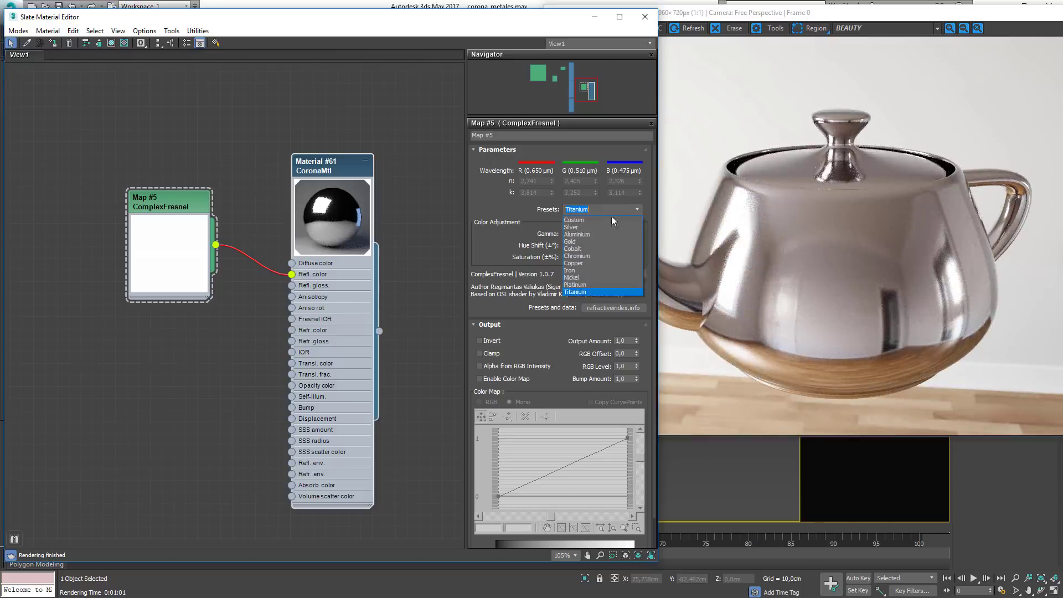
pyautogui.click(588, 242)
pyautogui.scroll(1, 873, 244)
pyautogui.scroll(-1, 828, 256)
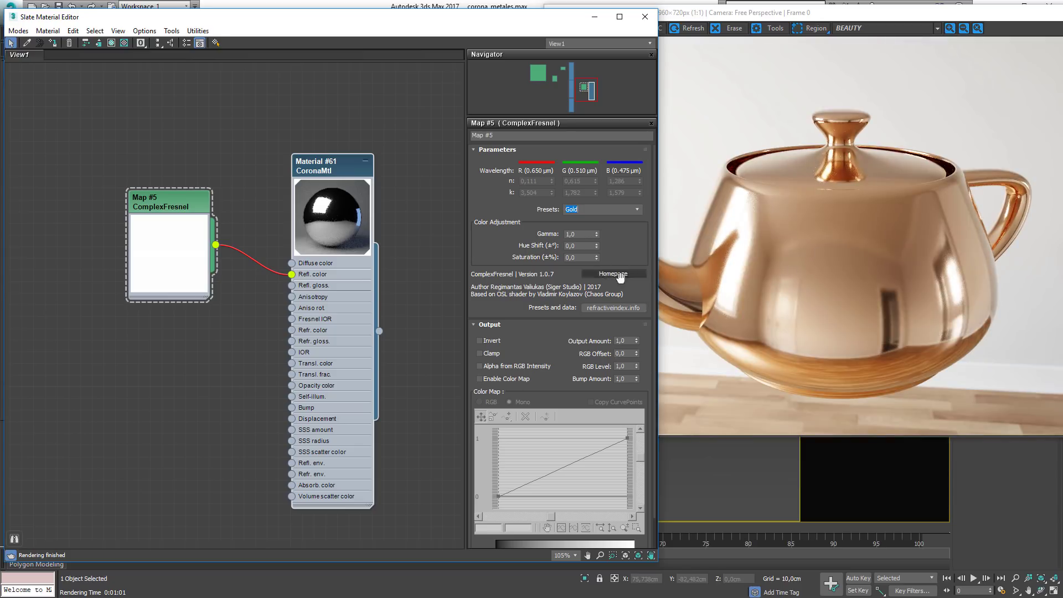
pyautogui.moveTo(596, 245); pyautogui.dragTo(578, 127)
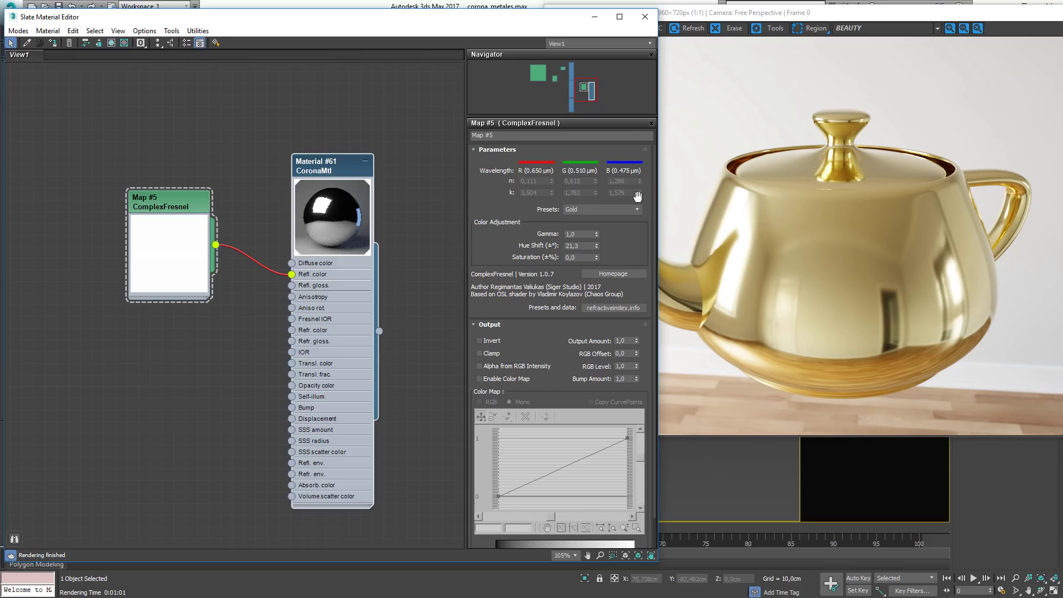
pyautogui.moveTo(584, 246); pyautogui.dragTo(537, 247)
pyautogui.press('Return')
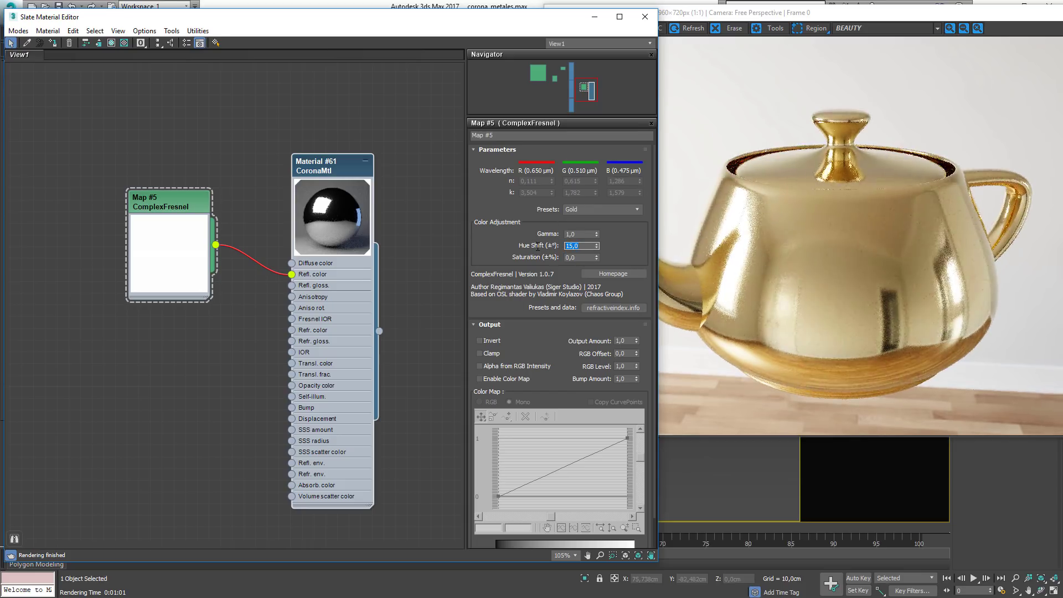
# - Locate Material #56, whose reflection uses the Falloff map, and assign it to the teapot
pyautogui.moveTo(131, 345); pyautogui.dragTo(297, 371, button='middle')
pyautogui.scroll(-2, 155, 258)
pyautogui.moveTo(155, 257); pyautogui.dragTo(277, 199, button='middle')
pyautogui.scroll(-2, 226, 182)
pyautogui.moveTo(189, 205)
pyautogui.mouseDown()
pyautogui.moveTo(209, 213)
pyautogui.moveTo(195, 212)
pyautogui.mouseUp()
pyautogui.click(299, 147)
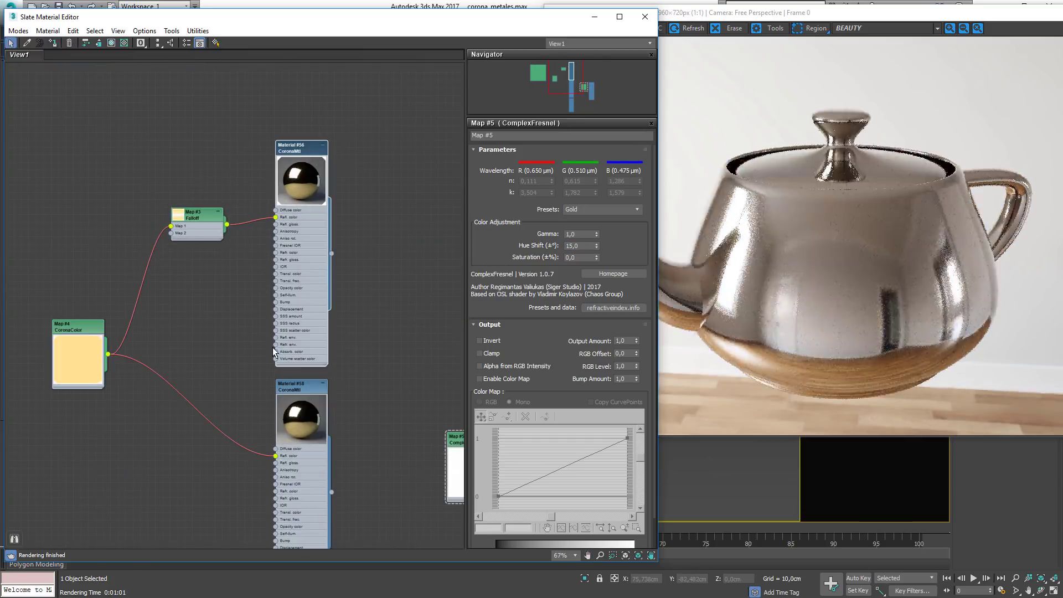
# - Change the solid color of the CoronaColor map Map #4 to a saturated blue
pyautogui.doubleClick(68, 329)
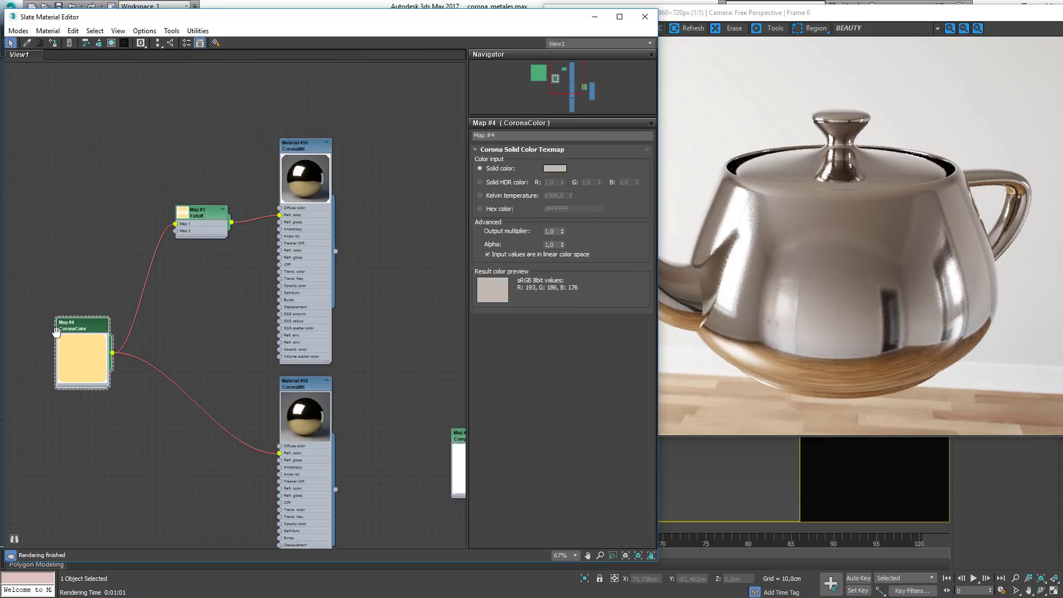
pyautogui.moveTo(68, 329); pyautogui.dragTo(236, 324, button='middle')
pyautogui.click(555, 168)
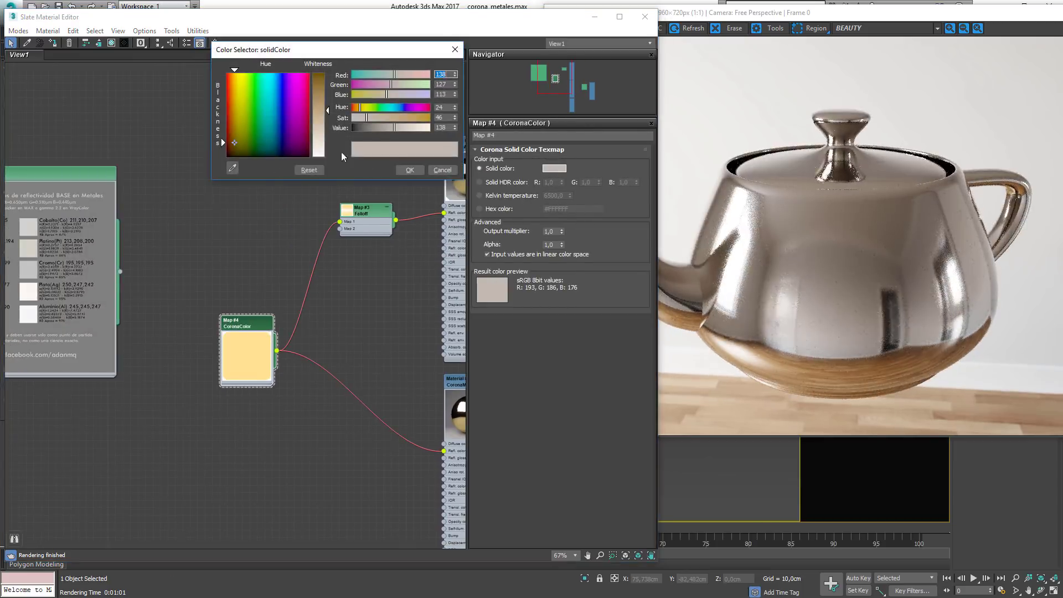
pyautogui.moveTo(326, 110); pyautogui.dragTo(322, 113)
pyautogui.moveTo(320, 121); pyautogui.dragTo(321, 88)
pyautogui.moveTo(390, 108); pyautogui.dragTo(406, 128)
pyautogui.click(393, 127)
pyautogui.click(422, 118)
pyautogui.click(411, 170)
# - Open the parameters of the Falloff map Map #3 and move the Falloff and CoronaColor nodes higher in the graph
pyautogui.moveTo(360, 212); pyautogui.dragTo(312, 223, button='middle')
pyautogui.scroll(1, 305, 225)
pyautogui.doubleClick(303, 224)
pyautogui.doubleClick(317, 225)
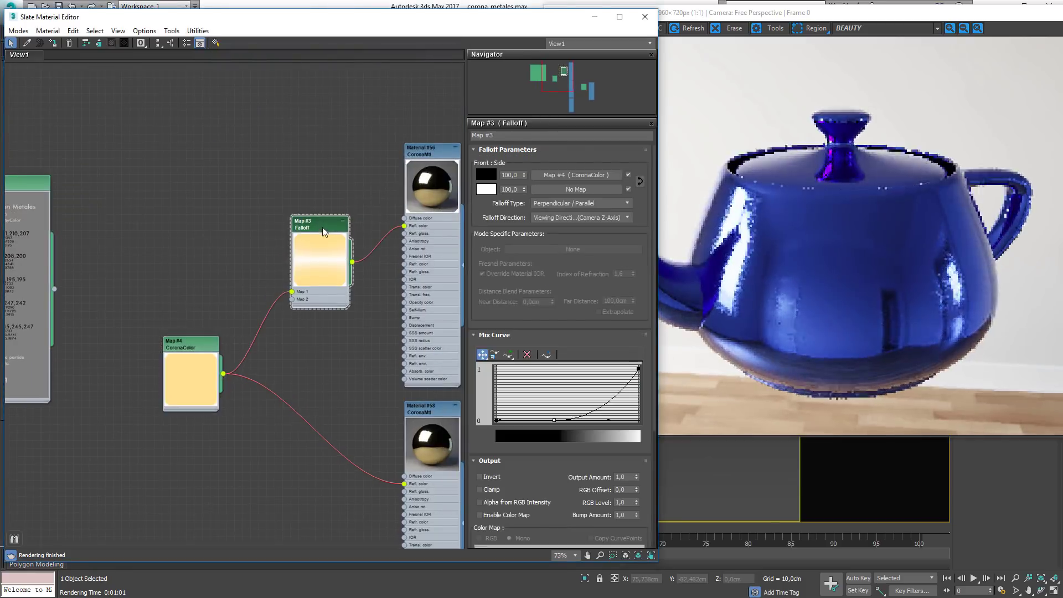
pyautogui.moveTo(321, 229); pyautogui.dragTo(320, 181)
pyautogui.moveTo(202, 353); pyautogui.dragTo(188, 298)
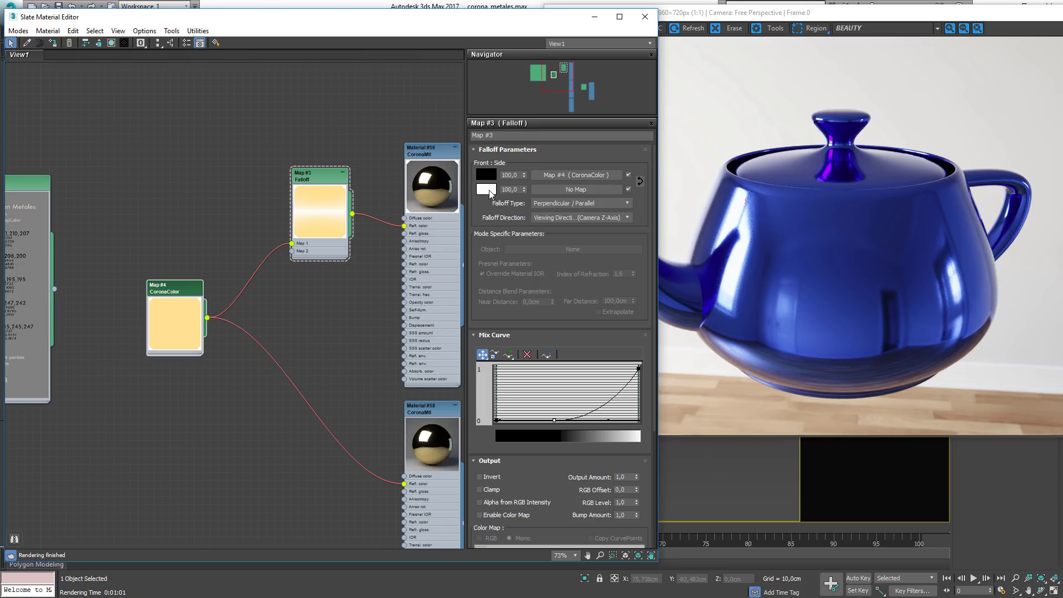
pyautogui.click(876, 244)
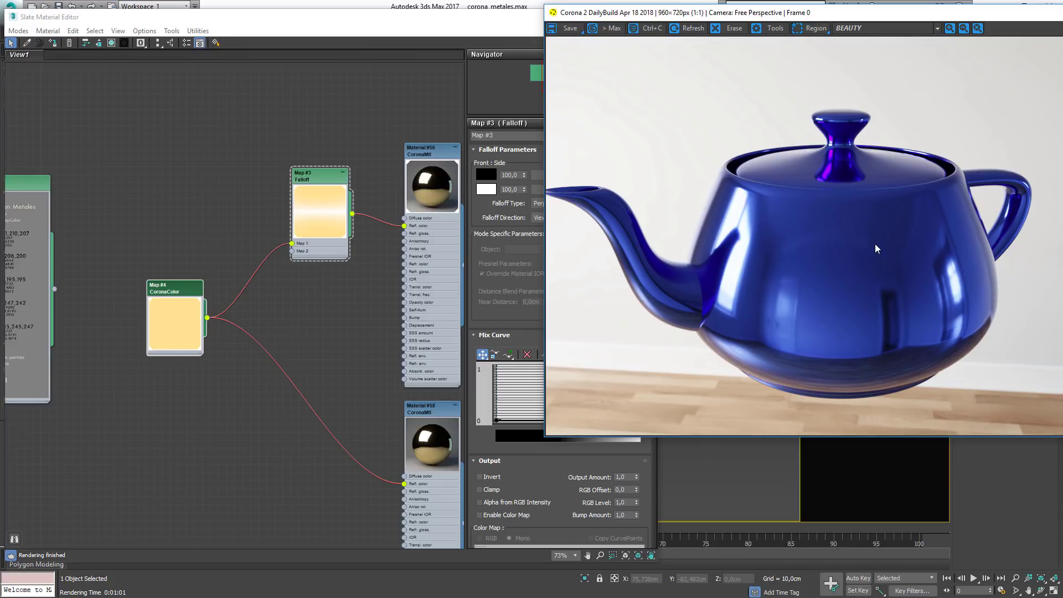
# - Delete the ComplexFresnel map and its connected Material #61 from the node graph
pyautogui.scroll(-8, 182, 240)
pyautogui.moveTo(351, 307)
pyautogui.mouseDown(button='middle')
pyautogui.moveTo(285, 306)
pyautogui.moveTo(347, 300)
pyautogui.mouseUp(button='middle')
pyautogui.press('Delete')
pyautogui.scroll(4, 256, 330)
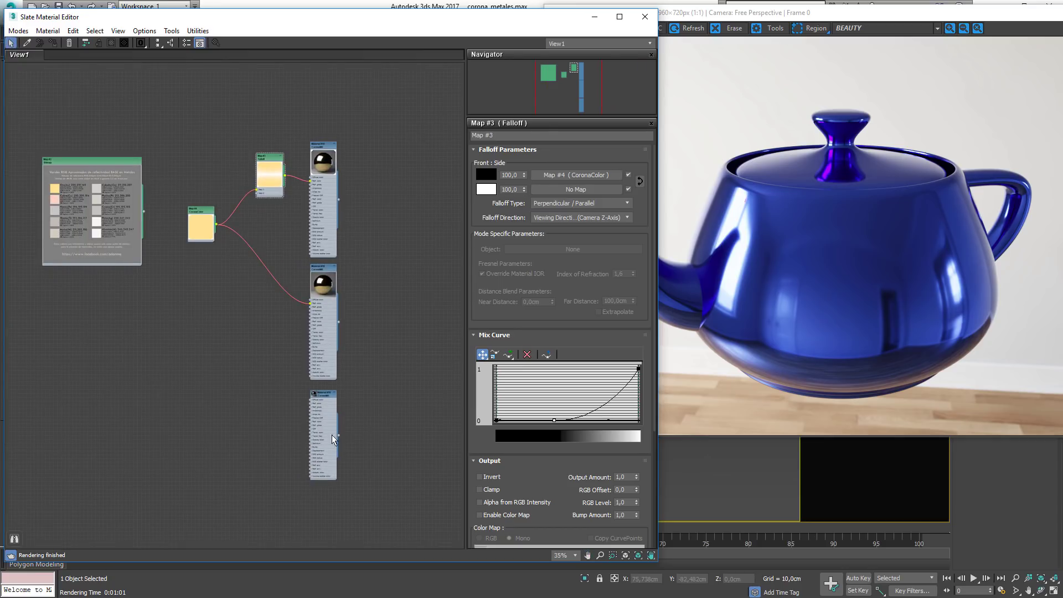
pyautogui.doubleClick(331, 394)
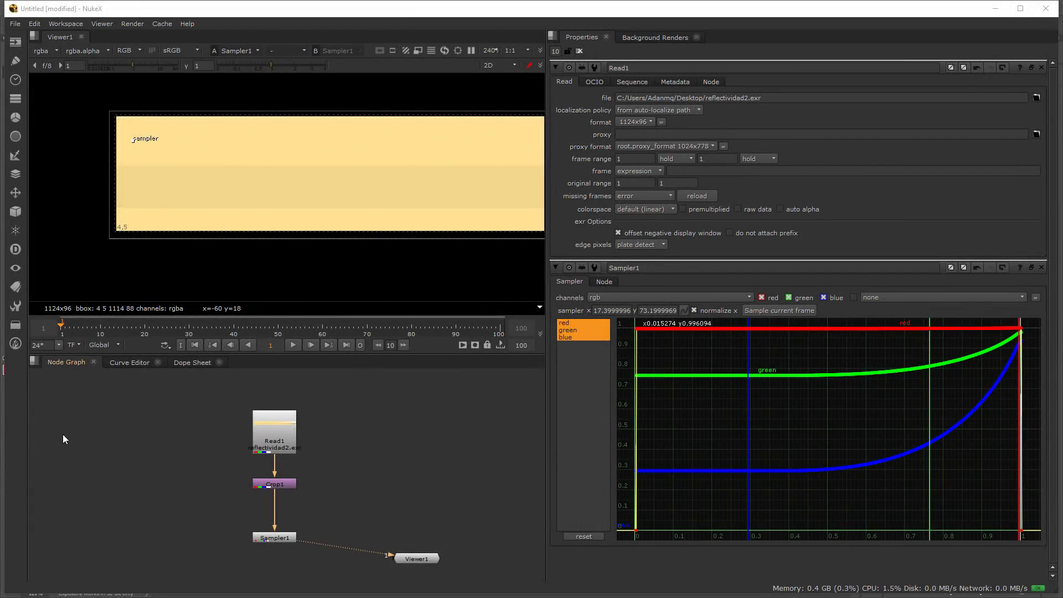
# - Switch to NukeX and examine the gradient strip's RGB values from one end to the other against the Sampler curves
pyautogui.scroll(-5, 366, 142)
pyautogui.moveTo(429, 173); pyautogui.dragTo(249, 196, button='middle')
pyautogui.scroll(-2, 272, 207)
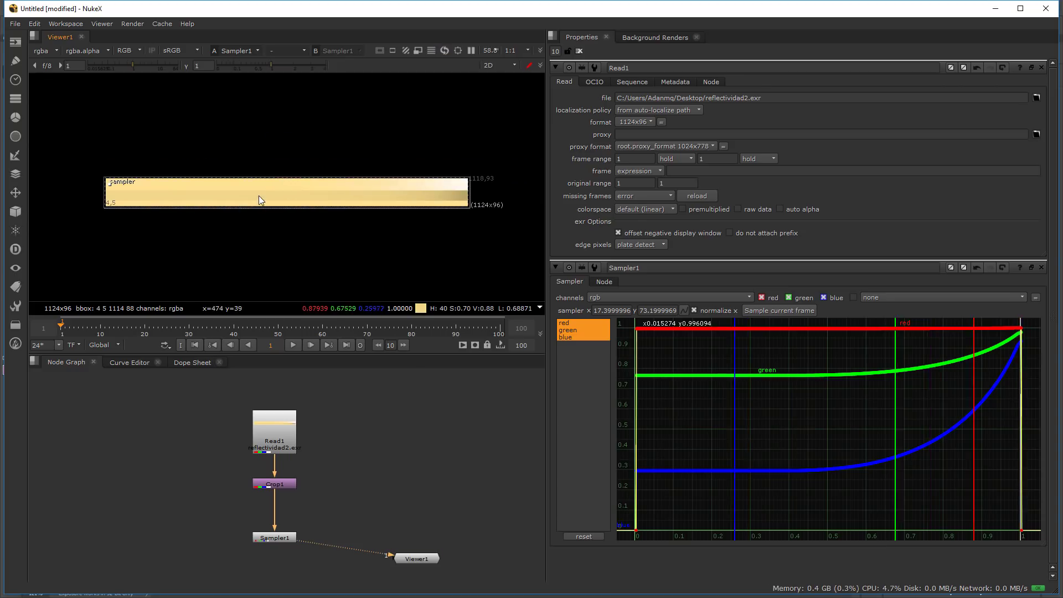
pyautogui.scroll(2, 260, 198)
pyautogui.scroll(-2, 299, 210)
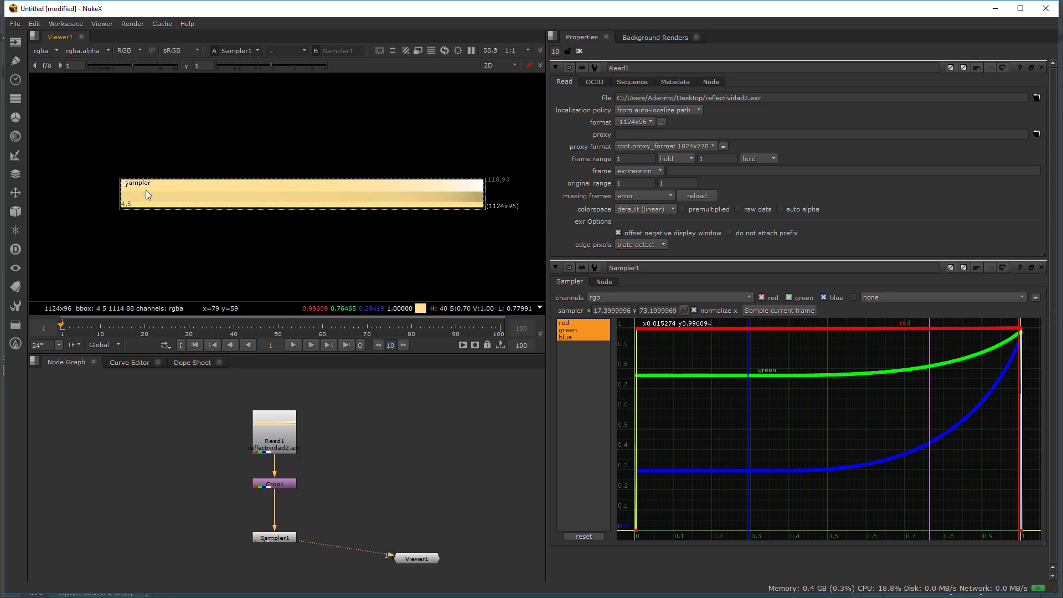
pyautogui.scroll(2, 145, 190)
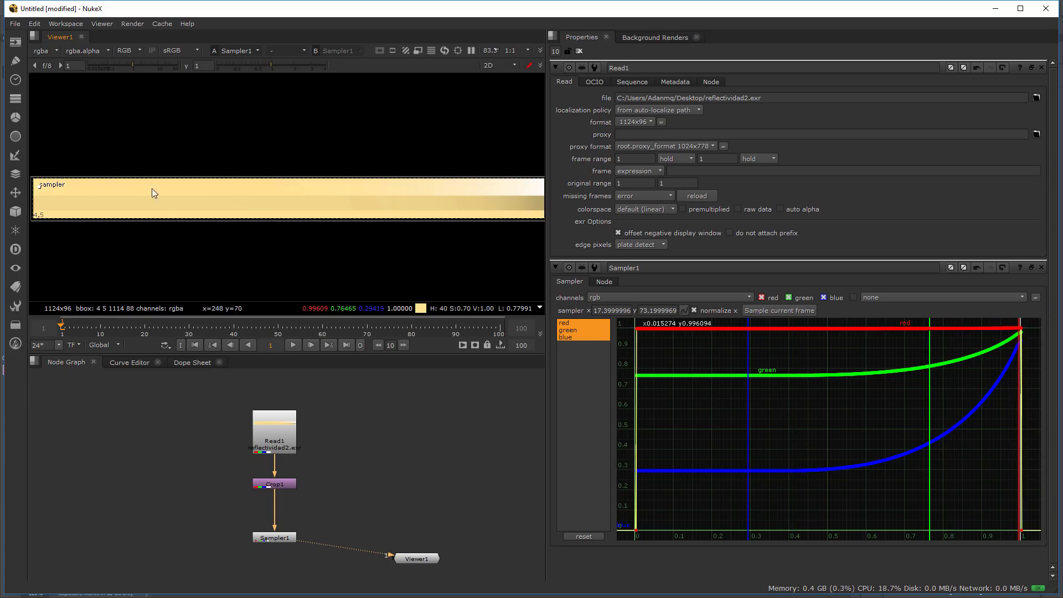
pyautogui.moveTo(491, 188)
pyautogui.mouseDown(button='middle')
pyautogui.moveTo(473, 188)
pyautogui.moveTo(489, 187)
pyautogui.mouseUp(button='middle')
pyautogui.moveTo(74, 182); pyautogui.dragTo(88, 175, button='middle')
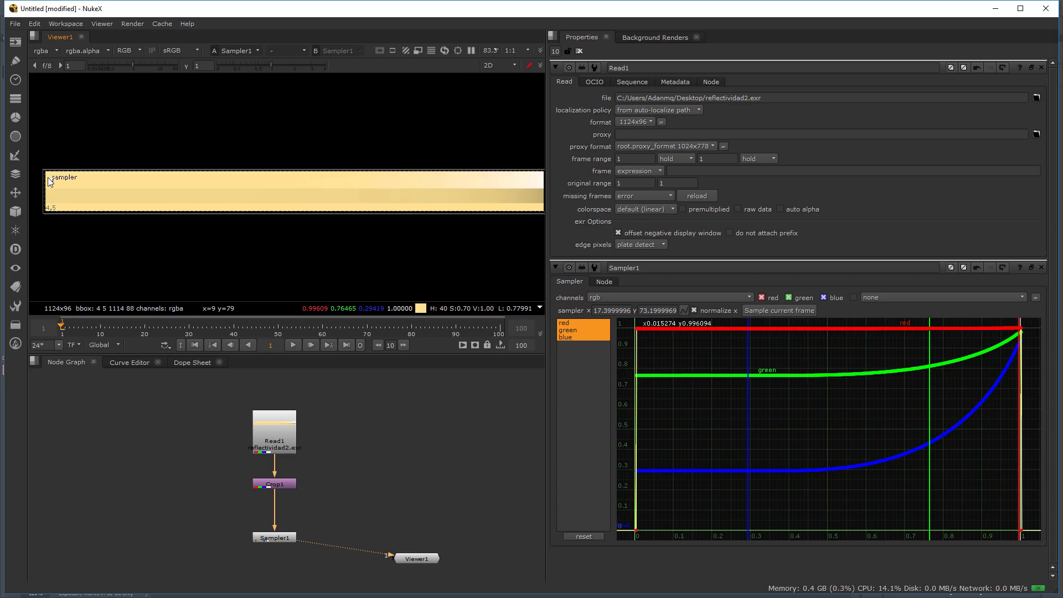
pyautogui.moveTo(391, 212); pyautogui.dragTo(254, 223, button='middle')
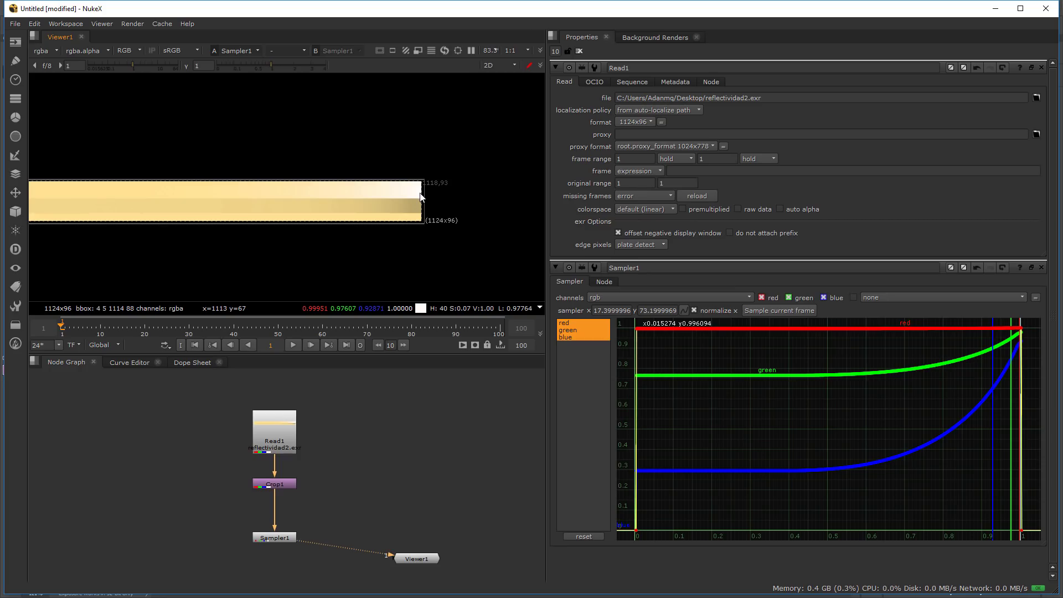
pyautogui.moveTo(262, 201); pyautogui.dragTo(363, 188, button='middle')
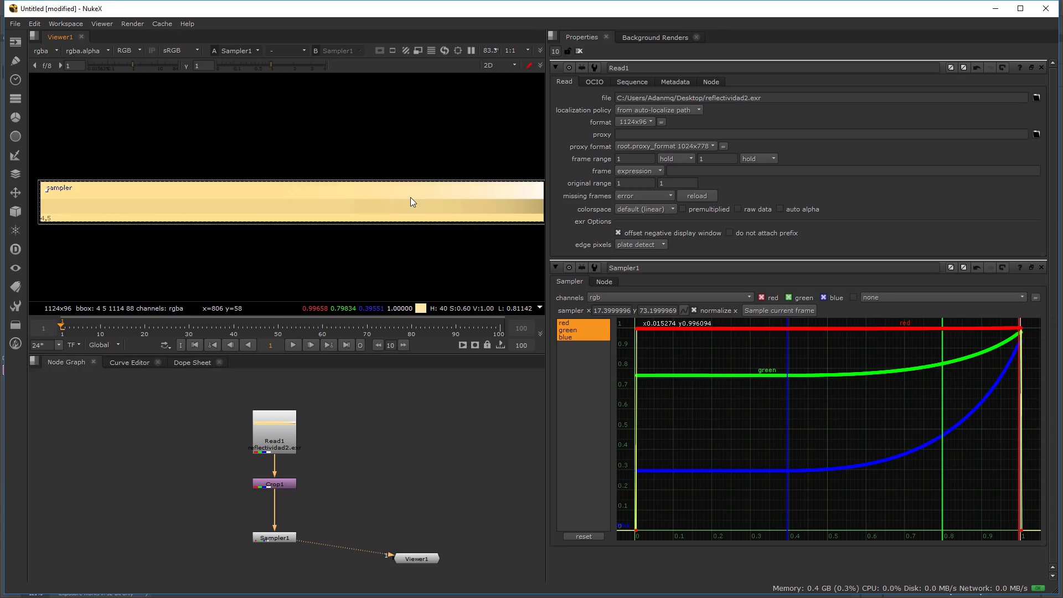
pyautogui.moveTo(399, 222); pyautogui.dragTo(341, 218, button='middle')
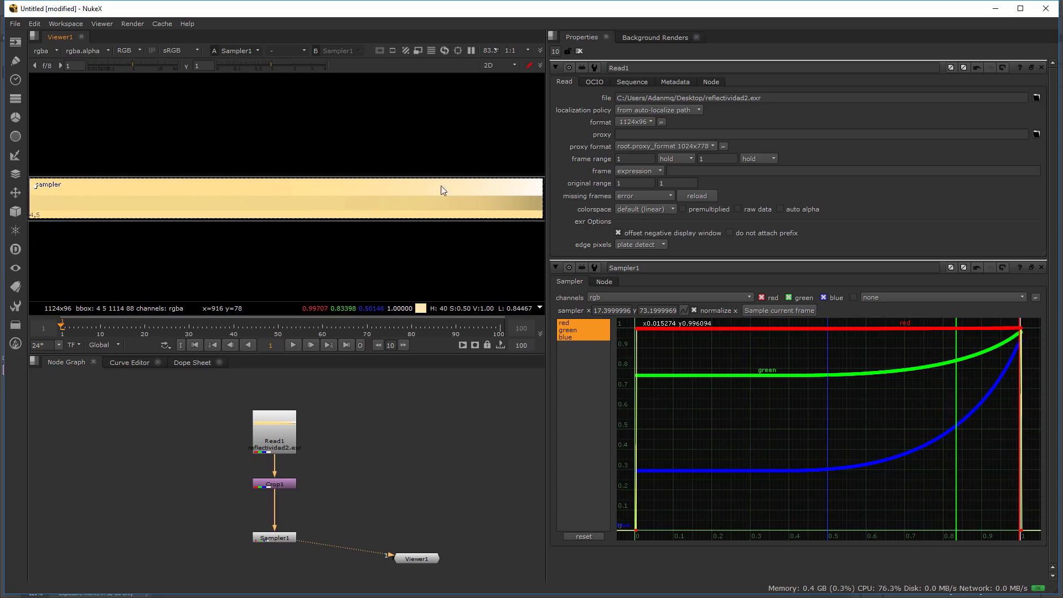
pyautogui.moveTo(458, 188); pyautogui.dragTo(453, 187, button='middle')
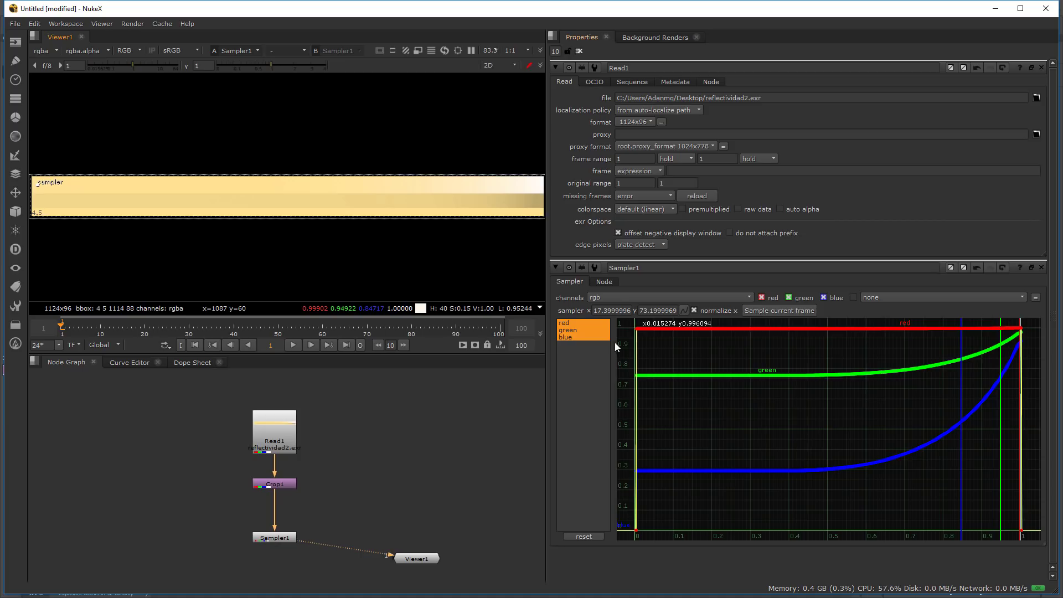
# - Open the Sampler1 node's properties above the others and close the Read1 properties
pyautogui.scroll(2, 759, 434)
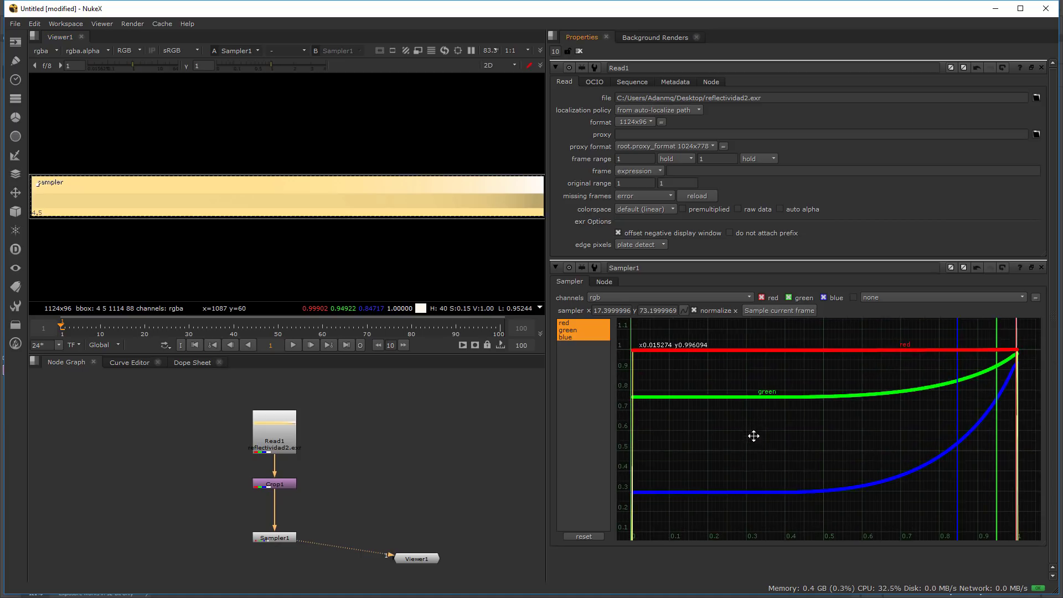
pyautogui.doubleClick(275, 540)
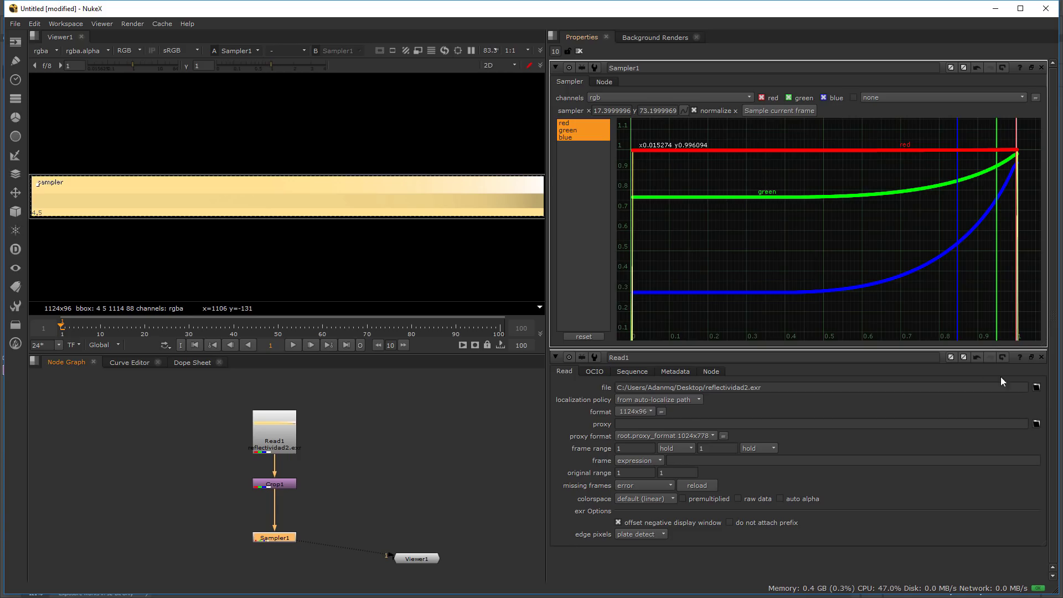
pyautogui.click(1041, 357)
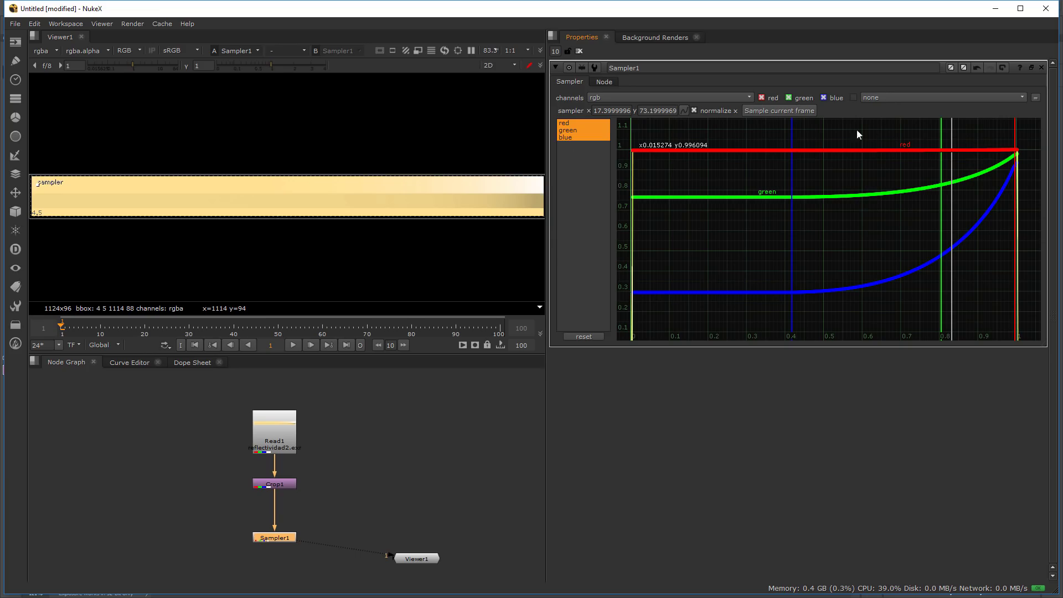
pyautogui.hotkey('alt', 'Tab')
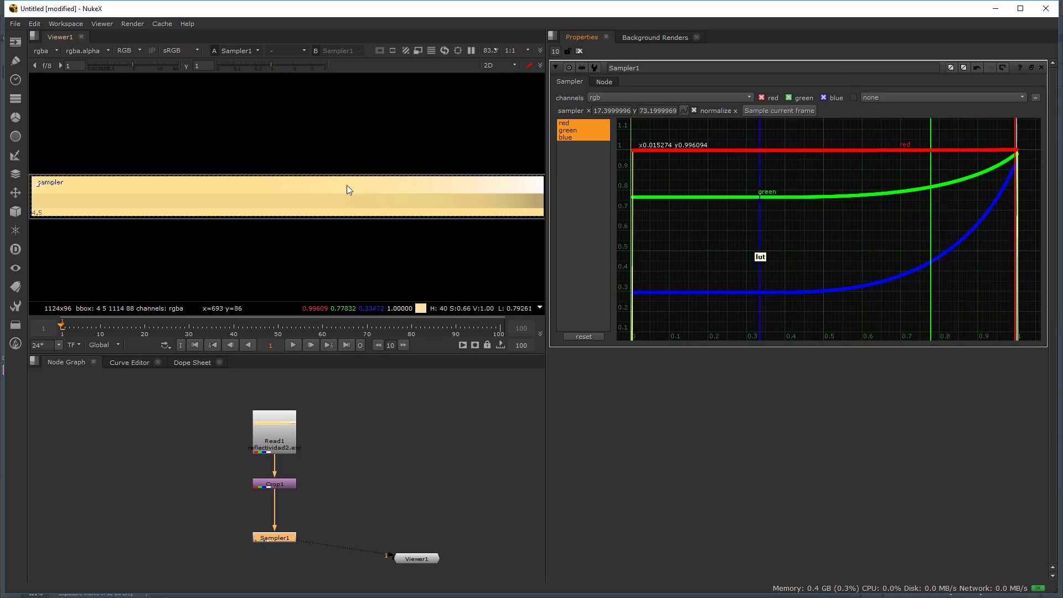
# - Move the sampler point down to the start of the gradient's lowest band, at about x 15.4, y 13.2
pyautogui.moveTo(76, 191); pyautogui.dragTo(266, 189, button='middle')
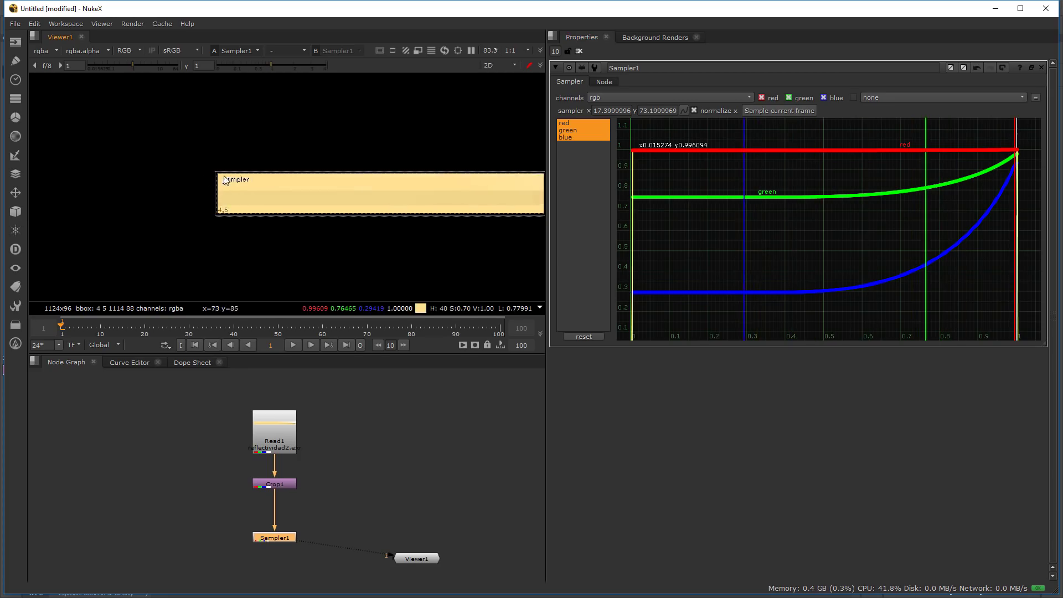
pyautogui.scroll(5, 277, 194)
pyautogui.moveTo(274, 196); pyautogui.dragTo(267, 275)
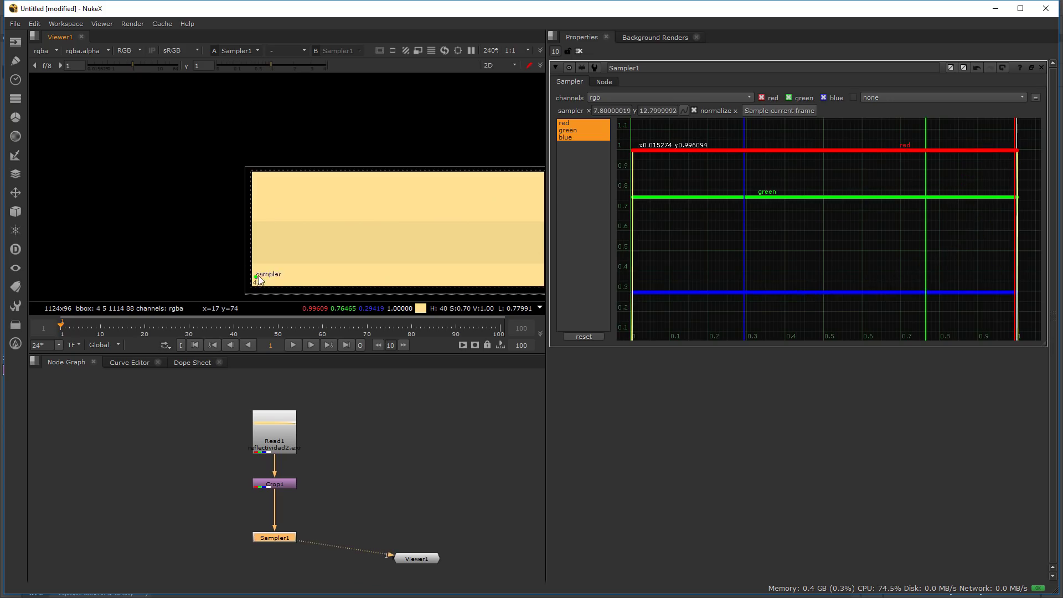
pyautogui.scroll(-3, 372, 245)
pyautogui.scroll(-3, 175, 212)
pyautogui.scroll(2, 480, 231)
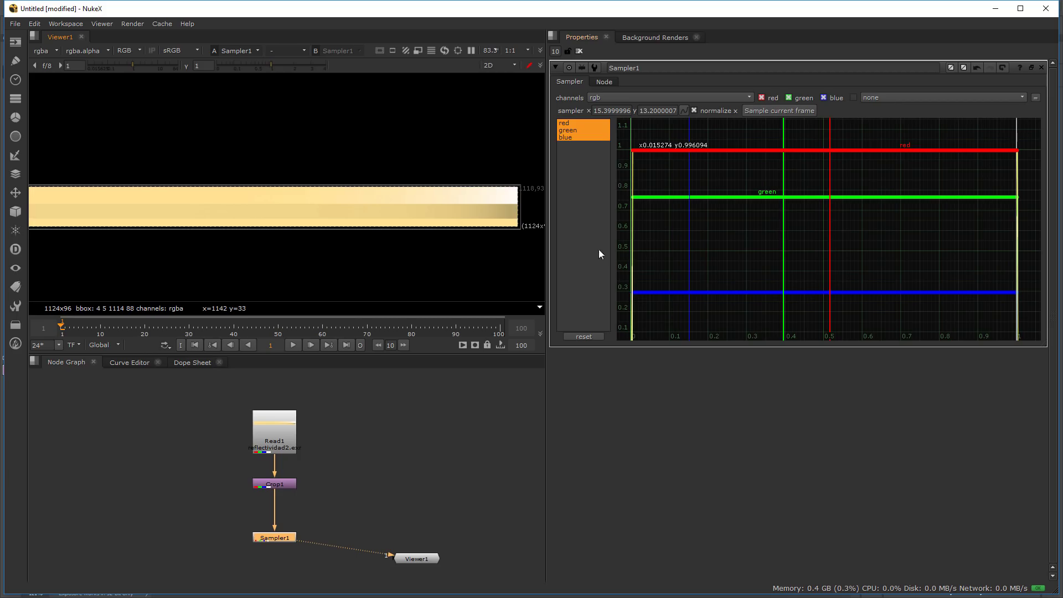
pyautogui.moveTo(642, 139); pyautogui.dragTo(734, 161, button='middle')
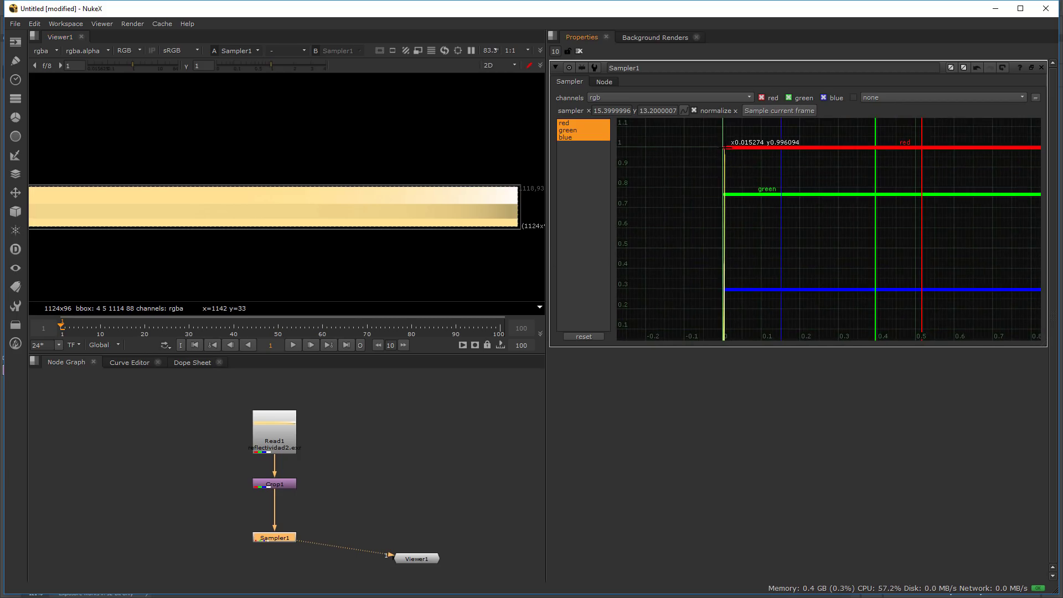
# - Move the sampler point up into the gradient's middle band, at about x 23, y 36.8, and examine its curves
pyautogui.moveTo(814, 246); pyautogui.dragTo(647, 265, button='middle')
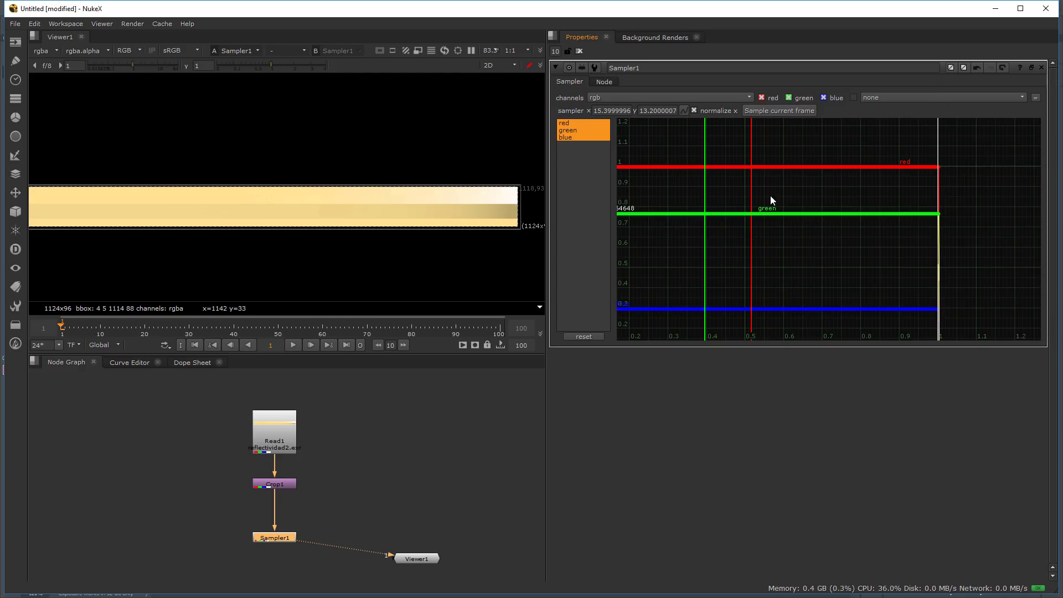
pyautogui.moveTo(266, 221); pyautogui.dragTo(540, 221, button='middle')
pyautogui.moveTo(761, 212); pyautogui.dragTo(875, 220, button='middle')
pyautogui.scroll(5, 354, 222)
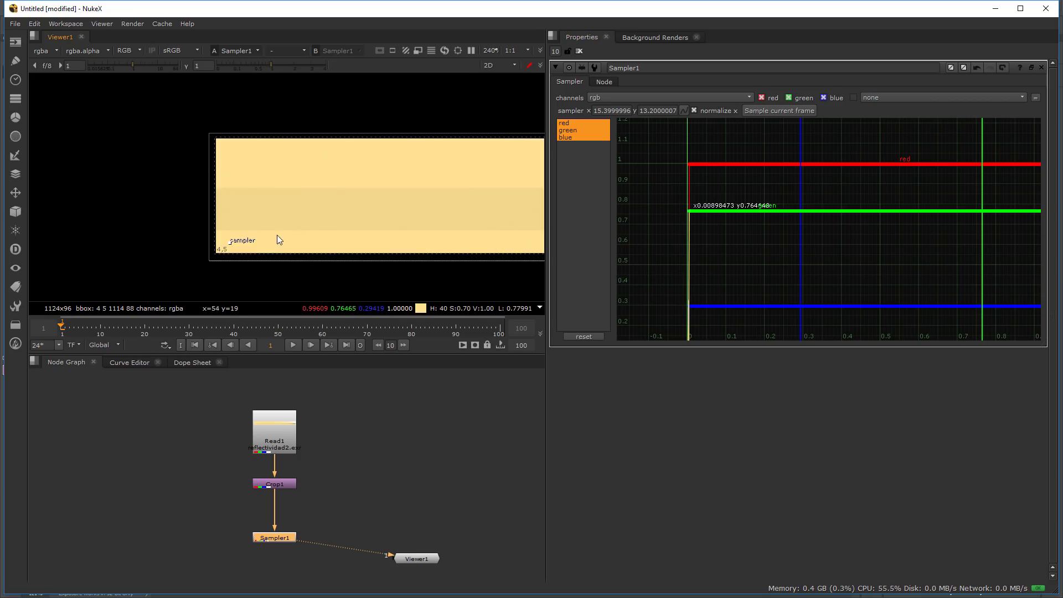
pyautogui.moveTo(230, 243); pyautogui.dragTo(236, 207)
pyautogui.moveTo(809, 246); pyautogui.dragTo(805, 211, button='middle')
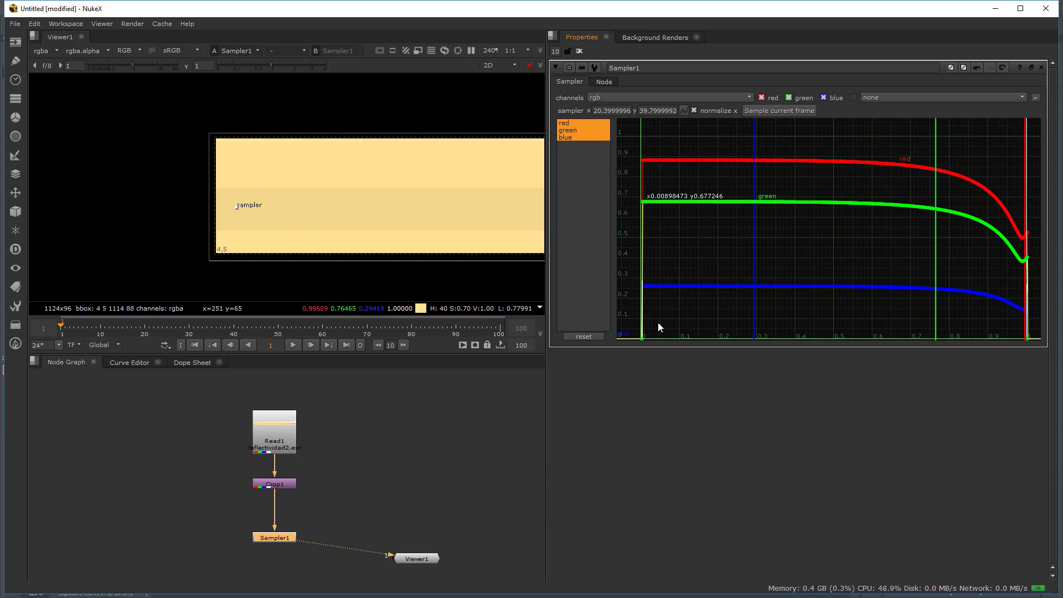
pyautogui.moveTo(236, 209)
pyautogui.mouseDown()
pyautogui.moveTo(238, 239)
pyautogui.moveTo(239, 212)
pyautogui.mouseUp()
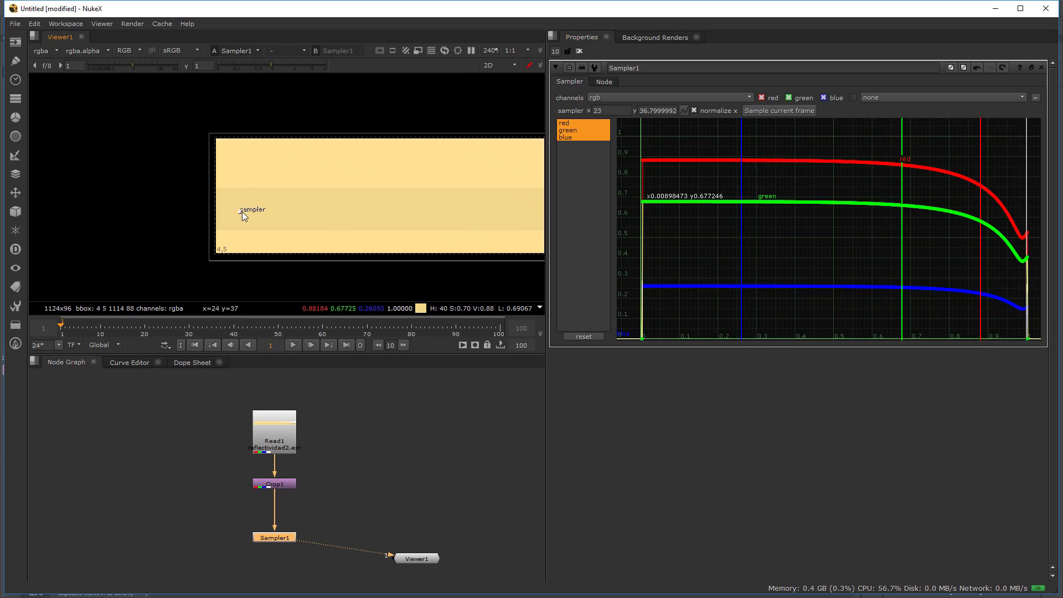
# - Sample the gradient's uppermost band at about x 23.4, y 70.6, and return the sampler point to the middle band
pyautogui.moveTo(240, 211); pyautogui.dragTo(243, 167)
pyautogui.moveTo(939, 168); pyautogui.dragTo(935, 189, button='middle')
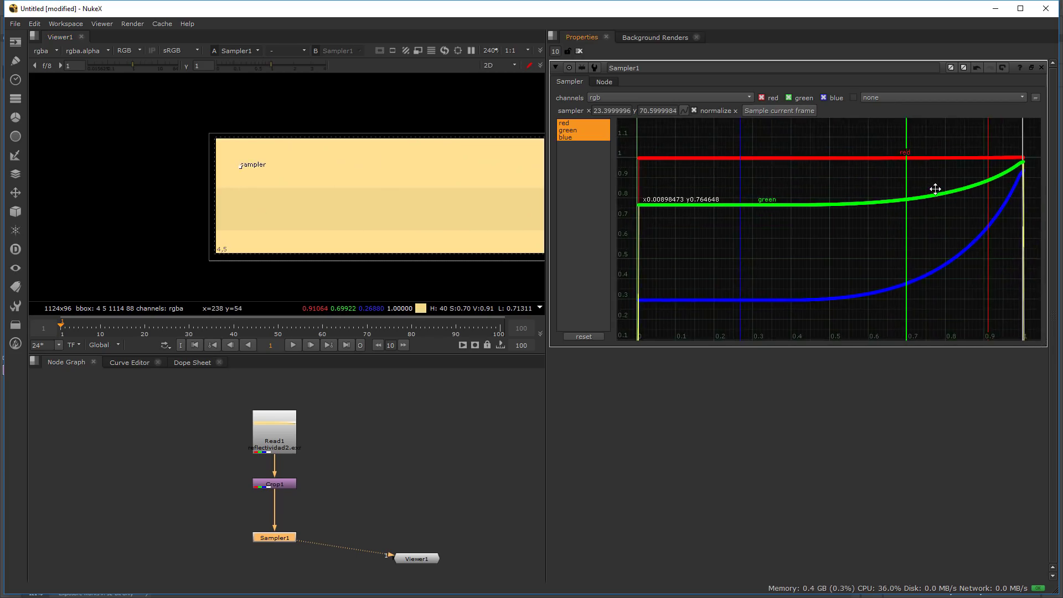
pyautogui.moveTo(238, 167); pyautogui.dragTo(234, 208)
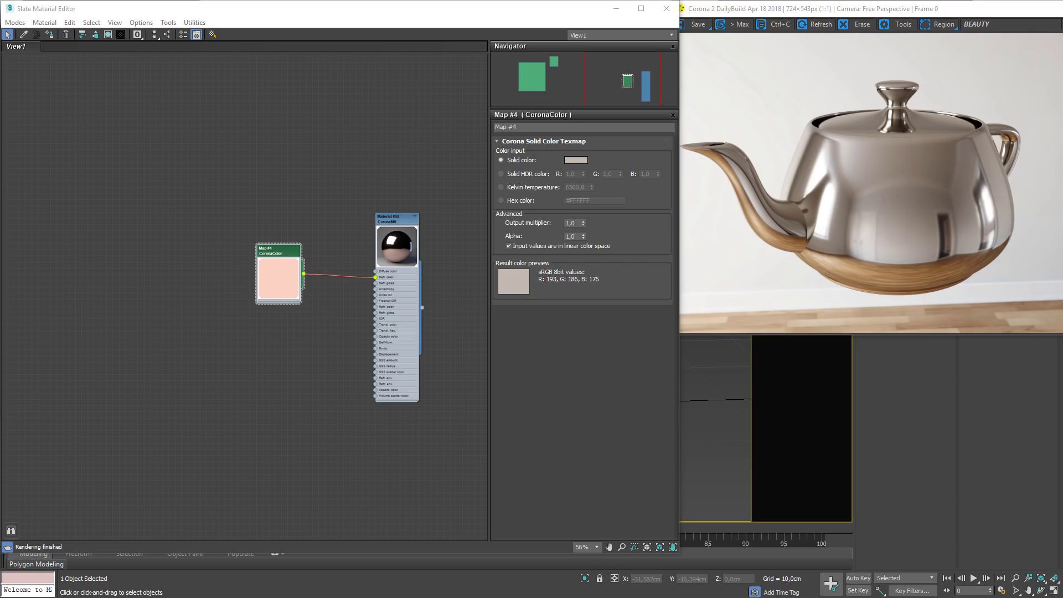
# - Reposition the CoronaColor Map #4 node beside Material #58 in the Slate Material Editor and shift both nodes together
pyautogui.moveTo(414, 339); pyautogui.dragTo(407, 277)
pyautogui.moveTo(277, 221)
pyautogui.mouseDown()
pyautogui.moveTo(242, 214)
pyautogui.moveTo(277, 223)
pyautogui.mouseUp()
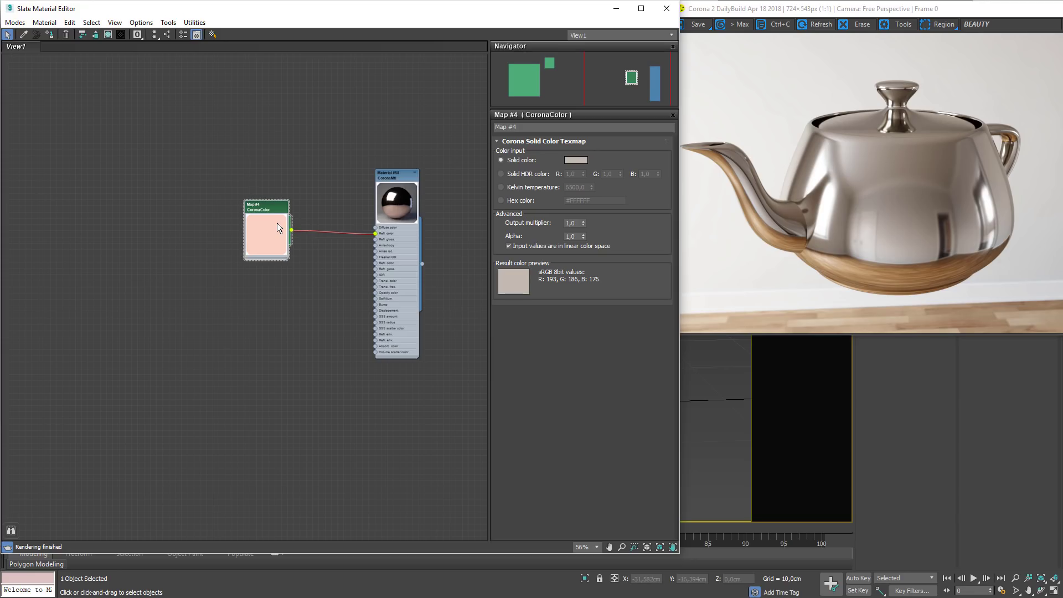
pyautogui.moveTo(277, 222)
pyautogui.mouseDown()
pyautogui.moveTo(243, 212)
pyautogui.moveTo(268, 238)
pyautogui.mouseUp()
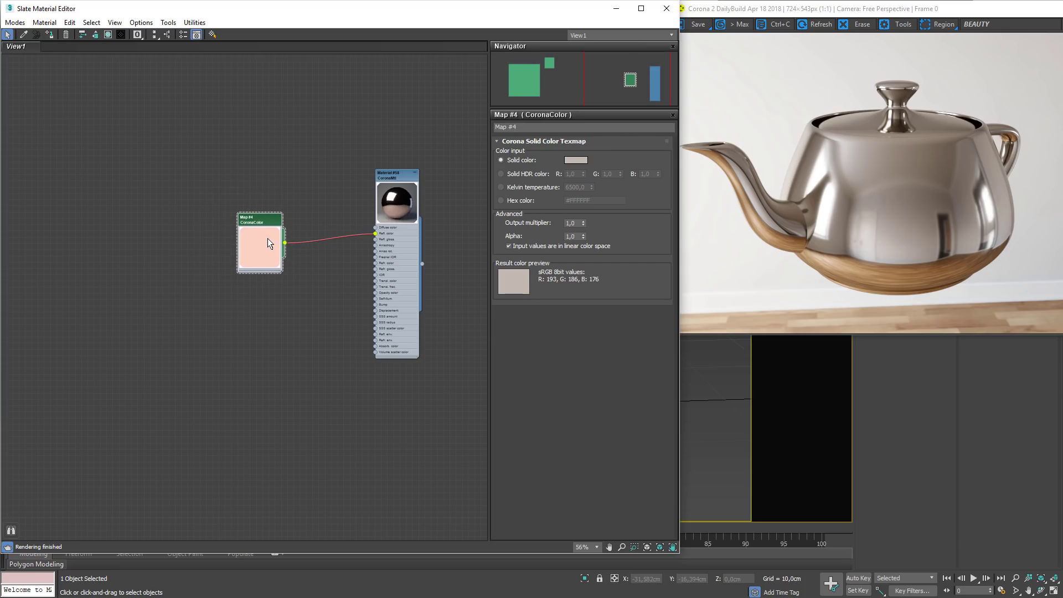
pyautogui.moveTo(268, 239); pyautogui.dragTo(232, 225)
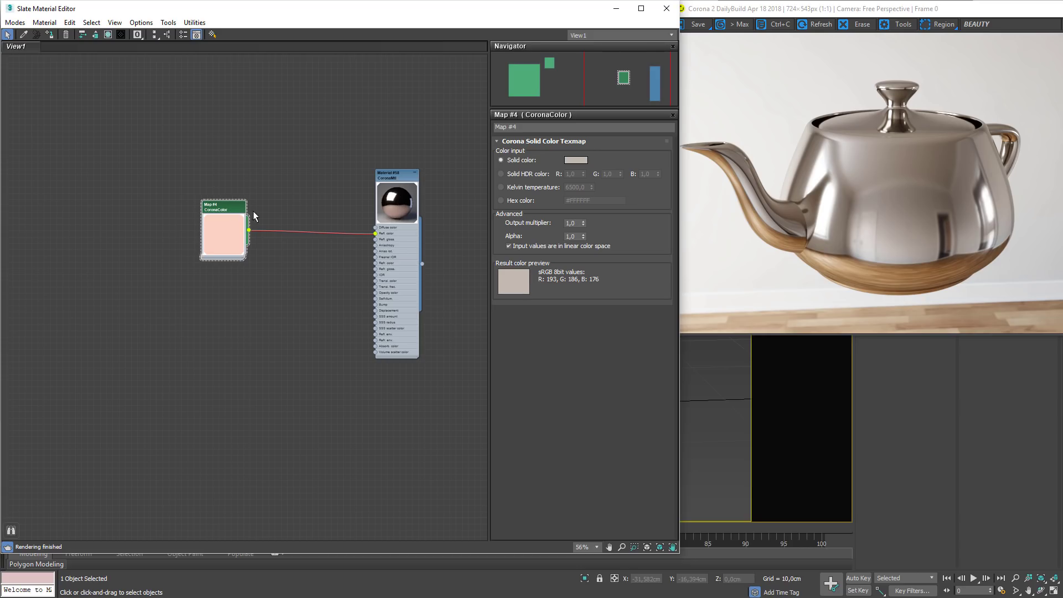
pyautogui.moveTo(227, 221); pyautogui.dragTo(289, 219)
pyautogui.scroll(-1, 275, 225)
pyautogui.moveTo(222, 134); pyautogui.dragTo(433, 423)
pyautogui.moveTo(382, 216); pyautogui.dragTo(353, 221)
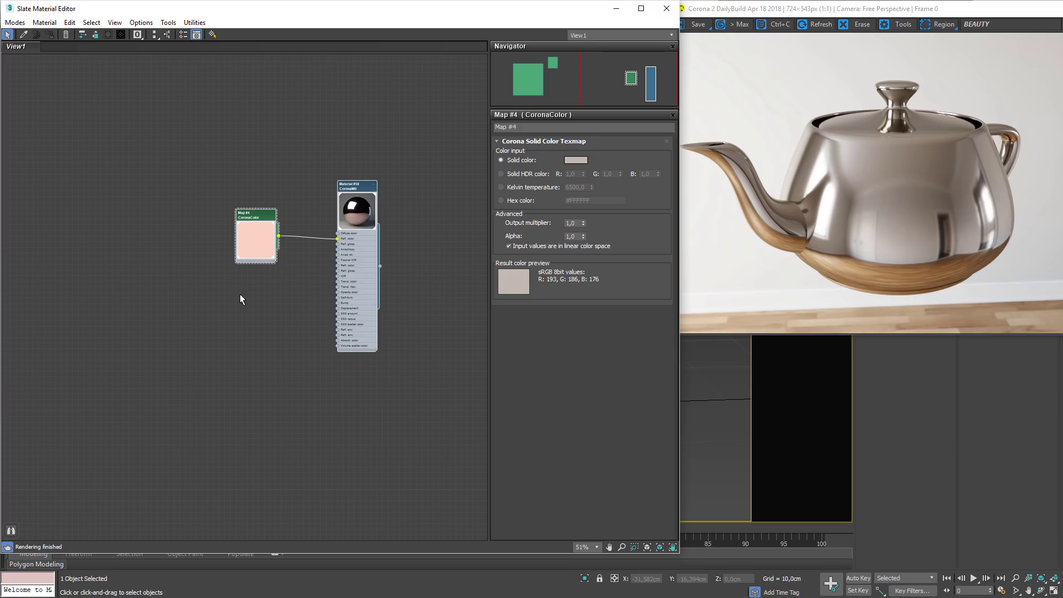
pyautogui.moveTo(241, 299); pyautogui.dragTo(263, 293, button='middle')
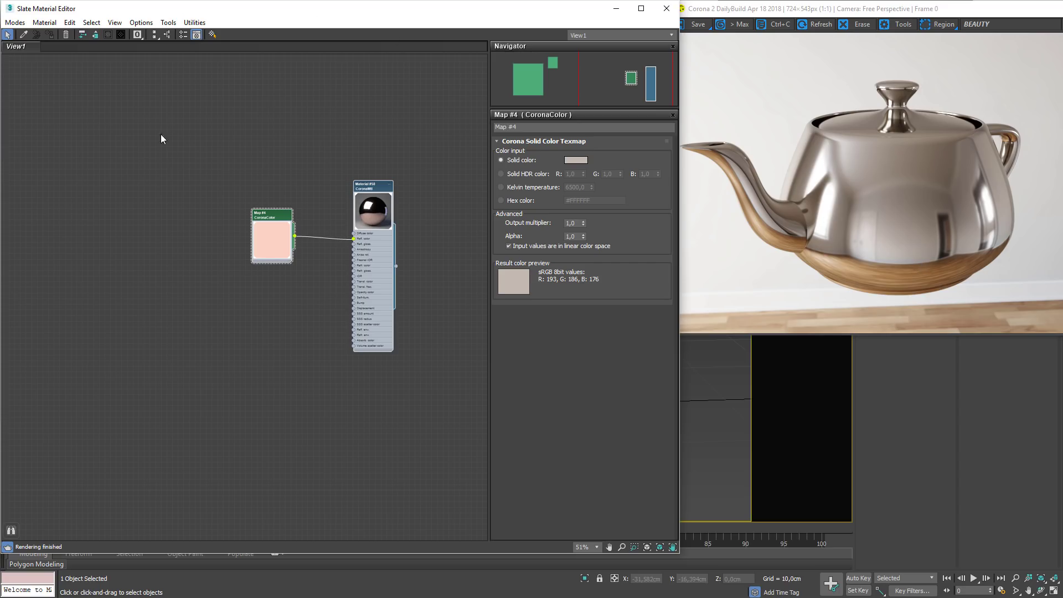
pyautogui.moveTo(377, 244); pyautogui.dragTo(427, 249, button='middle')
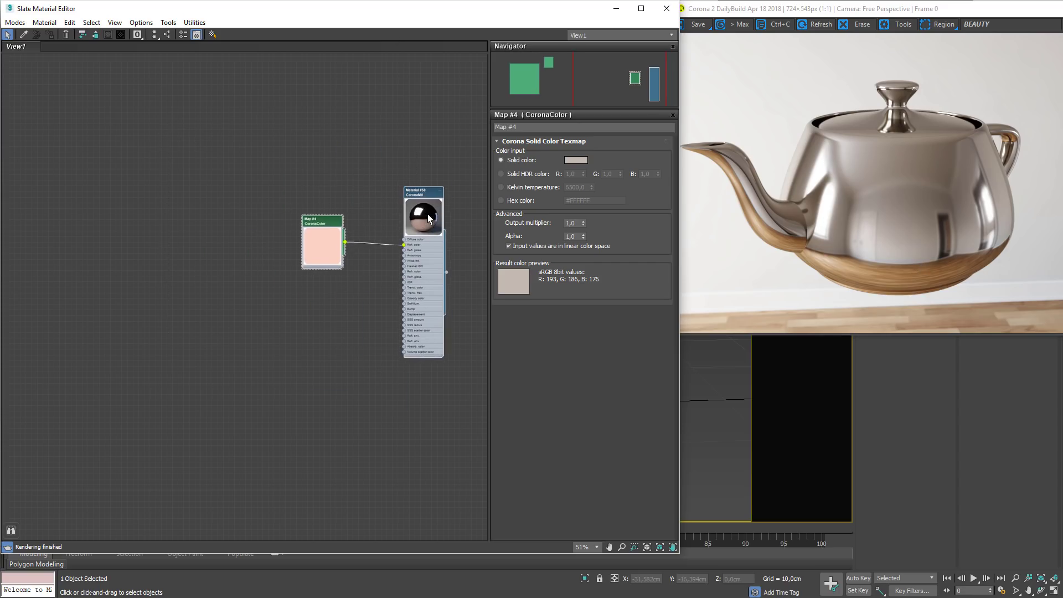
pyautogui.moveTo(420, 225); pyautogui.dragTo(373, 222, button='middle')
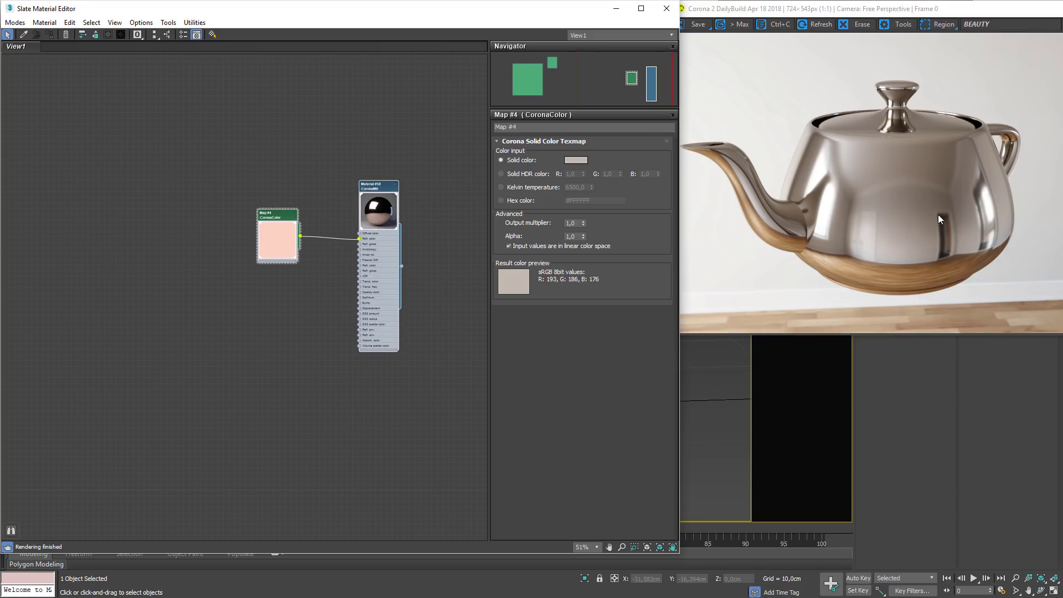
pyautogui.keyDown('alt'); pyautogui.moveTo(699, 357); pyautogui.dragTo(731, 405, button='middle'); pyautogui.keyUp('alt')
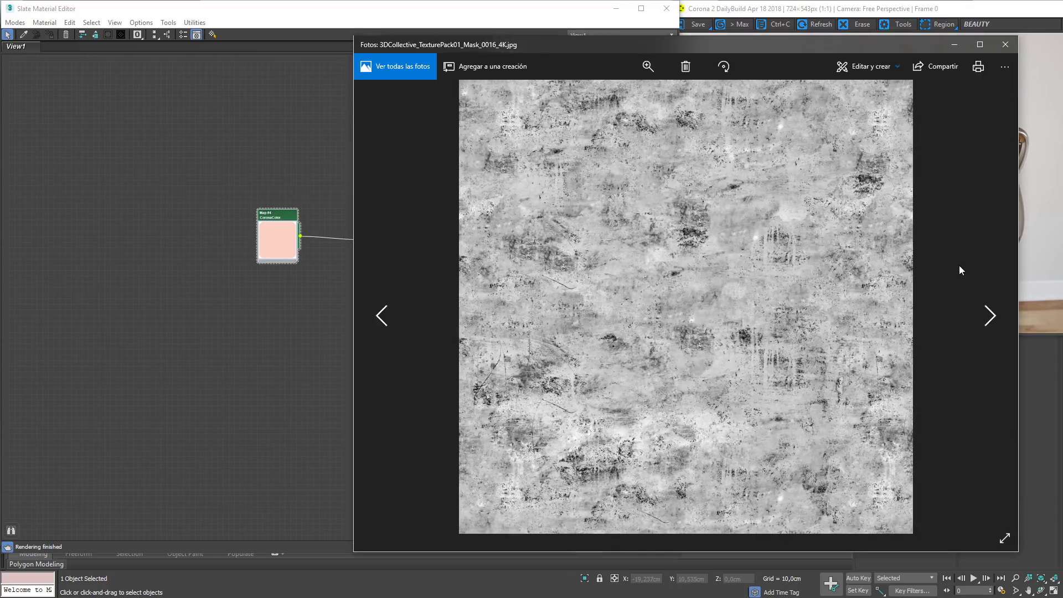
# - Review the mask images 3DCollective_TexturePack01_Mask_0016_4K.jpg and 3DCollective_TexturePack01_Mask_0027_4K_Normalized.jpg, closing each preview
pyautogui.click(1005, 45)
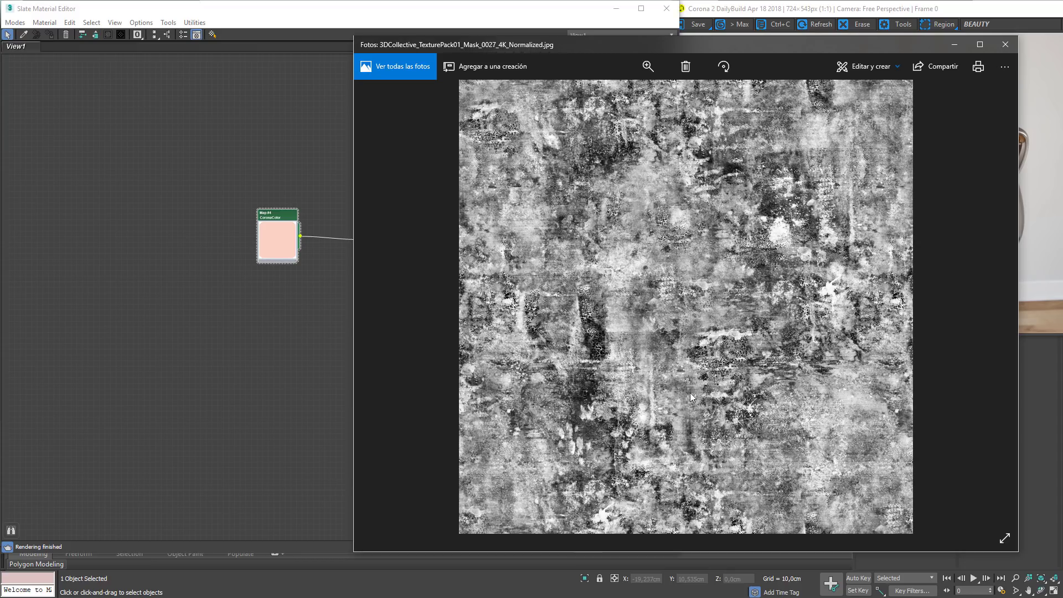
pyautogui.click(1005, 44)
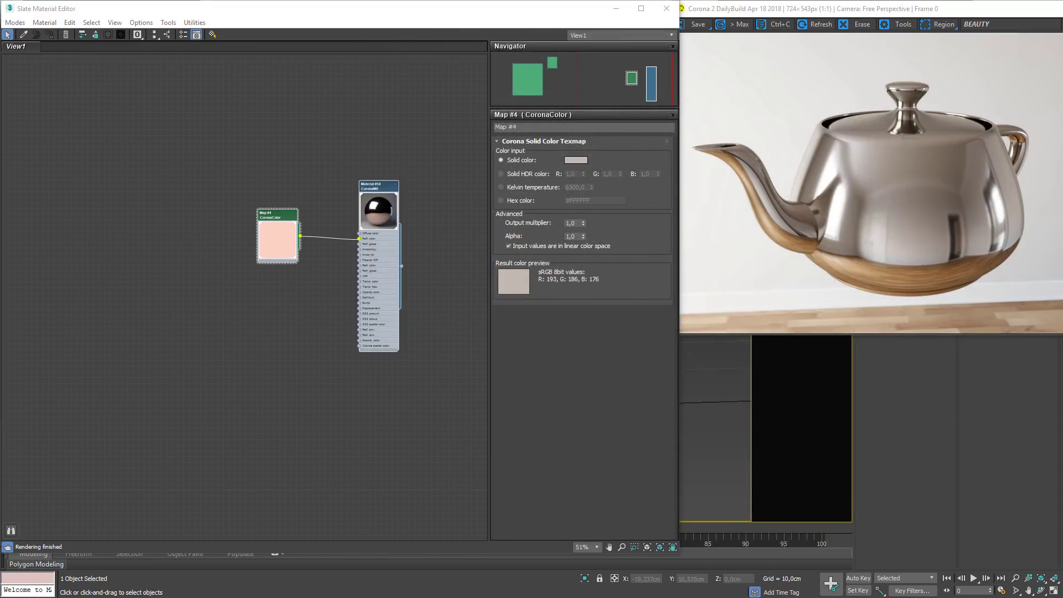
# - Add the 3DCollective_TexturePack01_Mask_0027_4K_Normalized.jpg bitmap to the node graph and feed it into a new Output map
pyautogui.moveTo(259, 307); pyautogui.dragTo(112, 305)
pyautogui.scroll(2, 277, 240)
pyautogui.rightClick(191, 326)
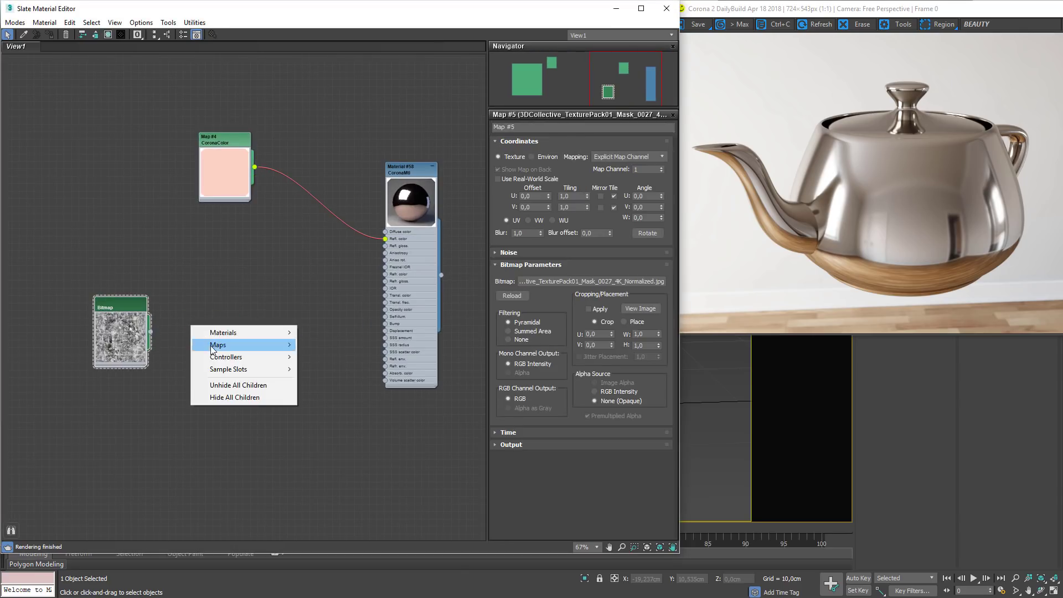
pyautogui.moveTo(222, 345)
pyautogui.moveTo(139, 345)
pyautogui.click(89, 369)
pyautogui.scroll(2, 120, 347)
pyautogui.moveTo(120, 344); pyautogui.dragTo(81, 343)
pyautogui.moveTo(174, 335); pyautogui.dragTo(175, 334)
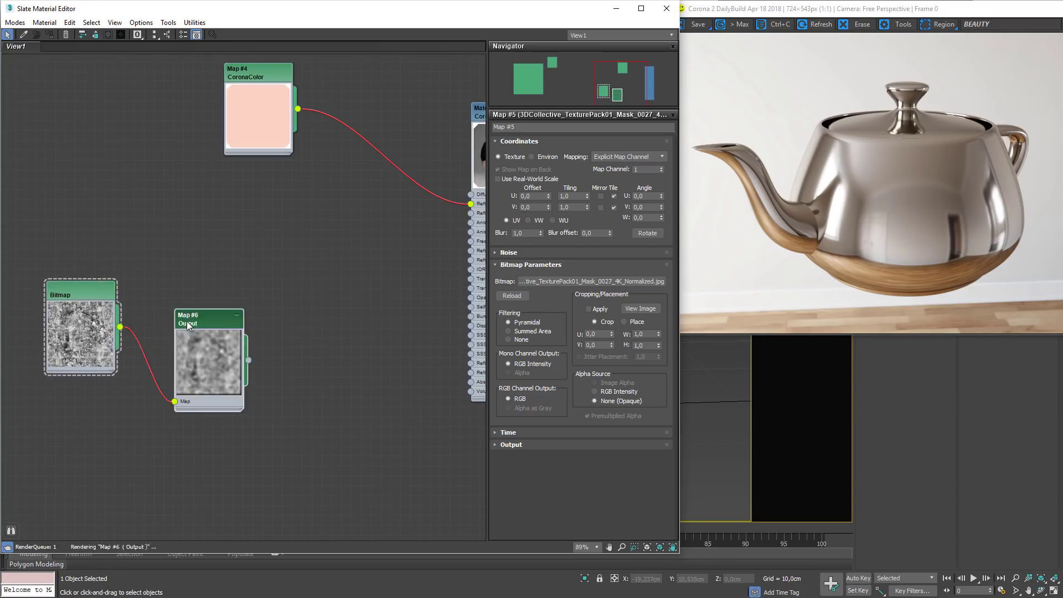
# - Enable the color map on the Output map and raise the curve's starting point to about 0.536
pyautogui.scroll(2, 142, 320)
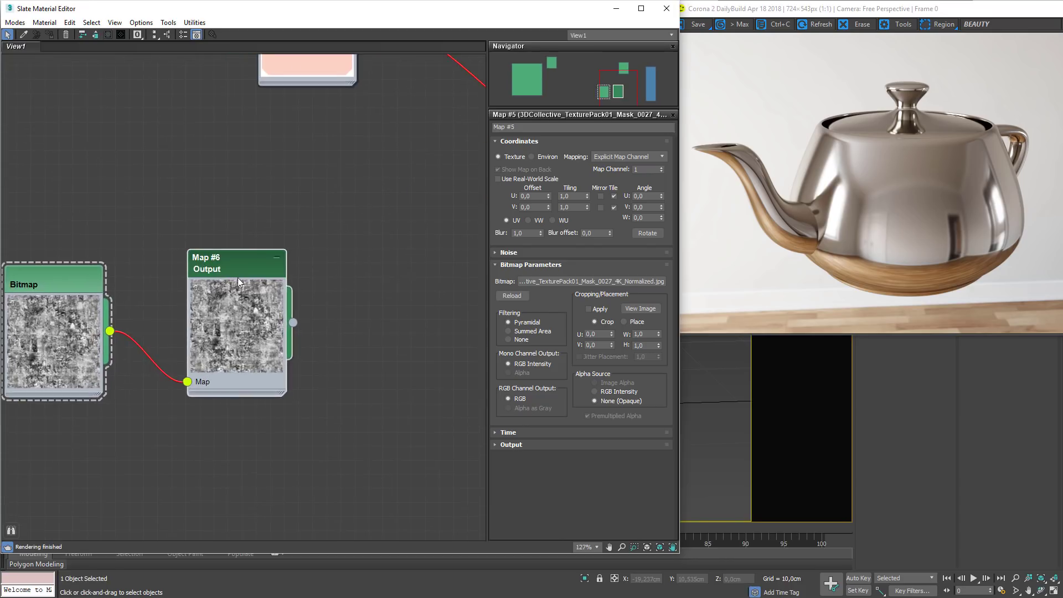
pyautogui.doubleClick(244, 265)
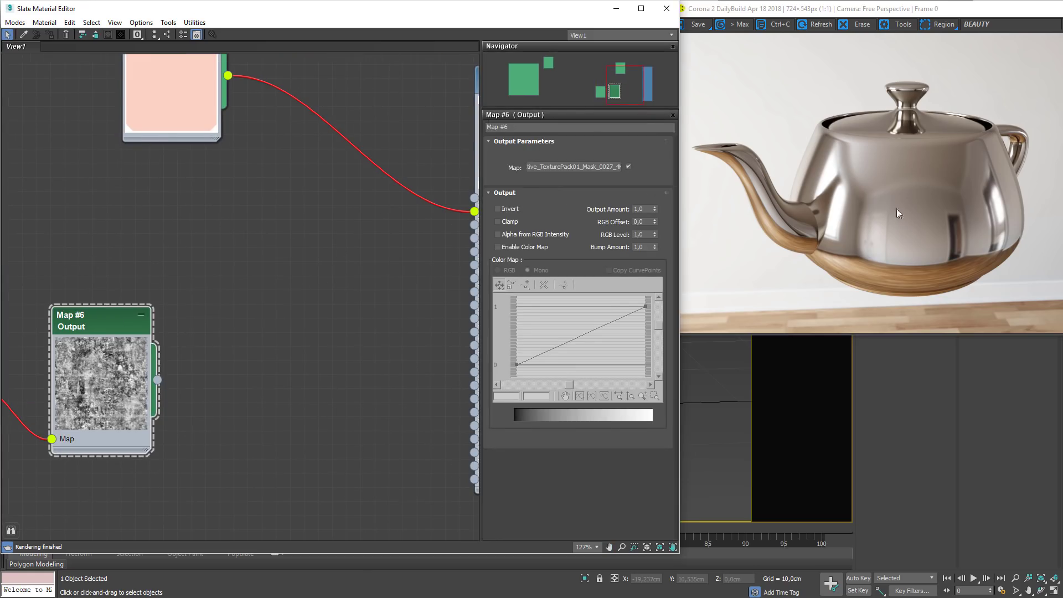
pyautogui.click(510, 250)
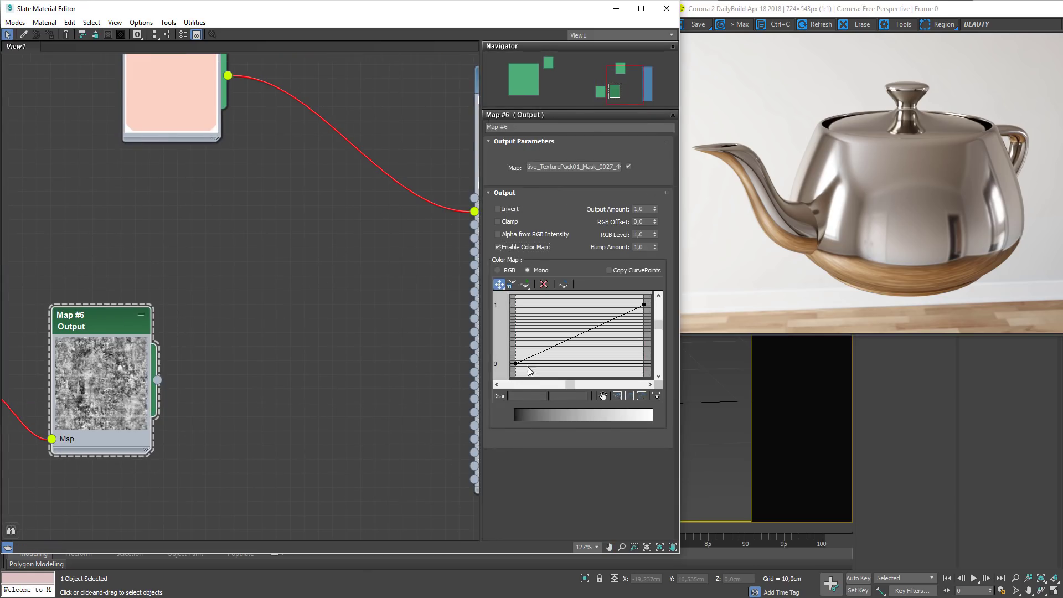
pyautogui.moveTo(517, 364); pyautogui.dragTo(519, 331)
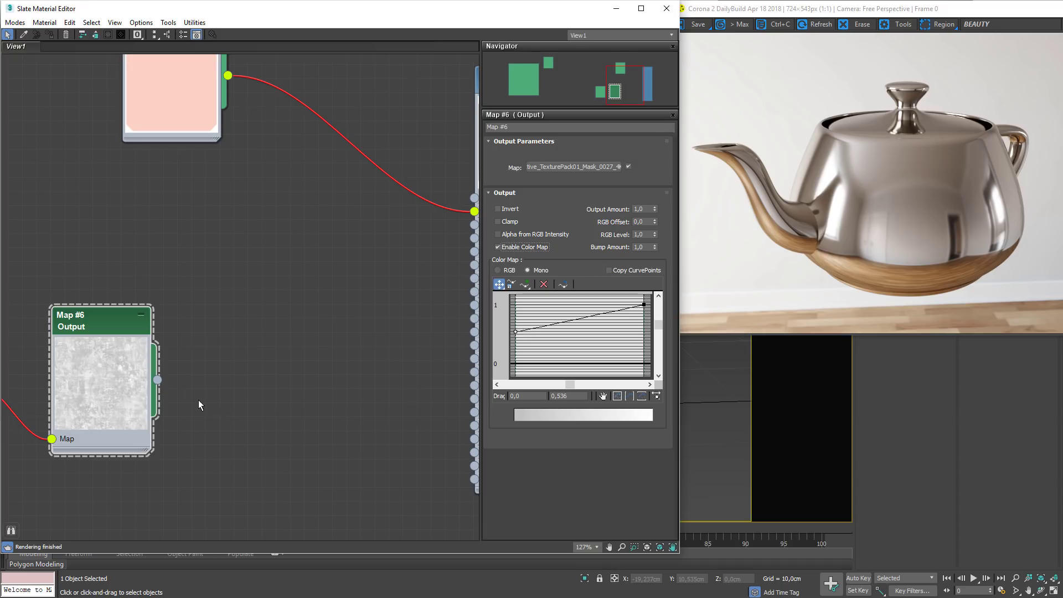
# - Connect the Output map to the Refl. gloss. input of the CoronaMtl Material #58
pyautogui.scroll(-1, 164, 378)
pyautogui.moveTo(151, 373); pyautogui.dragTo(320, 365)
pyautogui.moveTo(319, 365); pyautogui.dragTo(242, 370, button='middle')
pyautogui.moveTo(71, 380); pyautogui.dragTo(361, 239)
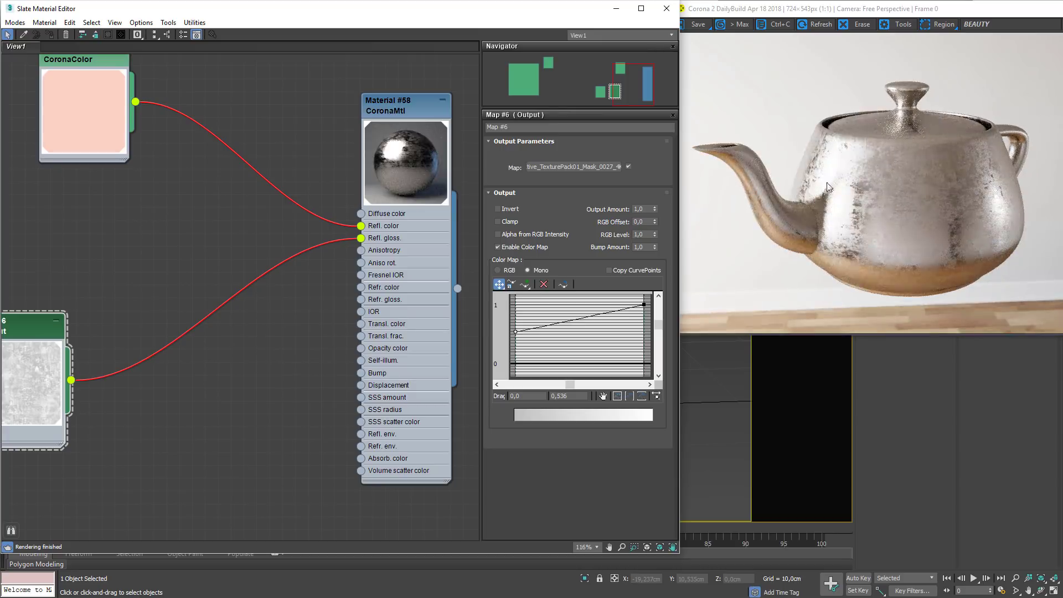
# - Set the end point of the Output map's curve to a value of 0.9
pyautogui.scroll(1, 906, 167)
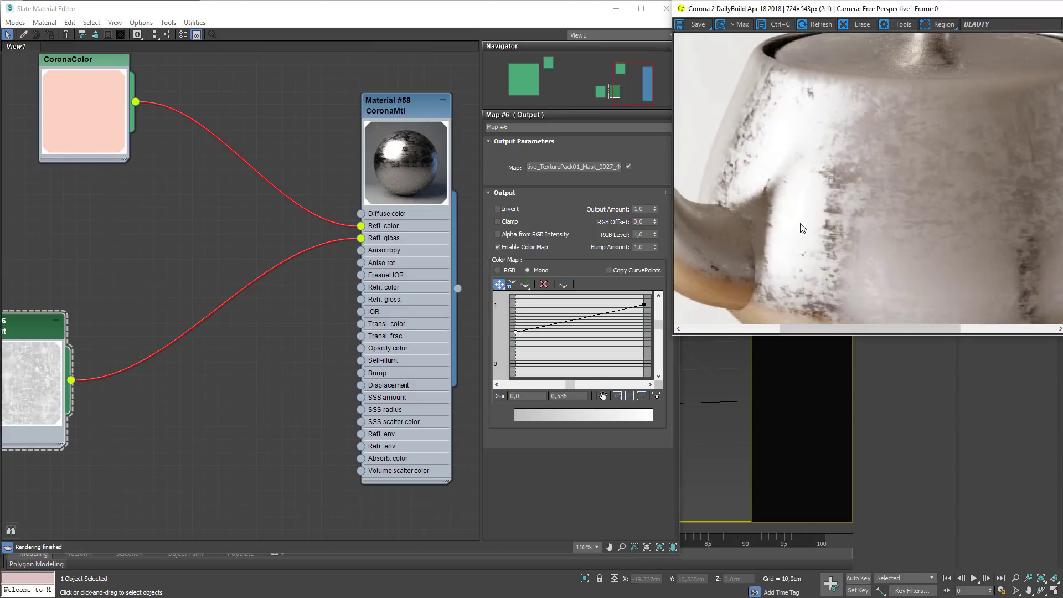
pyautogui.click(643, 305)
pyautogui.click(565, 396)
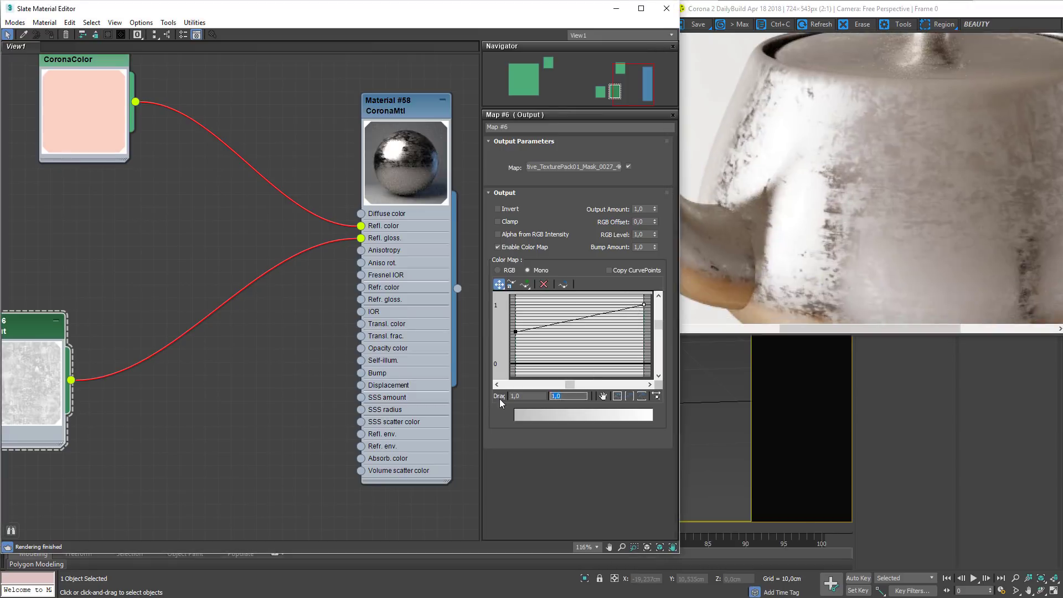
pyautogui.write('0,9')
pyautogui.press('Return')
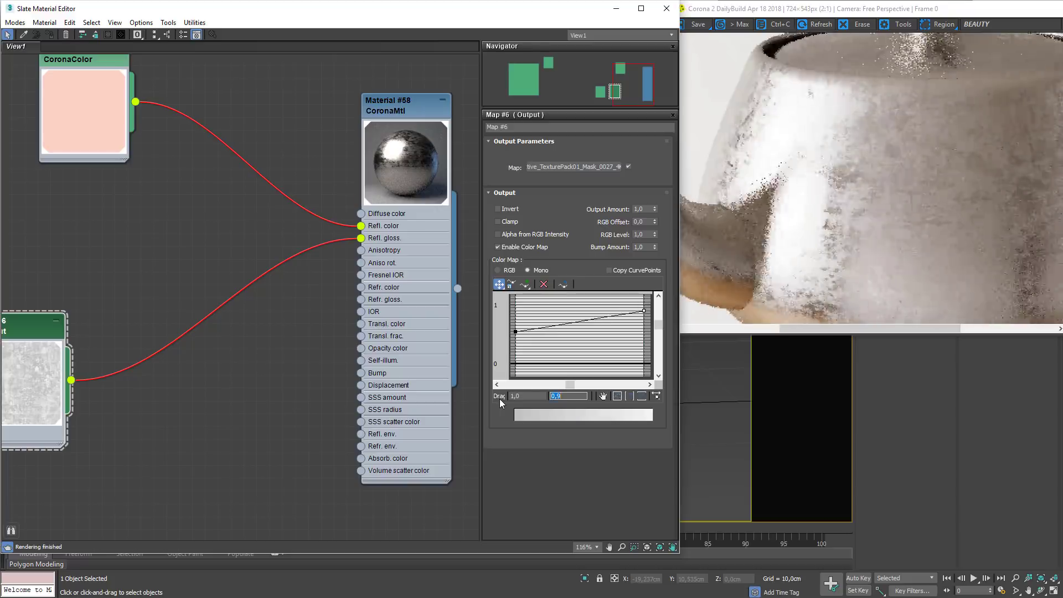
# - Set the starting point of the Output map's curve to a value of 0.85
pyautogui.click(527, 332)
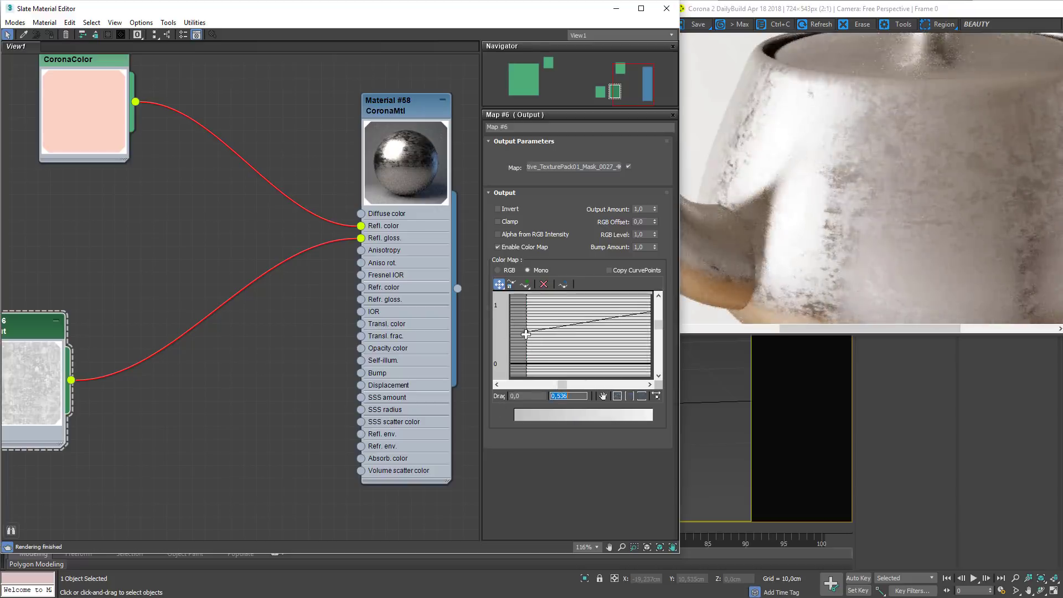
pyautogui.moveTo(527, 332); pyautogui.dragTo(526, 314)
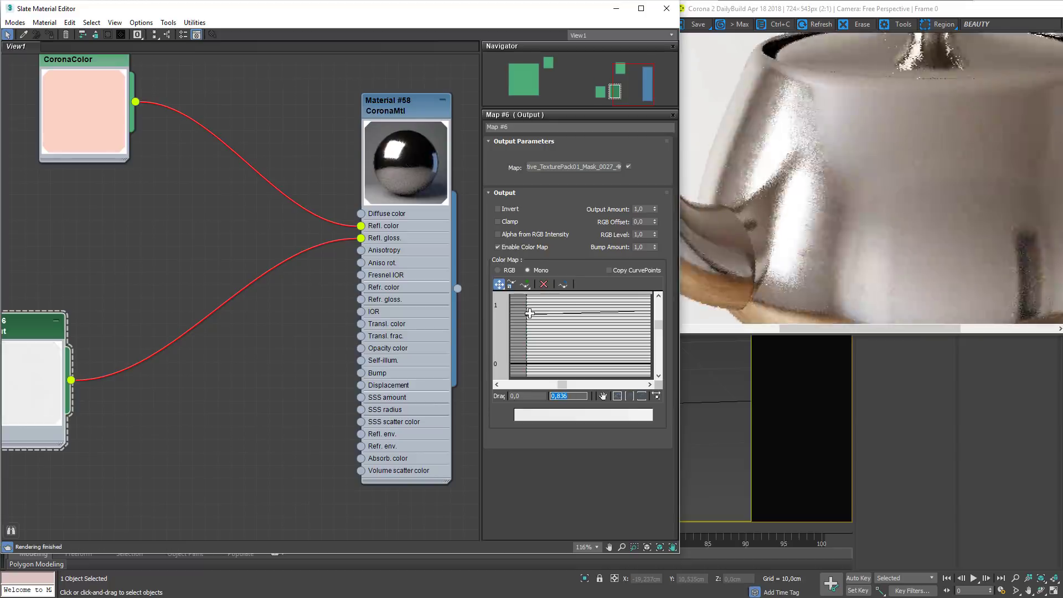
pyautogui.click(840, 194)
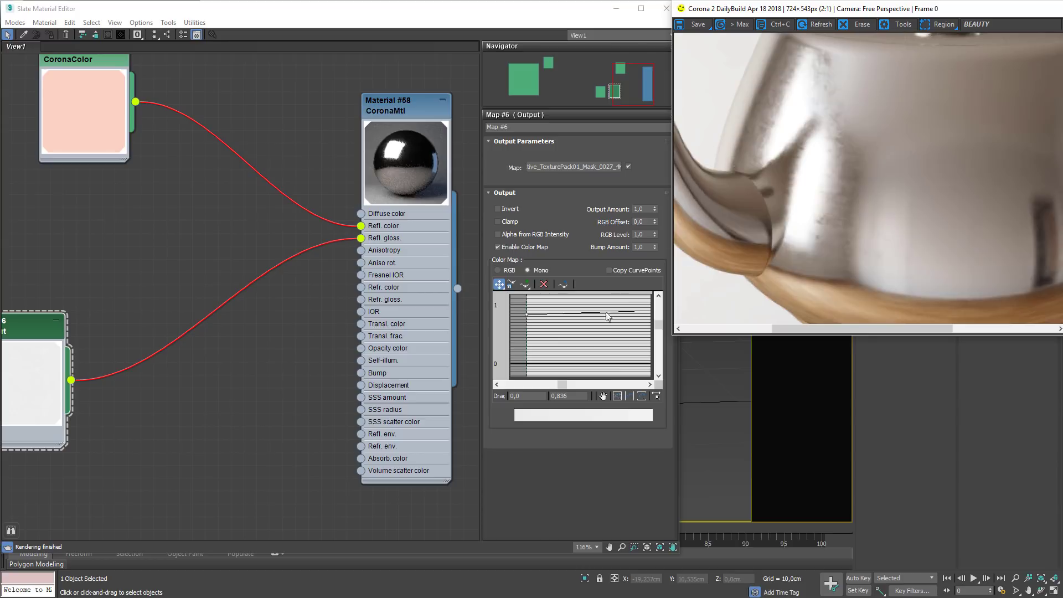
pyautogui.click(570, 396)
pyautogui.write('85')
pyautogui.press('Return')
# - Inspect the teapot's reflections in the interactive render, both close up and as a whole
pyautogui.scroll(-1, 1014, 260)
pyautogui.scroll(1, 994, 186)
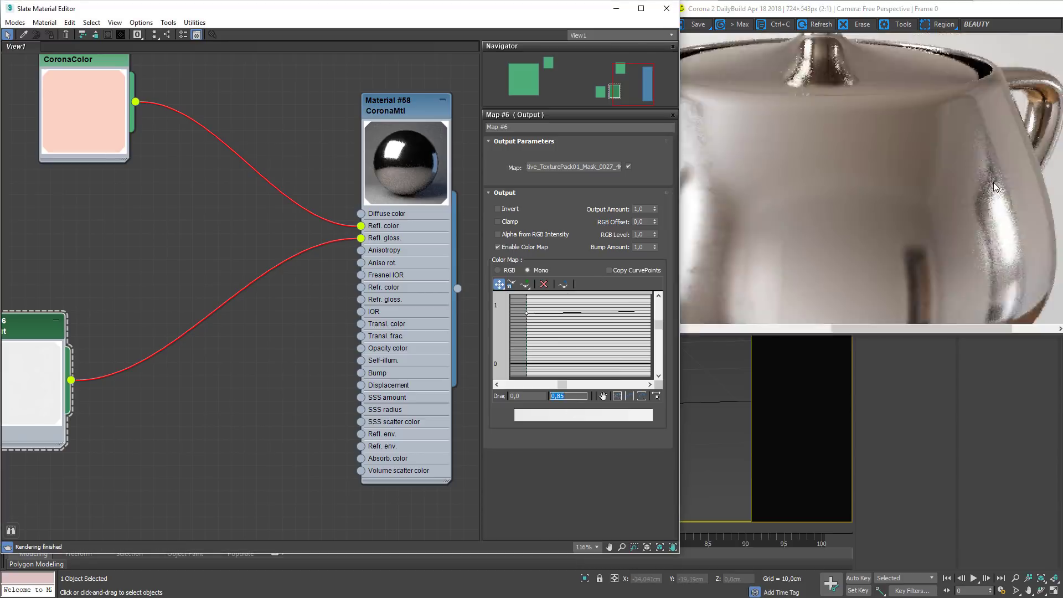
pyautogui.click(995, 187)
pyautogui.scroll(-1, 996, 187)
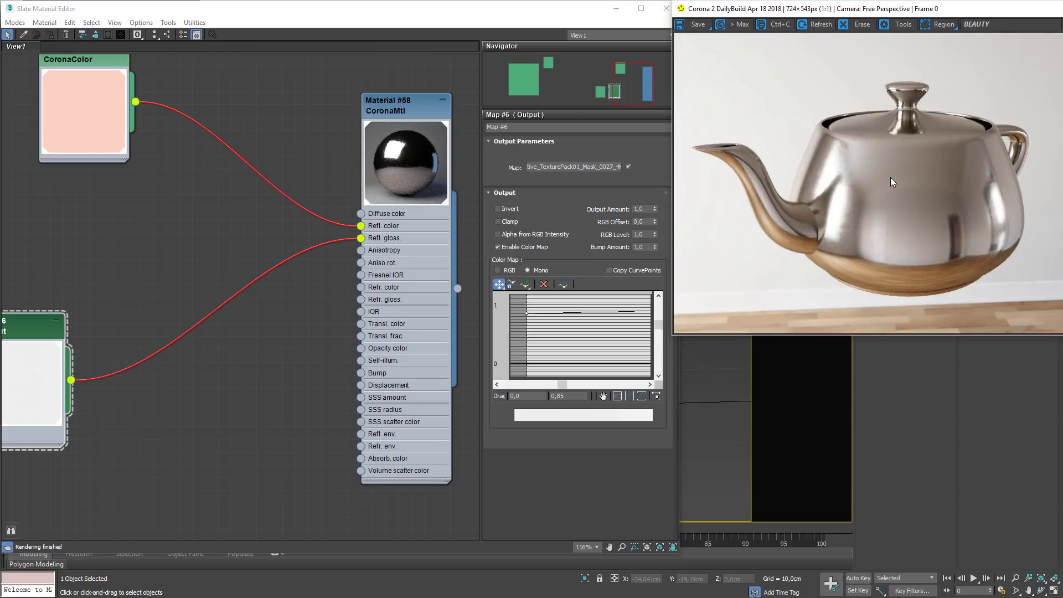
pyautogui.scroll(1, 889, 178)
pyautogui.scroll(-1, 879, 175)
# - Rearrange the graph by moving the CoronaColor node up and the Bitmap and Output nodes together, farther from the material
pyautogui.scroll(-1, 166, 332)
pyautogui.moveTo(15, 375); pyautogui.dragTo(226, 368, button='middle')
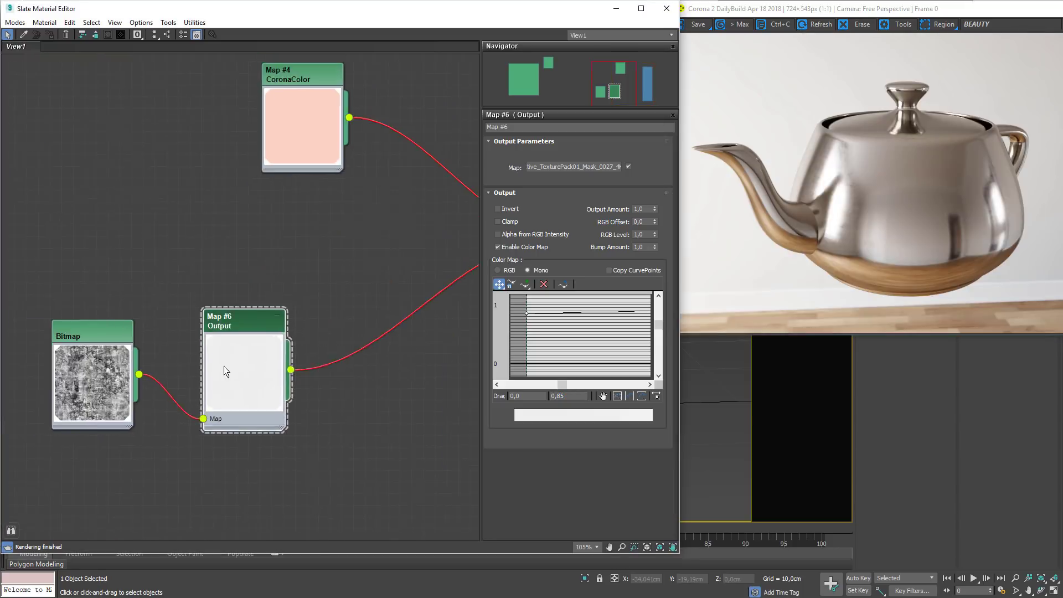
pyautogui.scroll(-2, 225, 369)
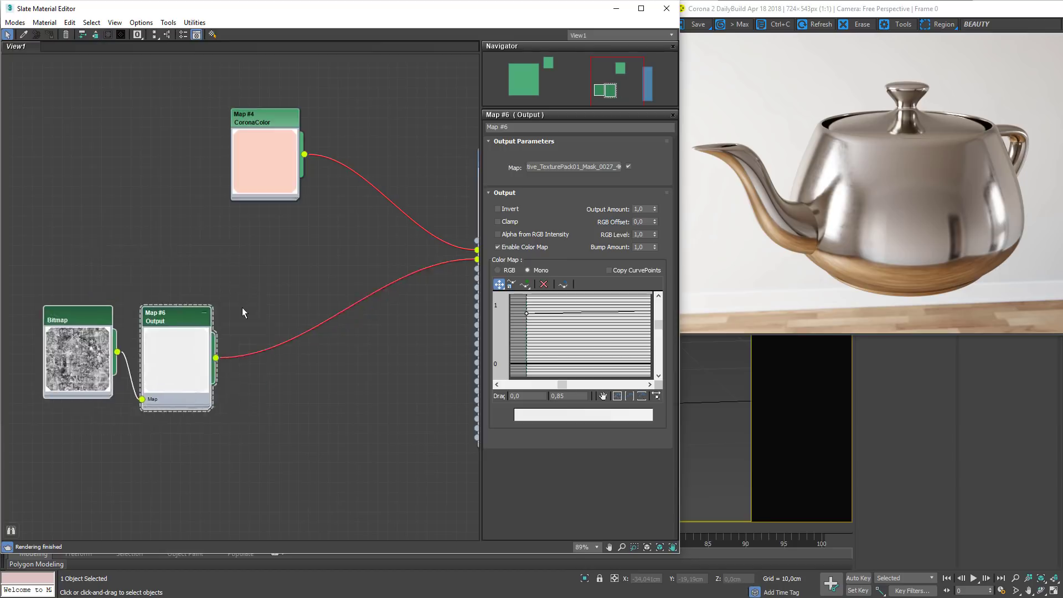
pyautogui.scroll(-7, 222, 332)
pyautogui.scroll(1, 241, 228)
pyautogui.moveTo(242, 227); pyautogui.dragTo(227, 140)
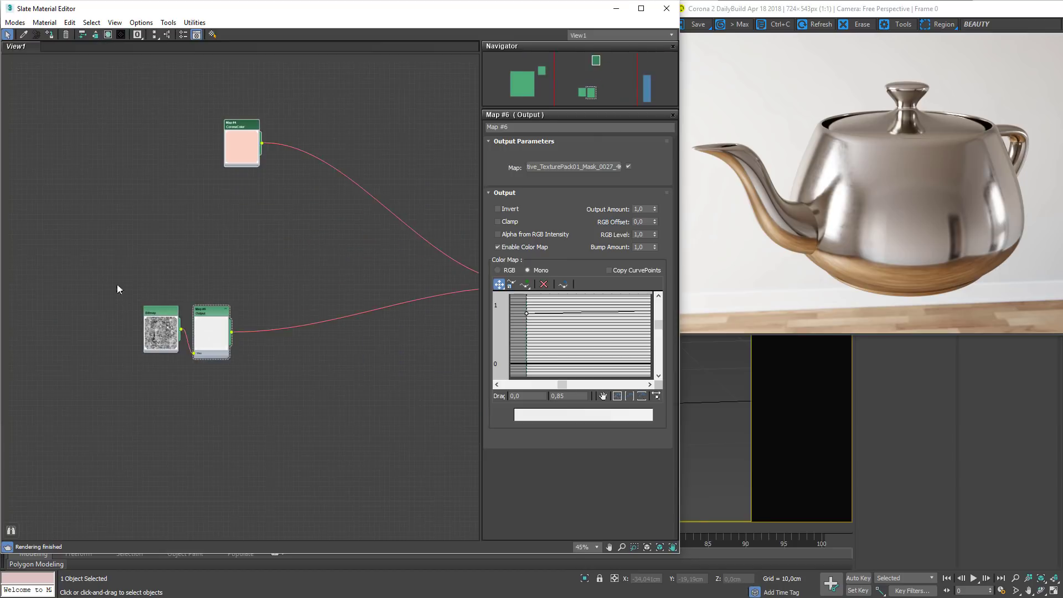
pyautogui.moveTo(216, 337); pyautogui.dragTo(175, 308)
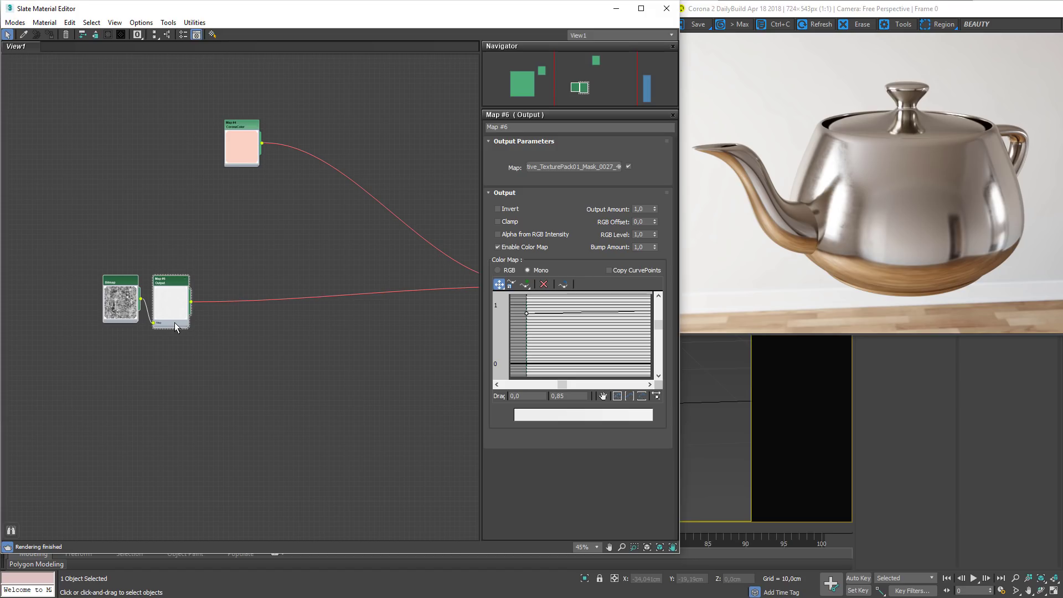
# - Bring the bitmap 3DCollective_TexturePack01_Dedos_0007_8K_Inv.jpg into the graph below the Output node and view its image at full size
pyautogui.click(205, 236)
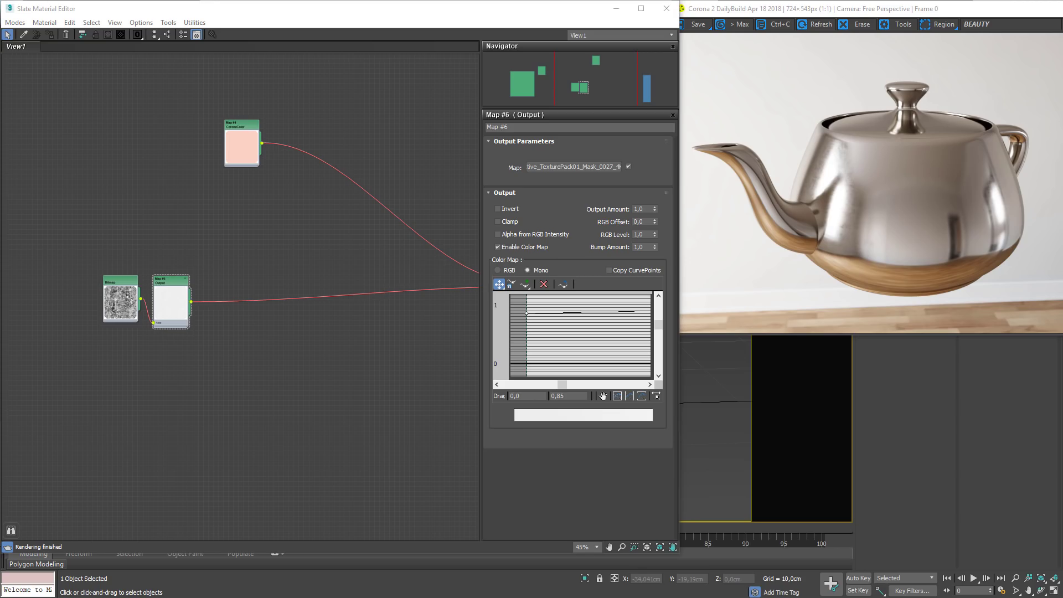
pyautogui.click(266, 346)
pyautogui.moveTo(275, 347); pyautogui.dragTo(225, 347)
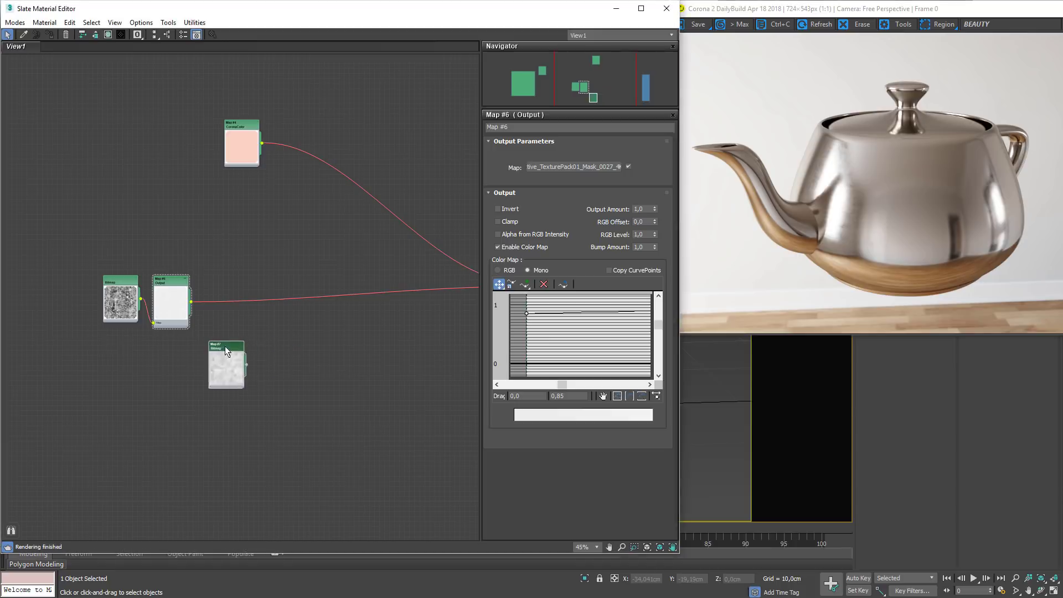
pyautogui.doubleClick(225, 347)
pyautogui.click(637, 309)
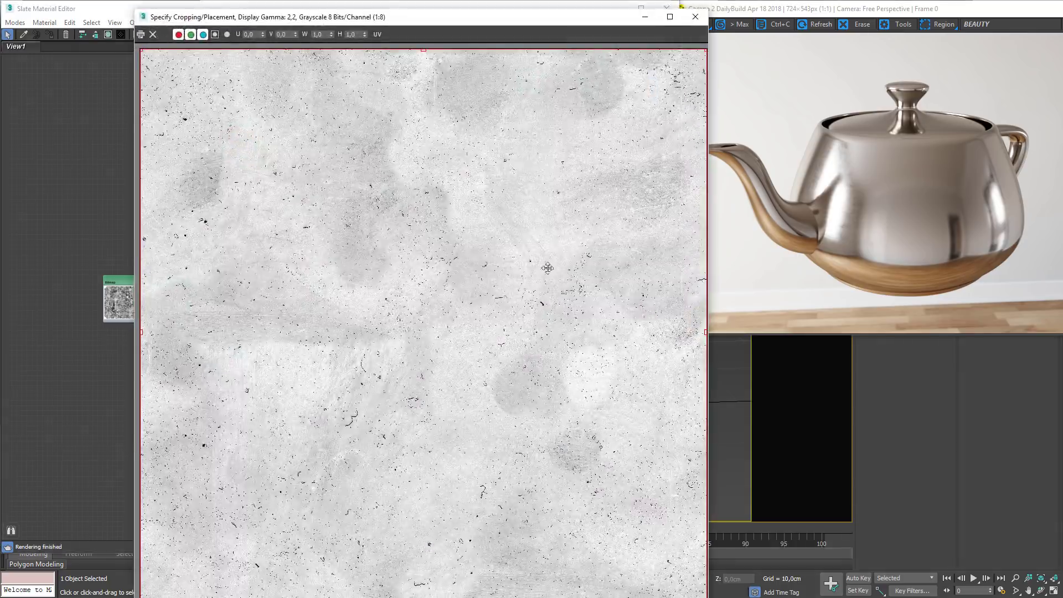
pyautogui.click(696, 16)
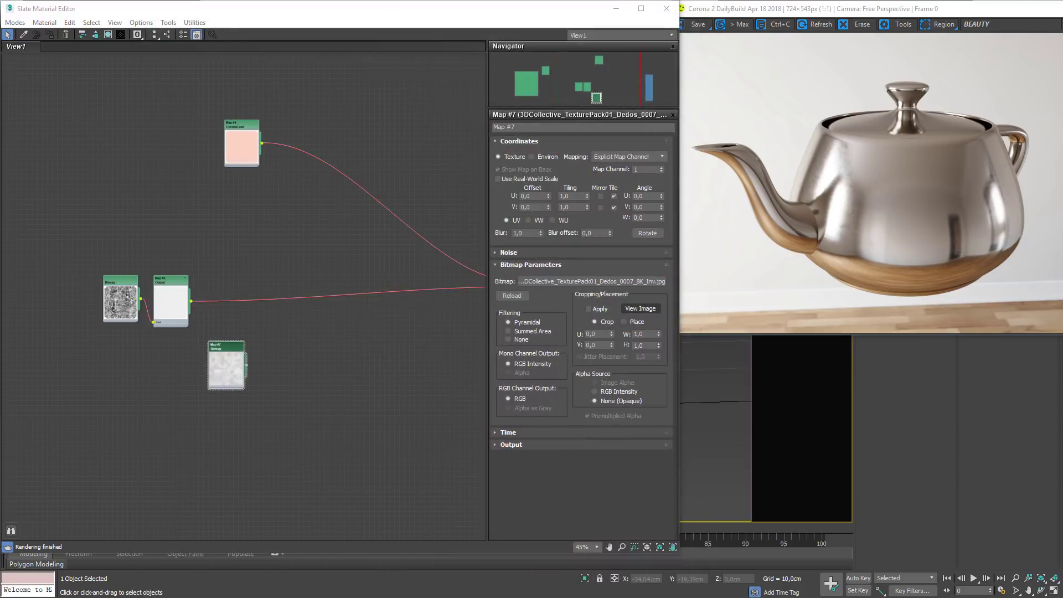
# - Add the Dedos_0004_4K_Inv.jpg bitmap to the graph and place it just below the existing Bitmap and Output pair
pyautogui.moveTo(156, 371); pyautogui.dragTo(155, 368)
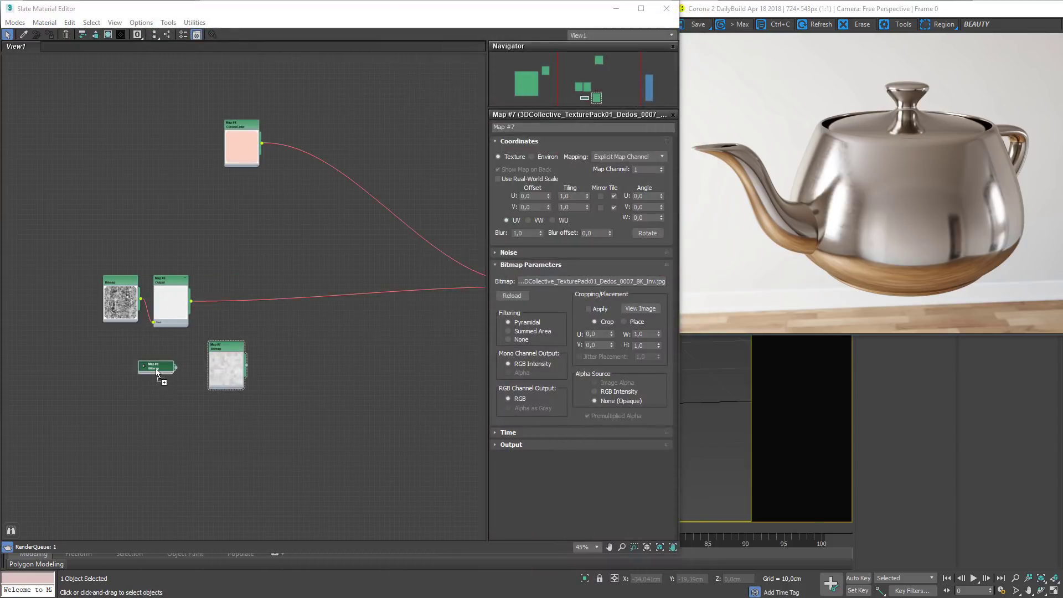
pyautogui.scroll(6, 169, 330)
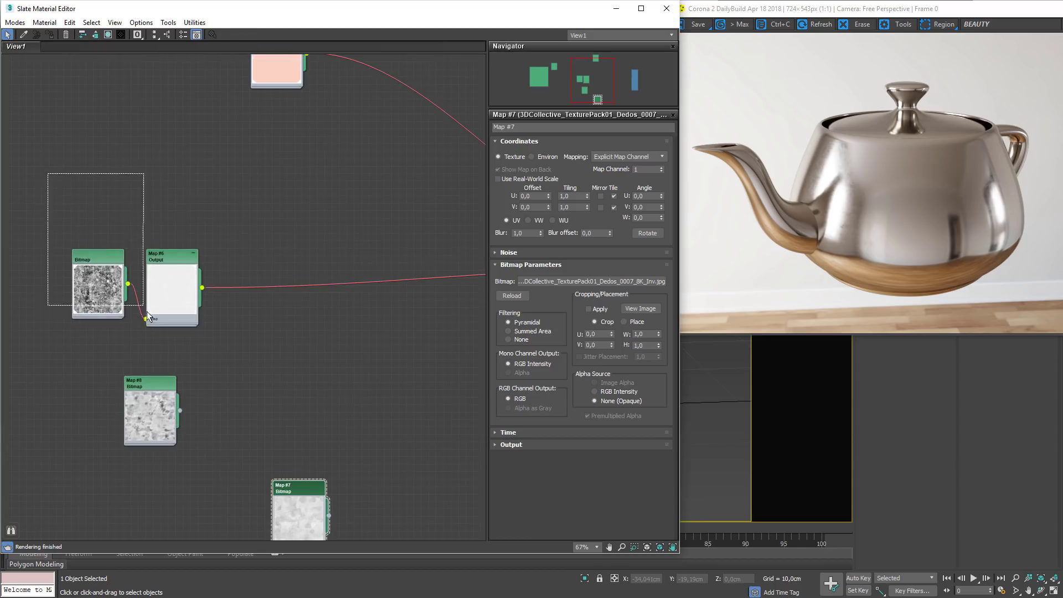
pyautogui.moveTo(164, 284); pyautogui.dragTo(155, 274)
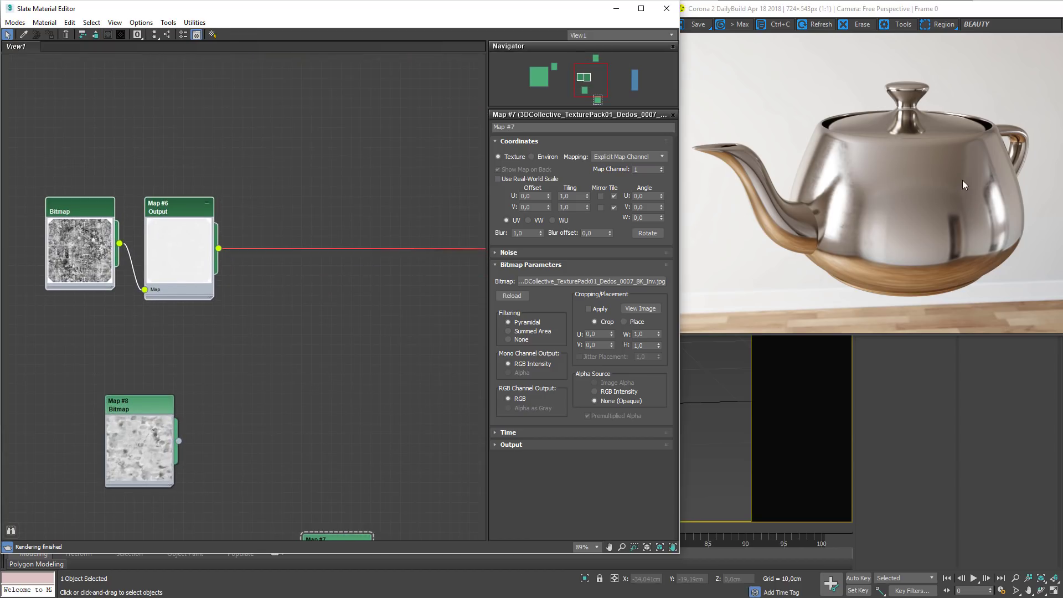
pyautogui.moveTo(144, 410); pyautogui.dragTo(173, 361)
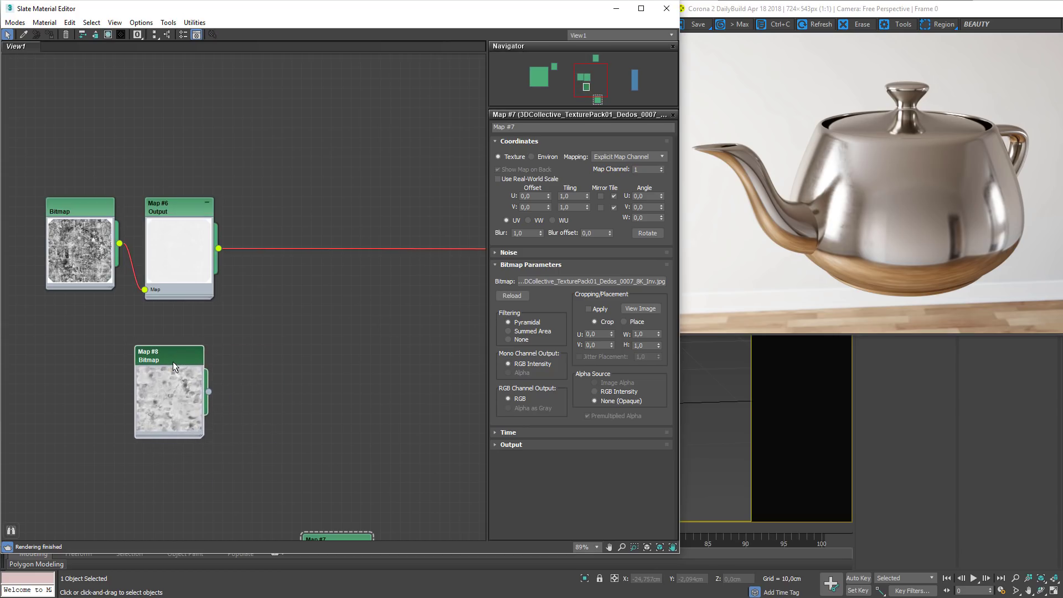
# - Add a Composite map, feed the Output map into its Layer 1, and connect it to the material's reflection glossiness
pyautogui.rightClick(326, 188)
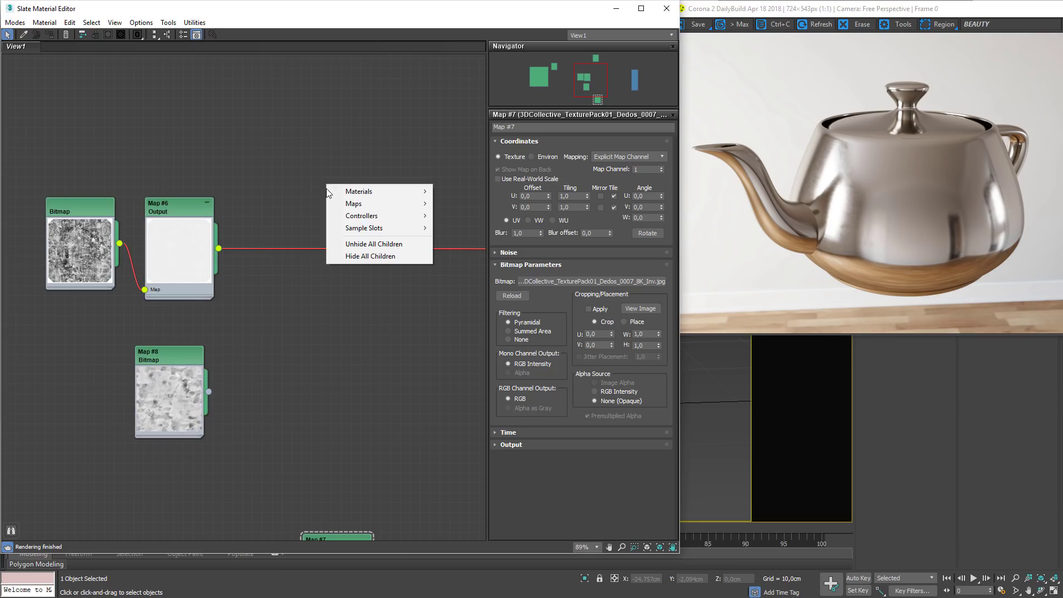
pyautogui.moveTo(352, 209)
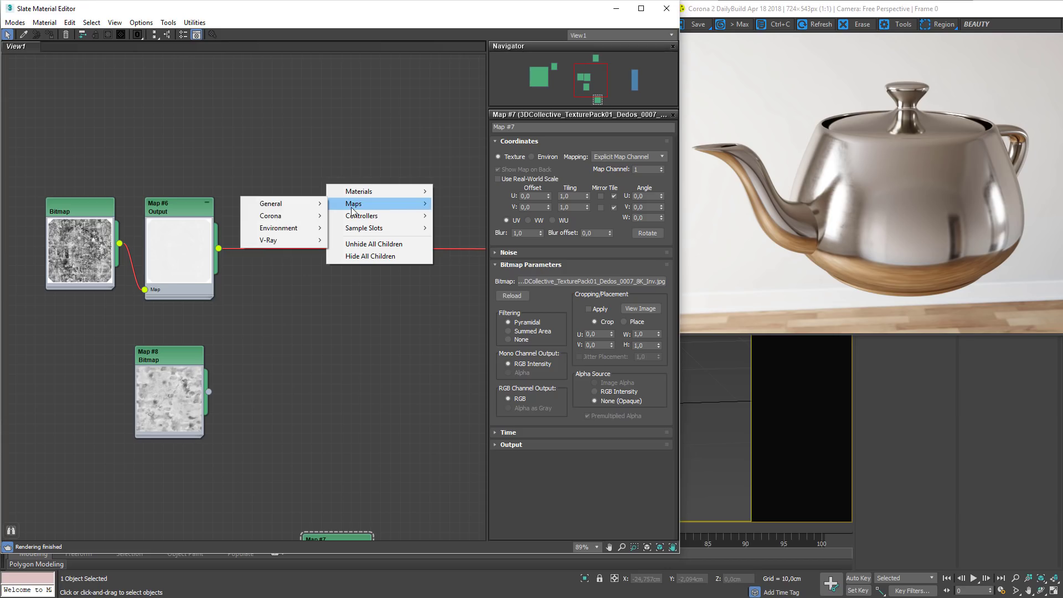
pyautogui.moveTo(282, 204)
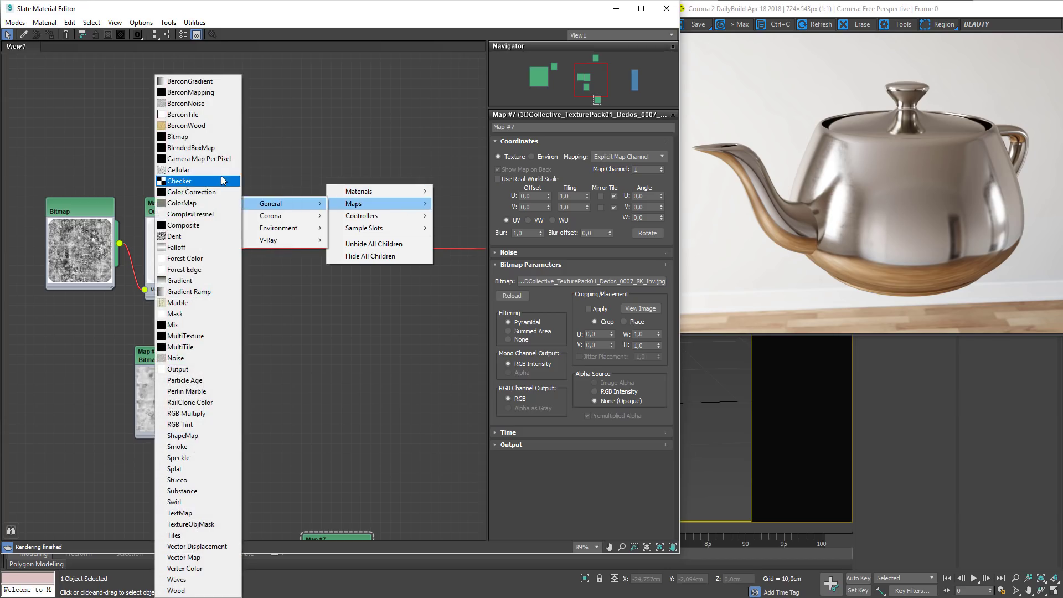
pyautogui.click(194, 230)
pyautogui.moveTo(218, 248); pyautogui.dragTo(324, 205)
pyautogui.moveTo(385, 237); pyautogui.dragTo(204, 247, button='middle')
pyautogui.scroll(-4, 218, 225)
pyautogui.moveTo(302, 248); pyautogui.dragTo(198, 246, button='middle')
pyautogui.moveTo(138, 218); pyautogui.dragTo(430, 248)
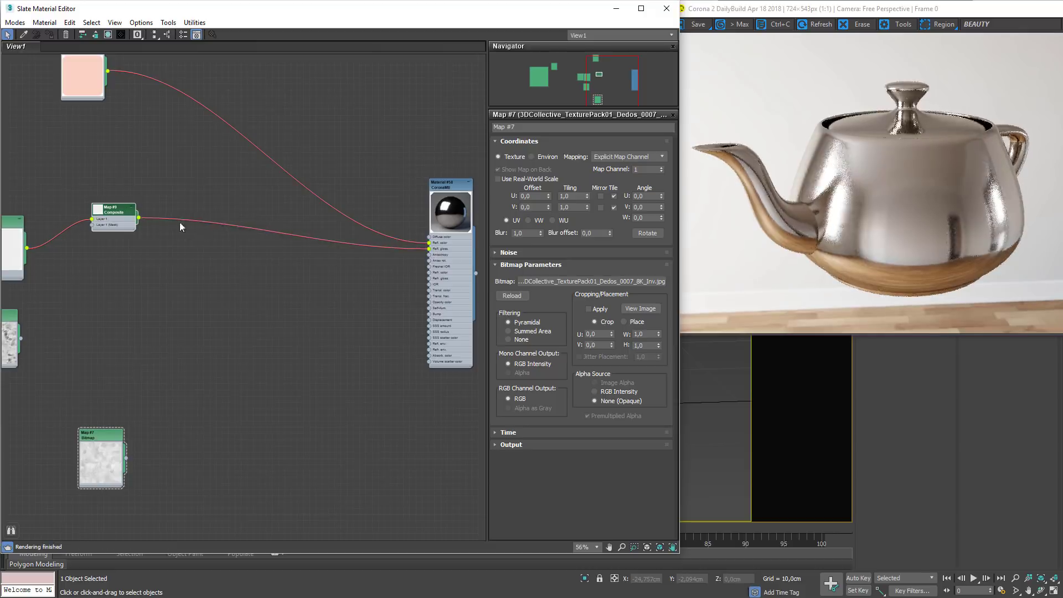
# - Add three more layers to the Composite map for a total of four
pyautogui.doubleClick(119, 216)
pyautogui.click(663, 154)
pyautogui.click(663, 154)
pyautogui.click(663, 154)
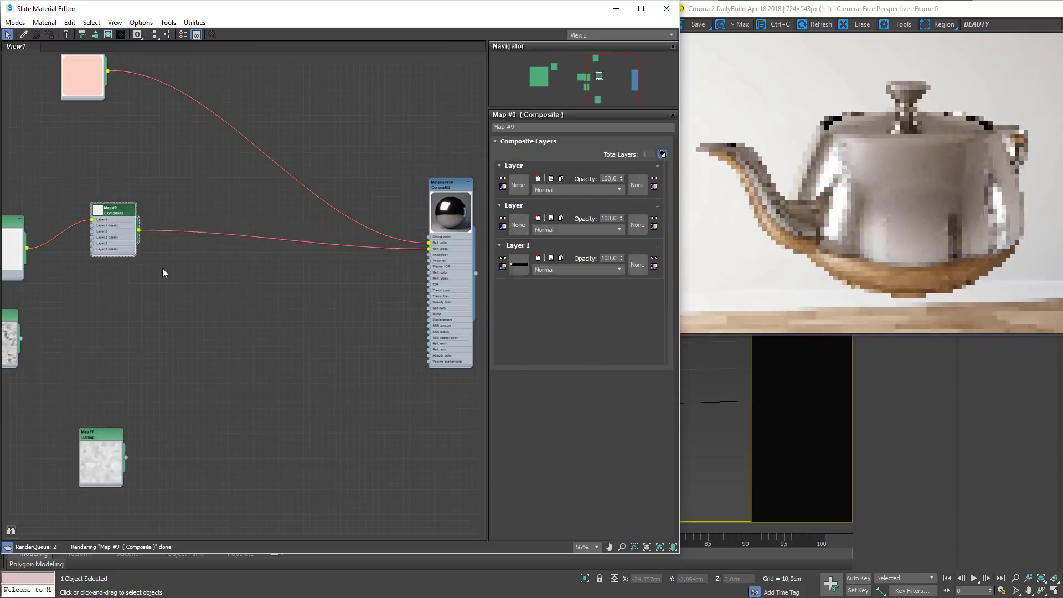
# - Connect the Dedos_0004 bitmap to Layer 2 of the Composite map
pyautogui.moveTo(248, 268); pyautogui.dragTo(285, 267, button='middle')
pyautogui.scroll(2, 288, 279)
pyautogui.scroll(3, 157, 374)
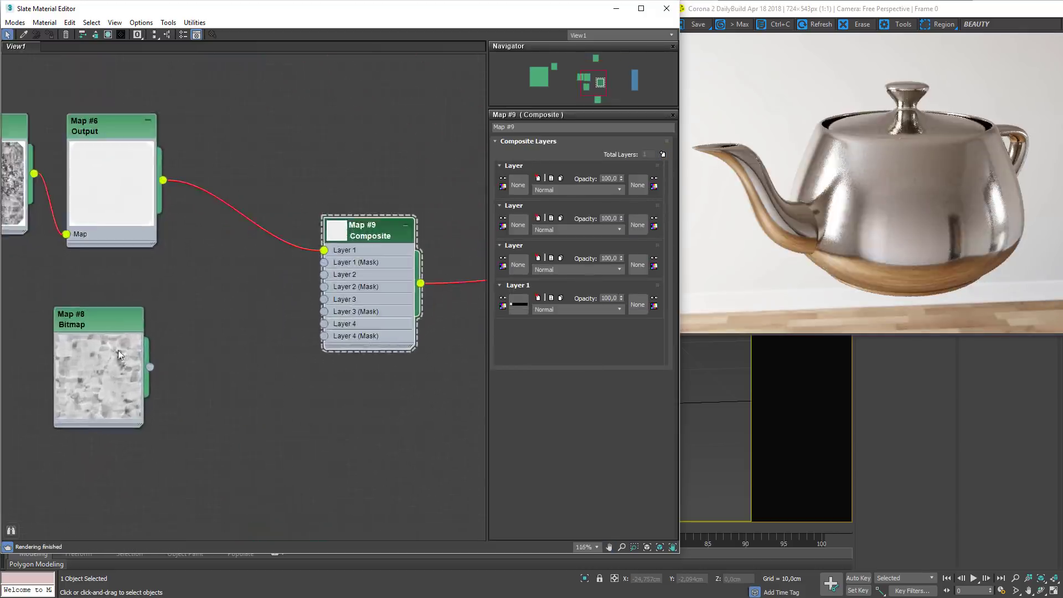
pyautogui.doubleClick(108, 327)
pyautogui.moveTo(109, 327); pyautogui.dragTo(154, 376, button='middle')
pyautogui.scroll(1, 266, 382)
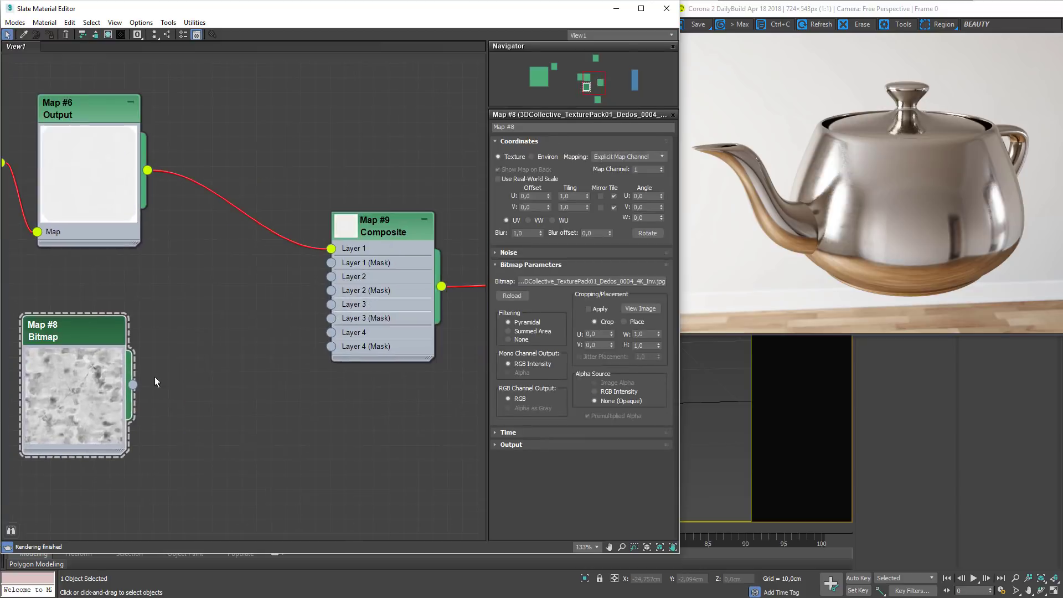
pyautogui.moveTo(280, 339); pyautogui.dragTo(331, 276)
# - Set the blend mode of the Composite map's Layer 4 to Multiply
pyautogui.doubleClick(385, 217)
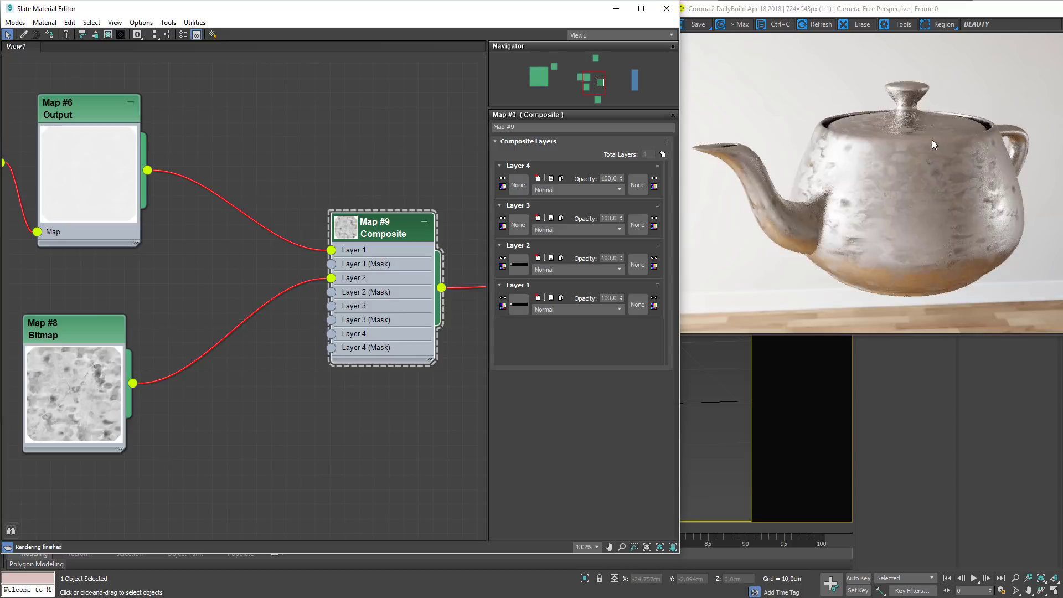
pyautogui.click(574, 190)
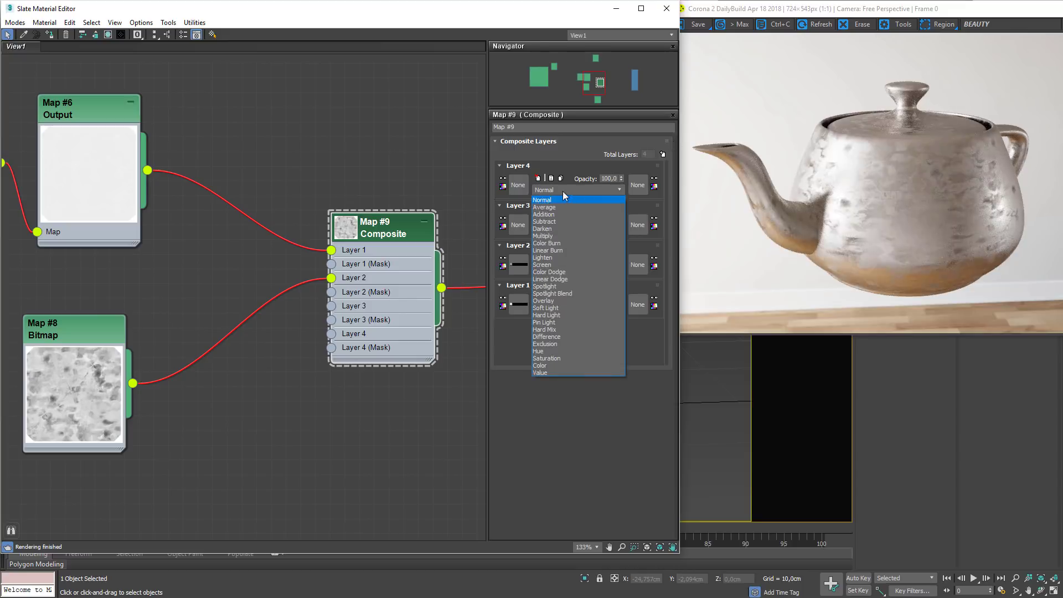
pyautogui.click(544, 239)
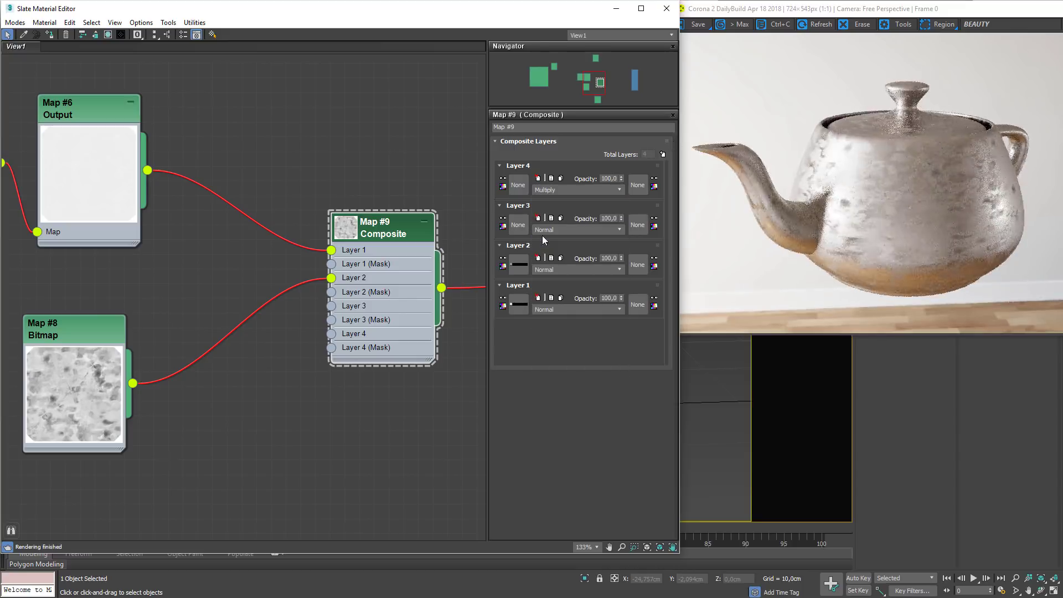
pyautogui.moveTo(622, 178); pyautogui.dragTo(577, 207)
# - Set the Composite map's Layer 2 to Multiply and reduce its opacity to 28
pyautogui.click(548, 270)
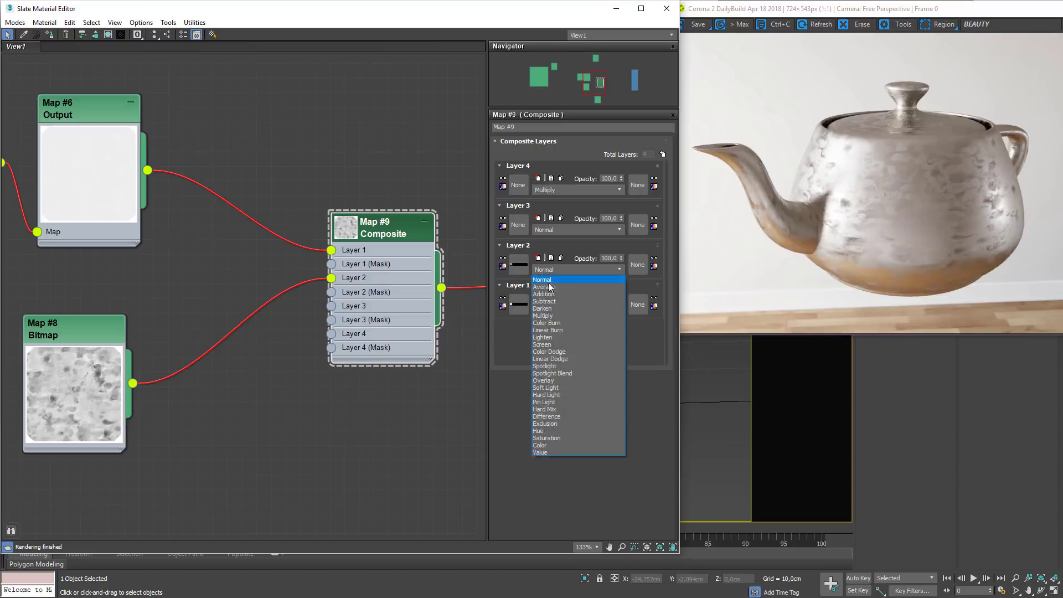
pyautogui.click(542, 315)
pyautogui.moveTo(622, 262); pyautogui.dragTo(623, 285)
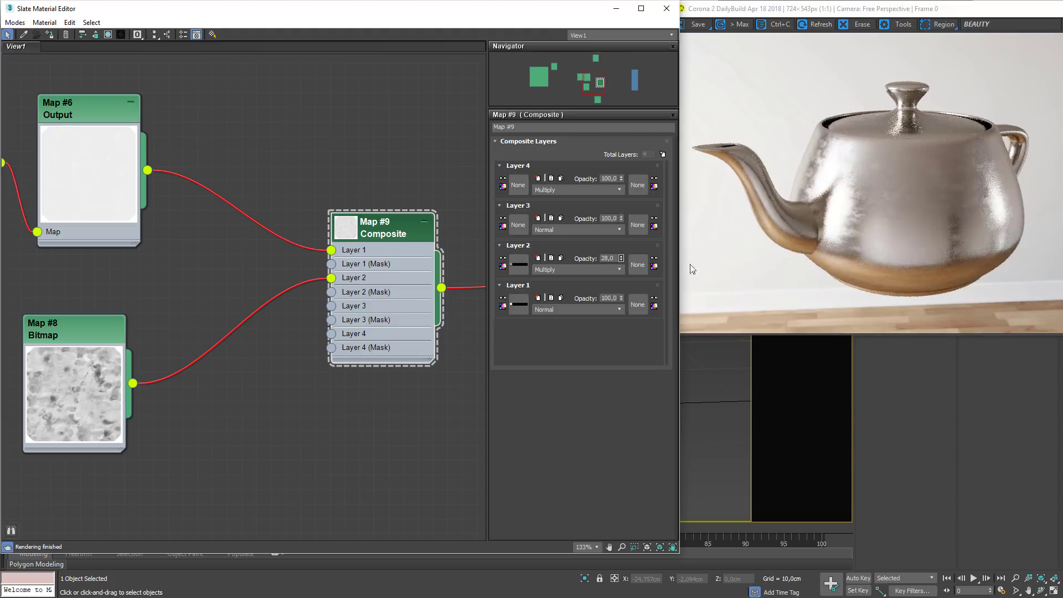
# - Examine the teapot body close up in the render and set Layer 2's opacity to 15
pyautogui.scroll(1, 942, 218)
pyautogui.click(931, 195)
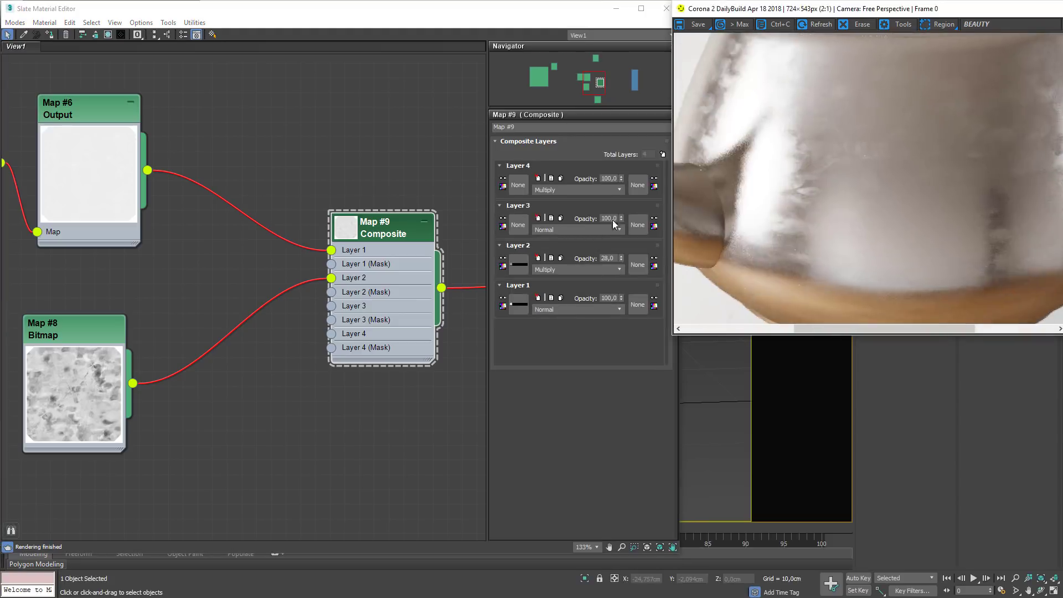
pyautogui.click(612, 258)
pyautogui.write('15')
pyautogui.press('Return')
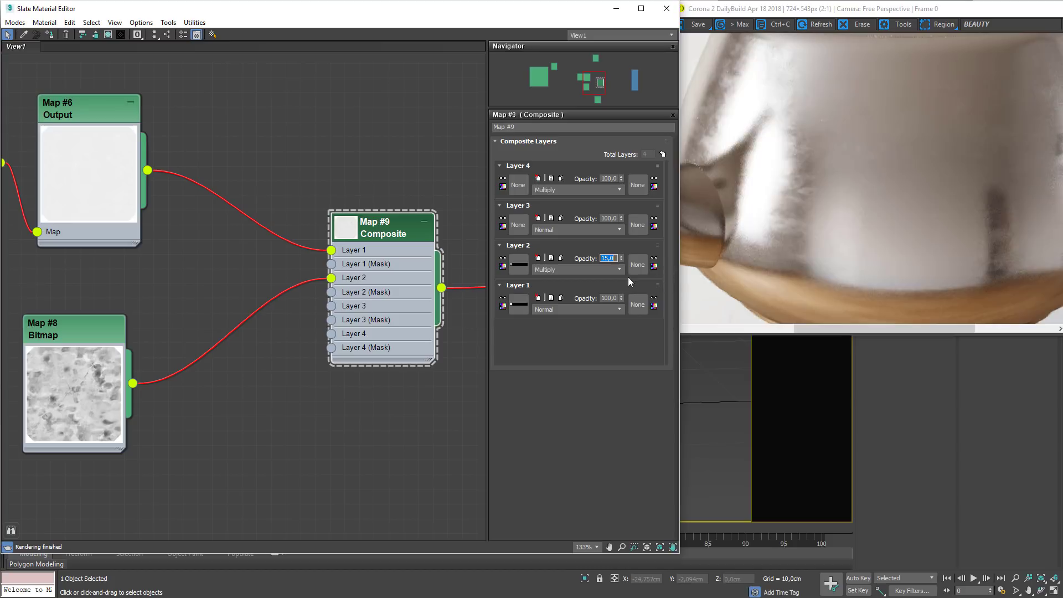
# - Insert a new Output map between the Dedos_0004 bitmap and Layer 2 of the Composite map
pyautogui.doubleClick(73, 327)
pyautogui.moveTo(73, 327); pyautogui.dragTo(197, 304, button='middle')
pyautogui.moveTo(197, 303); pyautogui.dragTo(126, 319)
pyautogui.rightClick(311, 362)
pyautogui.moveTo(332, 376)
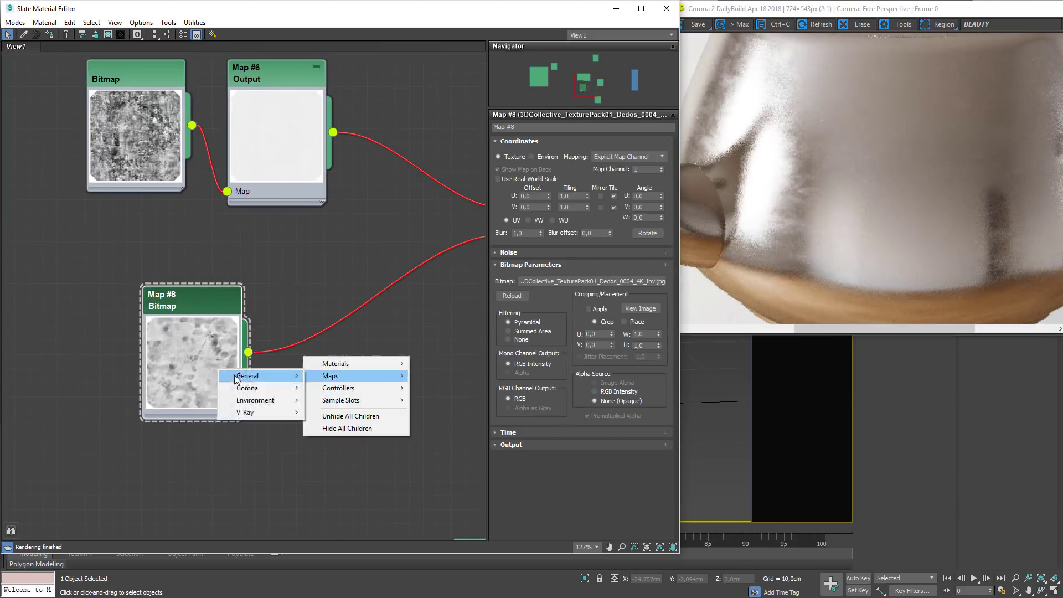
pyautogui.moveTo(247, 376)
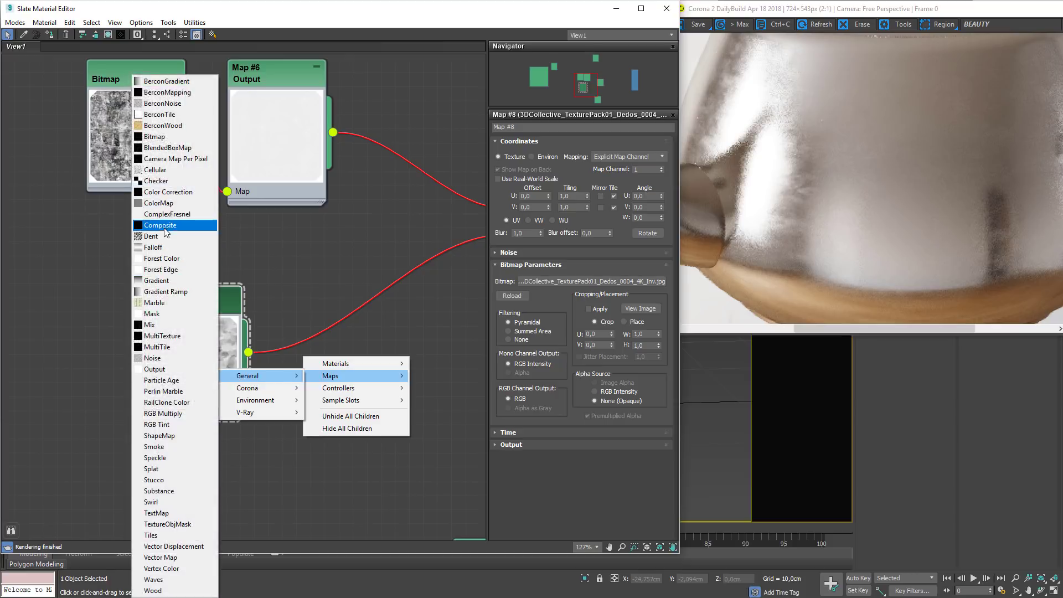
pyautogui.click(162, 370)
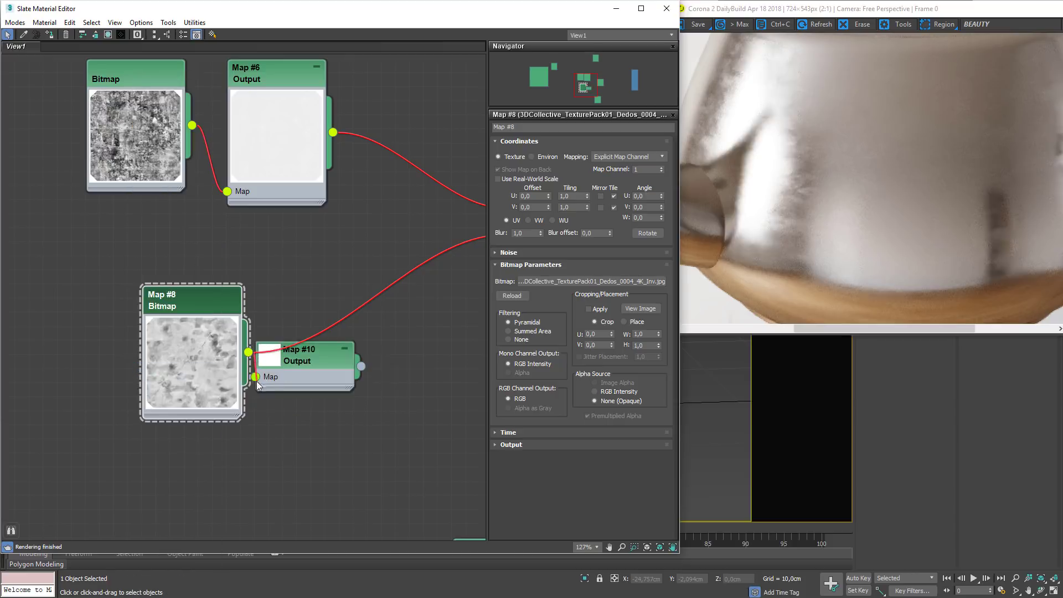
pyautogui.moveTo(257, 381); pyautogui.dragTo(358, 344)
pyautogui.moveTo(358, 344); pyautogui.dragTo(275, 360, button='middle')
pyautogui.moveTo(263, 353); pyautogui.dragTo(341, 250)
# - Enlarge the new Output node's preview and enable its color map
pyautogui.doubleClick(172, 342)
pyautogui.scroll(2, 244, 407)
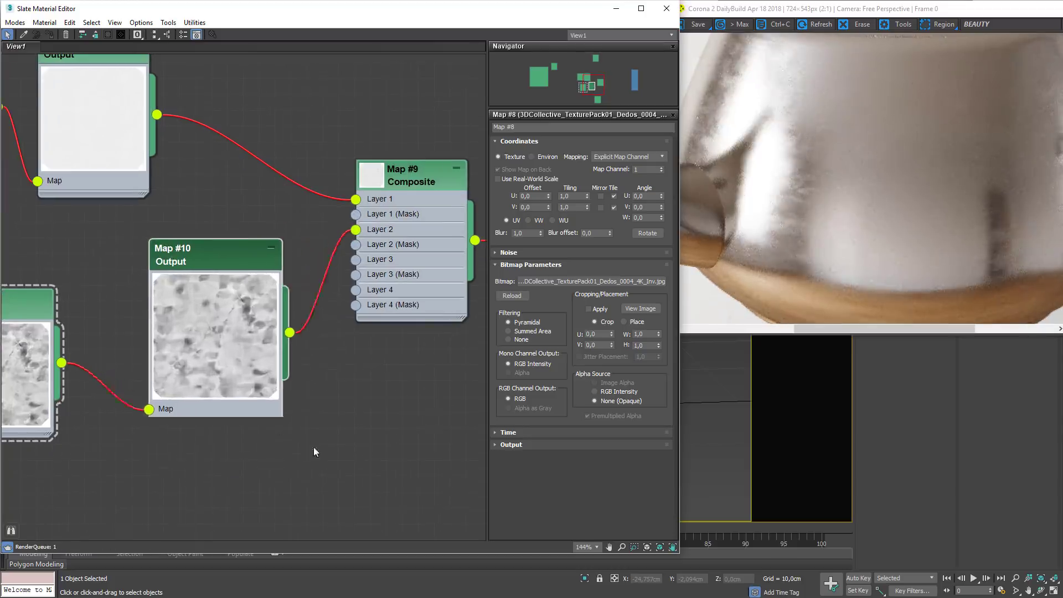
pyautogui.doubleClick(257, 256)
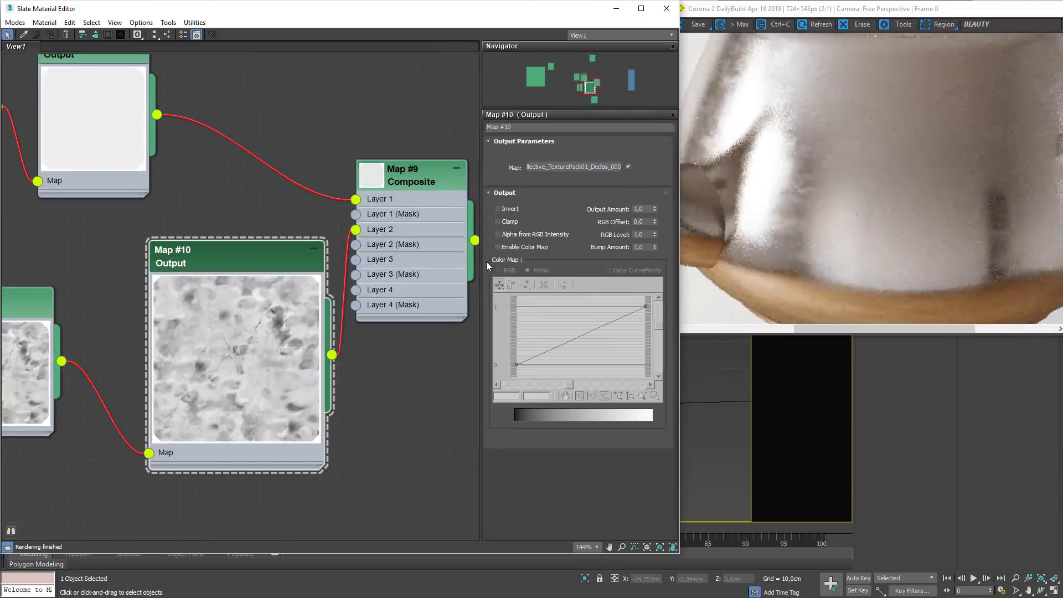
pyautogui.click(503, 249)
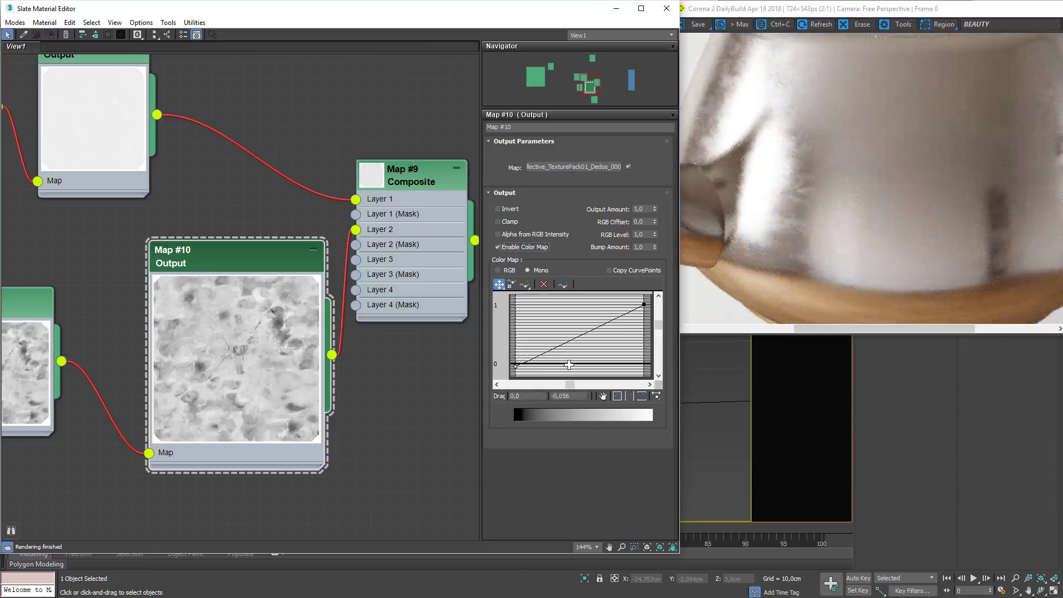
# - Try lowering the starting point of the new Output map's curve to about -0.554, and undo the change
pyautogui.moveTo(564, 374); pyautogui.dragTo(560, 407)
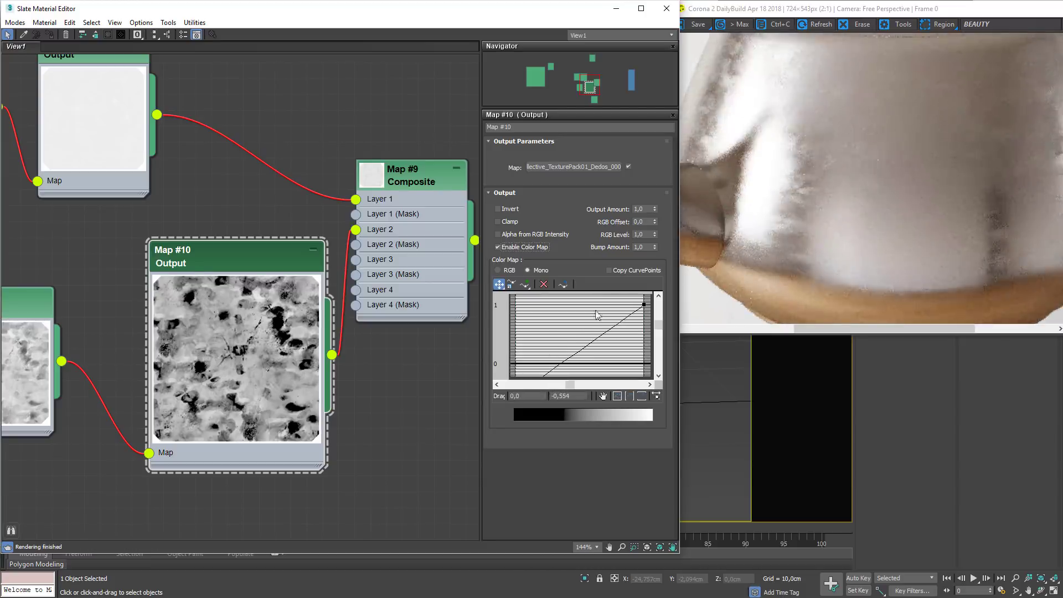
pyautogui.hotkey('ctrl', 'z')
# - Raise the end point of the new Output map's curve to about 1.667 and have its output clamped
pyautogui.moveTo(584, 316); pyautogui.dragTo(571, 354, button='middle')
pyautogui.moveTo(634, 343); pyautogui.dragTo(630, 296)
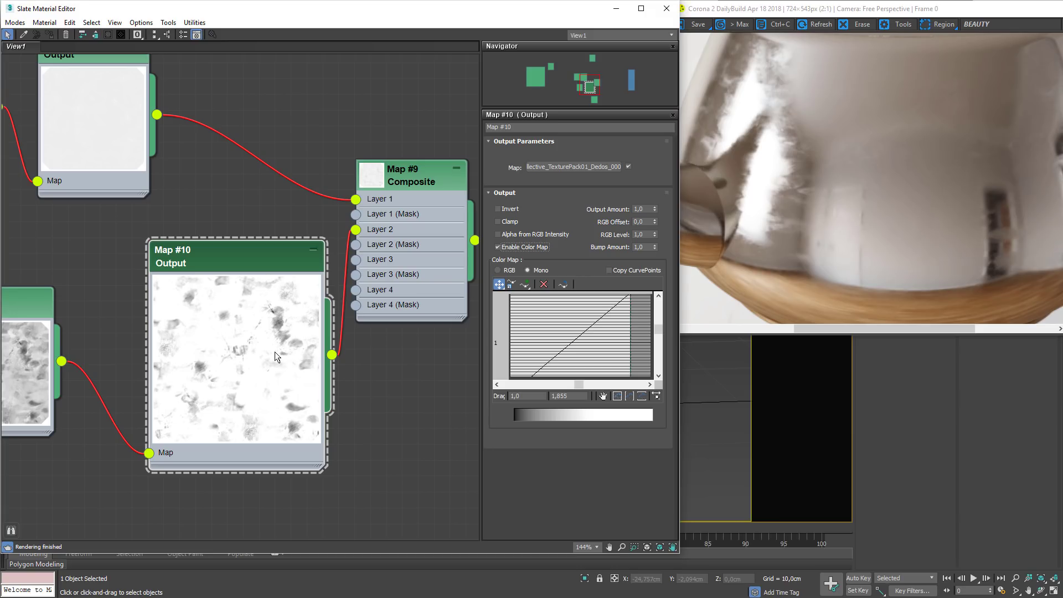
pyautogui.moveTo(661, 325); pyautogui.dragTo(630, 344)
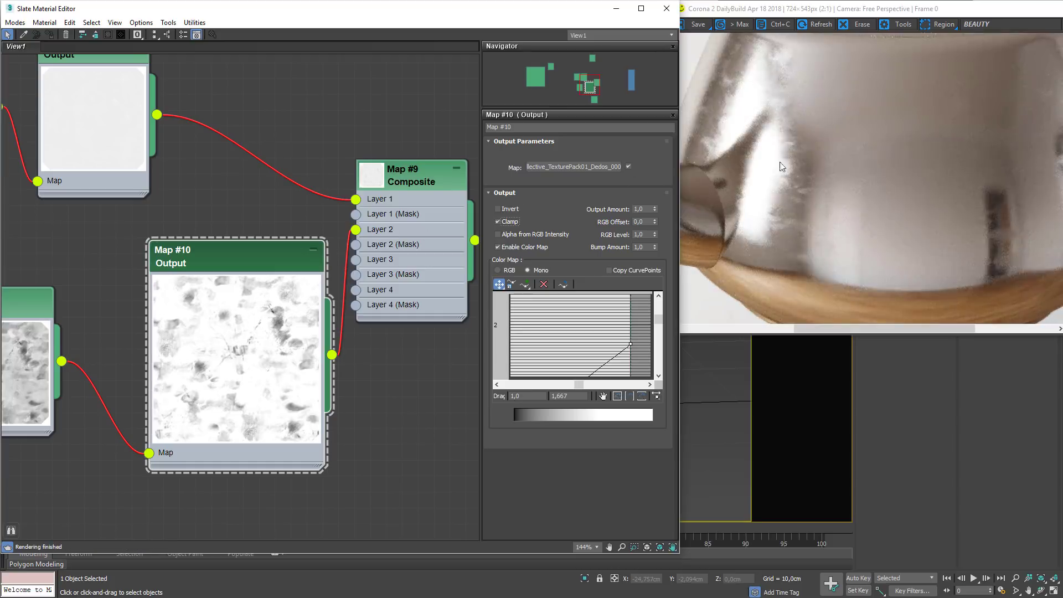
# - Check the highlights in the render and move the new Output node farther from the Composite node
pyautogui.scroll(-3, 800, 174)
pyautogui.scroll(3, 880, 177)
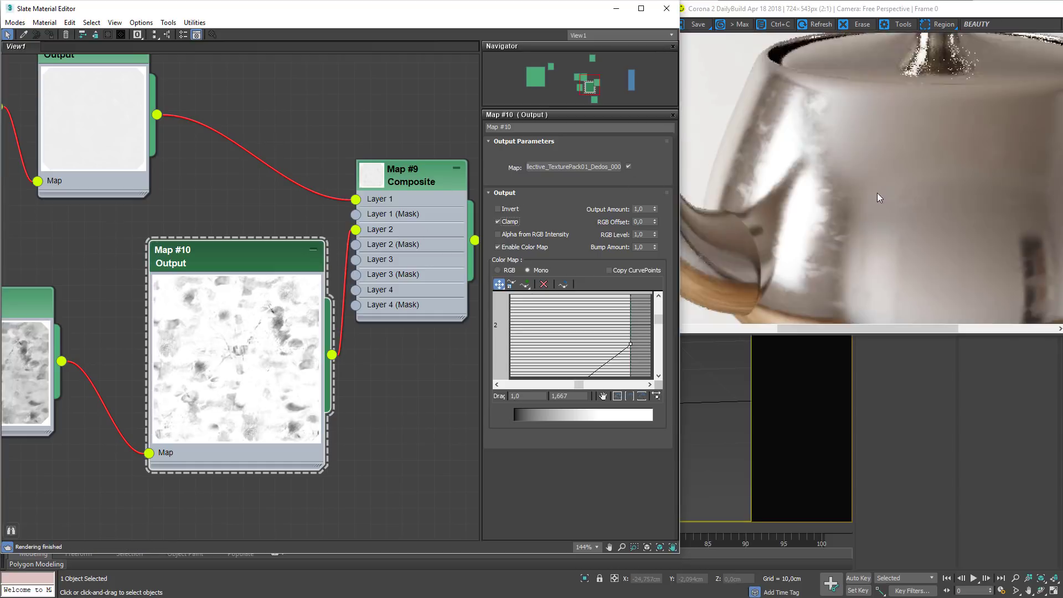
pyautogui.moveTo(257, 253); pyautogui.dragTo(193, 237)
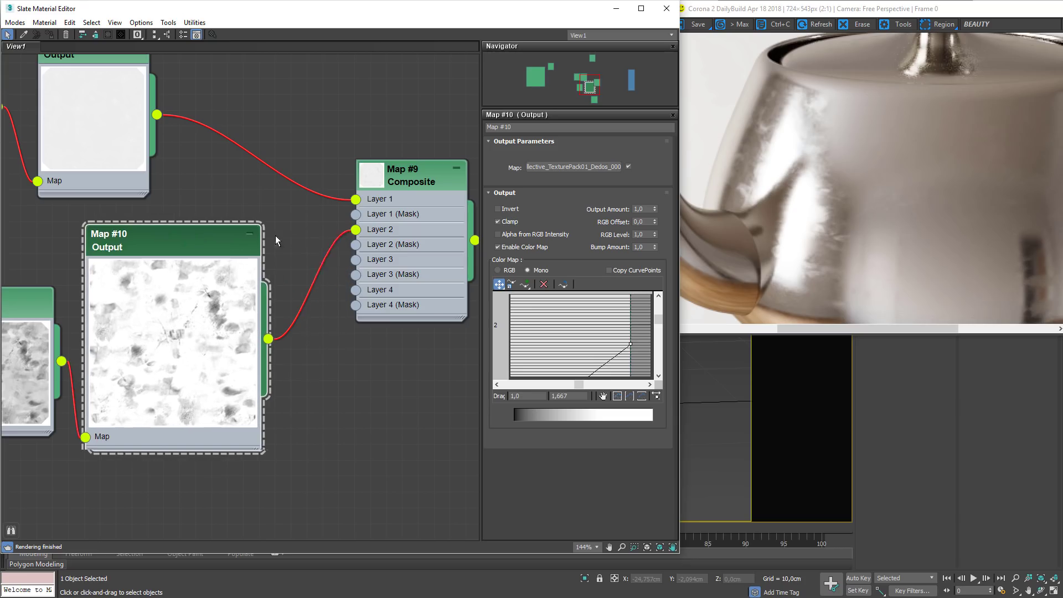
# - Inspect the smudges in the reflections on both sides of the teapot in the interactive render
pyautogui.click(822, 177)
pyautogui.scroll(-3, 834, 237)
pyautogui.scroll(3, 968, 226)
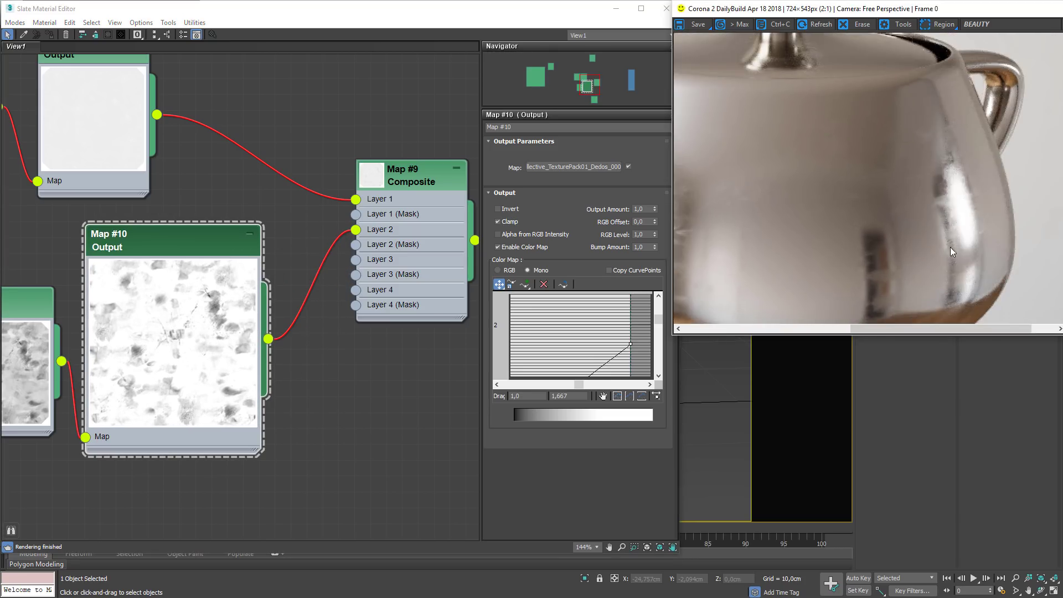
pyautogui.scroll(-3, 834, 230)
pyautogui.scroll(3, 796, 154)
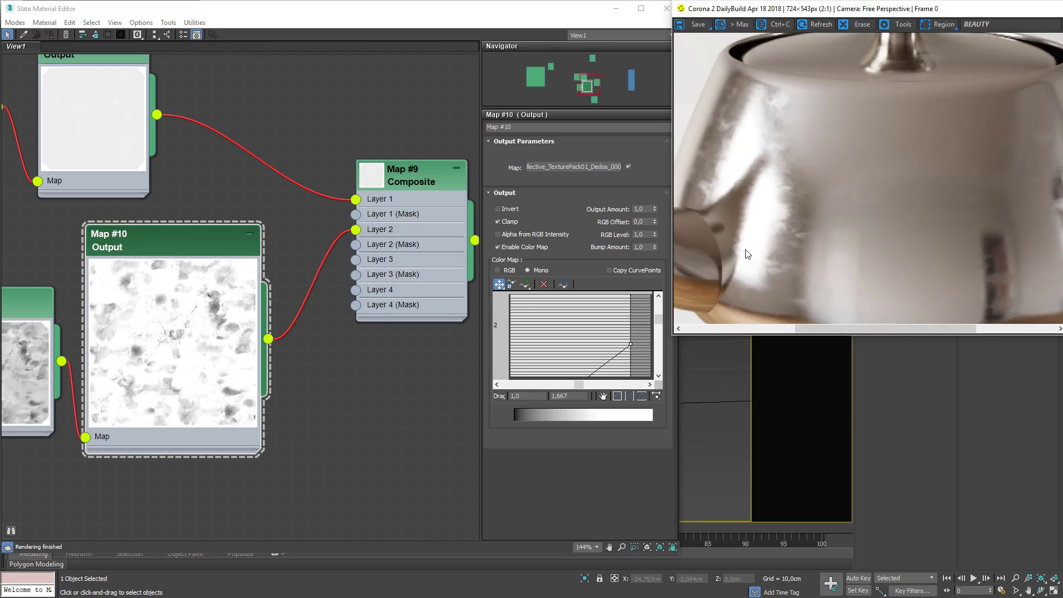
# - Set the Dedos_0004 fingerprint bitmap's U and V tiling to 0.5 and check the larger marks in the render
pyautogui.scroll(-2, 801, 205)
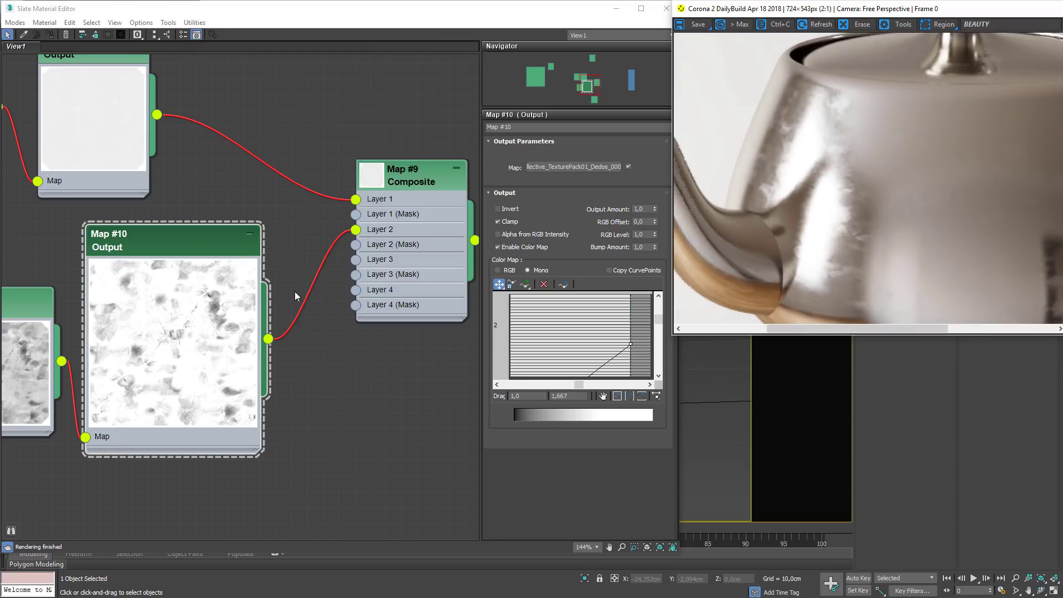
pyautogui.moveTo(19, 346); pyautogui.dragTo(114, 324, button='middle')
pyautogui.doubleClick(105, 327)
pyautogui.click(574, 196)
pyautogui.write('0,5')
pyautogui.press('Tab')
pyautogui.write('0,5')
pyautogui.press('Return')
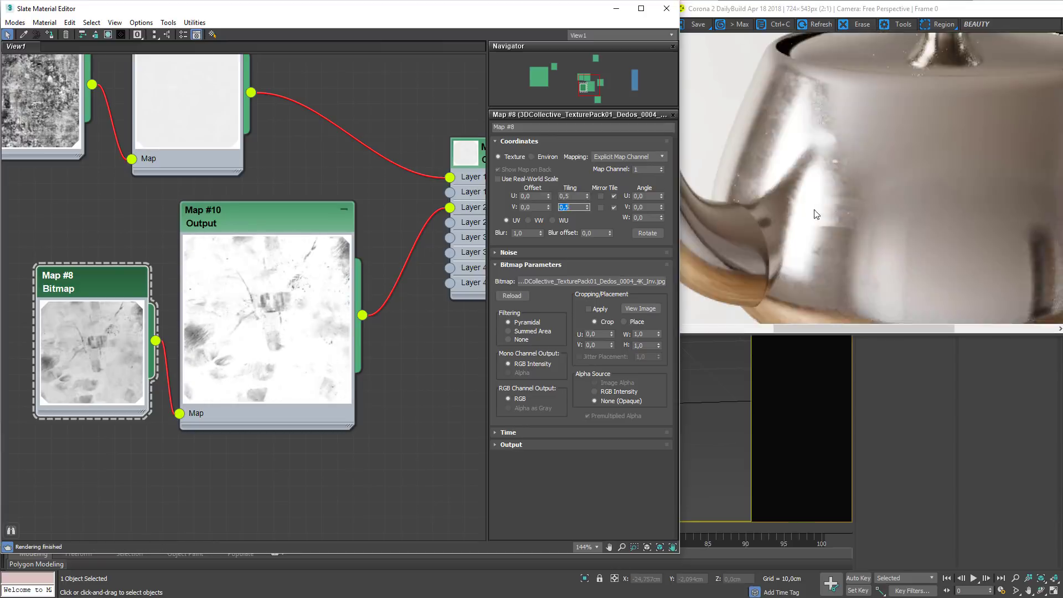
pyautogui.doubleClick(908, 231)
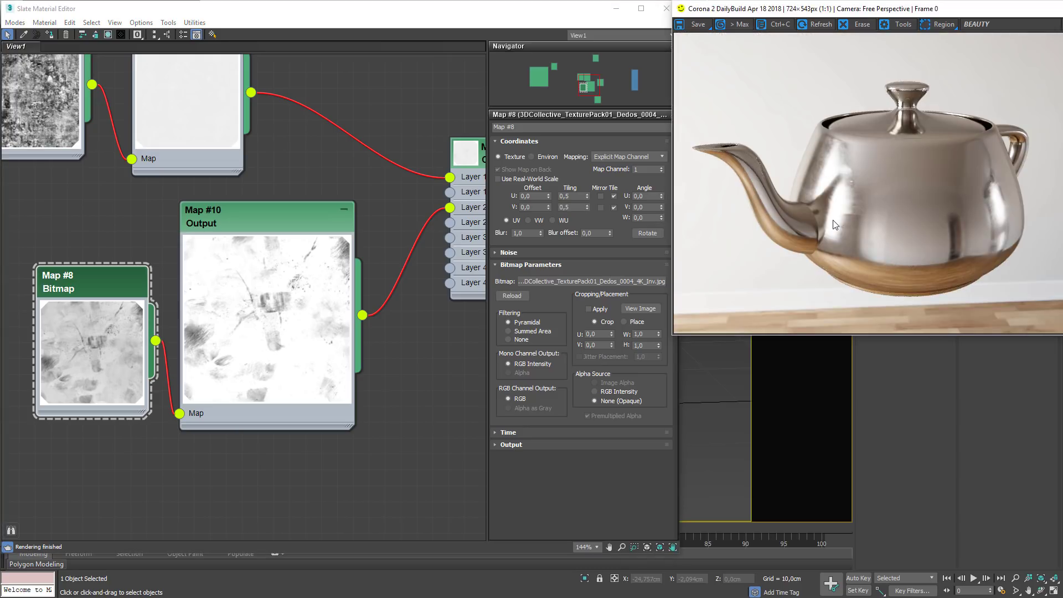
pyautogui.scroll(-2, 180, 316)
# - Collapse the fingerprint's Output preview, delete the unconnected smudge Bitmap and tidy the remaining nodes around the Composite
pyautogui.moveTo(105, 321); pyautogui.dragTo(28, 292)
pyautogui.doubleClick(249, 306)
pyautogui.moveTo(238, 244); pyautogui.dragTo(177, 295)
pyautogui.scroll(-6, 252, 273)
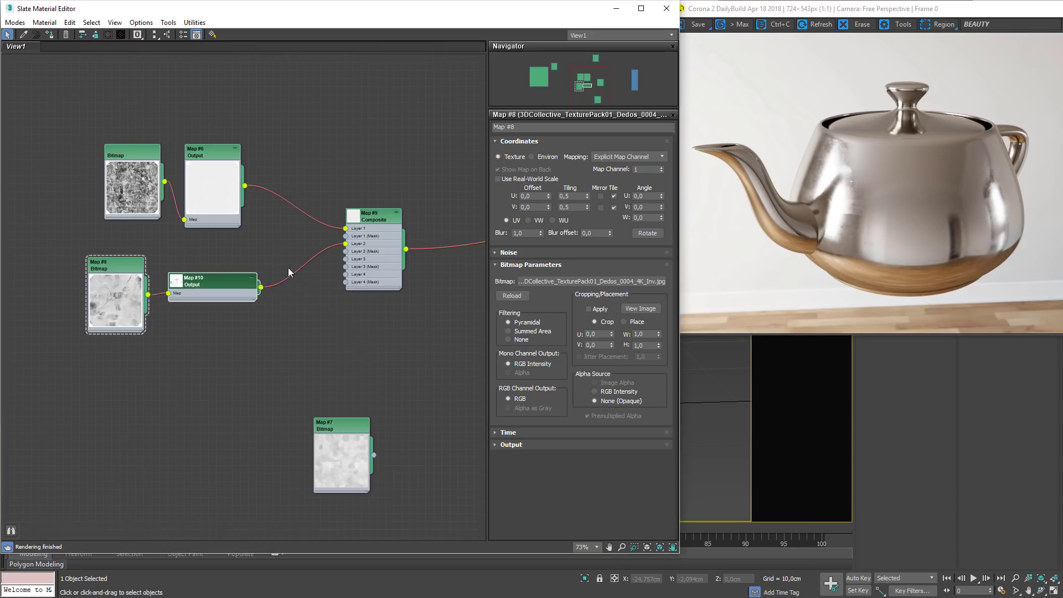
pyautogui.click(348, 434)
pyautogui.press('Delete')
pyautogui.moveTo(413, 401); pyautogui.dragTo(55, 111)
pyautogui.scroll(-1, 273, 236)
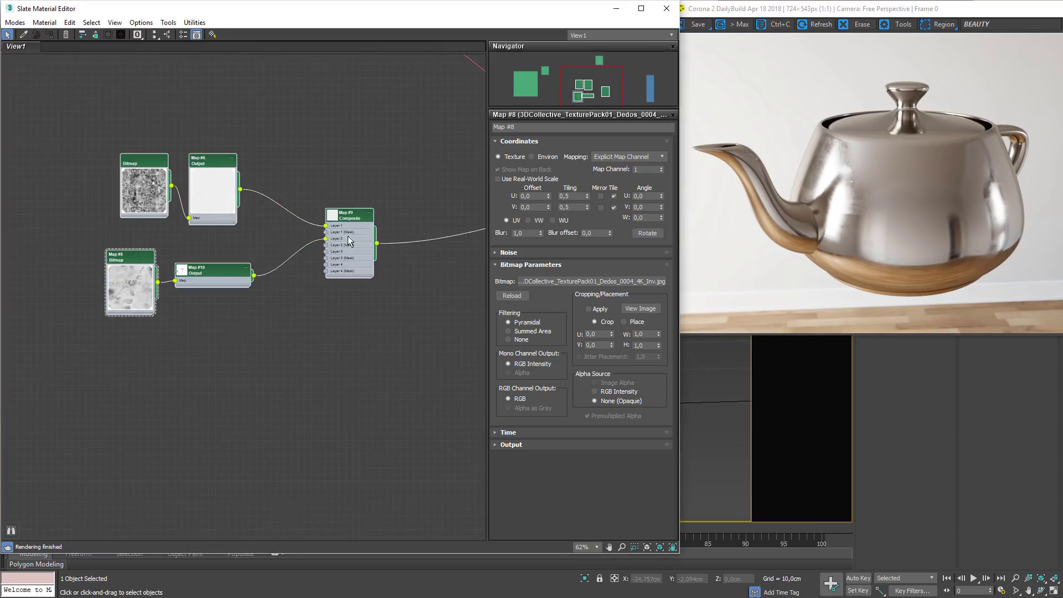
pyautogui.moveTo(359, 216); pyautogui.dragTo(220, 200)
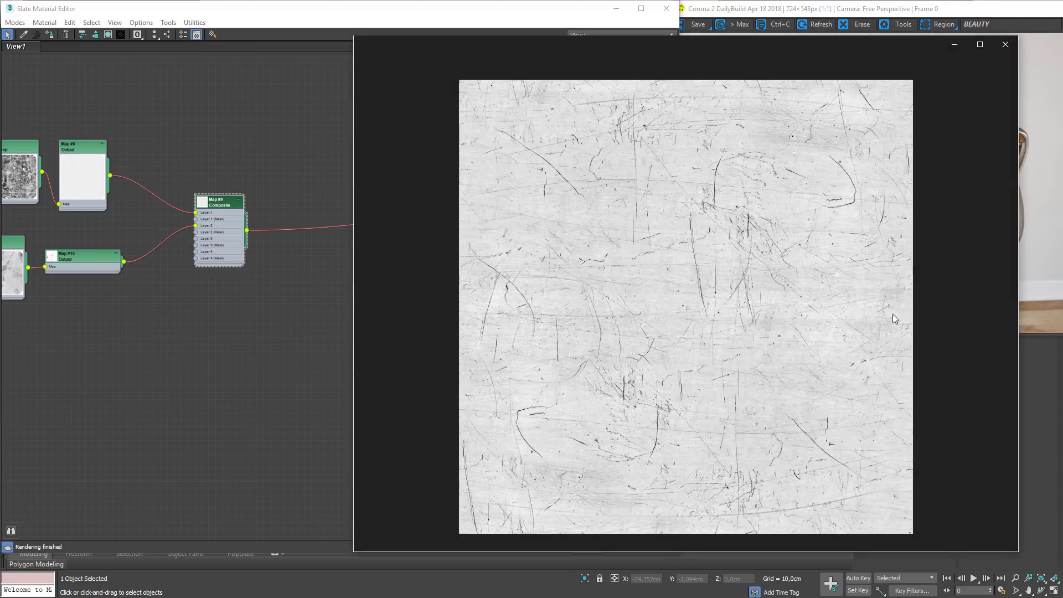
# - Preview the Rayones scratch textures and bring Rayones_0017_8K_Inv into the material graph as a Bitmap
pyautogui.click(997, 39)
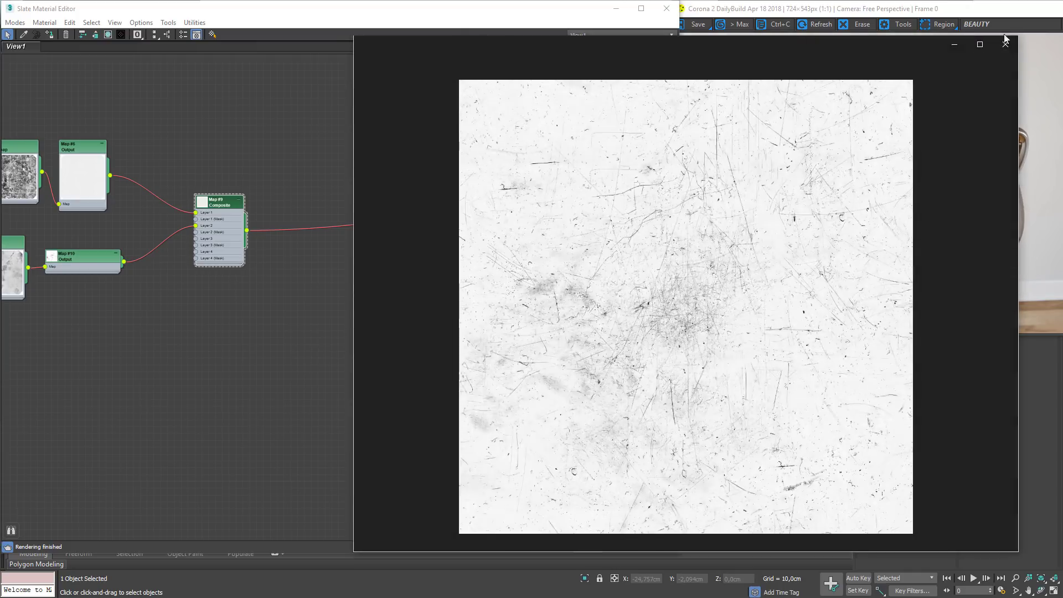
pyautogui.click(1005, 45)
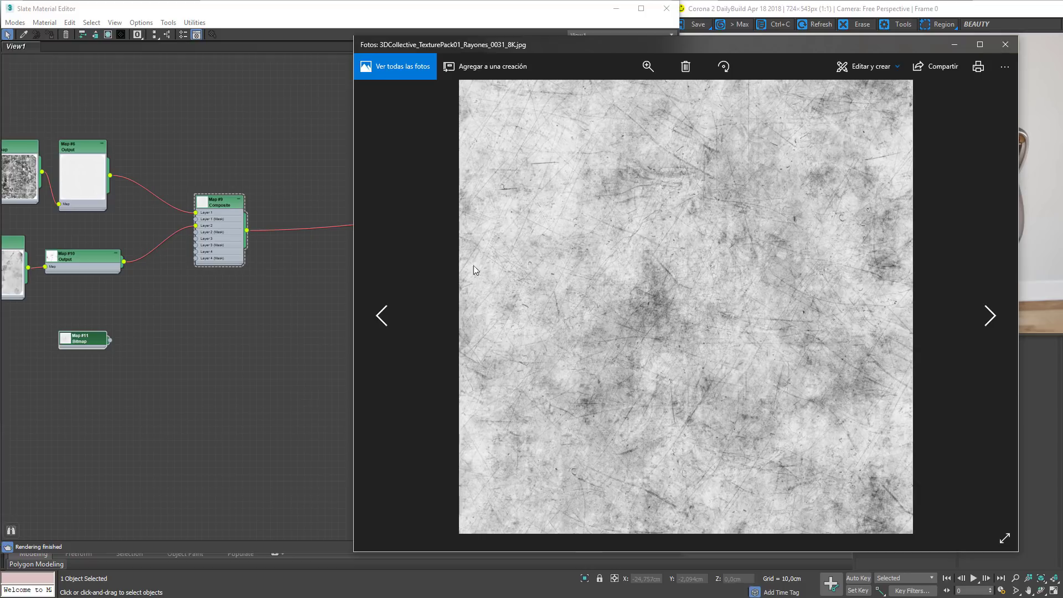
pyautogui.click(1005, 44)
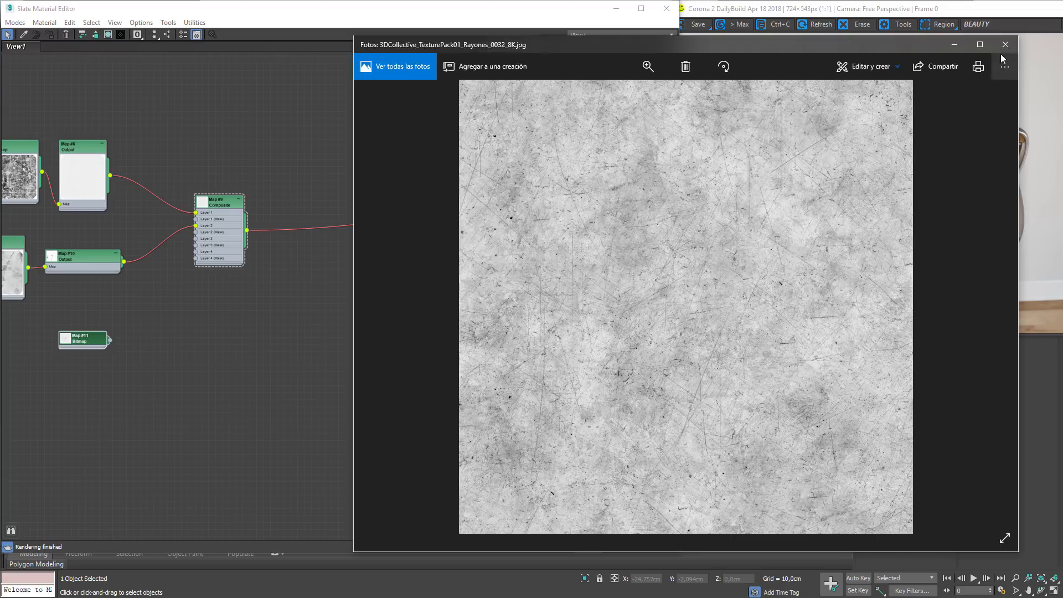
pyautogui.click(1006, 44)
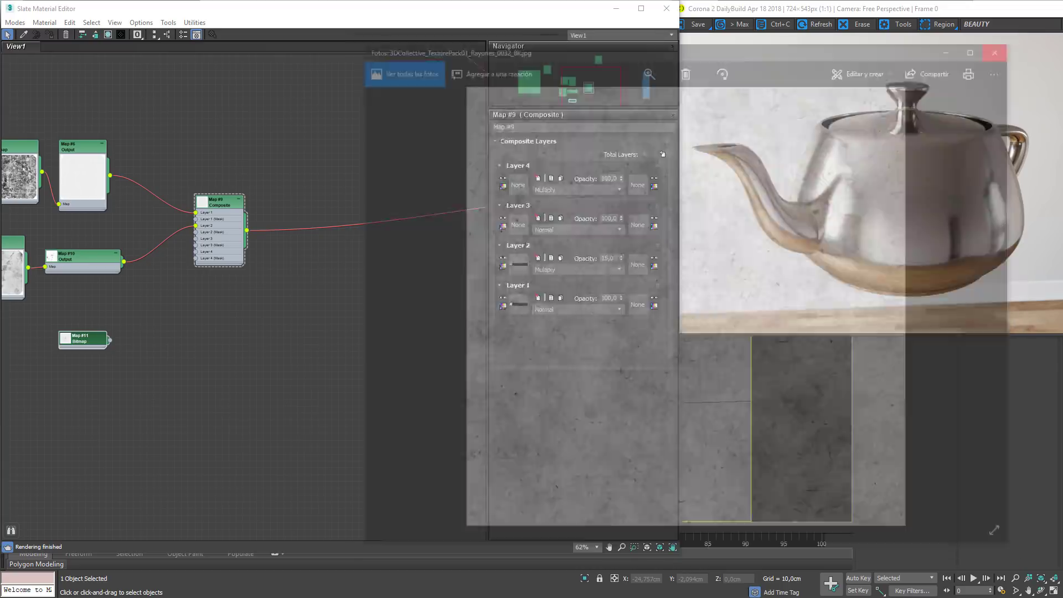
# - Add the Rayones_0031_8K texture as a Bitmap, arrange its node and connect it to Layer 3 of the Composite
pyautogui.moveTo(156, 344); pyautogui.dragTo(74, 292)
pyautogui.doubleClick(134, 332)
pyautogui.moveTo(83, 331); pyautogui.dragTo(108, 433)
pyautogui.moveTo(111, 308); pyautogui.dragTo(78, 321)
pyautogui.scroll(4, 78, 321)
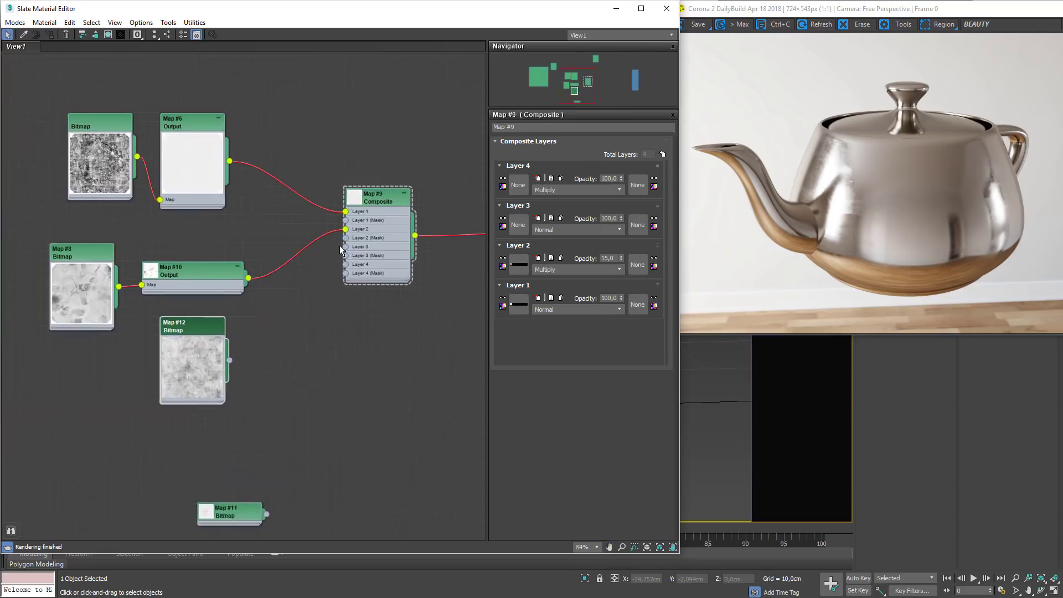
pyautogui.moveTo(215, 376); pyautogui.dragTo(346, 246)
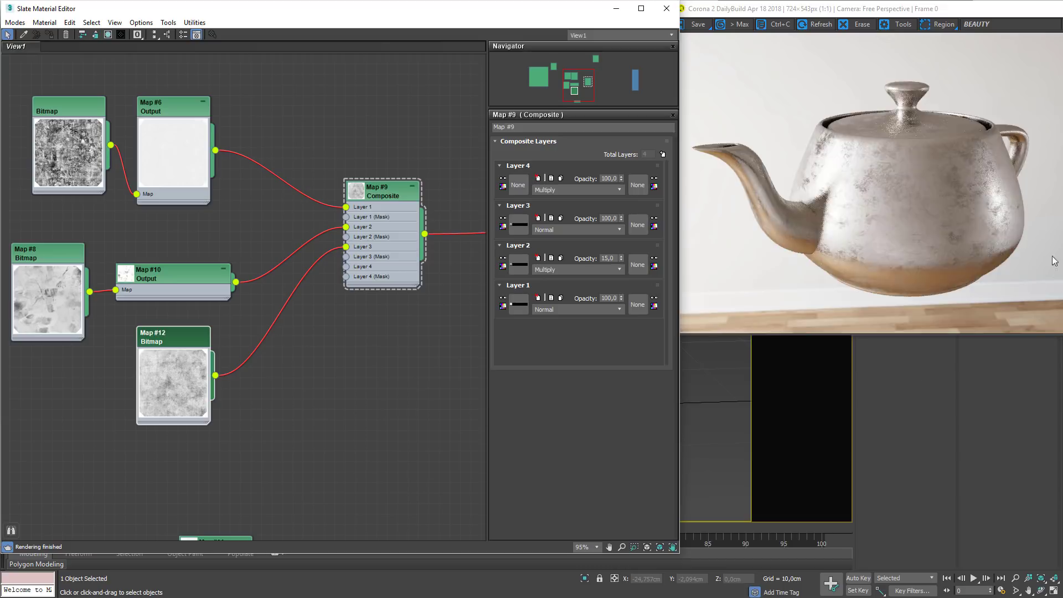
pyautogui.scroll(3, 1018, 219)
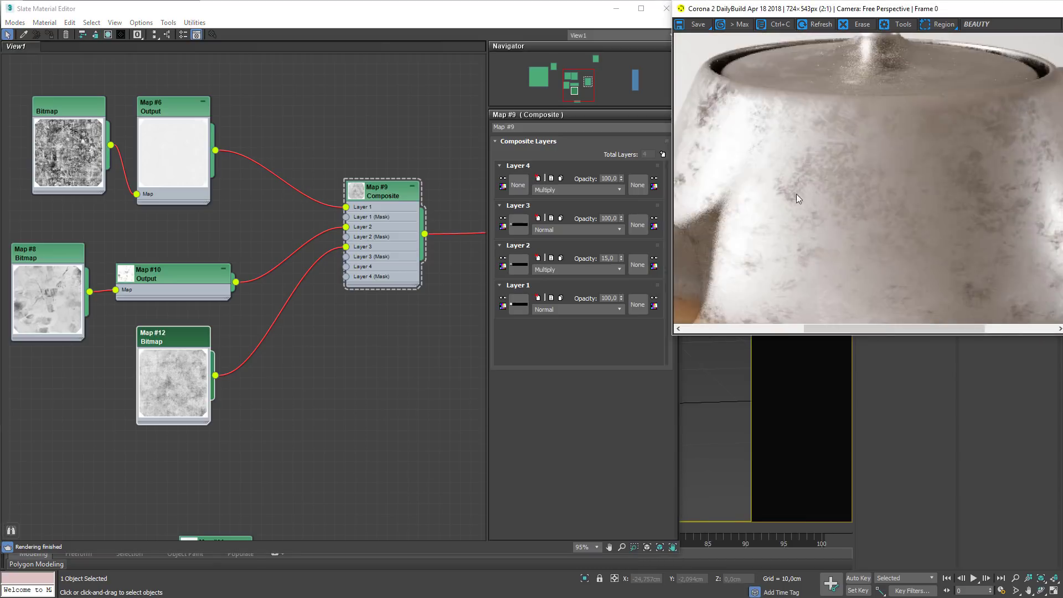
# - Insert a copy of the fingerprint's Output map between the Rayones_0031 bitmap and Composite Layer 3, with its preview enlarged
pyautogui.doubleClick(165, 344)
pyautogui.moveTo(165, 344); pyautogui.dragTo(112, 366)
pyautogui.moveTo(165, 274)
pyautogui.keyDown('shift'); pyautogui.mouseDown()
pyautogui.moveTo(290, 390)
pyautogui.moveTo(164, 397)
pyautogui.mouseUp(); pyautogui.keyUp('shift')
pyautogui.moveTo(361, 397); pyautogui.dragTo(346, 245)
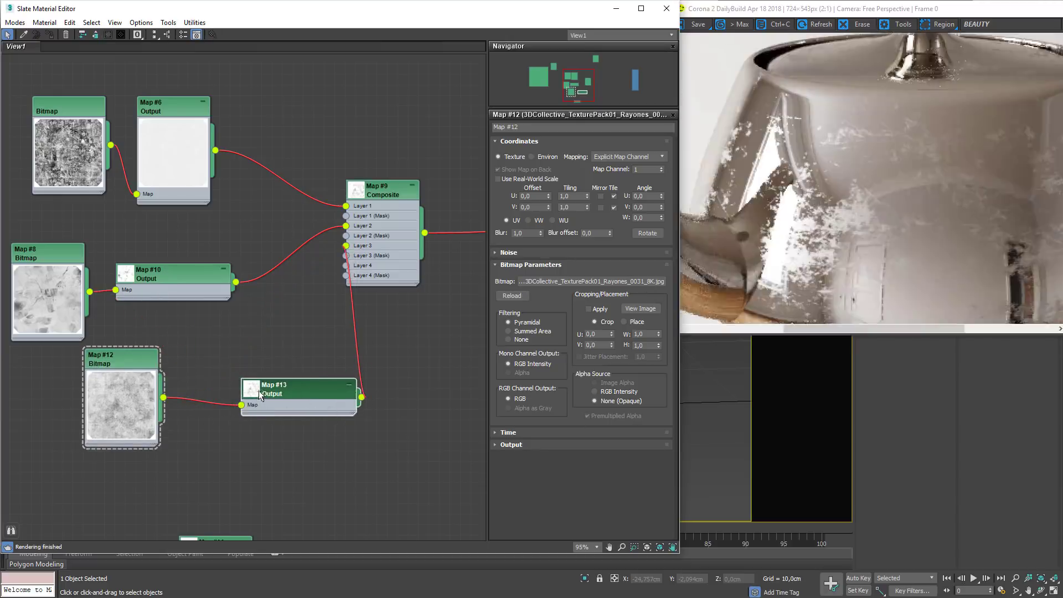
pyautogui.doubleClick(259, 391)
pyautogui.doubleClick(301, 391)
pyautogui.moveTo(304, 393); pyautogui.dragTo(293, 352)
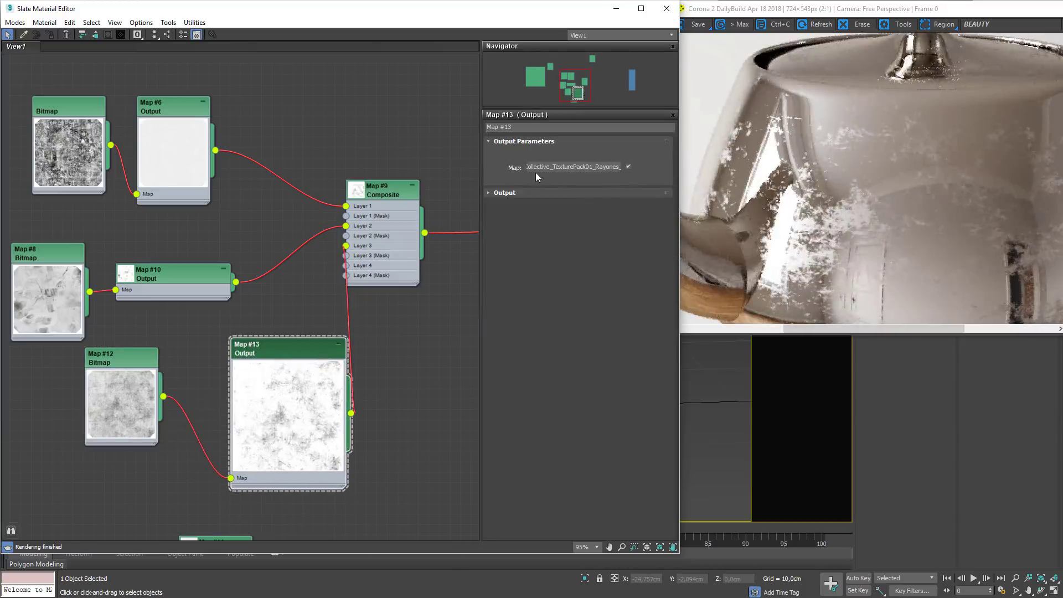
# - Lower the end point of the scratch Output map's curve to about 1.319 and line up both scratch nodes
pyautogui.click(504, 193)
pyautogui.moveTo(630, 320); pyautogui.dragTo(632, 339)
pyautogui.moveTo(525, 375); pyautogui.dragTo(538, 338, button='middle')
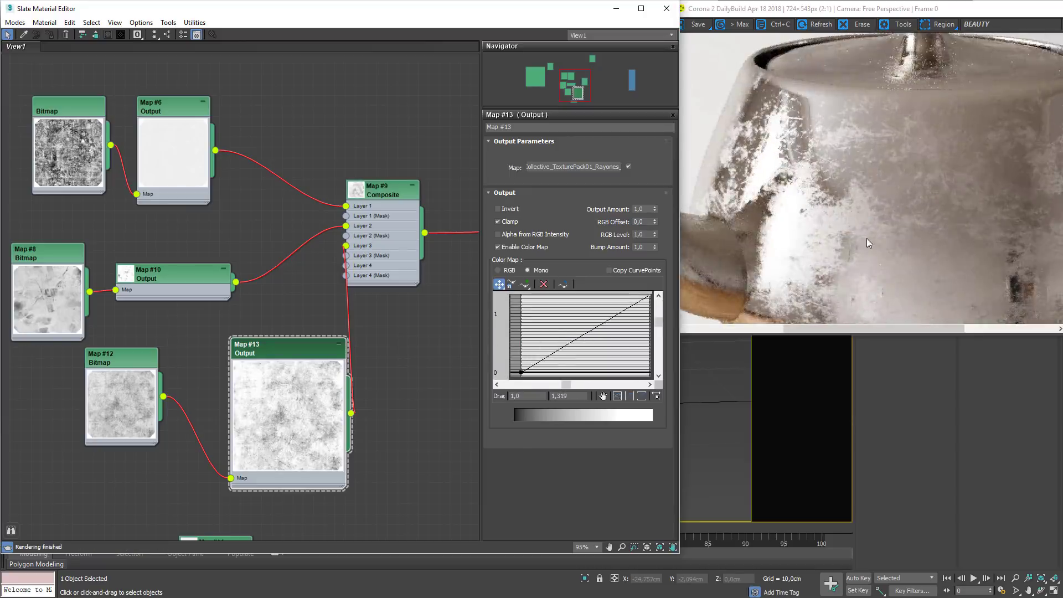
pyautogui.scroll(-1, 869, 243)
pyautogui.moveTo(145, 388); pyautogui.dragTo(92, 418)
pyautogui.moveTo(289, 405); pyautogui.dragTo(227, 394)
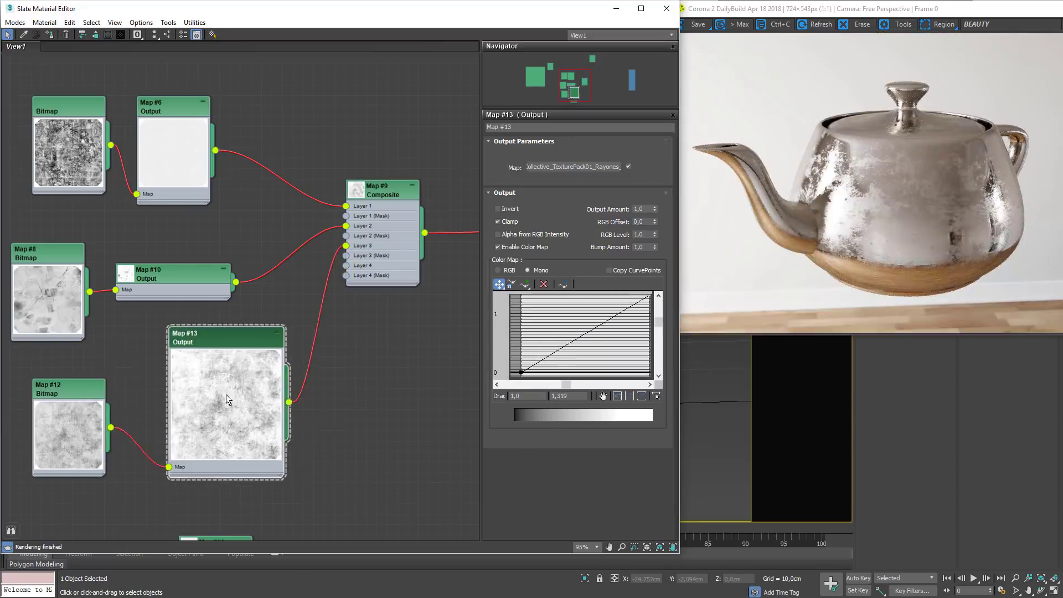
# - Switch Composite Layer 3 to Multiply blending and set its opacity to 10
pyautogui.moveTo(255, 466); pyautogui.dragTo(261, 433, button='middle')
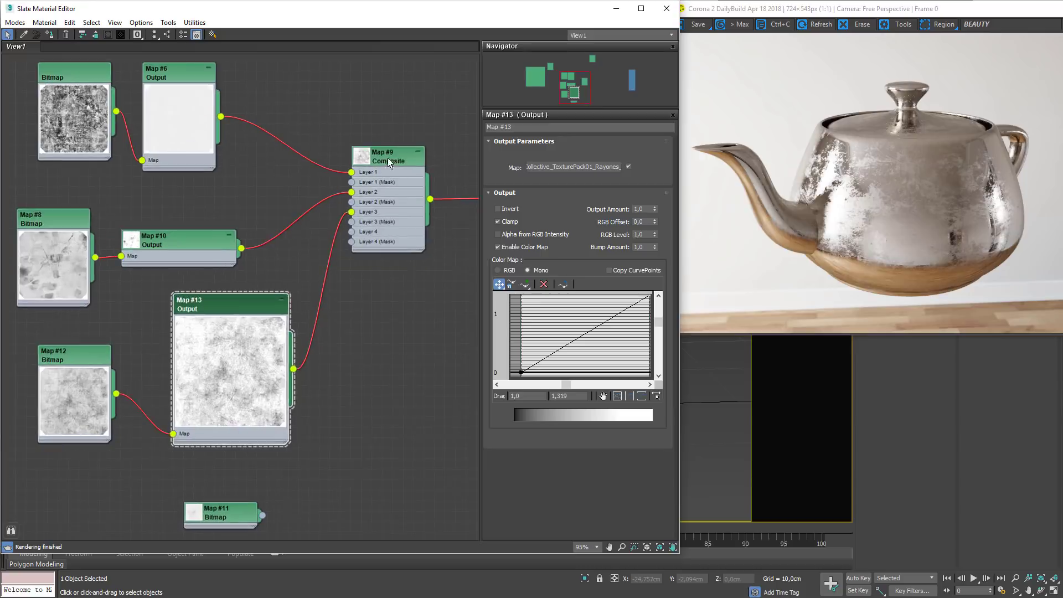
pyautogui.doubleClick(388, 159)
pyautogui.click(551, 229)
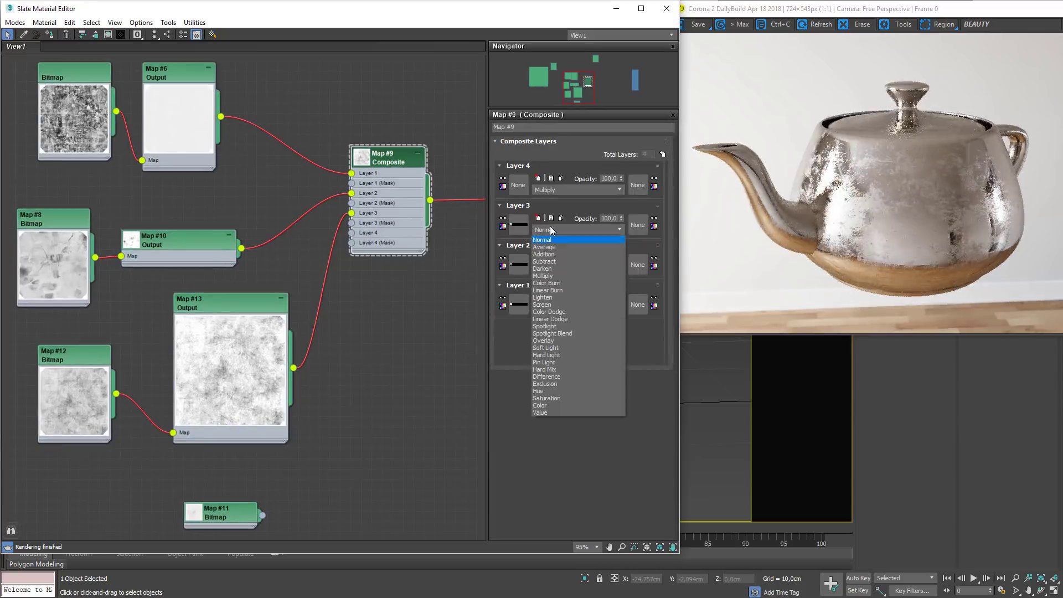
pyautogui.click(544, 267)
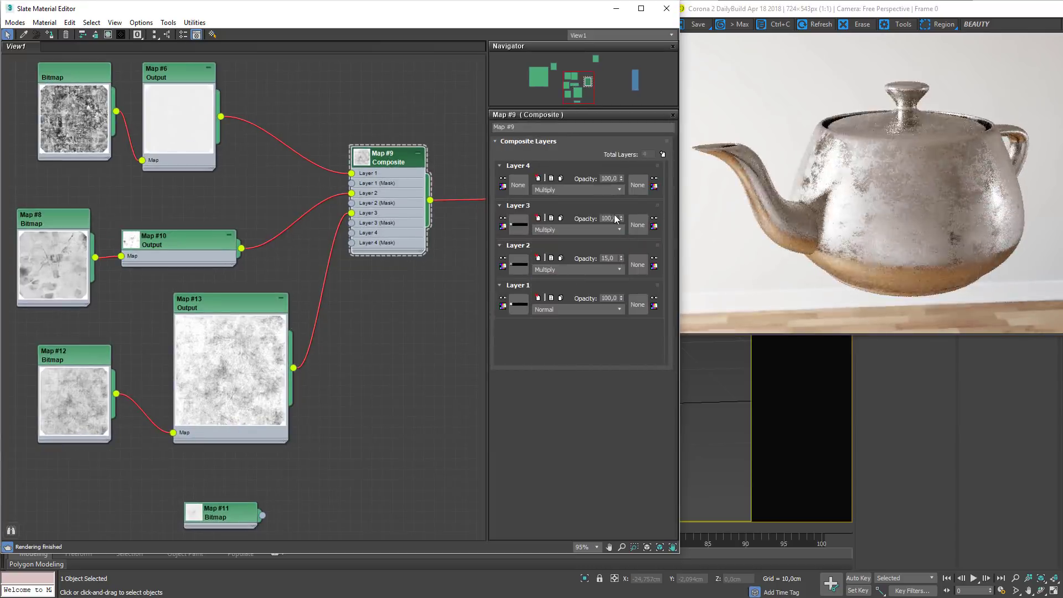
pyautogui.write('10')
pyautogui.press('Return')
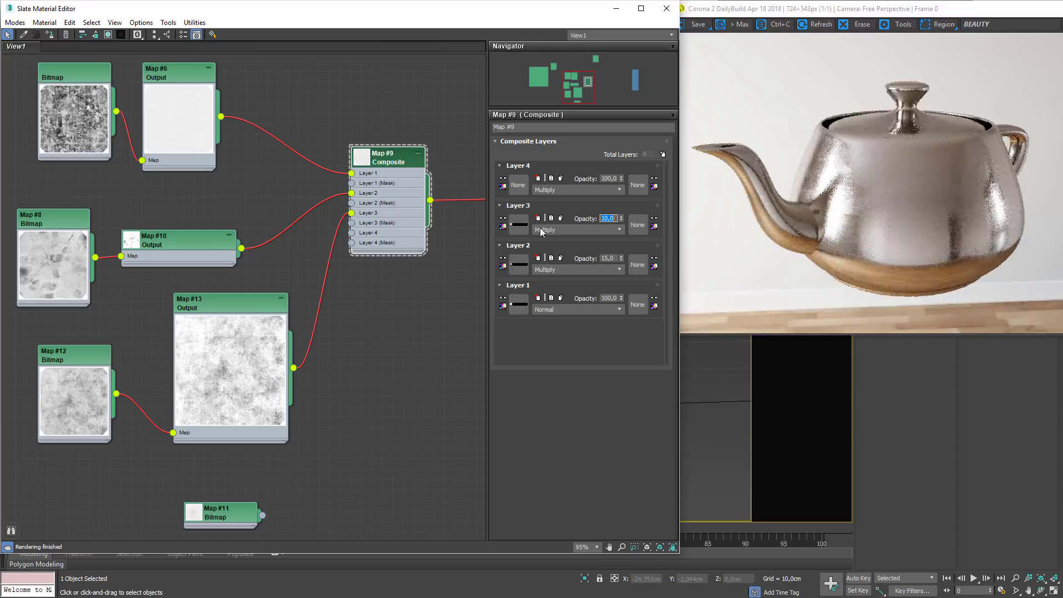
# - Set Composite Layer 3's opacity to 20 and inspect the scratches on both sides of the teapot
pyautogui.scroll(1, 839, 227)
pyautogui.write('20')
pyautogui.press('Return')
pyautogui.scroll(1, 850, 216)
pyautogui.click(862, 230)
pyautogui.scroll(-2, 868, 227)
pyautogui.scroll(3, 908, 251)
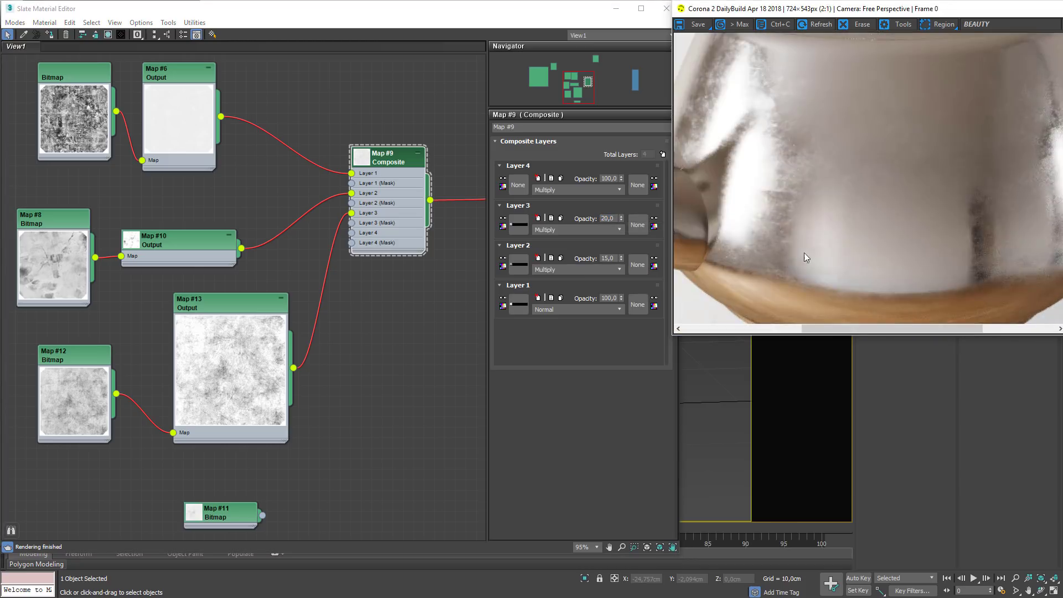
pyautogui.moveTo(936, 181); pyautogui.dragTo(916, 111)
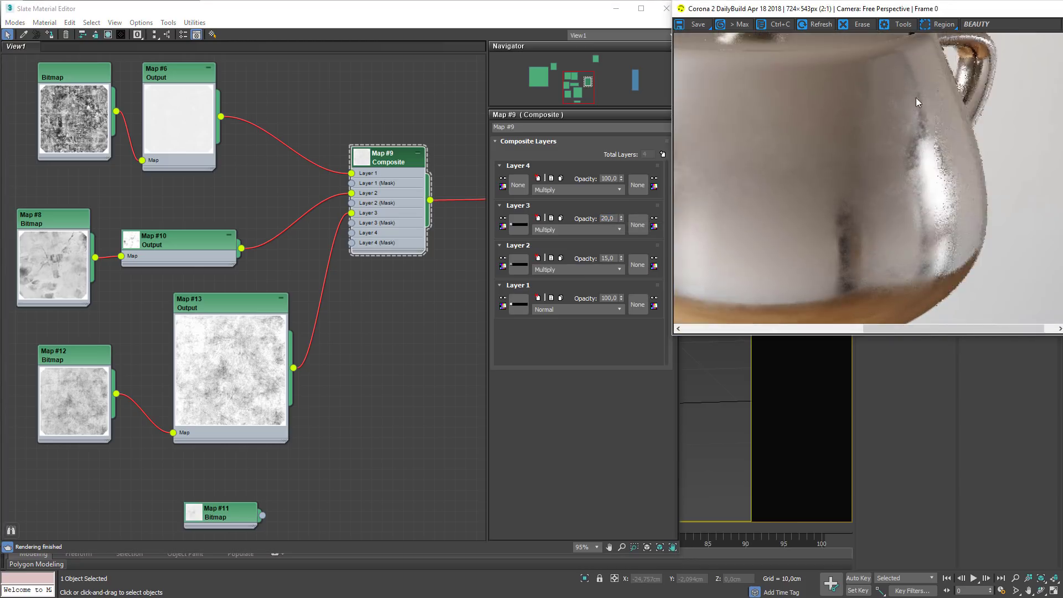
pyautogui.moveTo(861, 224); pyautogui.dragTo(922, 146)
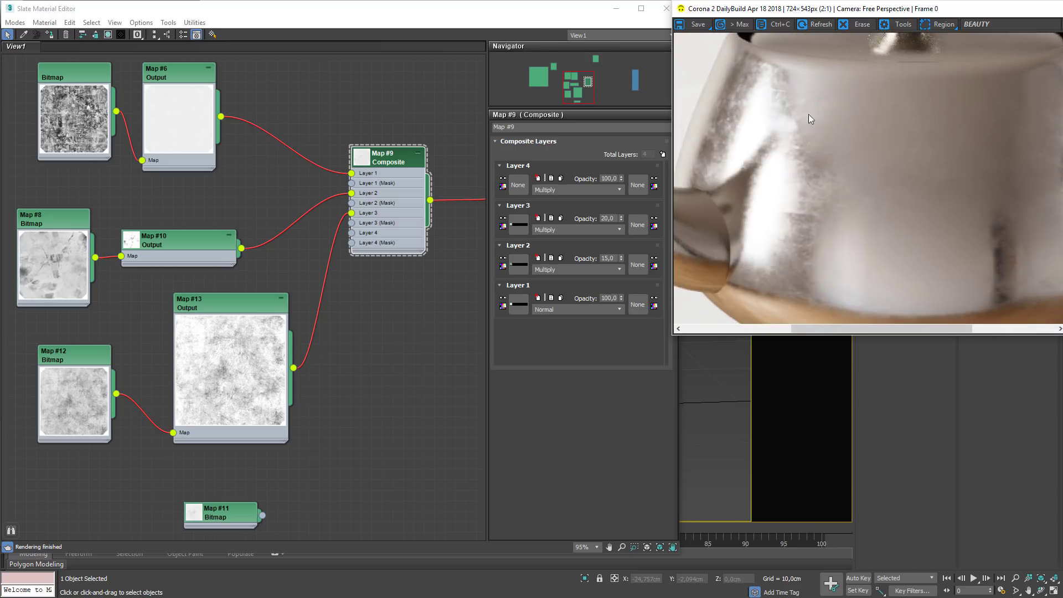
pyautogui.scroll(-1, 309, 356)
# - Enlarge the Rayones_0017 bitmap's node, move it below the other bitmaps and view its texture at full size
pyautogui.moveTo(309, 357); pyautogui.dragTo(417, 308, button='middle')
pyautogui.moveTo(80, 319); pyautogui.dragTo(380, 370)
pyautogui.click(321, 397)
pyautogui.doubleClick(313, 442)
pyautogui.moveTo(337, 446); pyautogui.dragTo(171, 414)
pyautogui.doubleClick(171, 414)
pyautogui.click(641, 307)
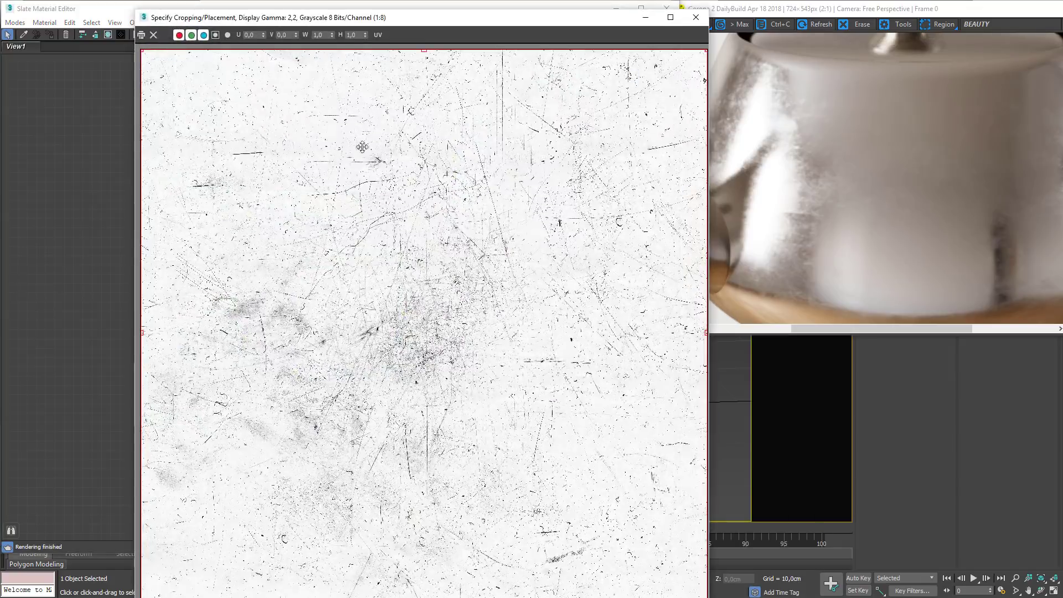
pyautogui.click(695, 19)
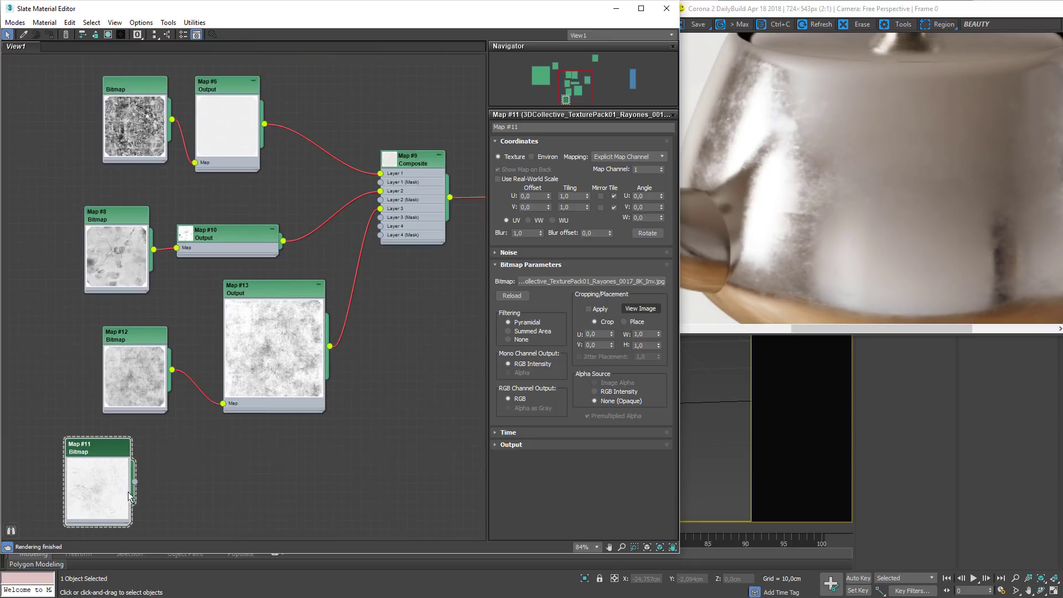
# - Connect the Rayones_0017 bitmap to Composite Layer 3 in place of the Rayones_0031 Output and move the unused nodes aside
pyautogui.moveTo(253, 411); pyautogui.dragTo(380, 208)
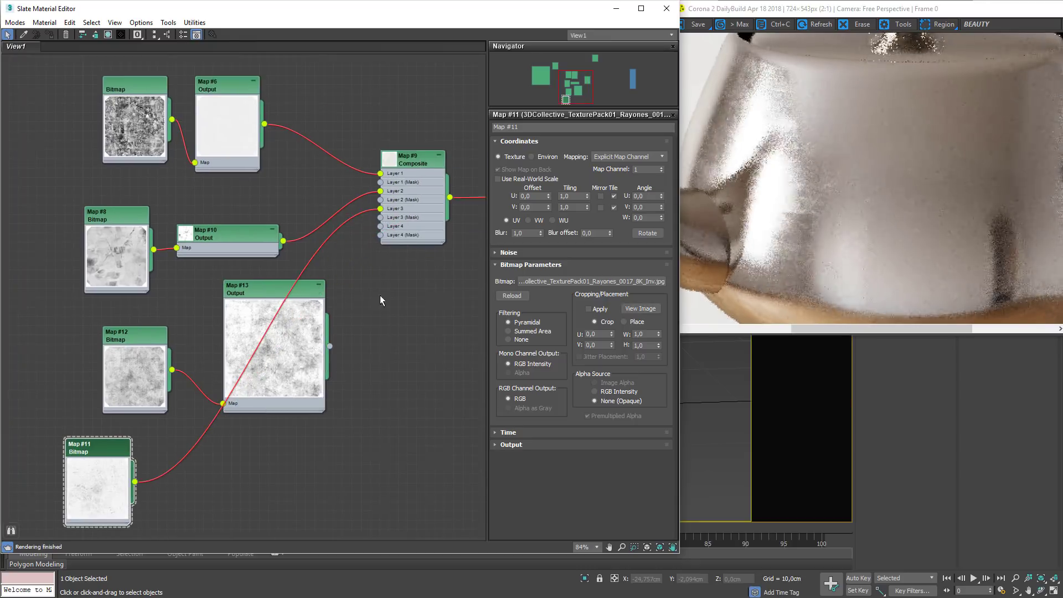
pyautogui.moveTo(306, 357); pyautogui.dragTo(416, 505)
pyautogui.moveTo(136, 336); pyautogui.dragTo(265, 410)
pyautogui.moveTo(97, 447); pyautogui.dragTo(208, 299)
# - Try Composite Layer 3 at 100 opacity and check the new scratches in the render
pyautogui.doubleClick(409, 162)
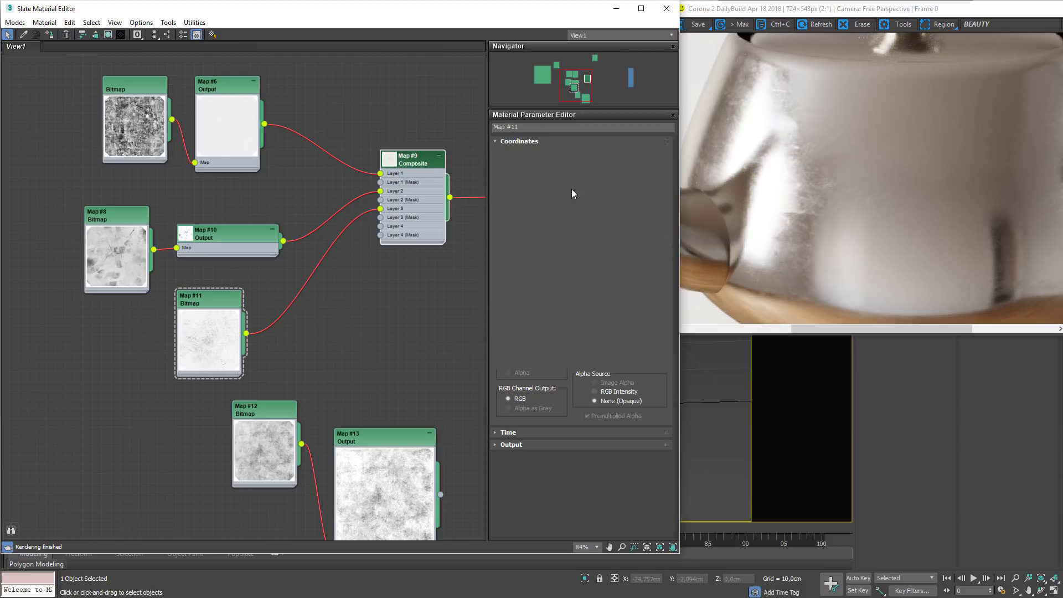
pyautogui.moveTo(615, 259); pyautogui.dragTo(561, 259)
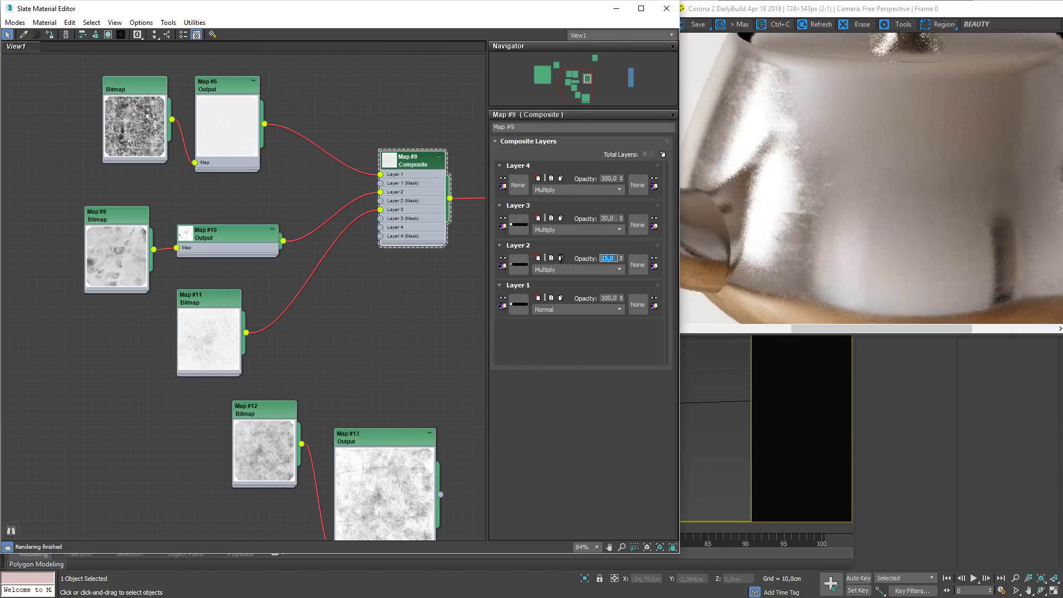
pyautogui.write('100')
pyautogui.press('Return')
pyautogui.moveTo(956, 165); pyautogui.dragTo(905, 192, button='middle')
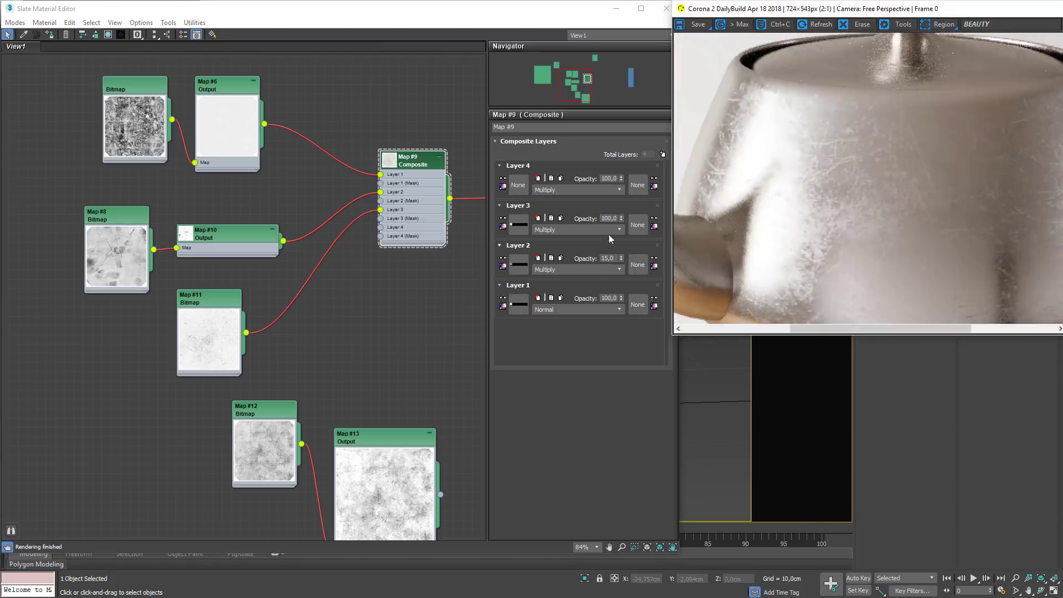
# - Try Composite Layer 3 at 30 opacity, settle on 20 and compare the scratches in close and full render views
pyautogui.doubleClick(616, 219)
pyautogui.write('30')
pyautogui.press('Return')
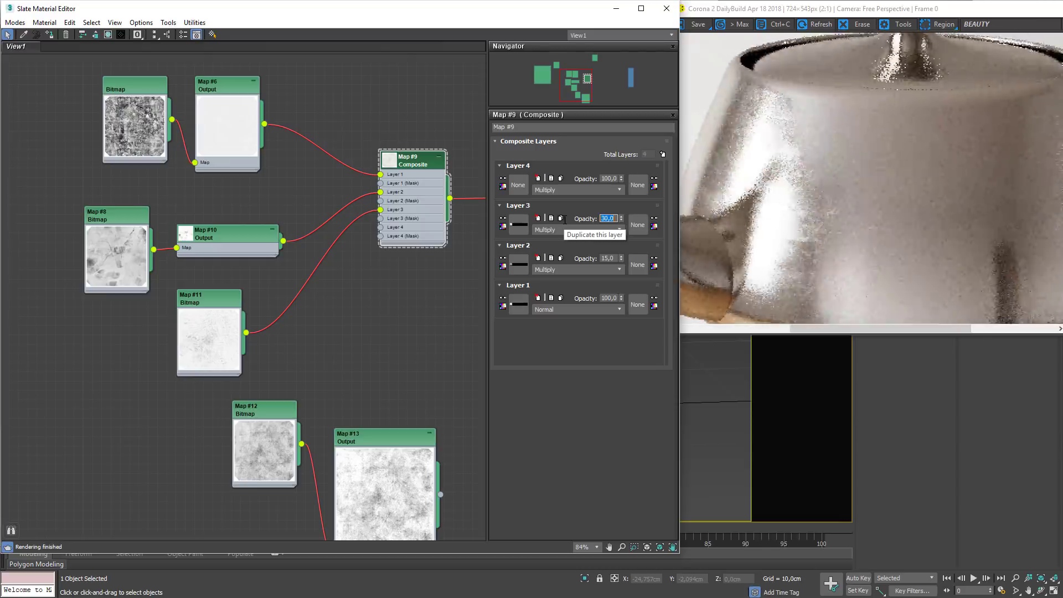
pyautogui.write('20')
pyautogui.press('Return')
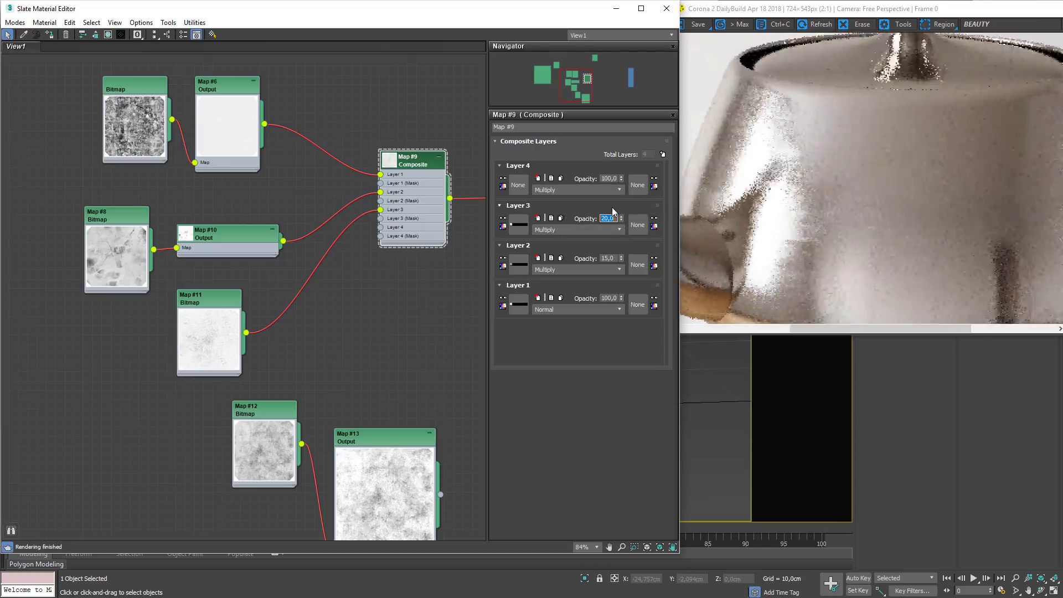
pyautogui.scroll(-1, 981, 193)
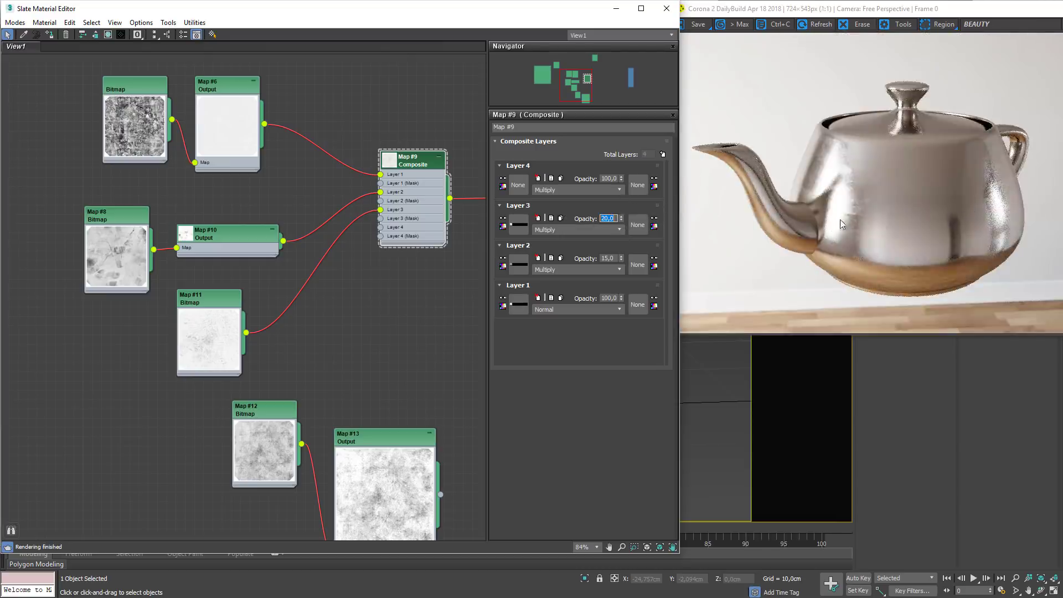
pyautogui.scroll(1, 928, 208)
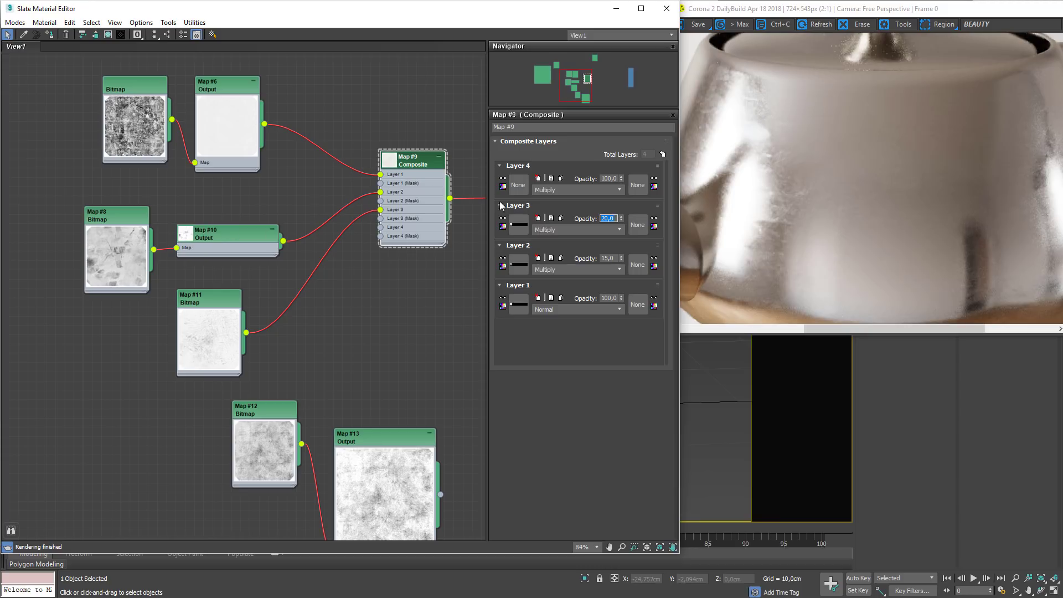
pyautogui.scroll(-1, 850, 203)
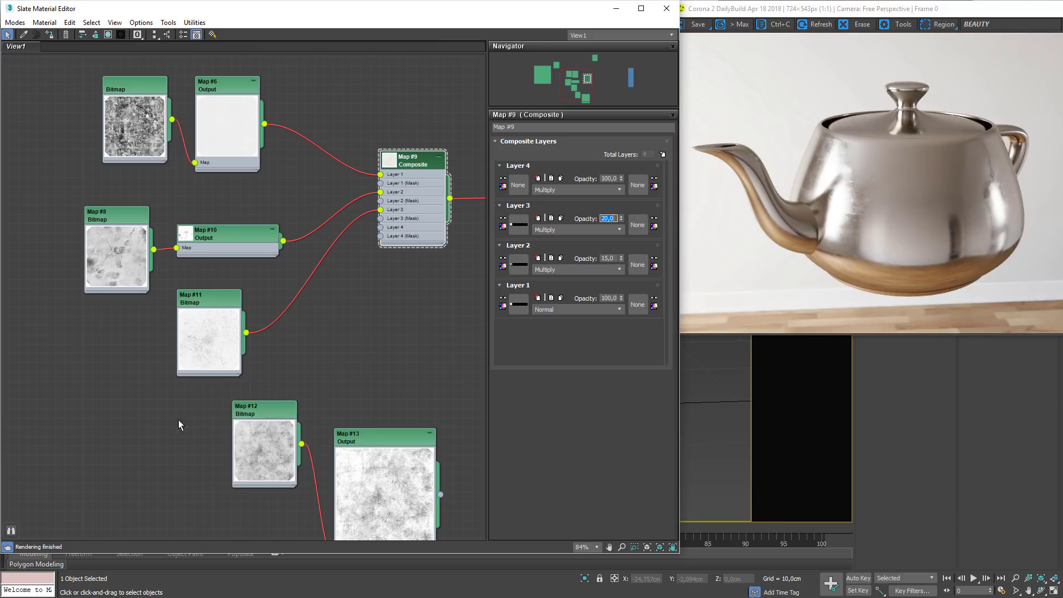
# - Delete the unused bitmap and Output nodes and line up the fingerprint and Rayones_0017 scratch nodes beneath the smudge bitmap
pyautogui.moveTo(180, 421); pyautogui.dragTo(408, 480)
pyautogui.press('Delete')
pyautogui.moveTo(199, 334); pyautogui.dragTo(235, 352)
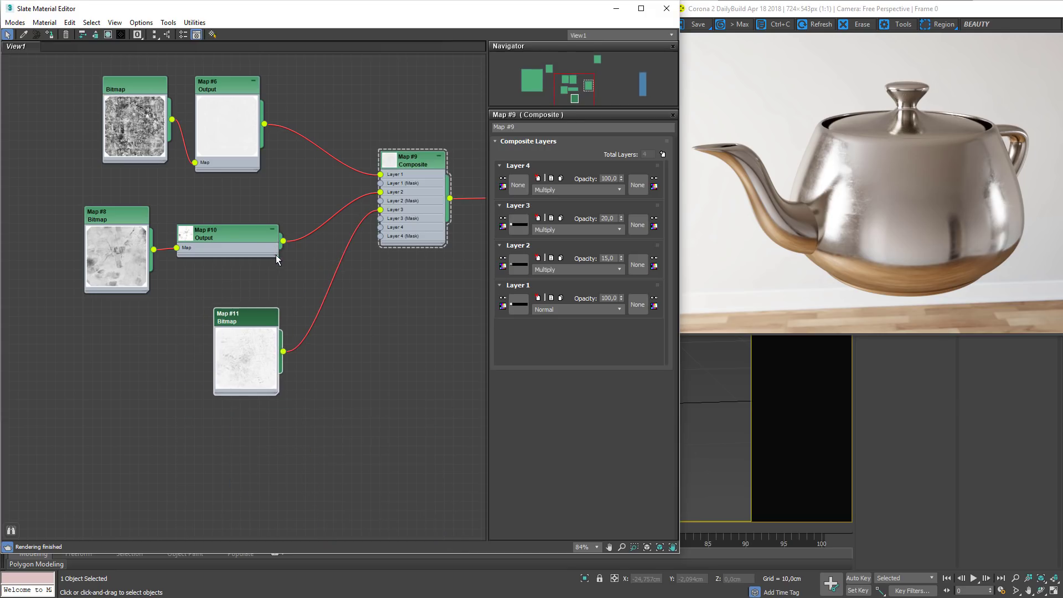
pyautogui.moveTo(277, 259); pyautogui.dragTo(242, 258)
pyautogui.moveTo(127, 233); pyautogui.dragTo(137, 233)
pyautogui.moveTo(244, 348); pyautogui.dragTo(142, 348)
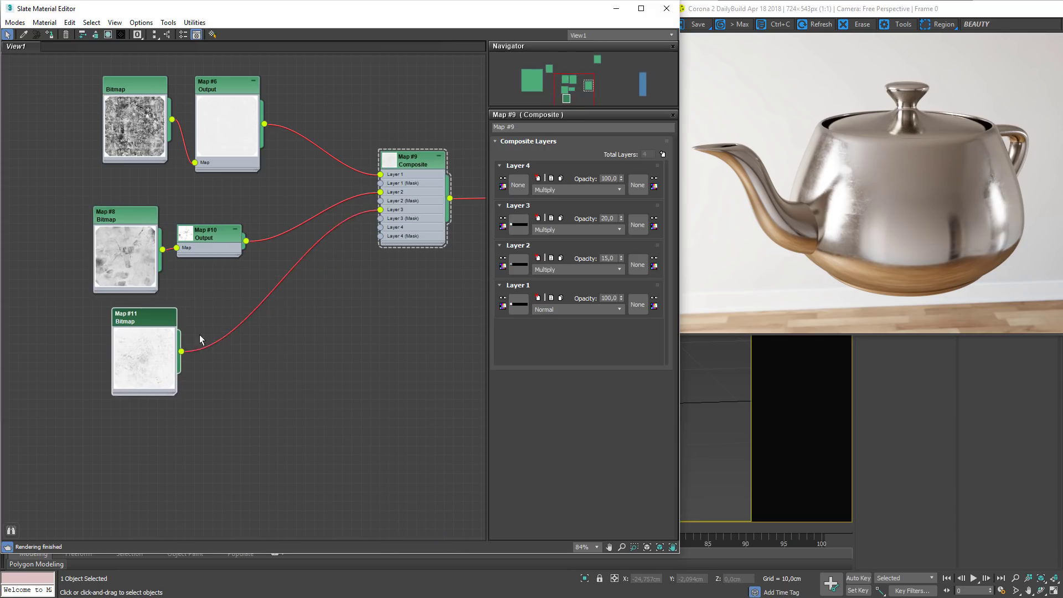
pyautogui.scroll(1, 923, 156)
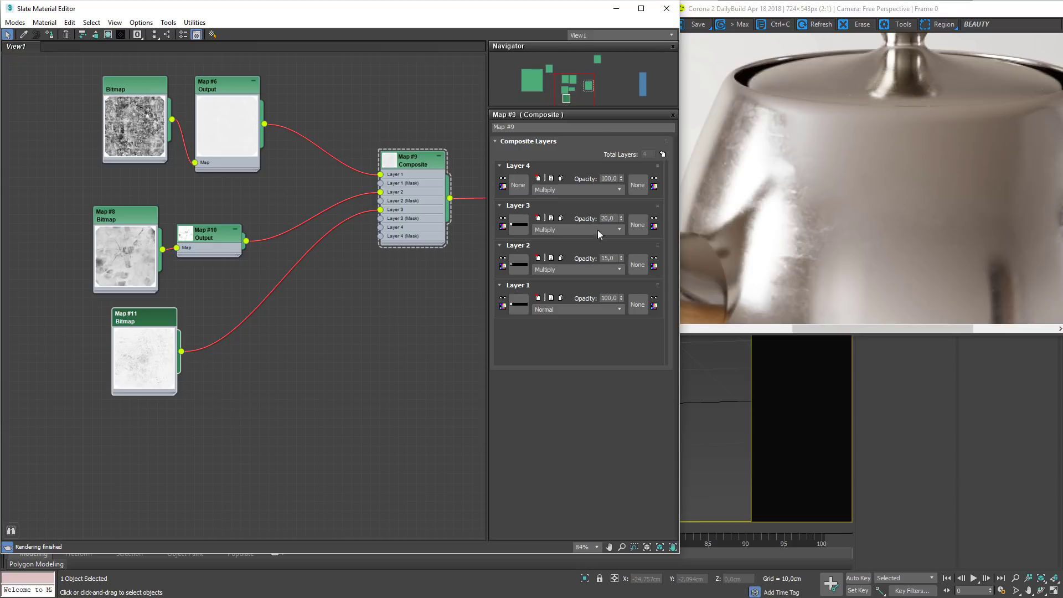
# - Move the texture and Composite node group and the CoronaMtl closer together, and place the CoronaColor node just above the bitmaps
pyautogui.scroll(-6, 316, 194)
pyautogui.moveTo(43, 228); pyautogui.dragTo(250, 446)
pyautogui.moveTo(268, 309); pyautogui.dragTo(377, 311)
pyautogui.moveTo(360, 344); pyautogui.dragTo(265, 297, button='middle')
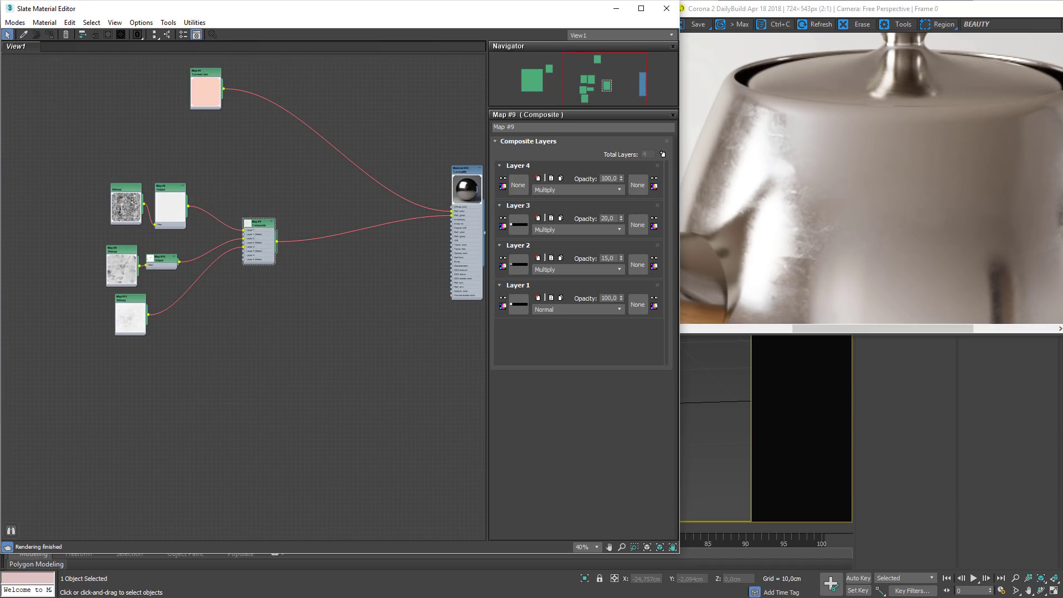
pyautogui.scroll(-1, 874, 228)
pyautogui.scroll(1, 353, 260)
pyautogui.moveTo(353, 260); pyautogui.dragTo(272, 276, button='middle')
pyautogui.moveTo(405, 240); pyautogui.dragTo(352, 247)
pyautogui.moveTo(199, 163); pyautogui.dragTo(314, 183, button='middle')
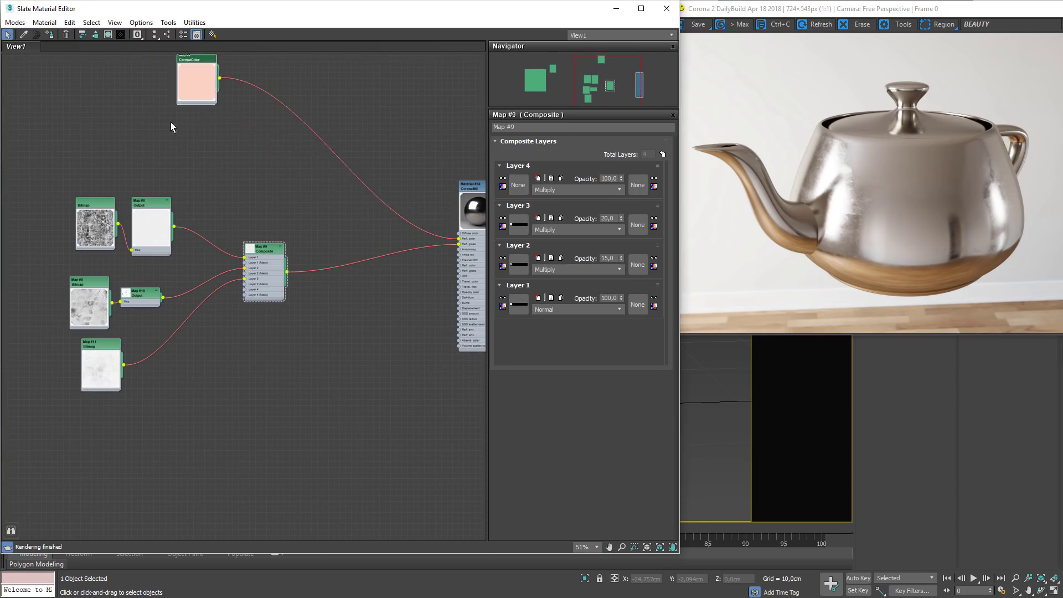
pyautogui.moveTo(197, 103); pyautogui.dragTo(156, 145)
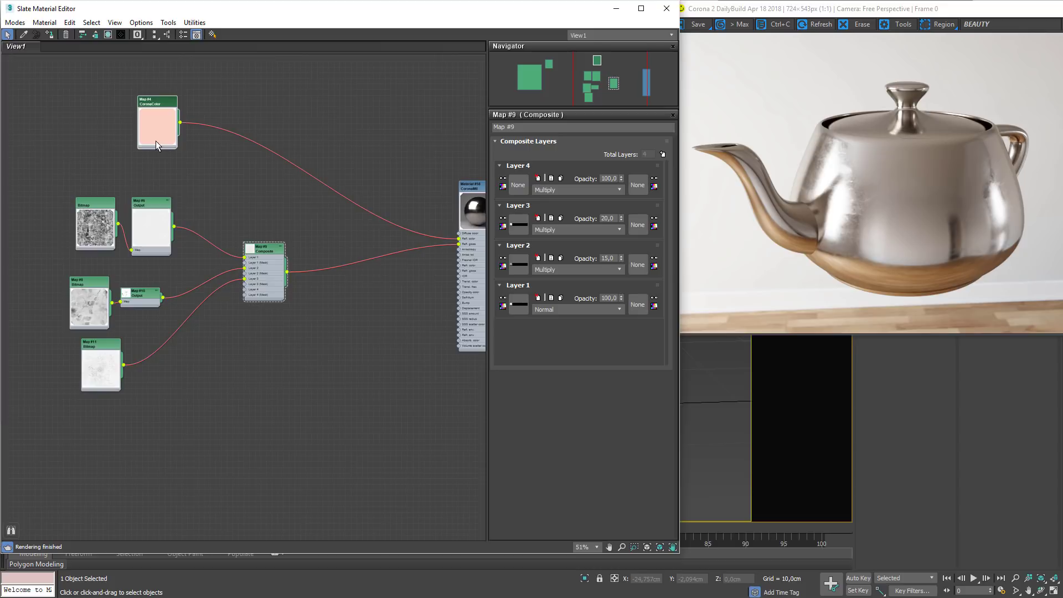
pyautogui.scroll(2, 89, 433)
# - Add a second Composite map below the glossiness Composite and connect the Rayones_0017 bitmap to its Layer 1
pyautogui.click(114, 313)
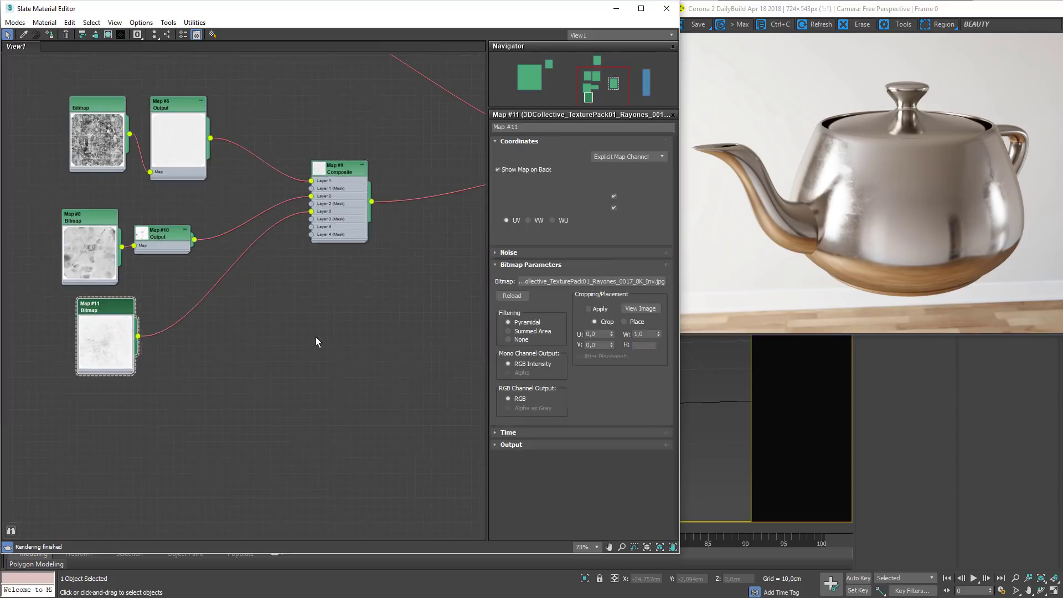
pyautogui.moveTo(314, 337); pyautogui.dragTo(267, 335, button='middle')
pyautogui.rightClick(331, 283)
pyautogui.moveTo(359, 302)
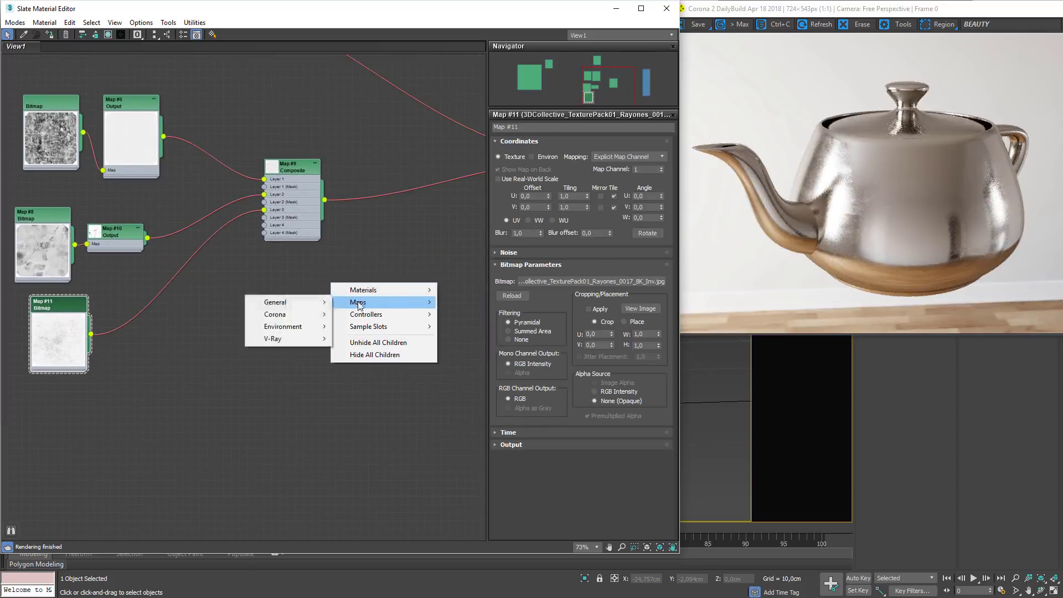
pyautogui.moveTo(277, 303)
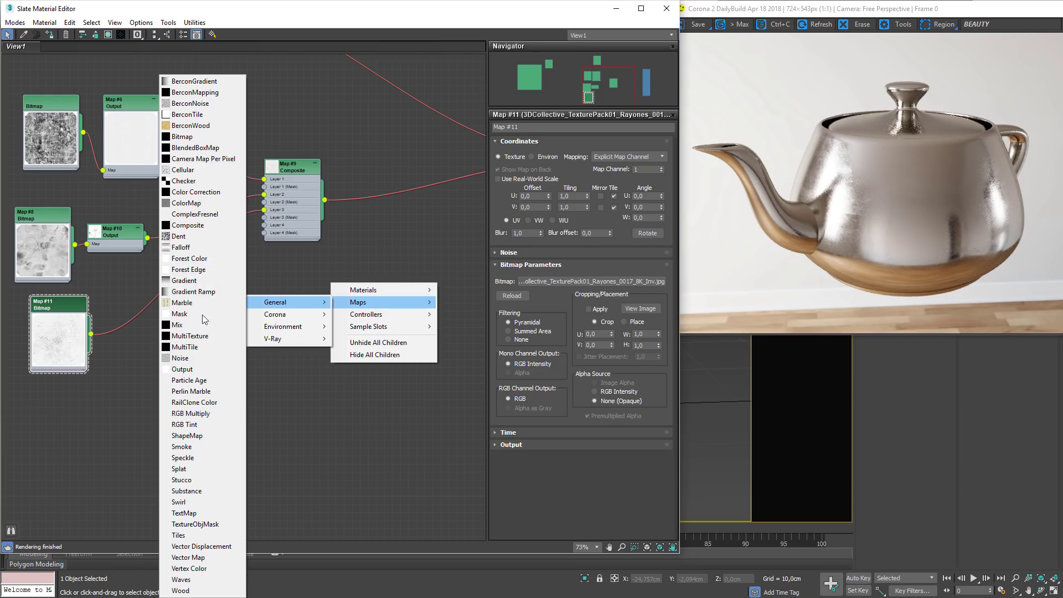
pyautogui.click(188, 225)
pyautogui.moveTo(71, 353); pyautogui.dragTo(309, 307)
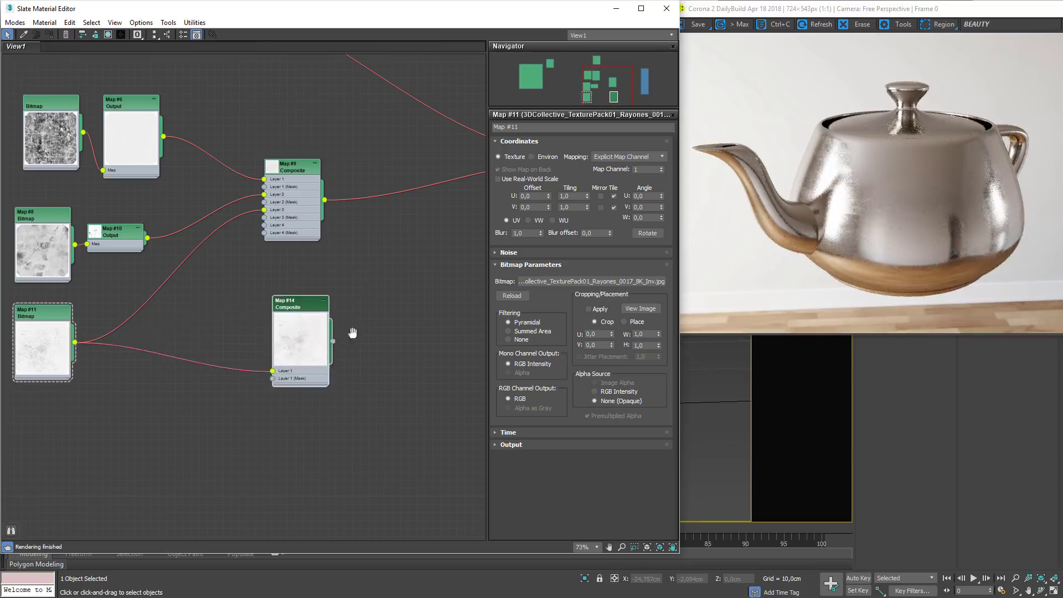
# - Connect the new Composite map to the Bump input of the CoronaMtl
pyautogui.moveTo(337, 330); pyautogui.dragTo(182, 357, button='middle')
pyautogui.moveTo(177, 368); pyautogui.dragTo(420, 294)
pyautogui.scroll(2, 407, 200)
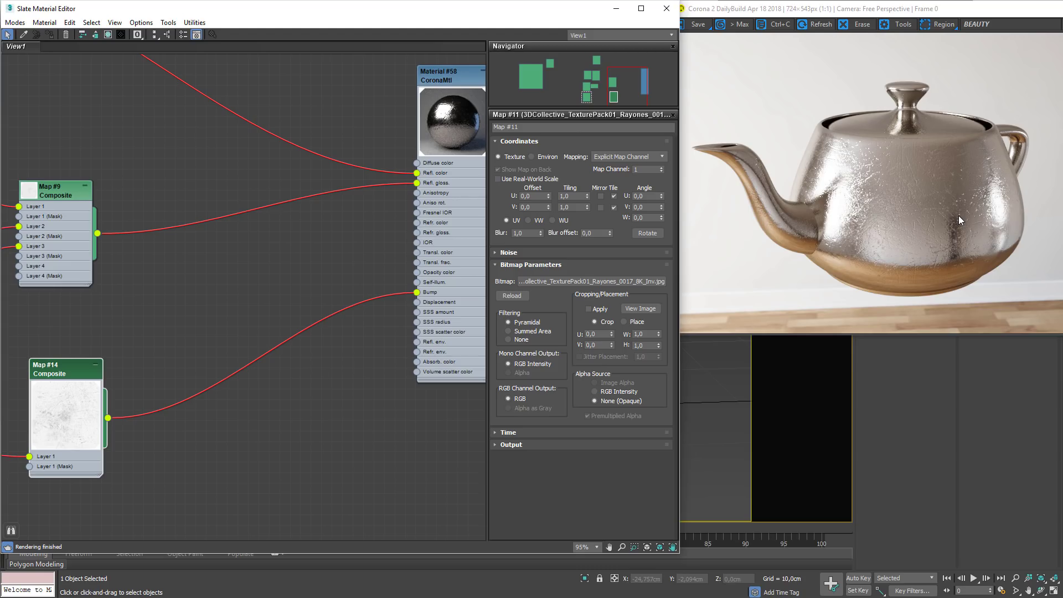
# - Enlarge the render window and examine the bump scratches on the teapot up close
pyautogui.click(704, 322)
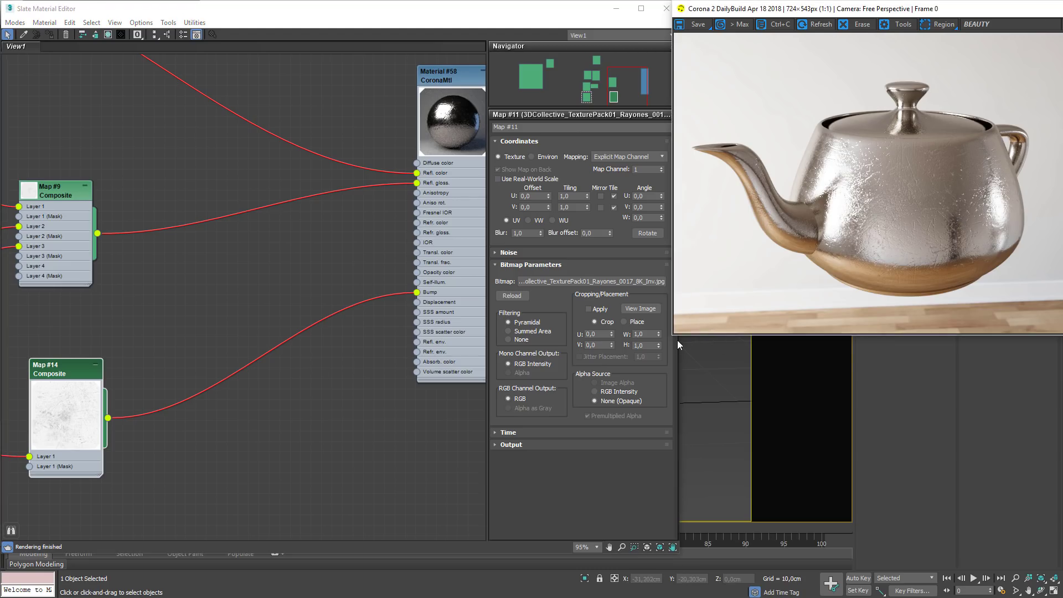
pyautogui.moveTo(674, 337); pyautogui.dragTo(578, 407)
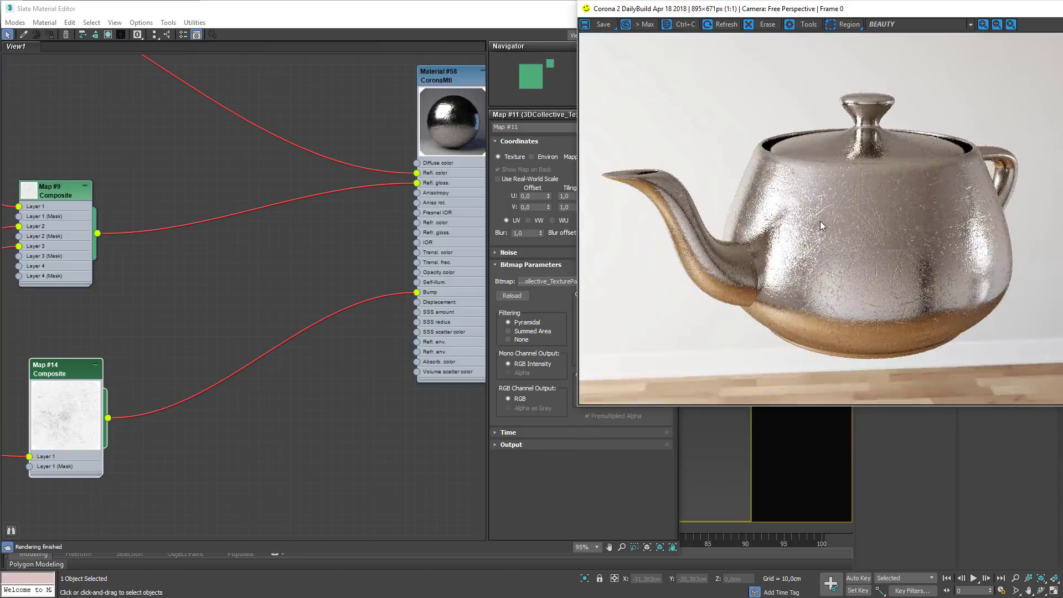
pyautogui.scroll(1, 845, 218)
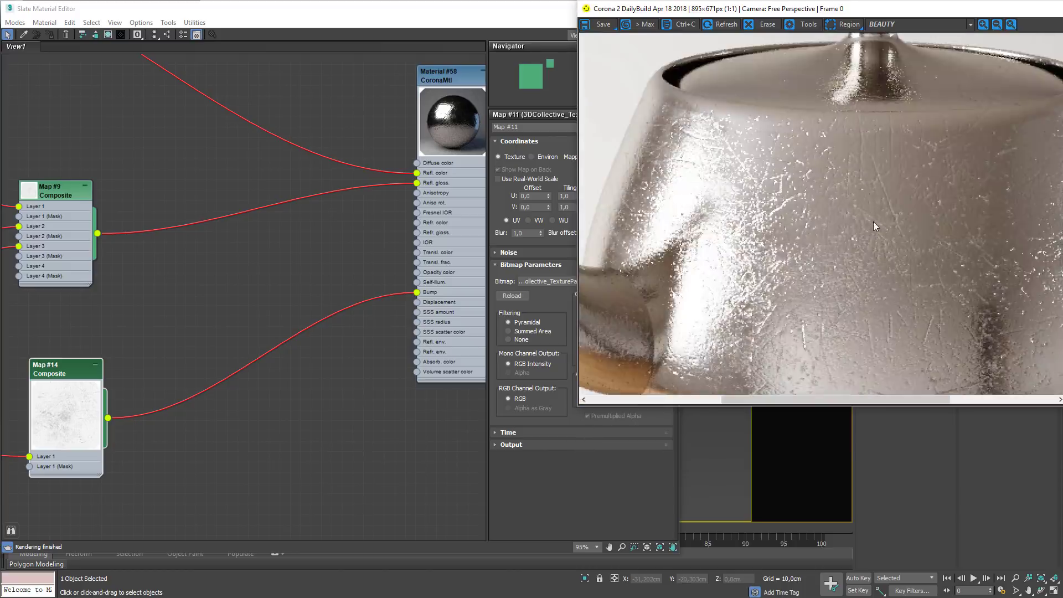
pyautogui.scroll(-1, 872, 221)
# - Add two layers to the bump Composite and disconnect the Rayones_0017 bitmap from its Layer 1
pyautogui.click(398, 265)
pyautogui.scroll(-4, 399, 260)
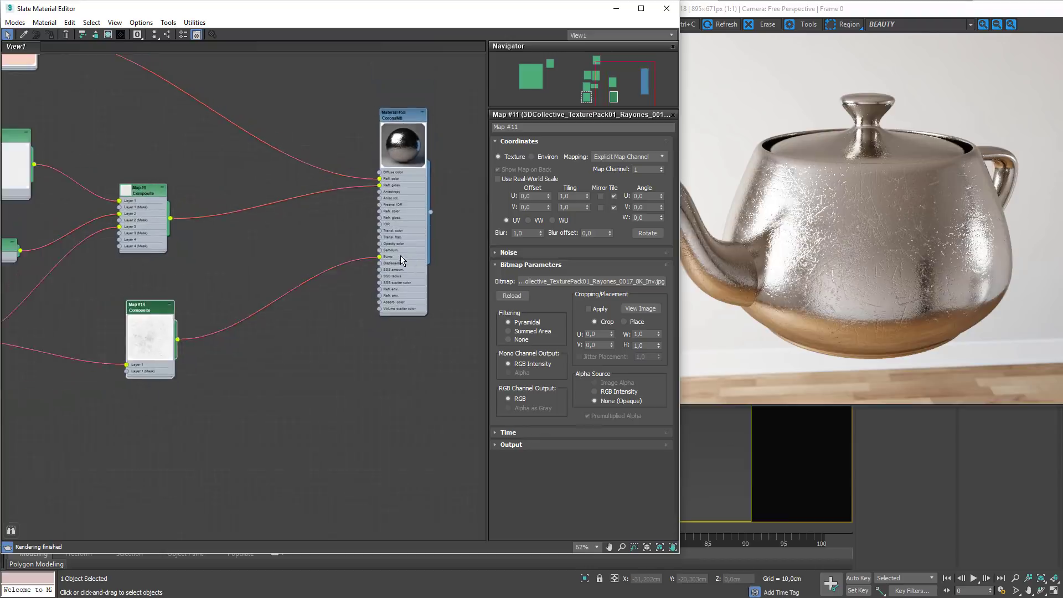
pyautogui.scroll(1, 199, 329)
pyautogui.moveTo(146, 357); pyautogui.dragTo(139, 349)
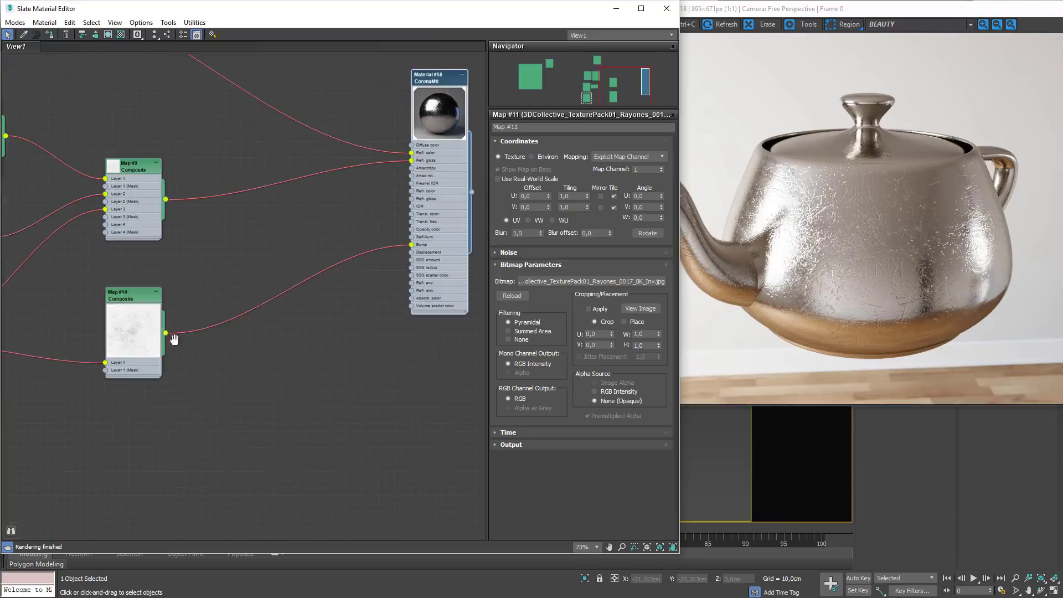
pyautogui.scroll(-1, 139, 349)
pyautogui.moveTo(138, 349); pyautogui.dragTo(310, 329, button='middle')
pyautogui.moveTo(308, 284); pyautogui.dragTo(346, 283)
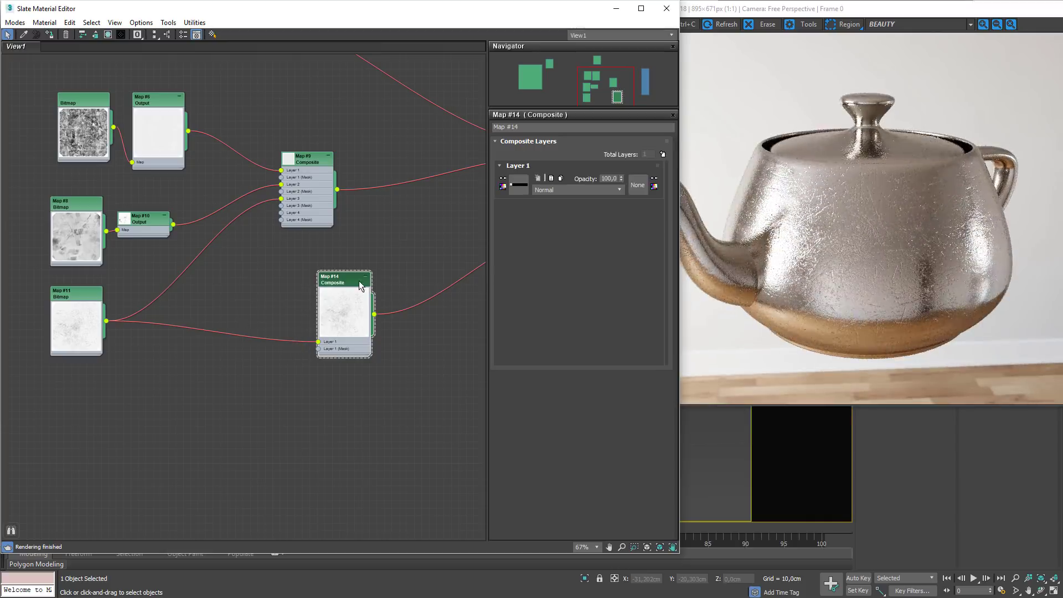
pyautogui.click(663, 155)
pyautogui.click(663, 154)
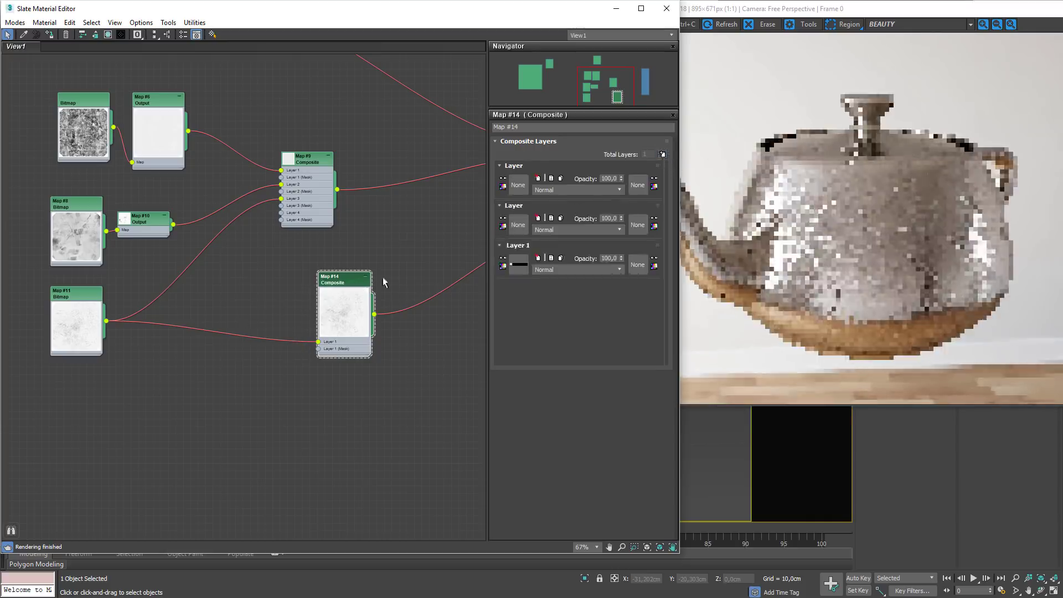
pyautogui.keyDown('alt'); pyautogui.moveTo(338, 275); pyautogui.dragTo(308, 275); pyautogui.keyUp('alt')
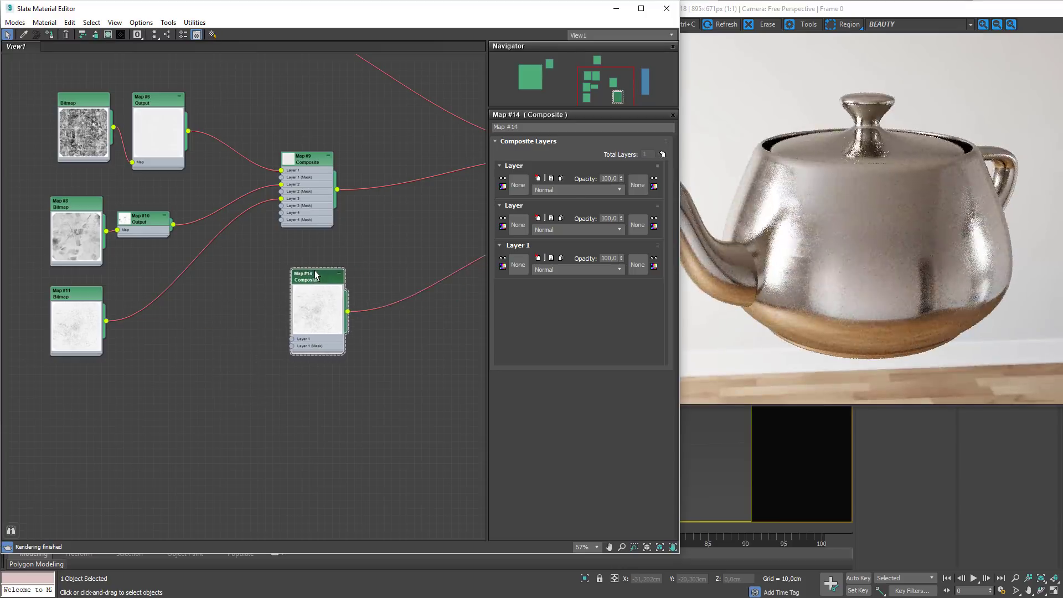
# - Stop the interactive render while adding a fourth layer to the bump Composite, and restart it with the render window moved aside
pyautogui.moveTo(1033, 16); pyautogui.dragTo(844, 29)
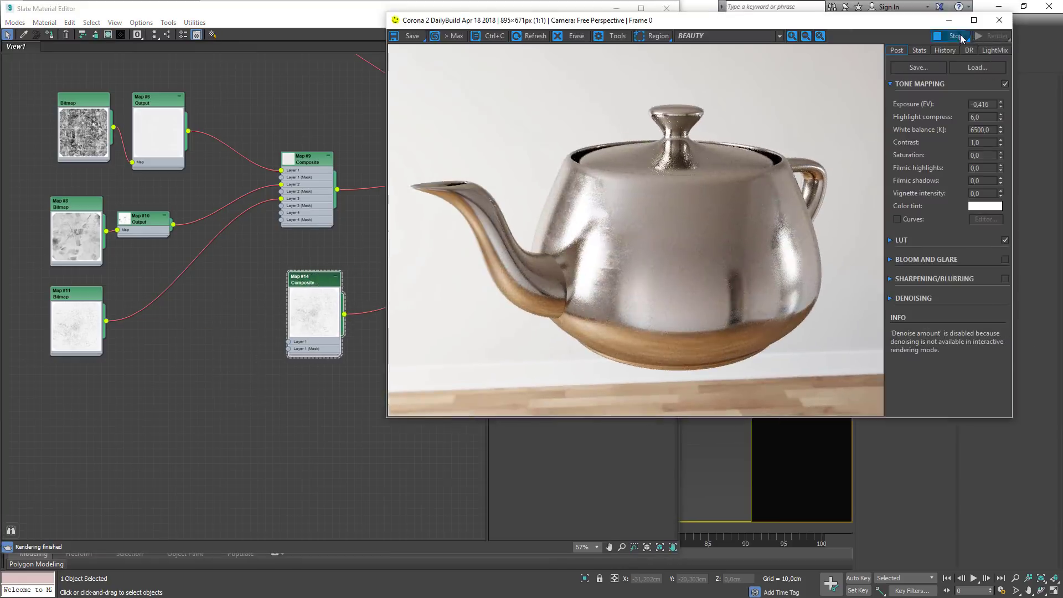
pyautogui.moveTo(337, 360); pyautogui.dragTo(313, 354, button='middle')
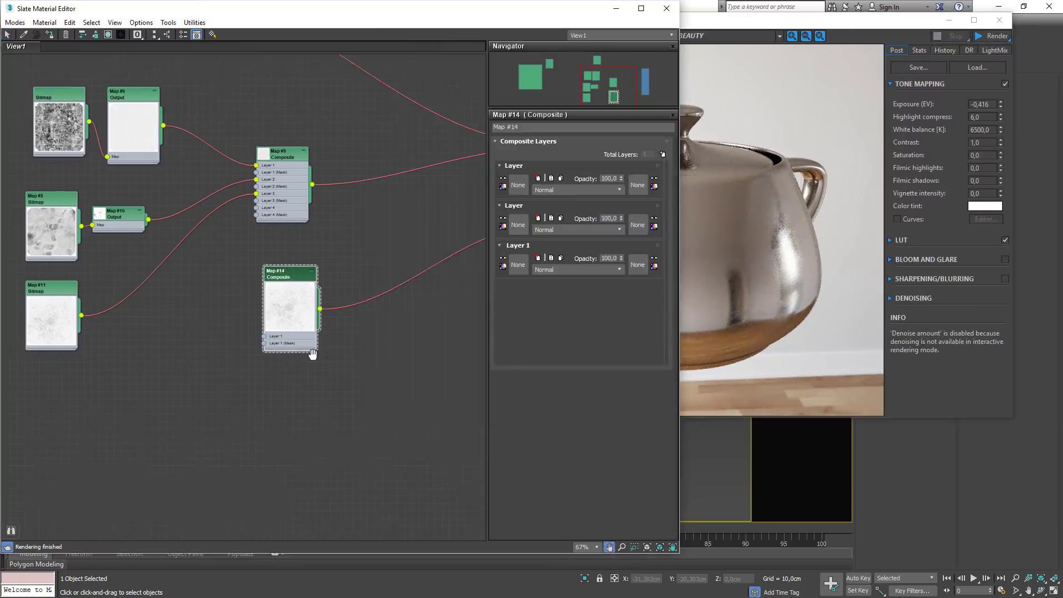
pyautogui.click(663, 154)
pyautogui.moveTo(991, 35); pyautogui.dragTo(991, 51)
pyautogui.moveTo(697, 26); pyautogui.dragTo(1000, 17)
# - Lower the Rayones_0017 bitmap node and add a CoronaColor map beside the bump Composite
pyautogui.scroll(4, 240, 361)
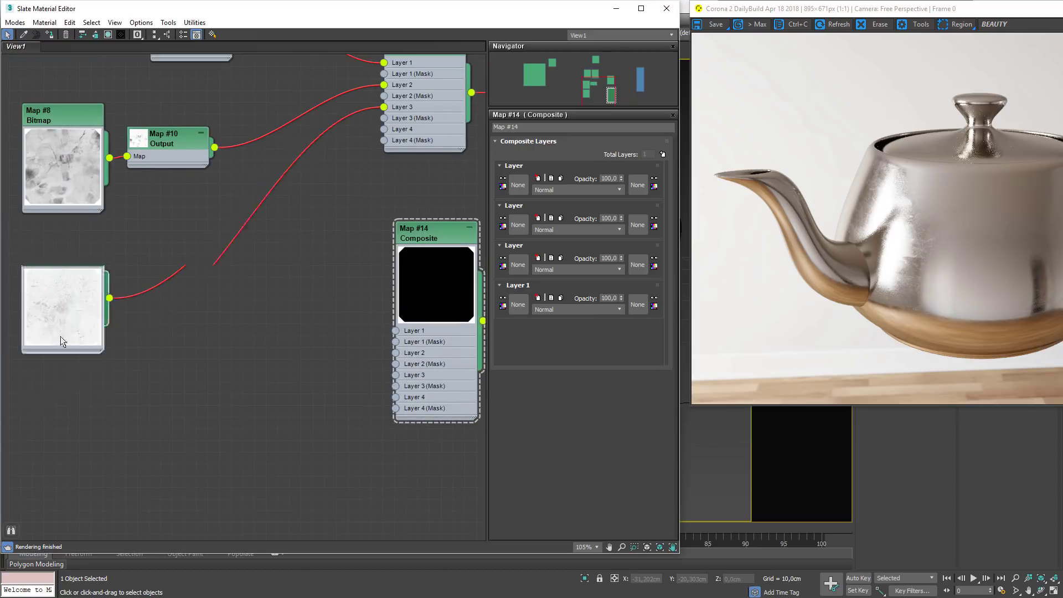
pyautogui.moveTo(56, 308); pyautogui.dragTo(56, 331)
pyautogui.rightClick(264, 334)
pyautogui.moveTo(291, 354)
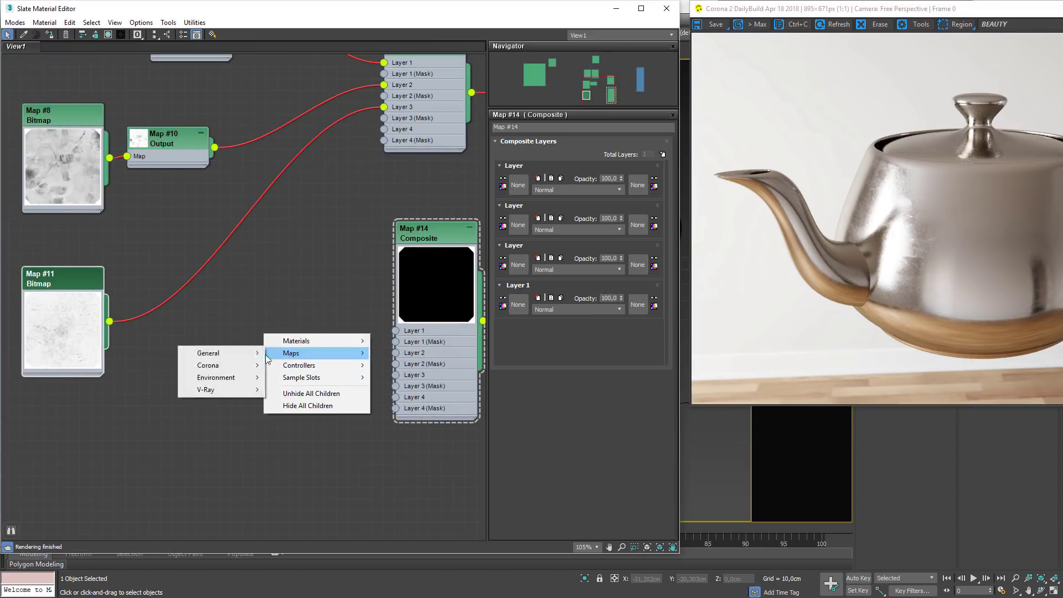
pyautogui.moveTo(209, 366)
pyautogui.click(127, 398)
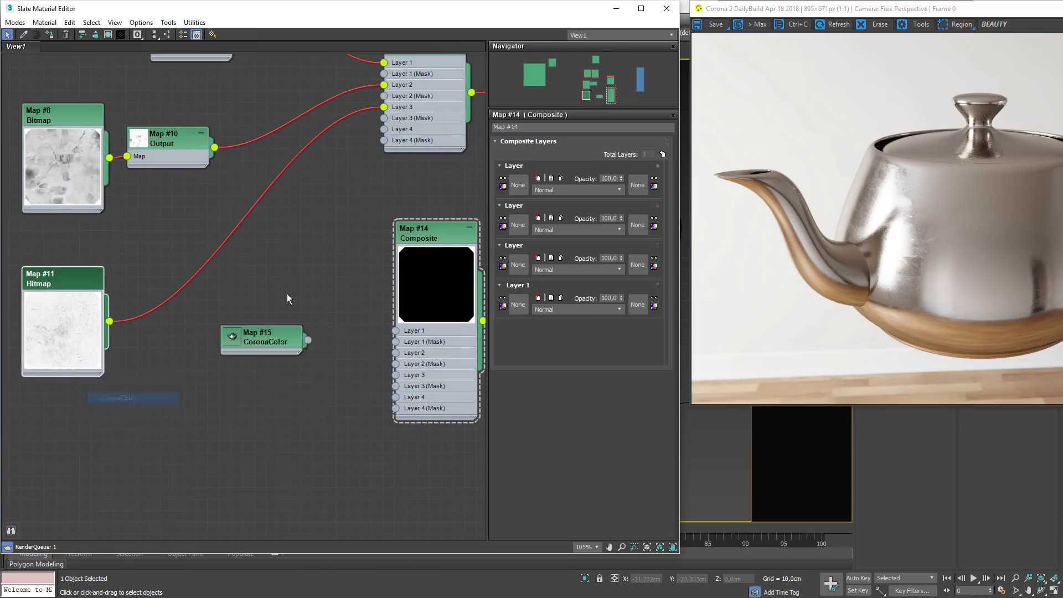
pyautogui.moveTo(235, 335); pyautogui.dragTo(287, 234)
# - Set the new CoronaColor's solid color to a grey with value 128 and connect it to Layer 1 of the bump Composite
pyautogui.doubleClick(286, 234)
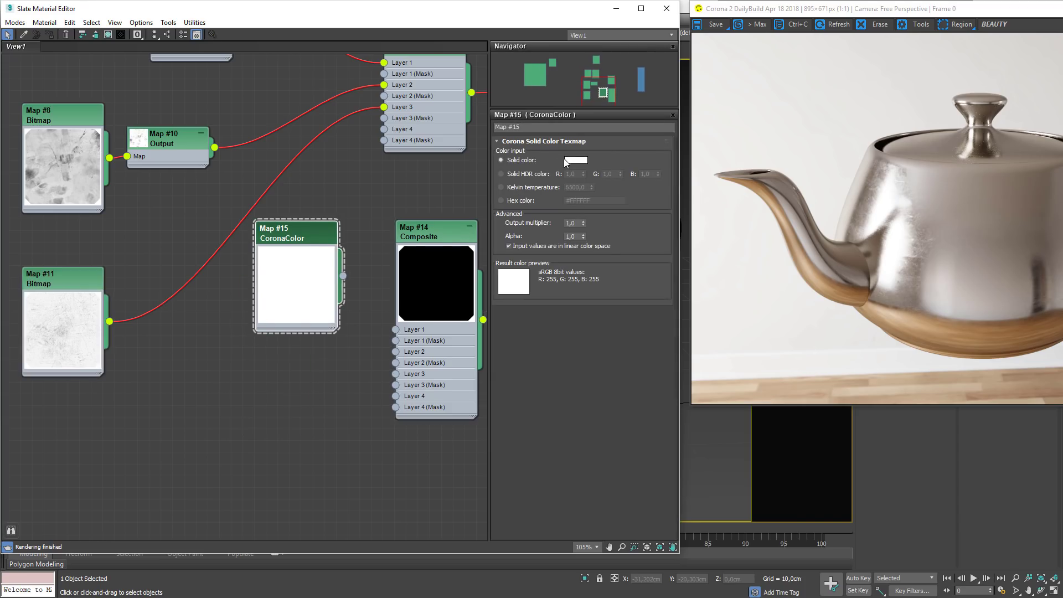
pyautogui.click(576, 160)
pyautogui.moveTo(327, 157); pyautogui.dragTo(327, 145)
pyautogui.click(391, 128)
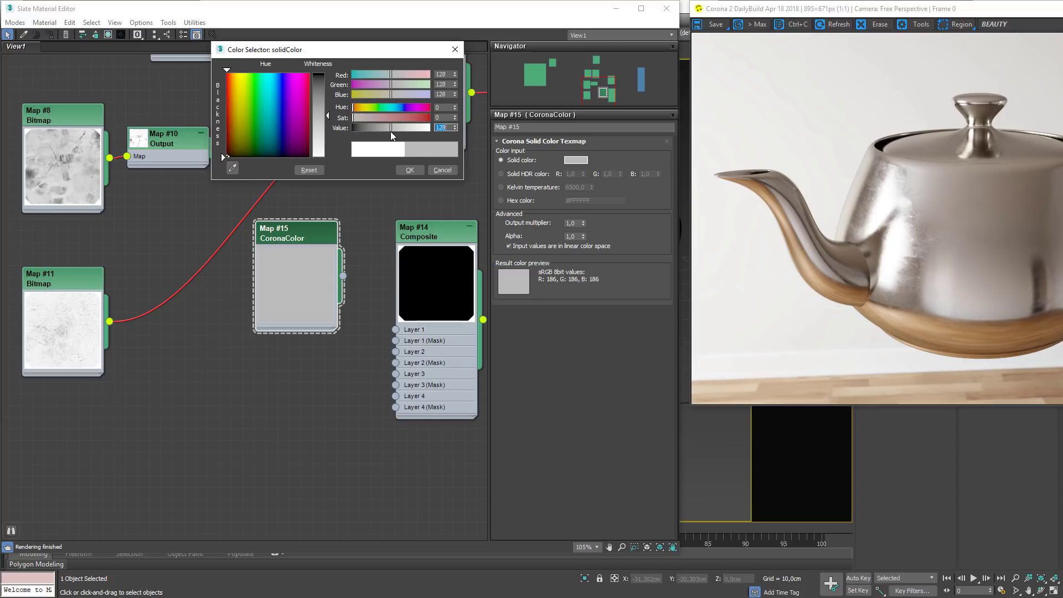
pyautogui.click(412, 170)
pyautogui.moveTo(402, 330); pyautogui.dragTo(399, 328)
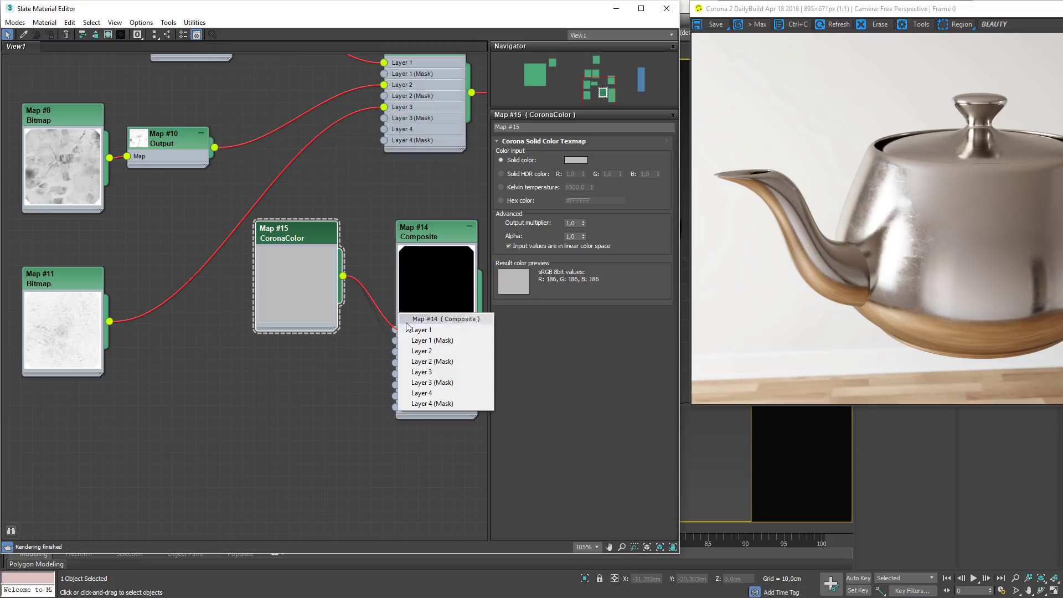
pyautogui.click(408, 332)
# - Set the CoronaMtl's Bump map amount to 1
pyautogui.moveTo(391, 334); pyautogui.dragTo(235, 362, button='middle')
pyautogui.scroll(-2, 235, 361)
pyautogui.moveTo(402, 296); pyautogui.dragTo(280, 315, button='middle')
pyautogui.scroll(-1, 280, 315)
pyautogui.doubleClick(413, 121)
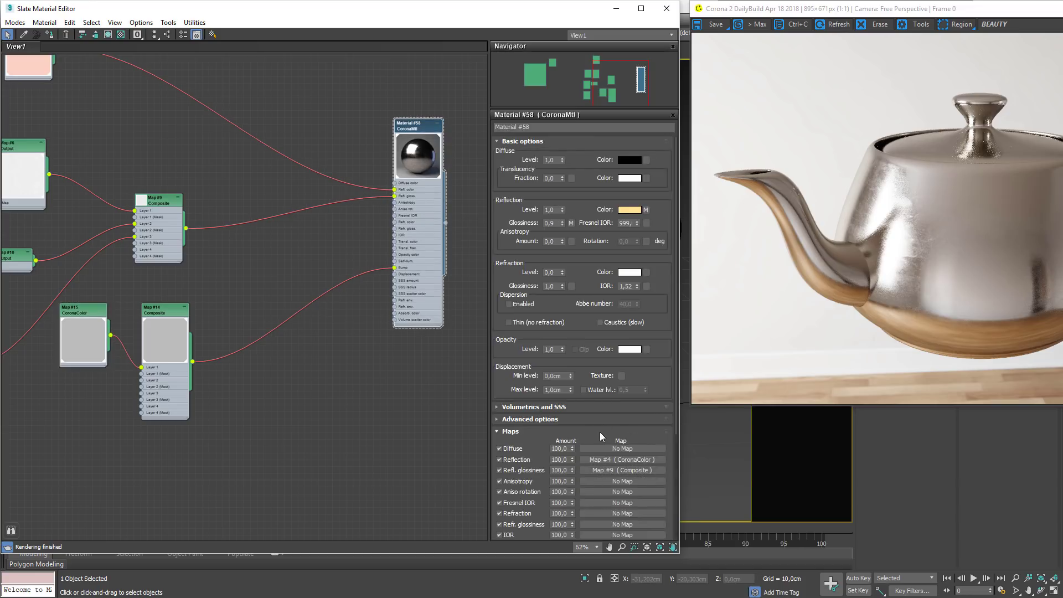
pyautogui.scroll(-5, 673, 390)
pyautogui.click(559, 496)
# - Connect the Rayones_0017 bitmap to Layer 2 of the bump Composite
pyautogui.moveTo(217, 386); pyautogui.dragTo(452, 395, button='middle')
pyautogui.scroll(3, 239, 369)
pyautogui.moveTo(198, 372); pyautogui.dragTo(425, 395)
pyautogui.moveTo(463, 295); pyautogui.dragTo(350, 285, button='middle')
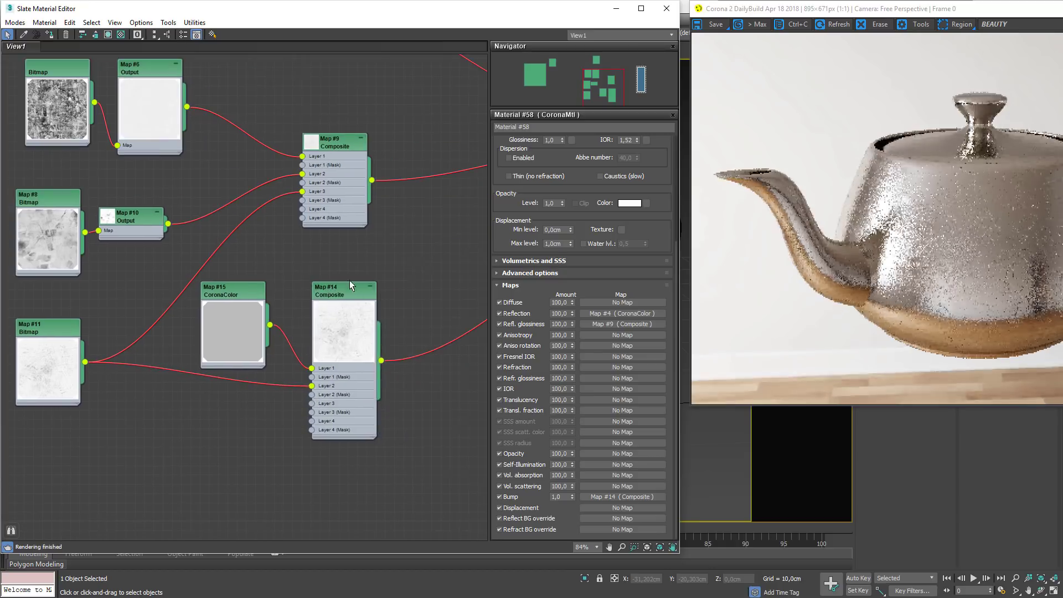
# - Set Layer 2 of the bump Composite to Multiply blending with 10 opacity
pyautogui.doubleClick(346, 291)
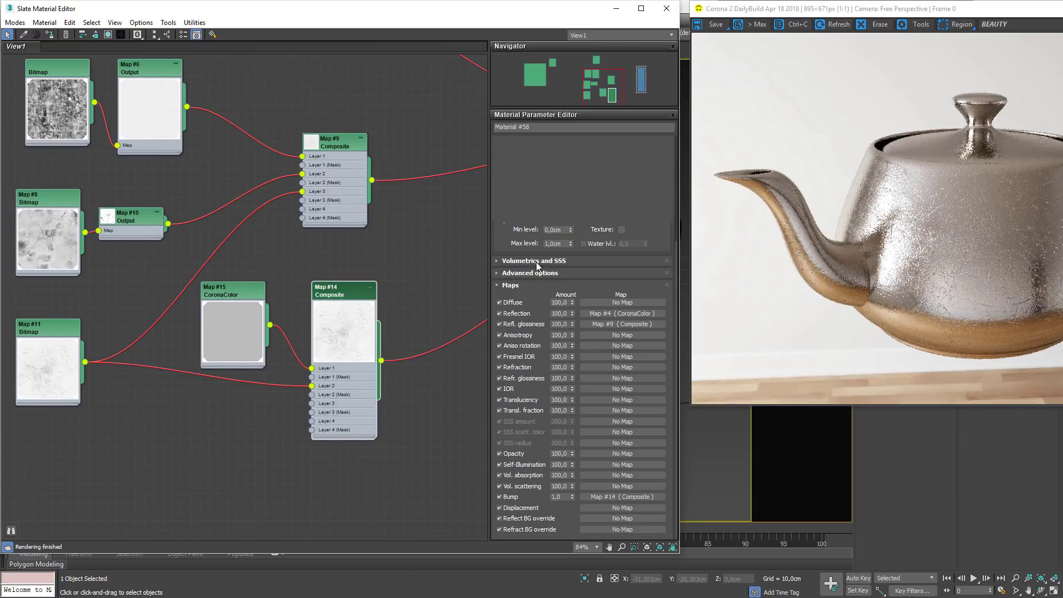
pyautogui.click(567, 270)
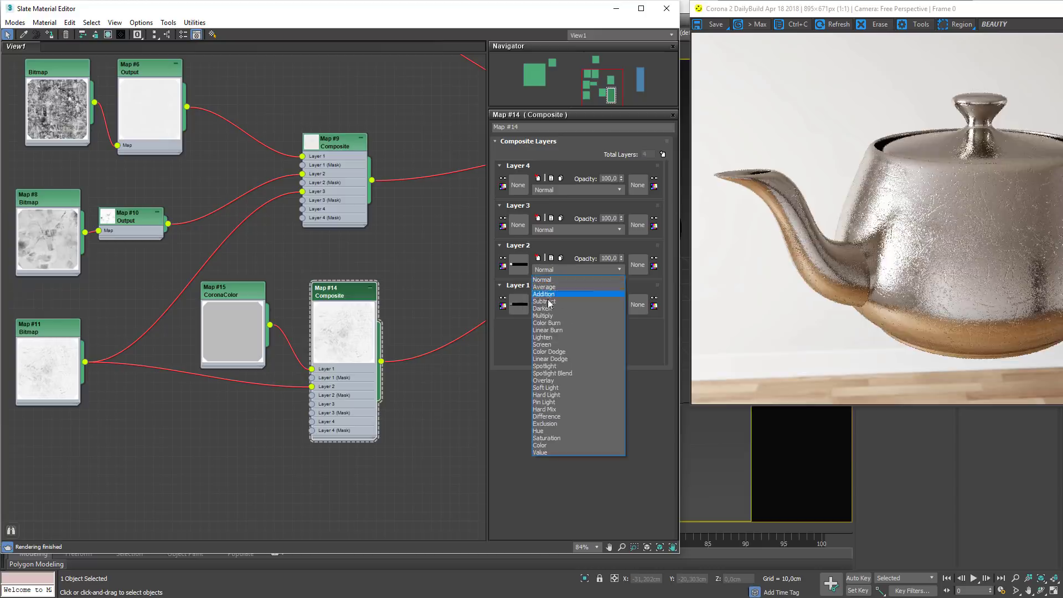
pyautogui.click(570, 314)
pyautogui.click(605, 258)
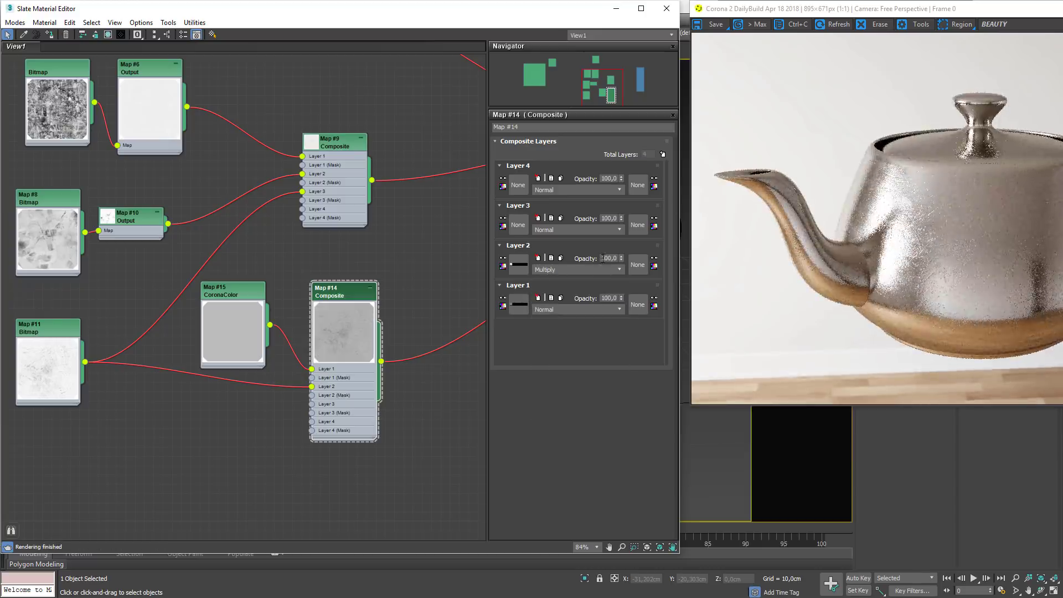
pyautogui.write('10')
pyautogui.press('Return')
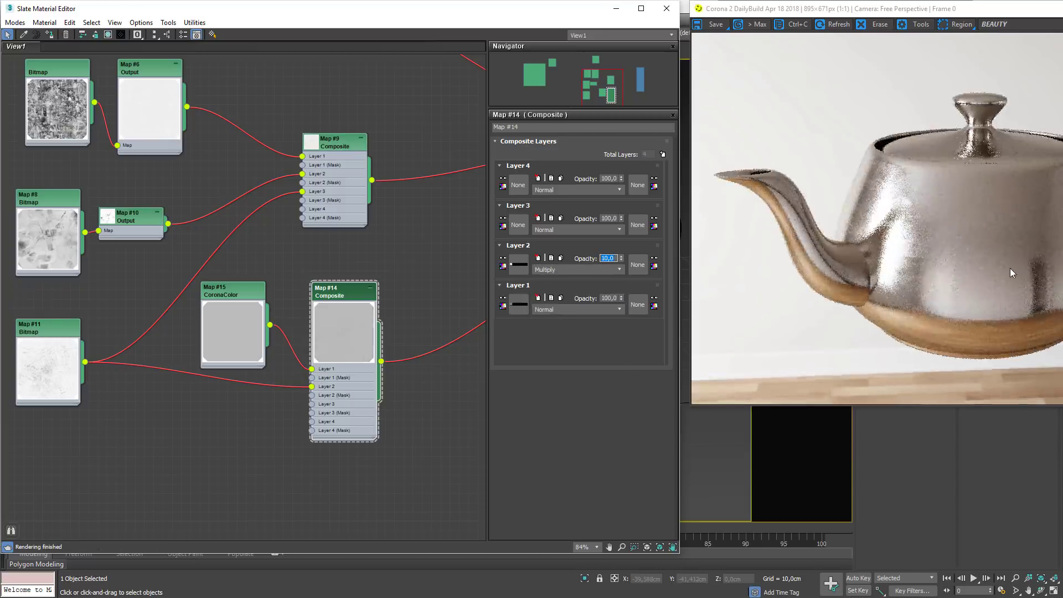
# - Set the opacity of Layer 2 in the bump Composite to 20 and inspect the render close-up
pyautogui.scroll(1, 1010, 268)
pyautogui.moveTo(991, 255); pyautogui.dragTo(816, 250)
pyautogui.scroll(-1, 815, 251)
pyautogui.scroll(1, 999, 253)
pyautogui.moveTo(998, 254); pyautogui.dragTo(992, 283)
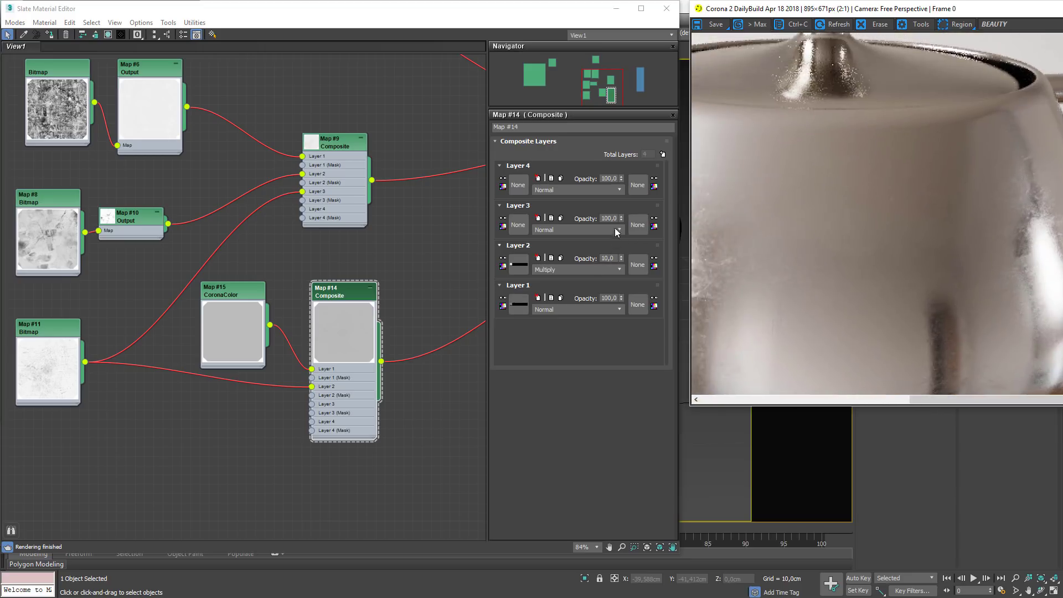
pyautogui.doubleClick(616, 258)
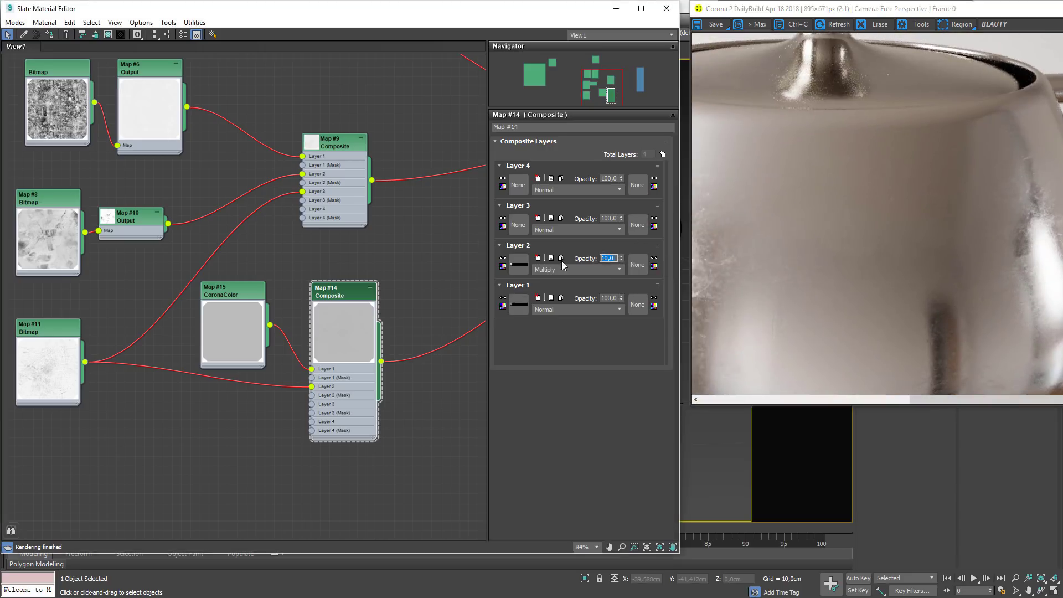
pyautogui.write('20')
pyautogui.press('Return')
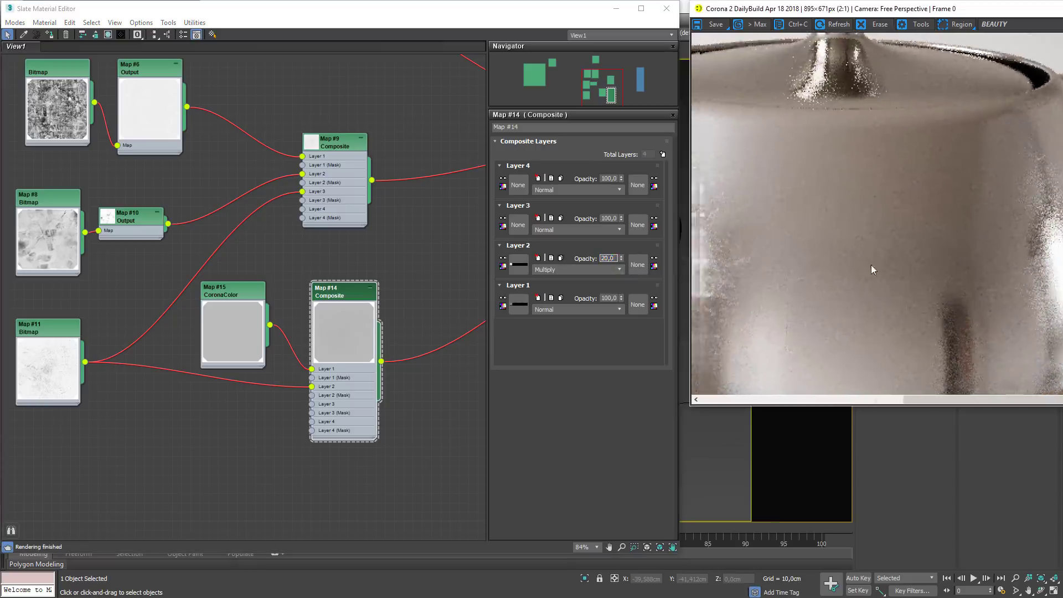
pyautogui.scroll(-1, 844, 275)
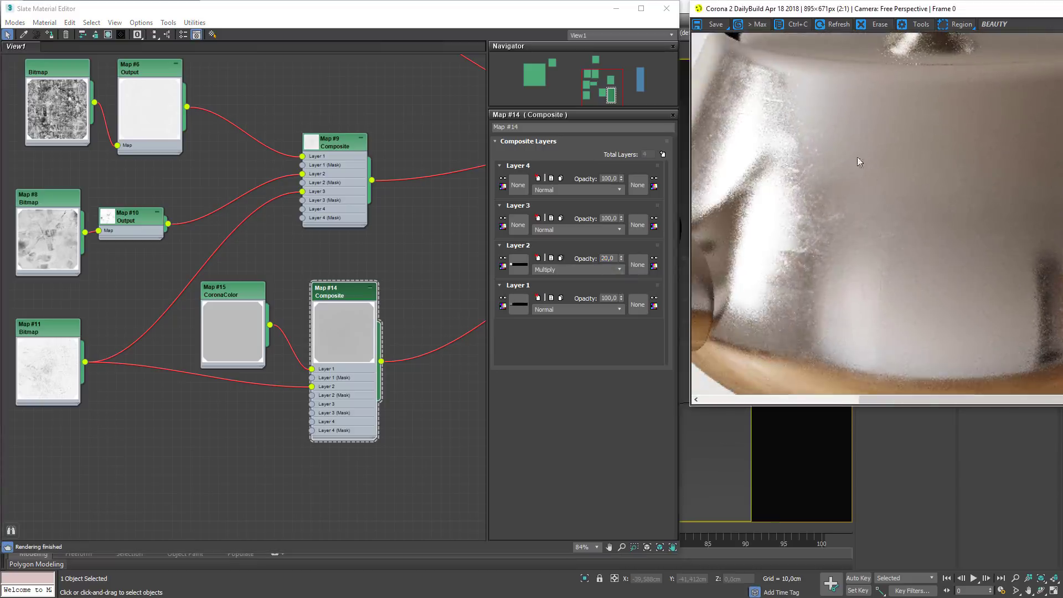
pyautogui.scroll(-2, 991, 223)
pyautogui.scroll(1, 902, 144)
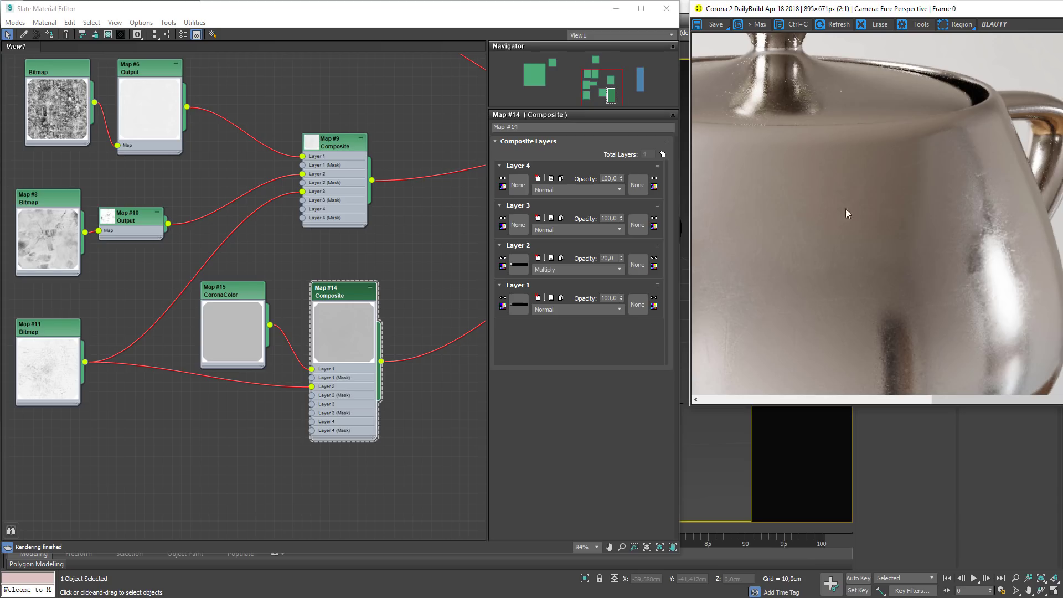
# - Place the Rayones_0030_8K_Inv scratch bitmap below the other bitmaps and set its filtering to None
pyautogui.moveTo(18, 442); pyautogui.dragTo(92, 376, button='middle')
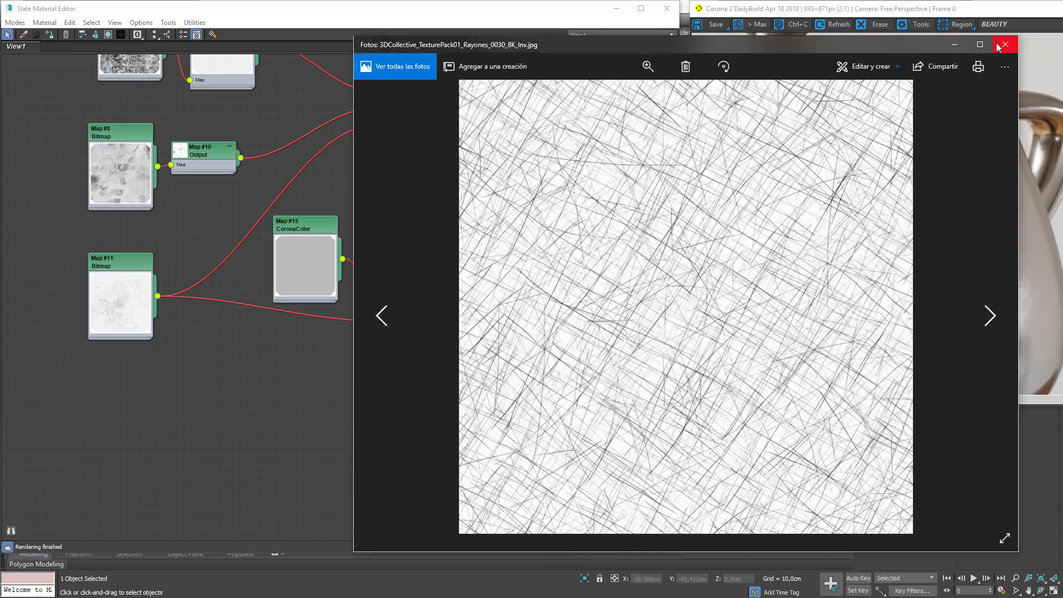
pyautogui.click(1003, 44)
pyautogui.moveTo(113, 397); pyautogui.dragTo(111, 373)
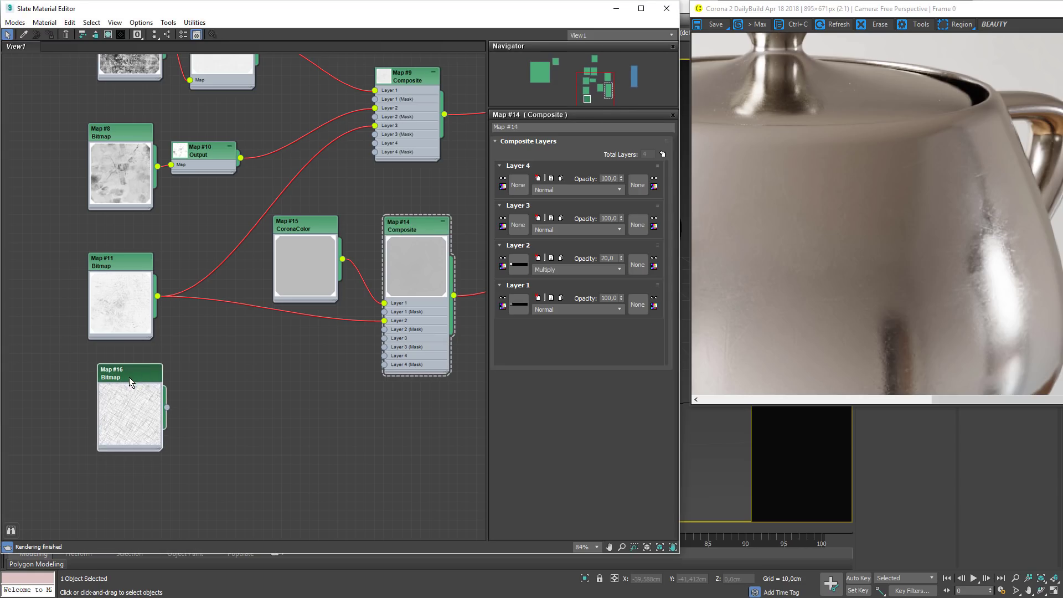
pyautogui.doubleClick(129, 377)
pyautogui.click(509, 340)
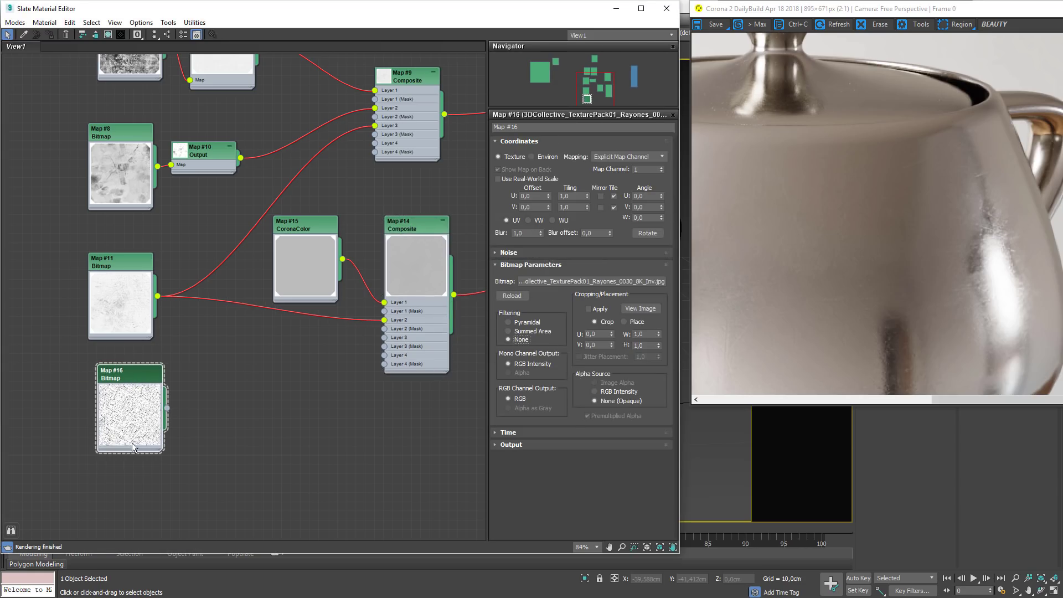
# - Connect the Rayones_0030 bitmap to Layer 3 of the bump Composite
pyautogui.moveTo(166, 409); pyautogui.dragTo(384, 338)
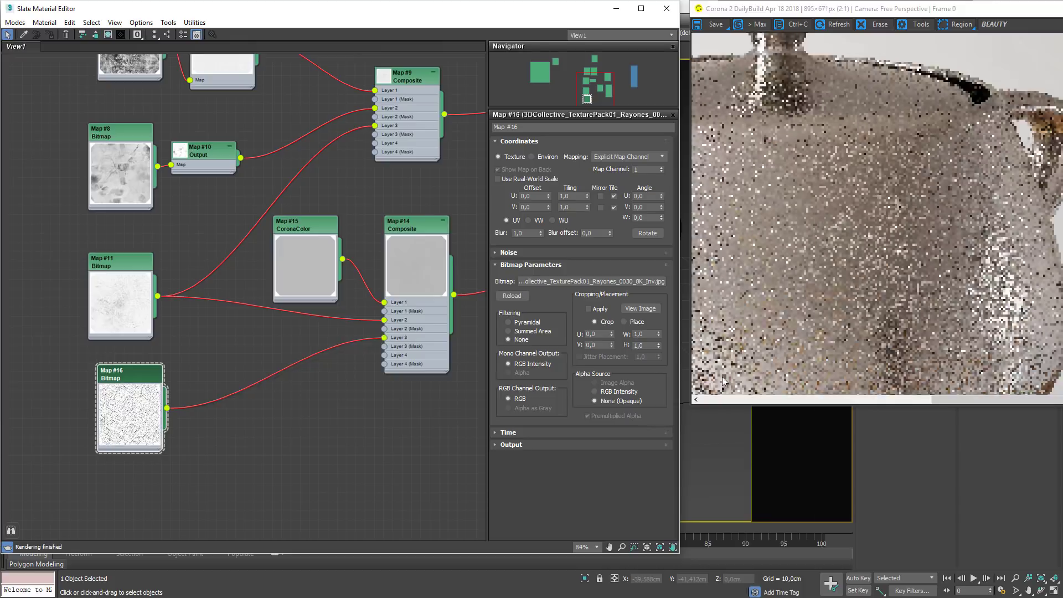
pyautogui.scroll(-1, 874, 235)
pyautogui.scroll(1, 987, 285)
pyautogui.moveTo(847, 272); pyautogui.dragTo(715, 291, button='middle')
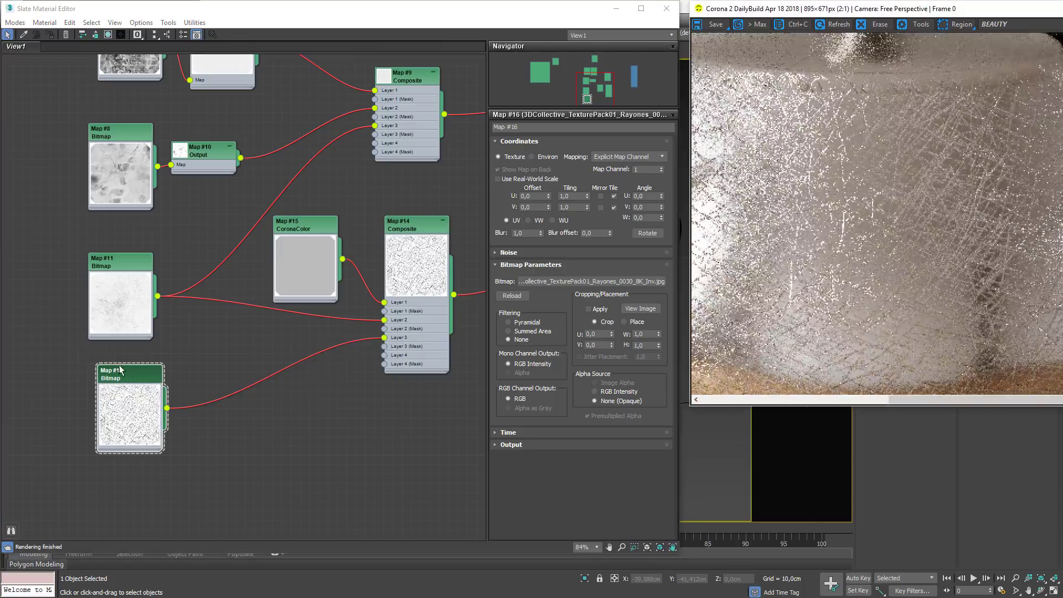
# - Set the Rayones_0030 bitmap's U and V tiling to 2
pyautogui.doubleClick(574, 196)
pyautogui.write('2')
pyautogui.press('Tab')
pyautogui.write('2')
pyautogui.press('Return')
pyautogui.scroll(-1, 952, 197)
pyautogui.scroll(1, 952, 196)
# - Set Layer 3 of the bump Composite to Multiply blending with 10 opacity
pyautogui.click(420, 226)
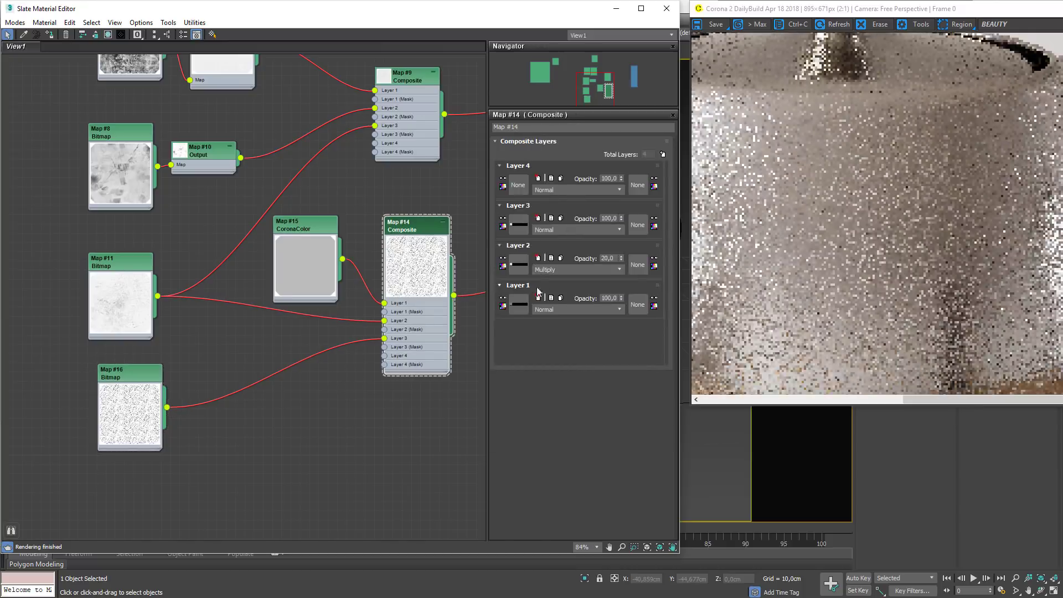
pyautogui.click(552, 231)
pyautogui.click(551, 275)
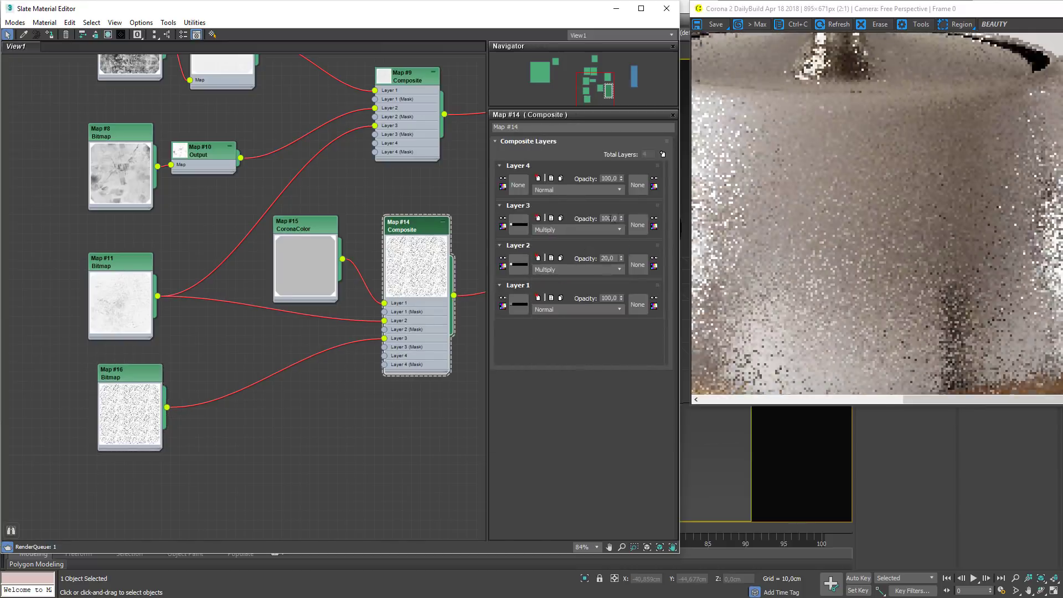
pyautogui.click(604, 219)
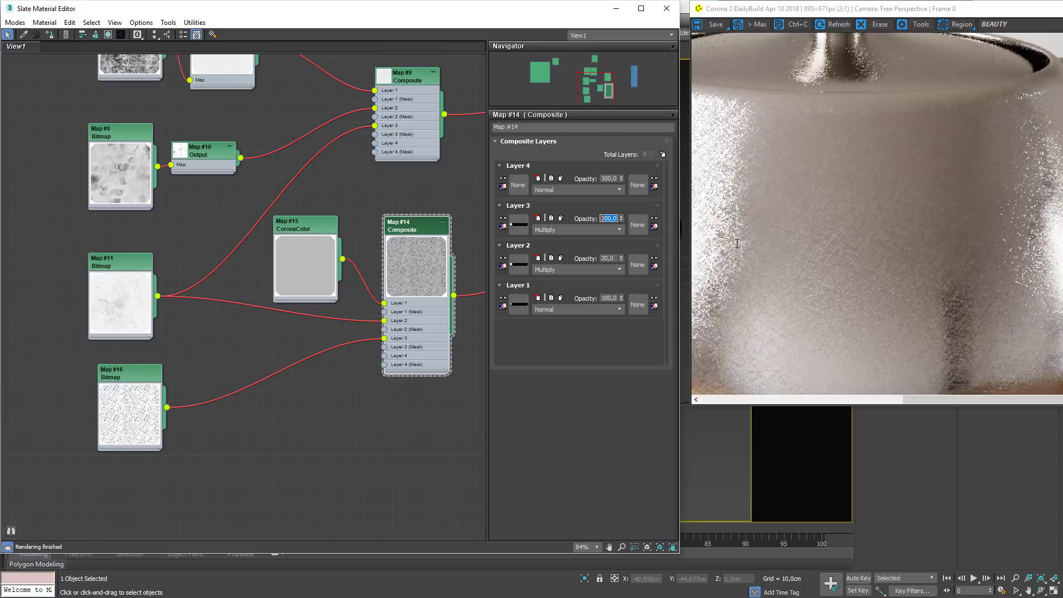
pyautogui.write('10')
pyautogui.press('Return')
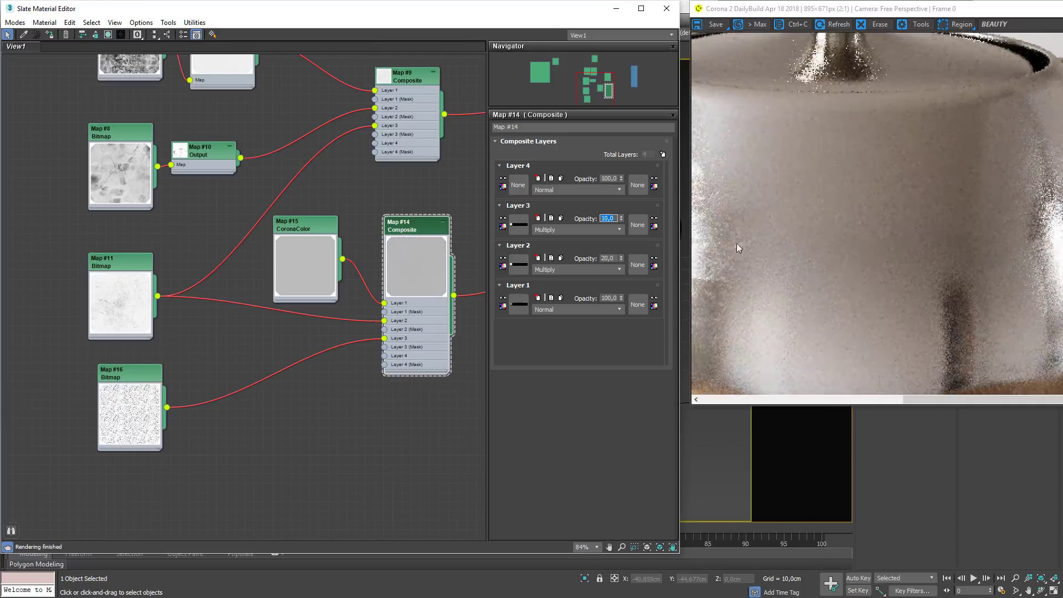
pyautogui.moveTo(737, 243); pyautogui.dragTo(912, 268)
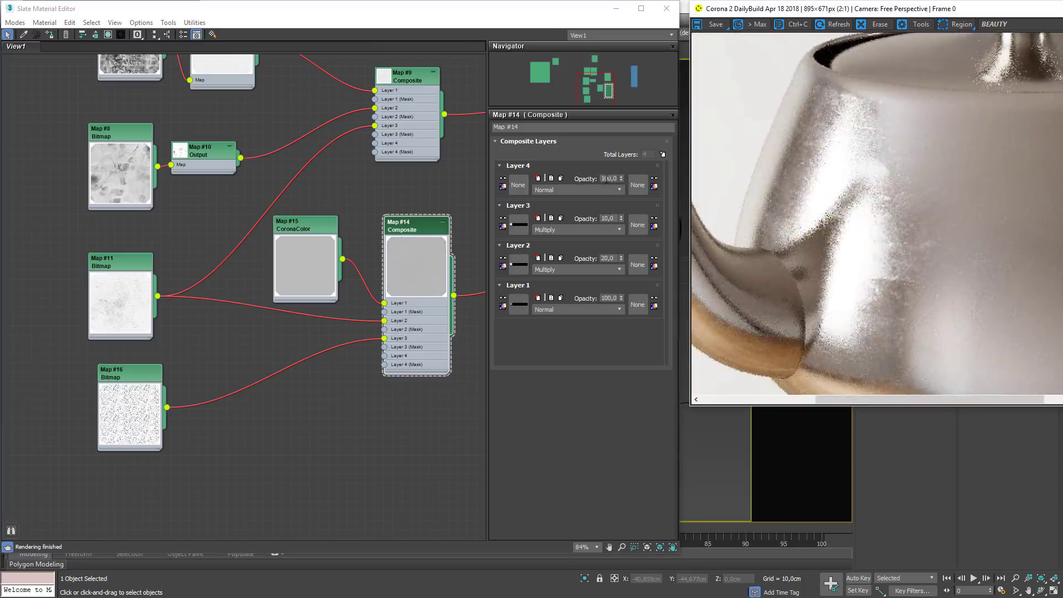
# - Raise the opacity of Layer 3 in the bump Composite to 20
pyautogui.click(613, 218)
pyautogui.doubleClick(609, 218)
pyautogui.write('20')
pyautogui.press('Return')
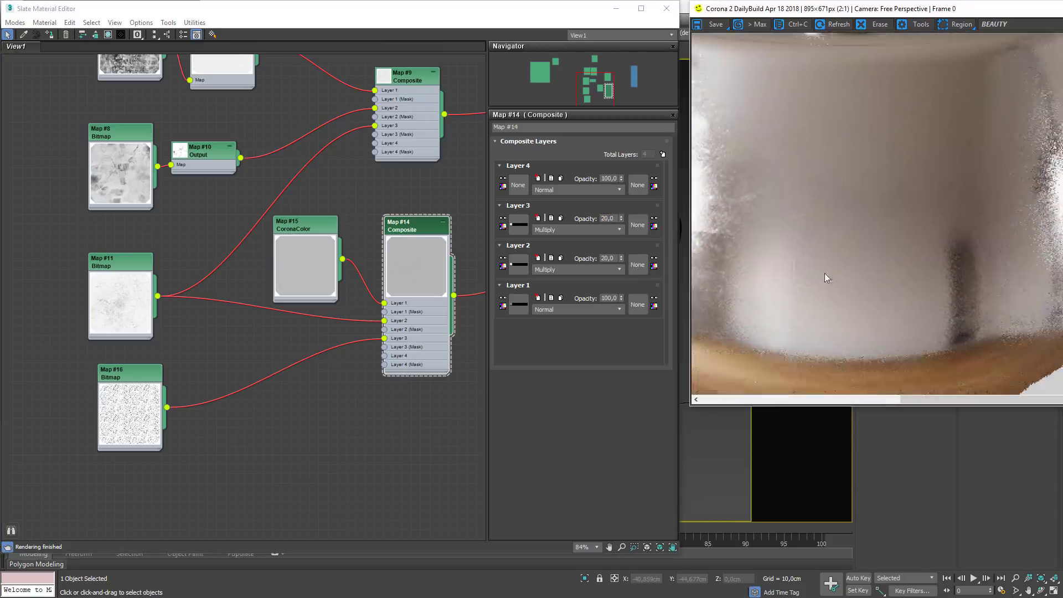
pyautogui.scroll(-1, 893, 236)
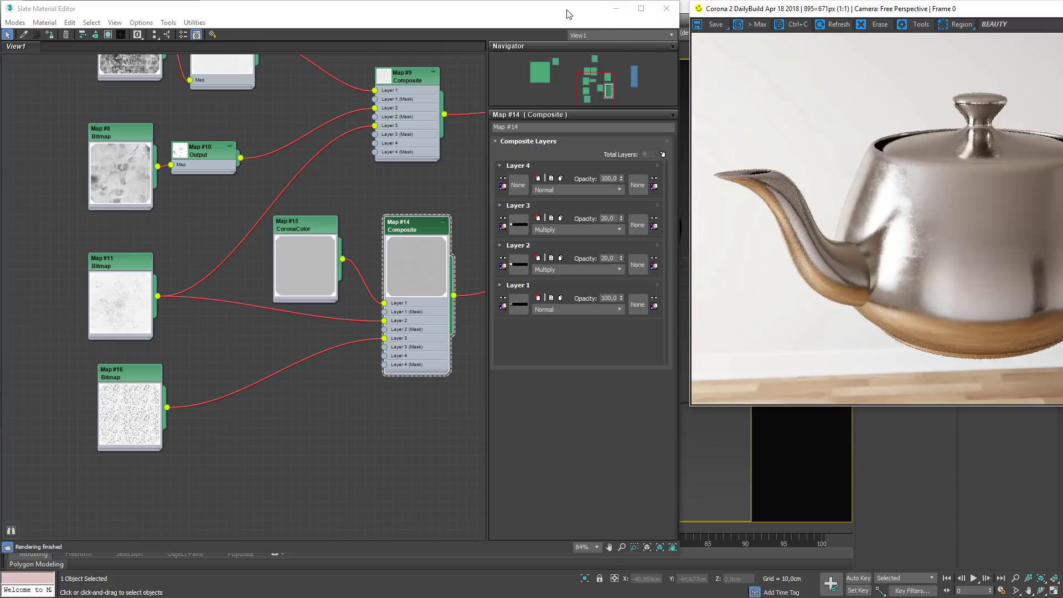
# - Create a new Composite map near the CoronaColor that drives the material's reflection color
pyautogui.scroll(-5, 354, 357)
pyautogui.moveTo(292, 361); pyautogui.dragTo(227, 379, button='middle')
pyautogui.moveTo(185, 164); pyautogui.dragTo(168, 144)
pyautogui.doubleClick(169, 144)
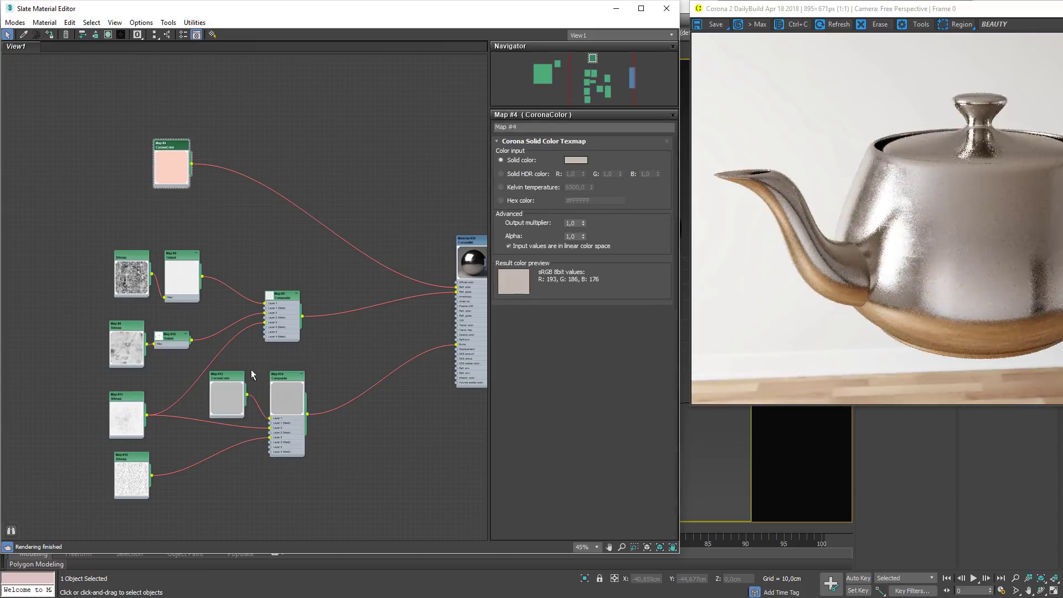
pyautogui.moveTo(248, 392); pyautogui.dragTo(260, 439, button='middle')
pyautogui.rightClick(352, 145)
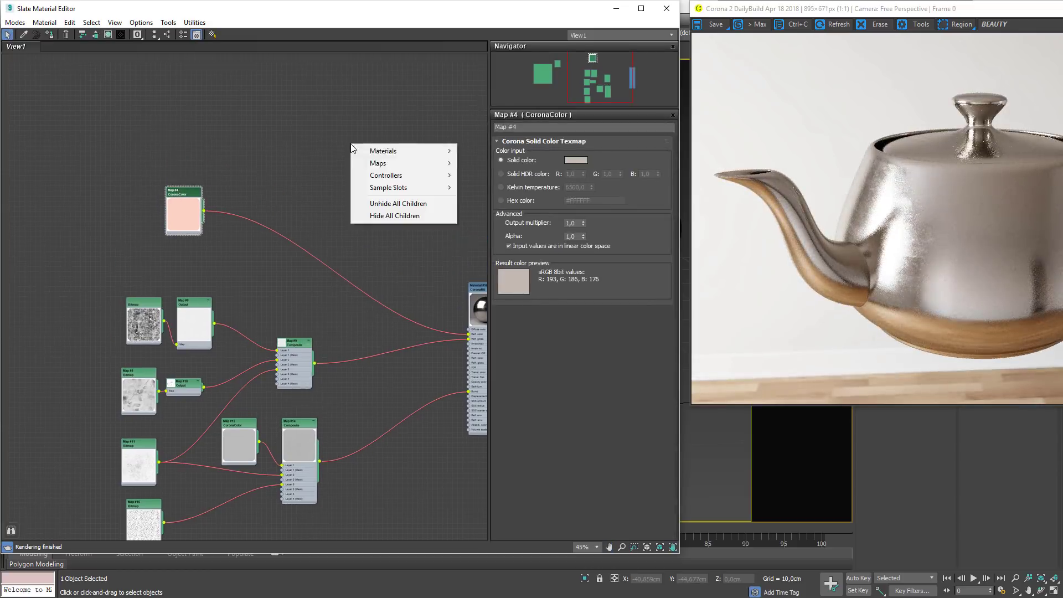
pyautogui.moveTo(377, 163)
pyautogui.moveTo(288, 162)
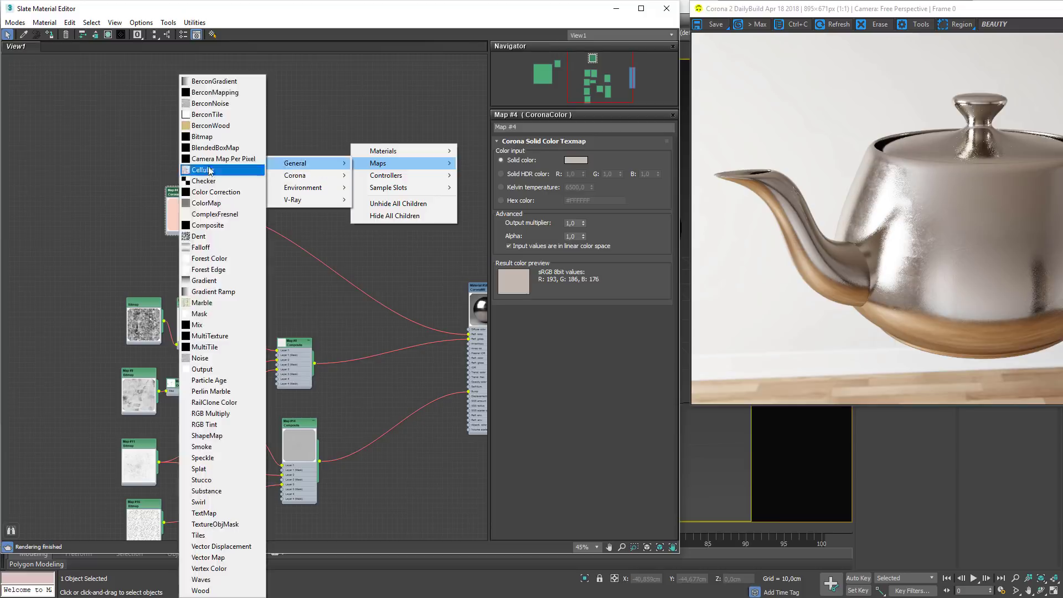
pyautogui.click(217, 229)
# - Connect the reflection CoronaColor to Layer 1 of the new Composite and add a second layer
pyautogui.scroll(5, 247, 209)
pyautogui.moveTo(416, 131); pyautogui.dragTo(421, 186, button='middle')
pyautogui.moveTo(196, 204); pyautogui.dragTo(391, 167)
pyautogui.doubleClick(435, 157)
pyautogui.click(663, 154)
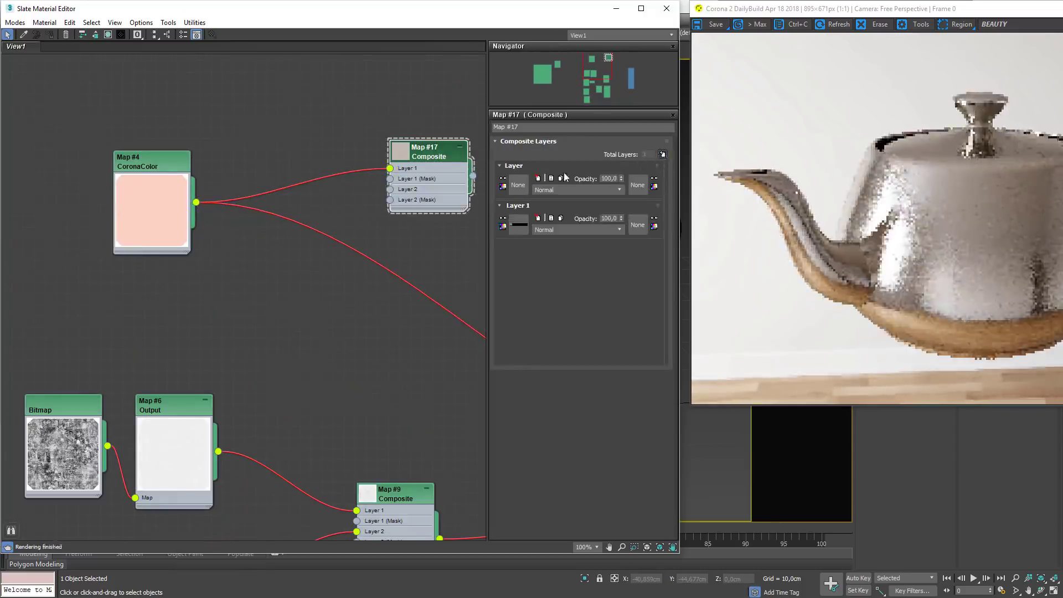
# - Connect the new Composite to the CoronaMtl's reflection color input
pyautogui.moveTo(158, 207); pyautogui.dragTo(38, 206)
pyautogui.scroll(-4, 189, 268)
pyautogui.moveTo(465, 257); pyautogui.dragTo(228, 209, button='middle')
pyautogui.moveTo(210, 156); pyautogui.dragTo(399, 339)
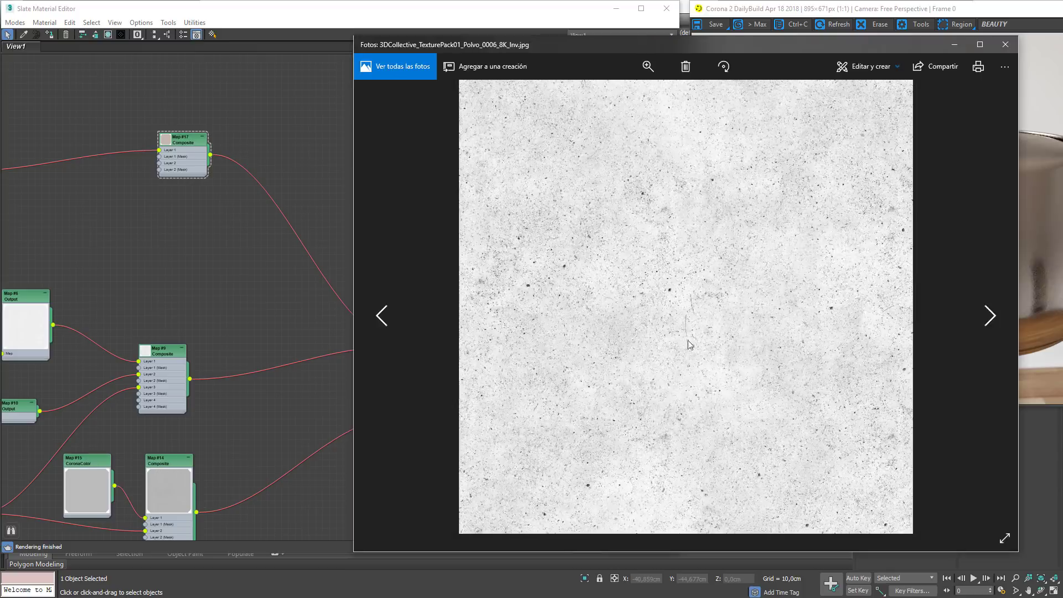
# - Browse the Polvo dust textures of the texture pack in the image viewer to compare them
pyautogui.press('Left')
pyautogui.press('Right')
pyautogui.press('Right')
pyautogui.press('Right')
pyautogui.press('Left')
pyautogui.press('Right')
pyautogui.press('Right')
pyautogui.press('Right')
pyautogui.press('Left')
pyautogui.click(1005, 44)
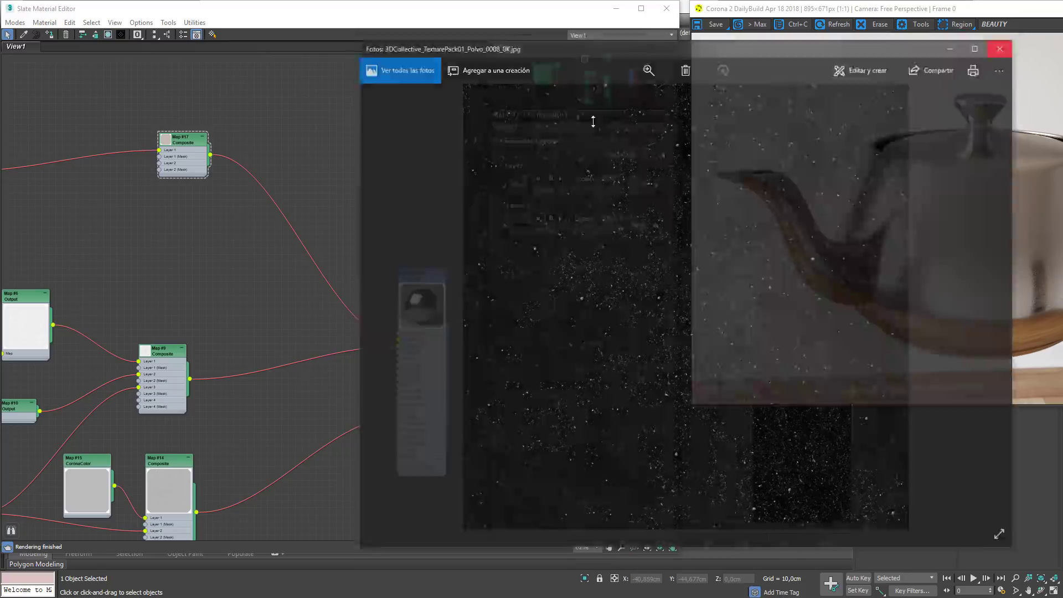
pyautogui.hotkey('alt', 'Tab')
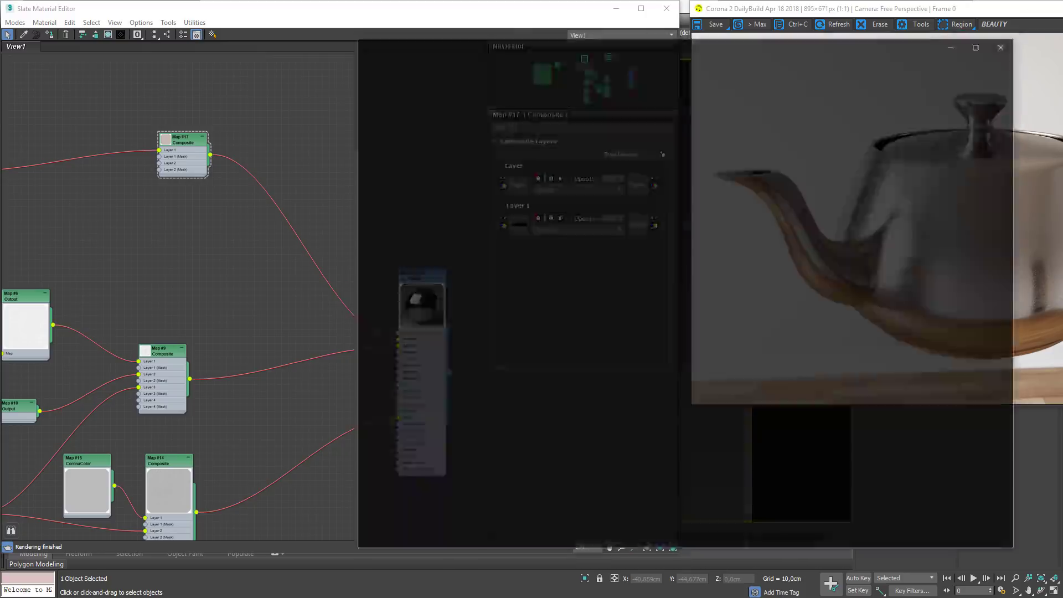
pyautogui.click(1005, 44)
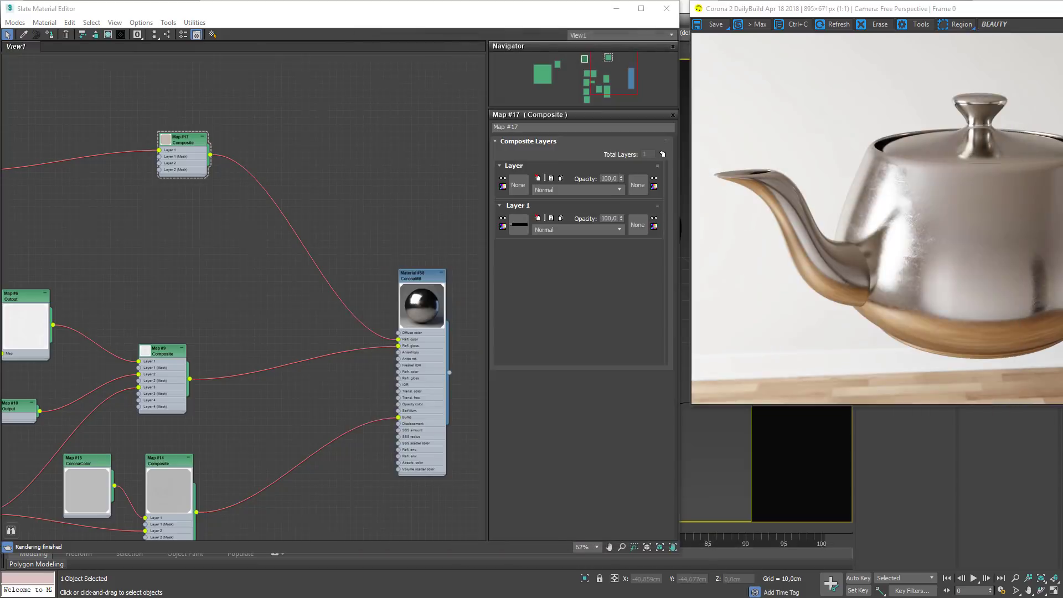
# - Place a dust bitmap below the reflection CoronaColor and connect it to Layer 2 of the reflection Composite
pyautogui.moveTo(48, 215); pyautogui.dragTo(79, 236)
pyautogui.moveTo(56, 207); pyautogui.dragTo(240, 270, button='middle')
pyautogui.scroll(2, 159, 261)
pyautogui.moveTo(132, 236); pyautogui.dragTo(249, 187)
pyautogui.scroll(2, 271, 271)
pyautogui.doubleClick(222, 279)
pyautogui.moveTo(250, 284); pyautogui.dragTo(240, 248)
pyautogui.moveTo(346, 299); pyautogui.dragTo(224, 305, button='middle')
pyautogui.scroll(1, 224, 306)
pyautogui.moveTo(136, 287); pyautogui.dragTo(303, 198)
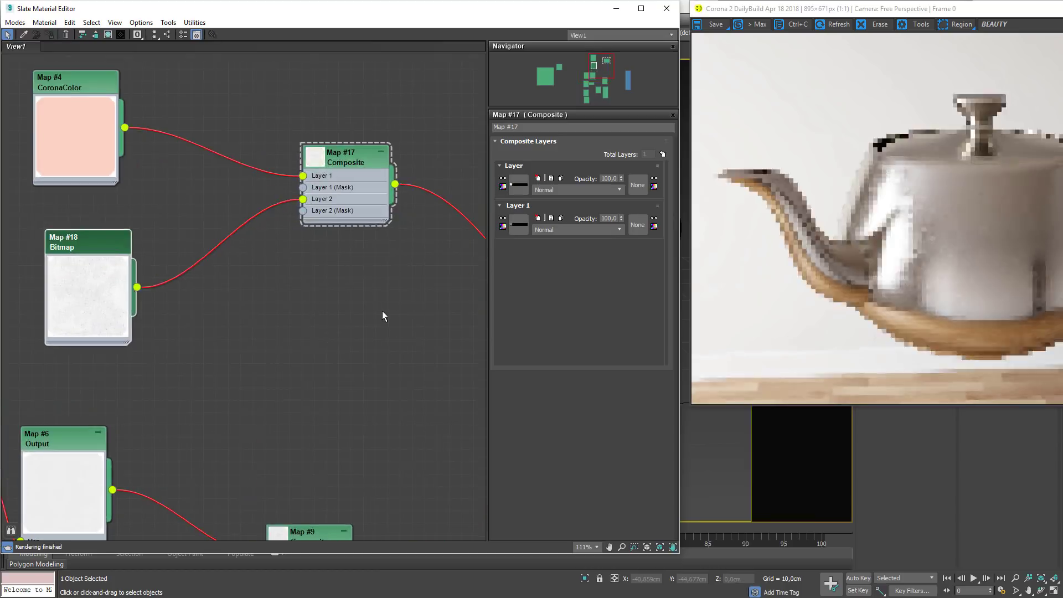
pyautogui.scroll(1, 1024, 262)
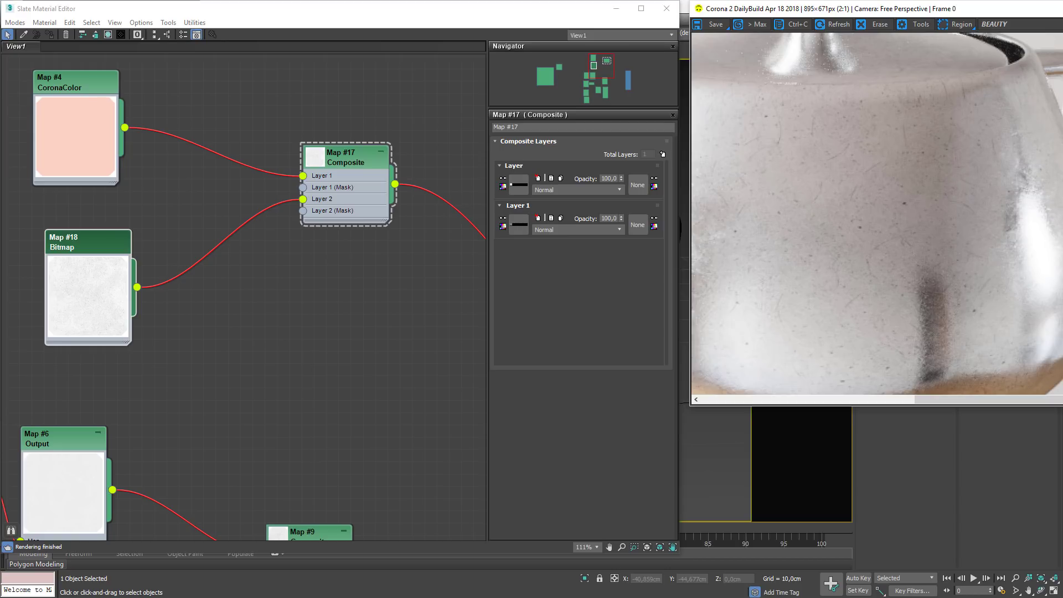
# - Connect the other, darker dust bitmap to Layer 2 of the reflection Composite in place of the first one
pyautogui.moveTo(231, 320); pyautogui.dragTo(303, 199)
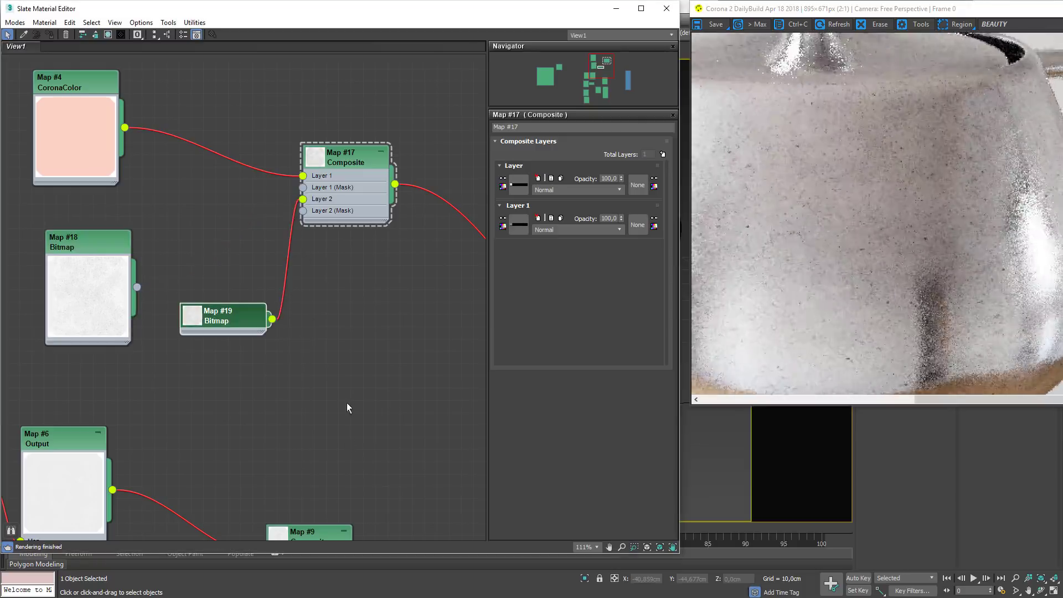
pyautogui.scroll(-1, 806, 281)
pyautogui.scroll(1, 992, 282)
pyautogui.moveTo(991, 282); pyautogui.dragTo(906, 313, button='middle')
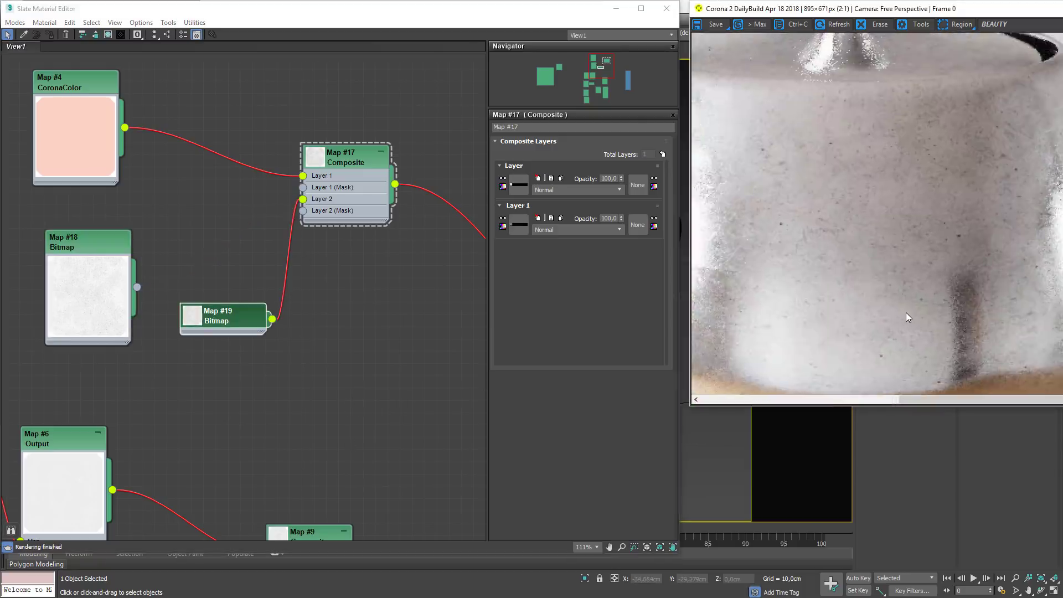
pyautogui.scroll(-1, 906, 312)
# - Delete the disconnected dust bitmap and move the connected one below the reflection CoronaColor with its preview enlarged
pyautogui.click(88, 244)
pyautogui.press('Delete')
pyautogui.doubleClick(197, 317)
pyautogui.moveTo(197, 317); pyautogui.dragTo(49, 232)
pyautogui.scroll(2, 971, 261)
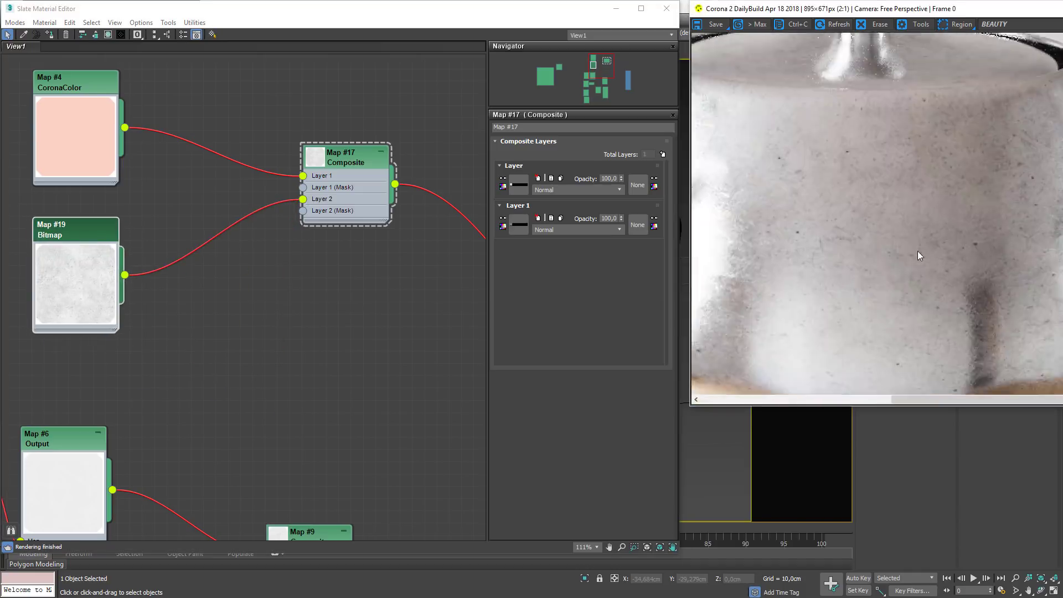
pyautogui.scroll(-2, 919, 251)
pyautogui.scroll(2, 897, 256)
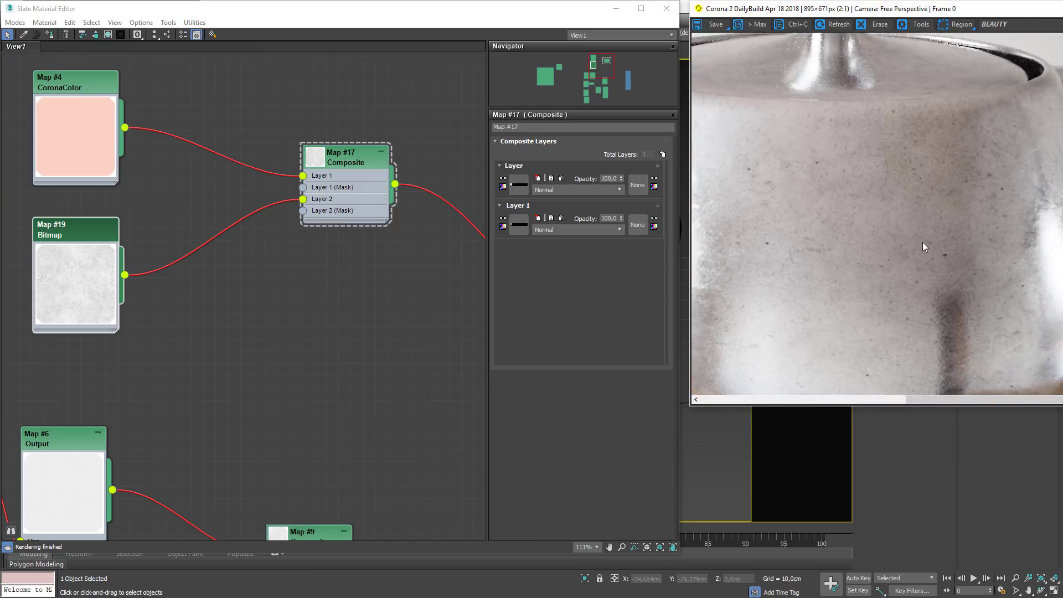
pyautogui.scroll(-2, 922, 241)
# - Set the dust layer of the reflection Composite to Soft Light blending and inspect the rendered teapot
pyautogui.click(336, 165)
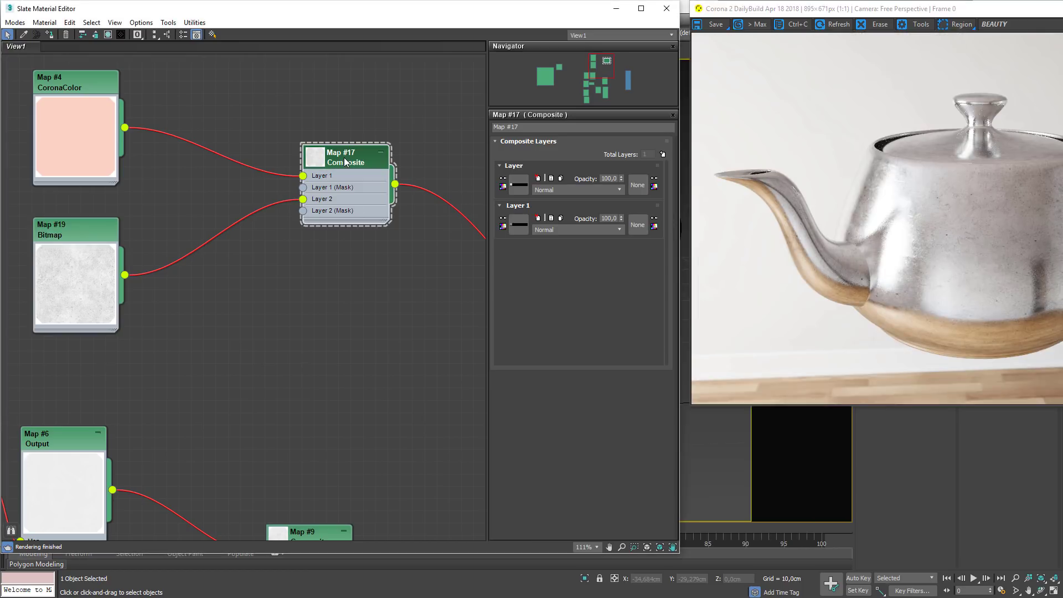
pyautogui.click(543, 188)
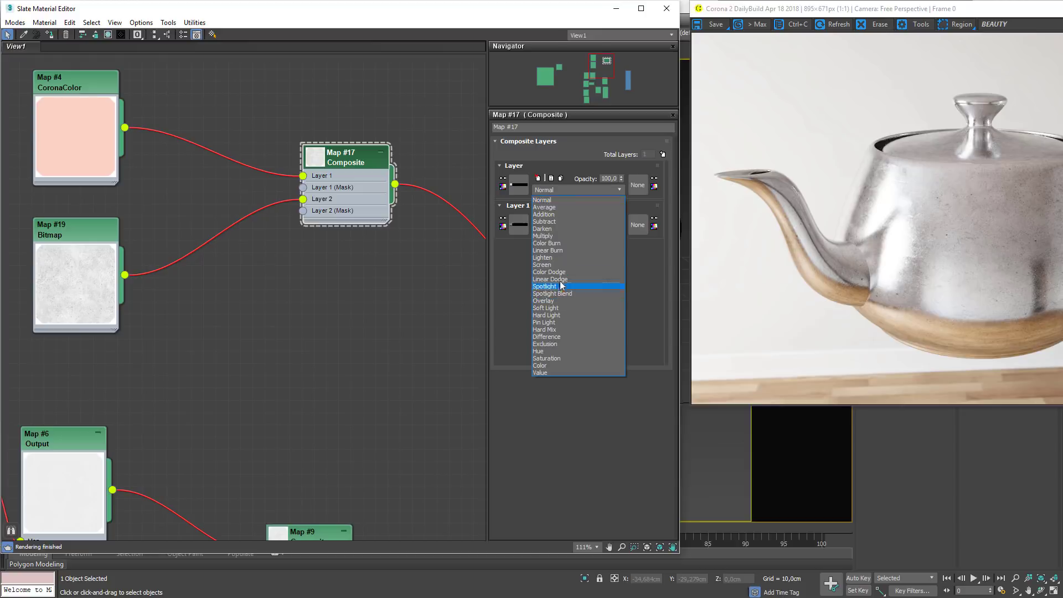
pyautogui.click(558, 308)
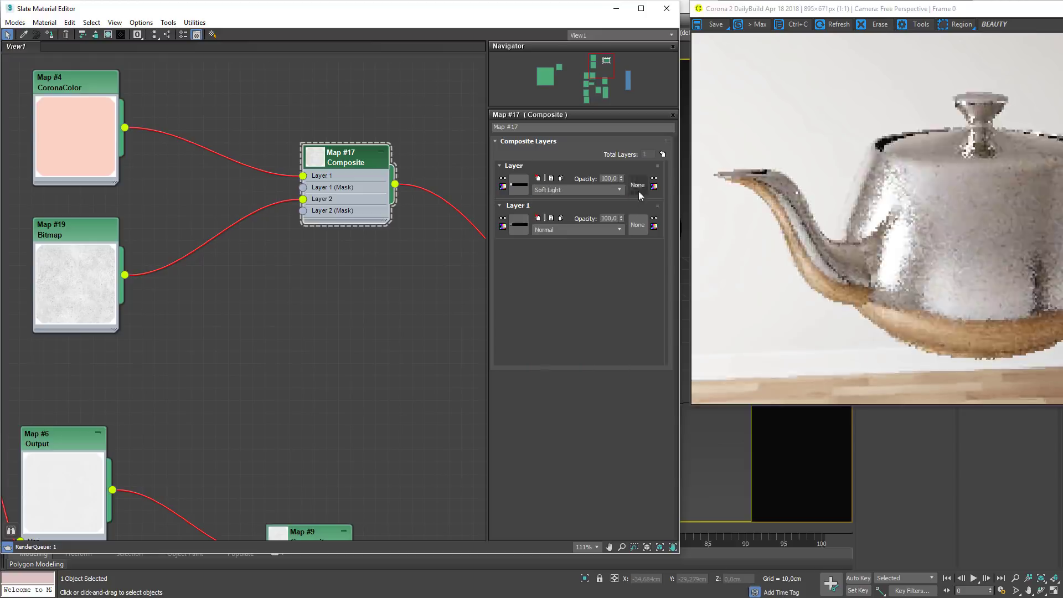
pyautogui.scroll(1, 988, 278)
pyautogui.moveTo(1000, 271); pyautogui.dragTo(880, 213, button='middle')
pyautogui.scroll(-1, 806, 271)
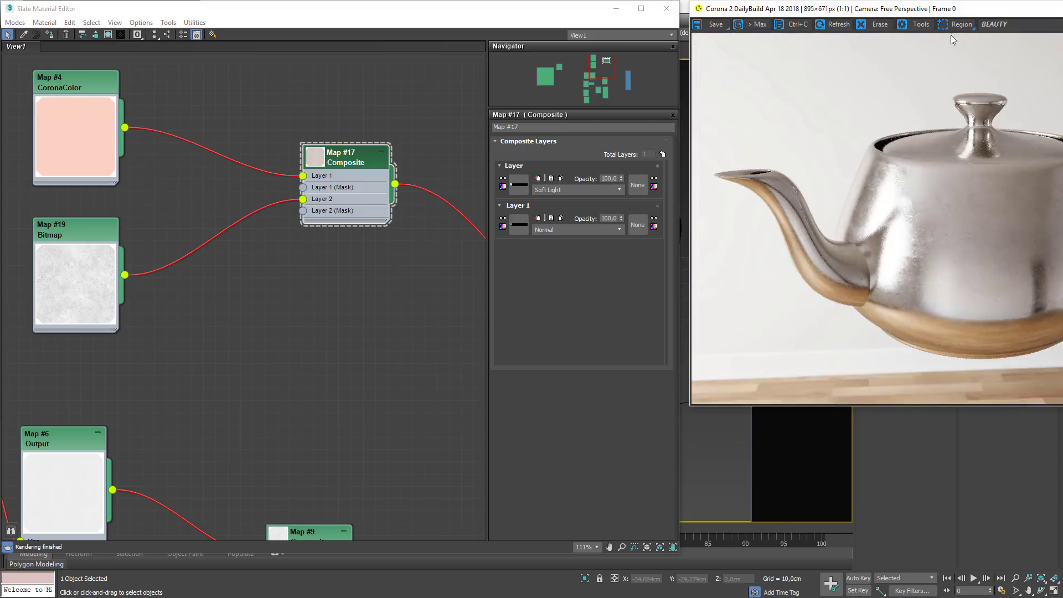
# - Inspect the rendered teapot up close, and set the opacity of the reflection Composite's Soft Light dust layer to 60
pyautogui.moveTo(924, 14); pyautogui.dragTo(823, 18)
pyautogui.scroll(1, 903, 234)
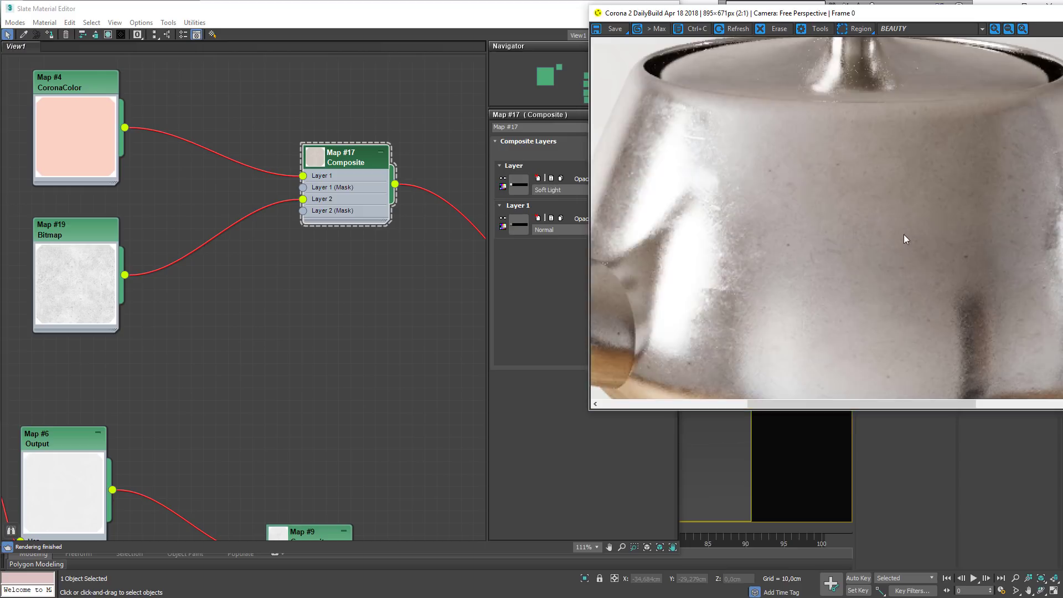
pyautogui.moveTo(903, 234); pyautogui.dragTo(862, 229, button='middle')
pyautogui.scroll(-1, 859, 224)
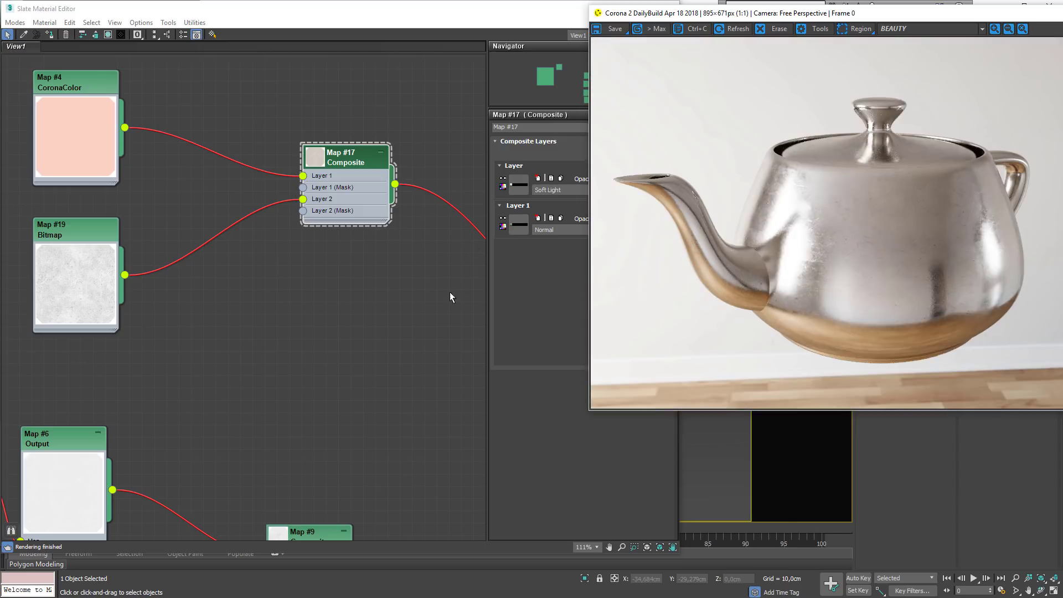
pyautogui.click(560, 178)
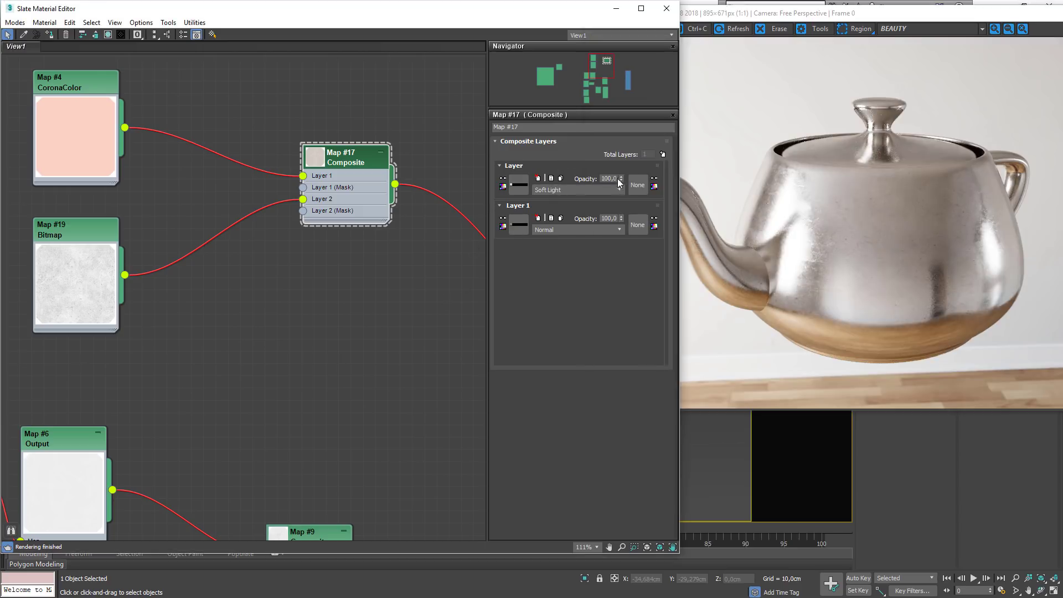
pyautogui.write('50')
pyautogui.press('Return')
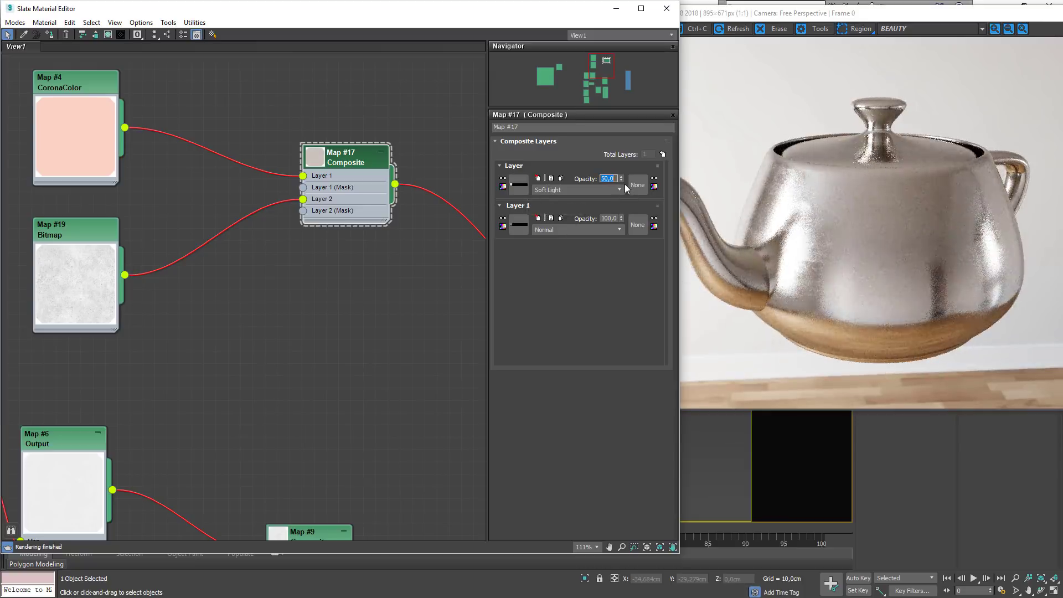
pyautogui.write('60')
pyautogui.press('Return')
# - Move the reflection CoronaColor, dust bitmap and Composite together slightly farther away from the CoronaMtl node
pyautogui.scroll(-3, 302, 255)
pyautogui.scroll(-3, 301, 277)
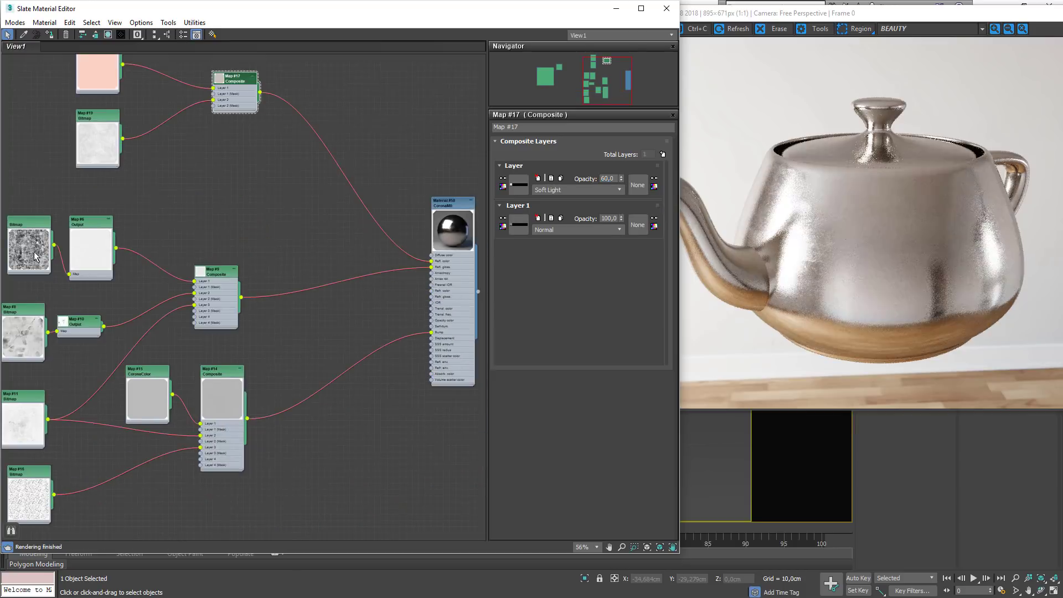
pyautogui.scroll(-2, 34, 251)
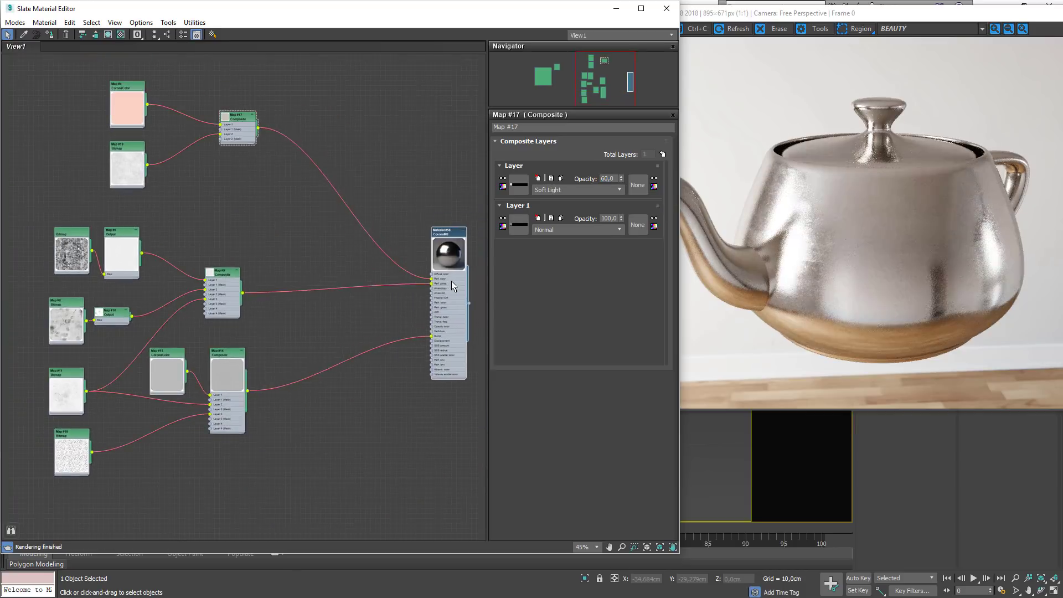
pyautogui.moveTo(255, 217); pyautogui.dragTo(86, 82)
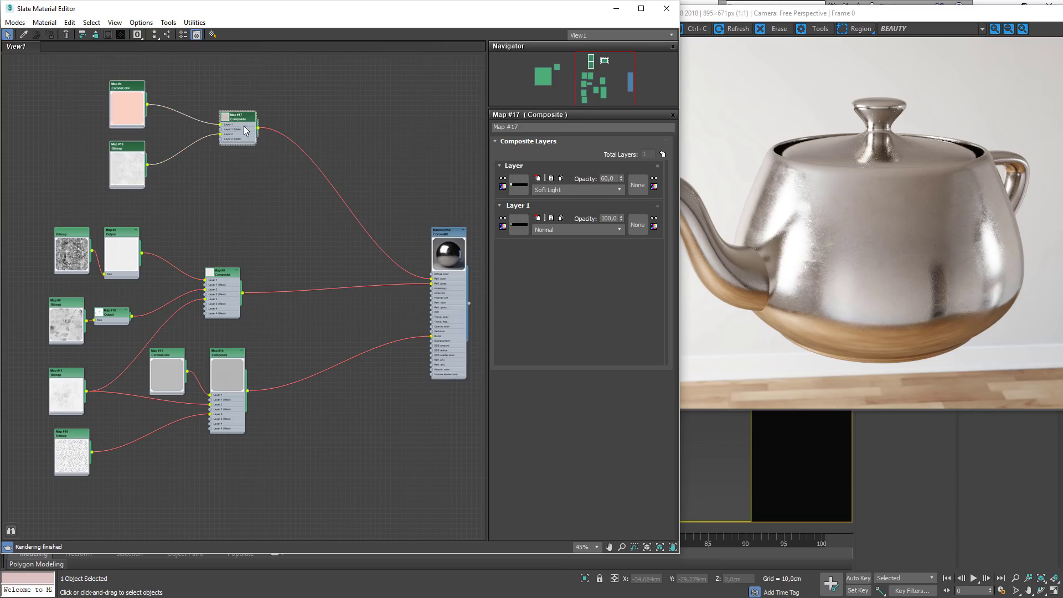
pyautogui.moveTo(246, 128); pyautogui.dragTo(216, 128)
# - Open the CoronaMtl's parameters and enlarge the preview of the glossiness Composite
pyautogui.doubleClick(452, 235)
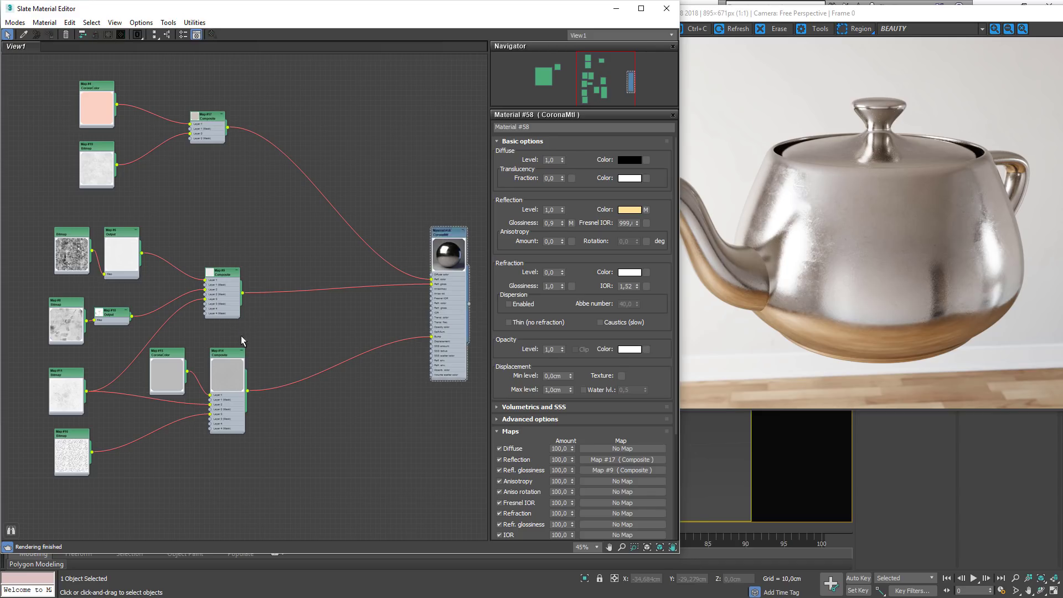
pyautogui.scroll(3, 200, 339)
pyautogui.click(218, 250)
pyautogui.click(215, 248)
pyautogui.moveTo(14, 315); pyautogui.dragTo(116, 296, button='middle')
pyautogui.click(114, 396)
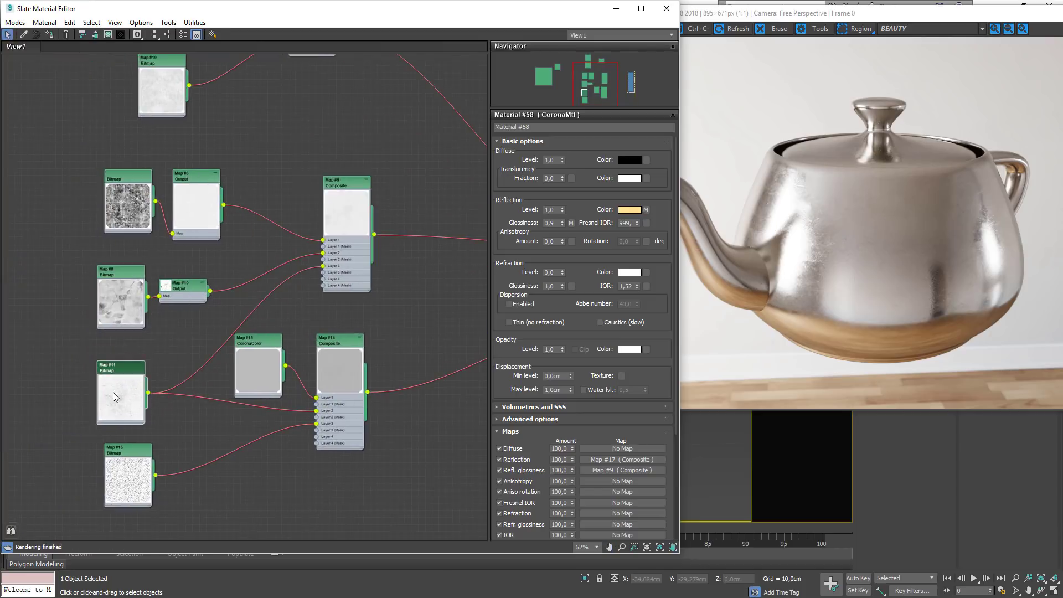
# - Render the glossiness Composite to an image with its width set to 4096 pixels
pyautogui.rightClick(338, 198)
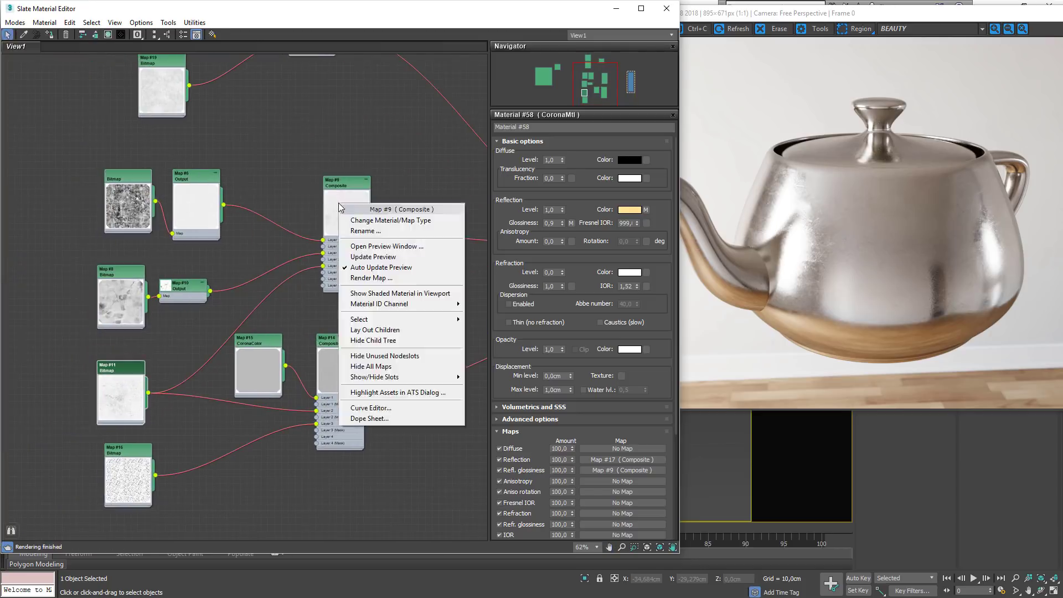
pyautogui.click(379, 280)
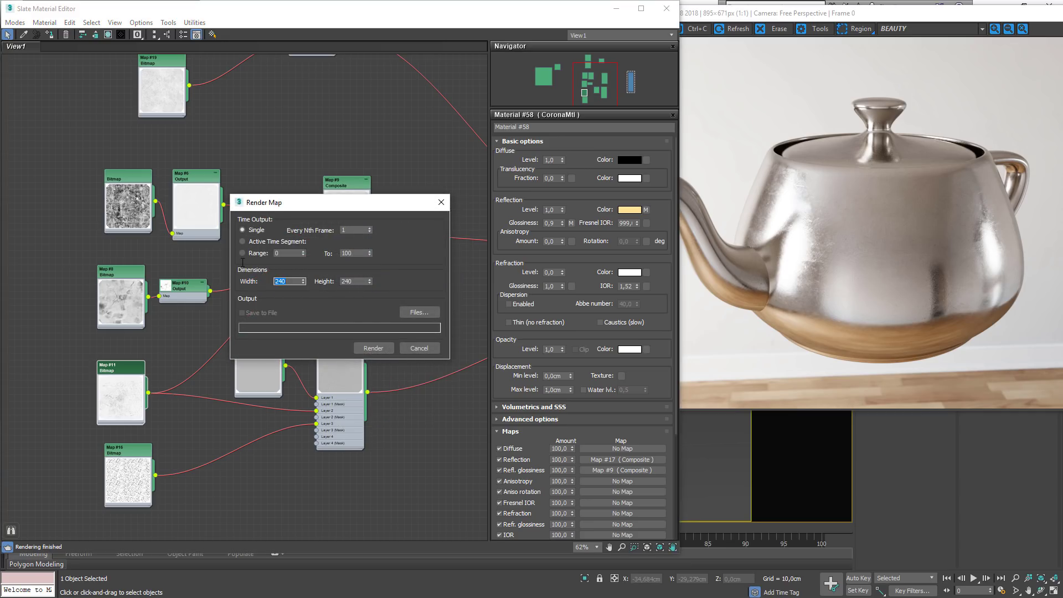
pyautogui.write('4096')
pyautogui.press('Tab')
pyautogui.click(369, 349)
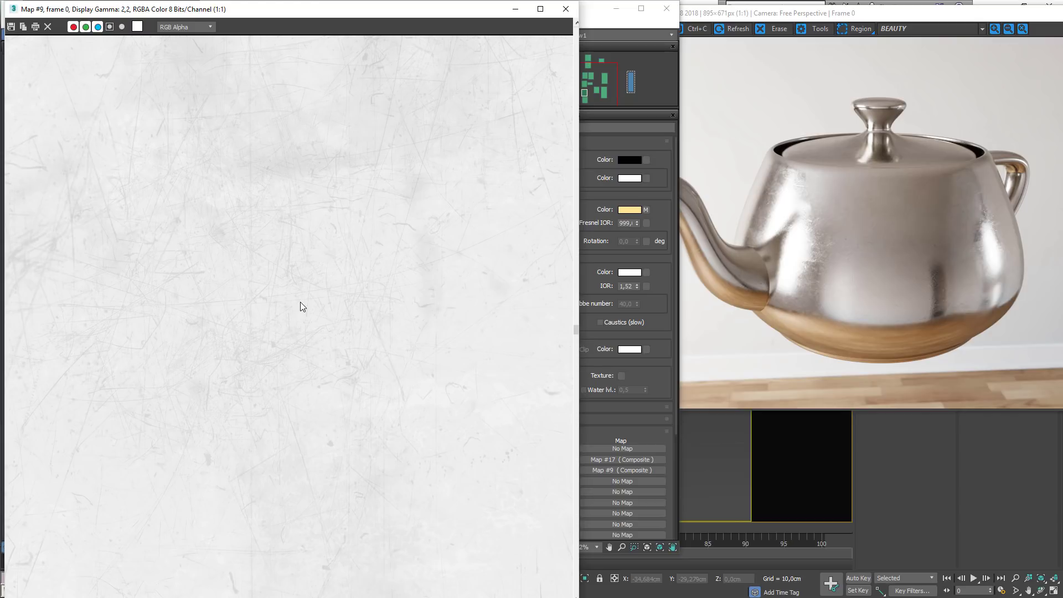
# - Save the rendered map to the desktop as Glossiness.png, in RGB 48 bit with the alpha channel
pyautogui.click(10, 25)
pyautogui.click(42, 122)
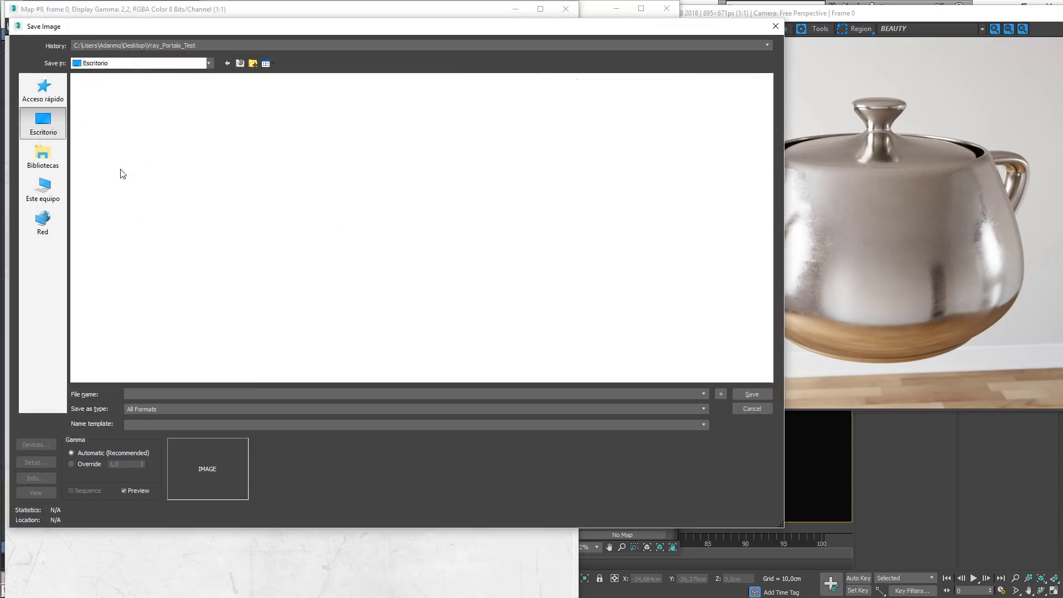
pyautogui.click(202, 394)
pyautogui.write('gl')
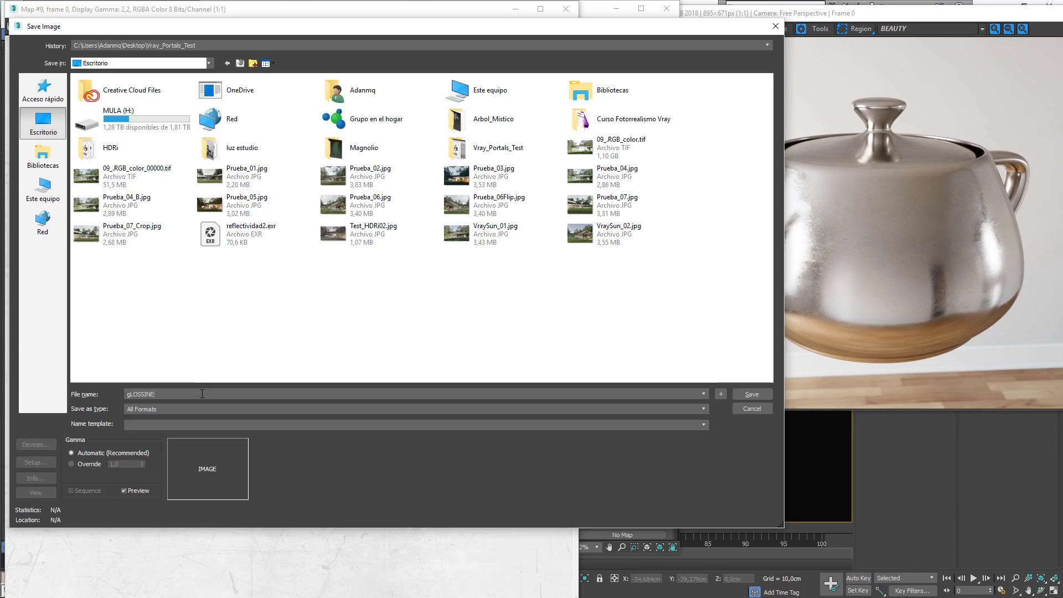
pyautogui.write('OSSINES')
pyautogui.press('BackSpace')
pyautogui.press('BackSpace')
pyautogui.press('BackSpace')
pyautogui.press('BackSpace')
pyautogui.press('BackSpace')
pyautogui.press('BackSpace')
pyautogui.press('BackSpace')
pyautogui.press('BackSpace')
pyautogui.press('BackSpace')
pyautogui.press('capslock')
pyautogui.write('Glossiness.png')
pyautogui.press('Return')
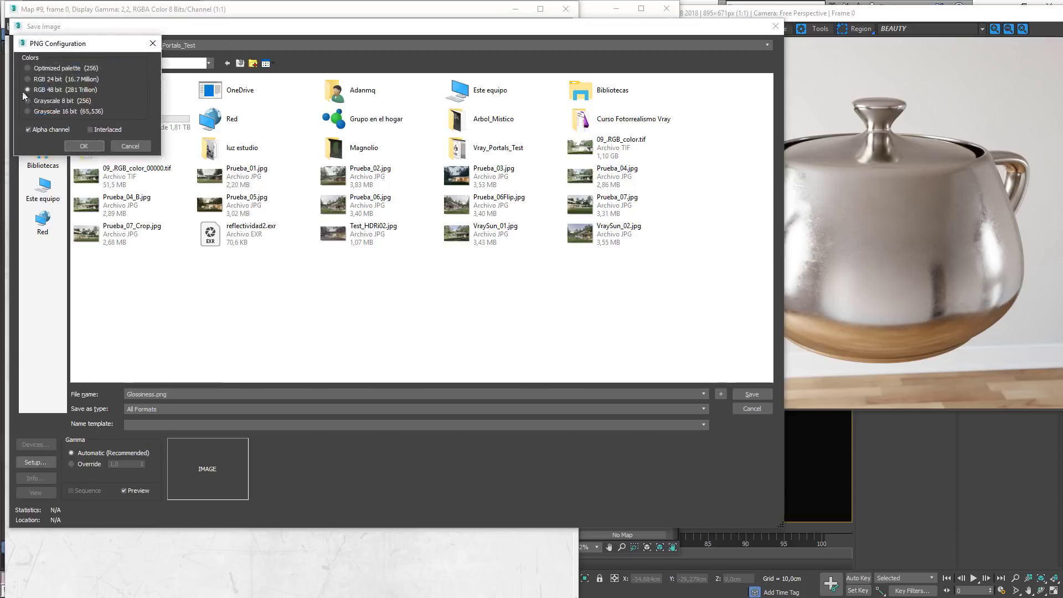
pyautogui.click(84, 147)
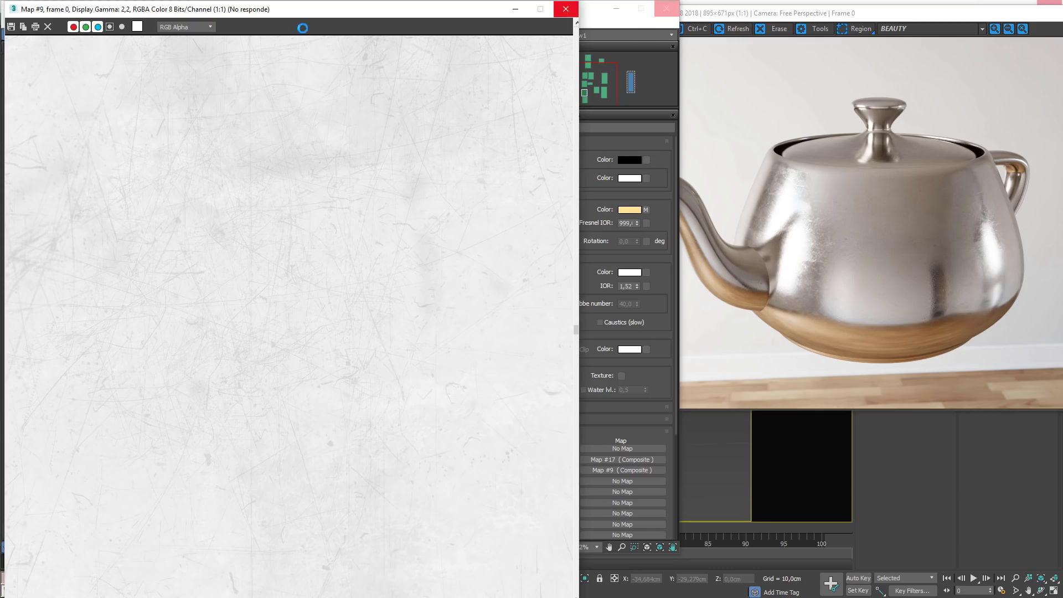
# - Get the rendered map window out of the way and load Glossiness.png as a bitmap node with an enlarged preview
pyautogui.moveTo(315, 12); pyautogui.dragTo(622, 36)
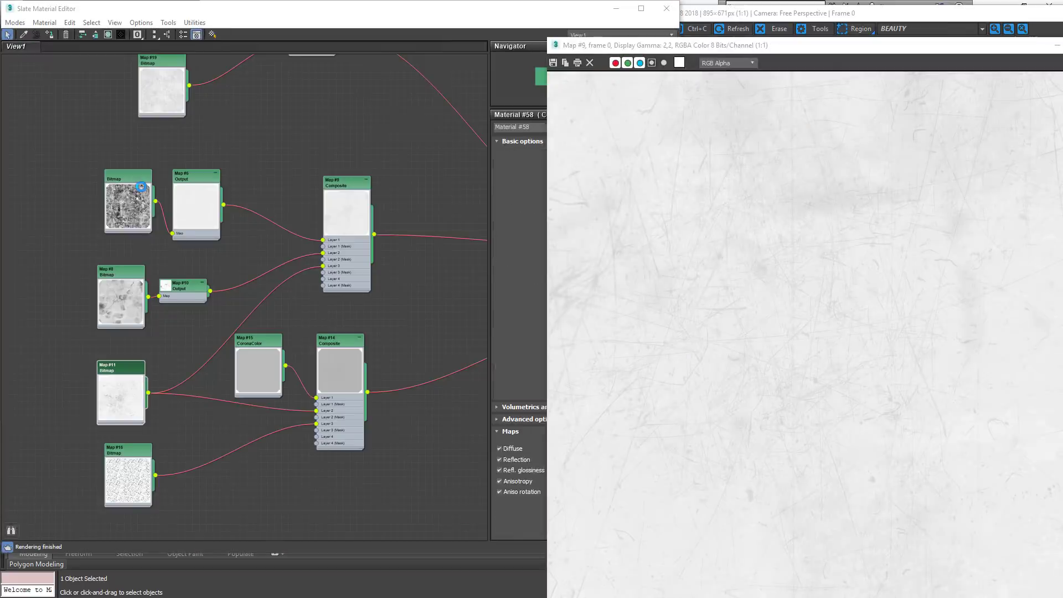
pyautogui.click(941, 48)
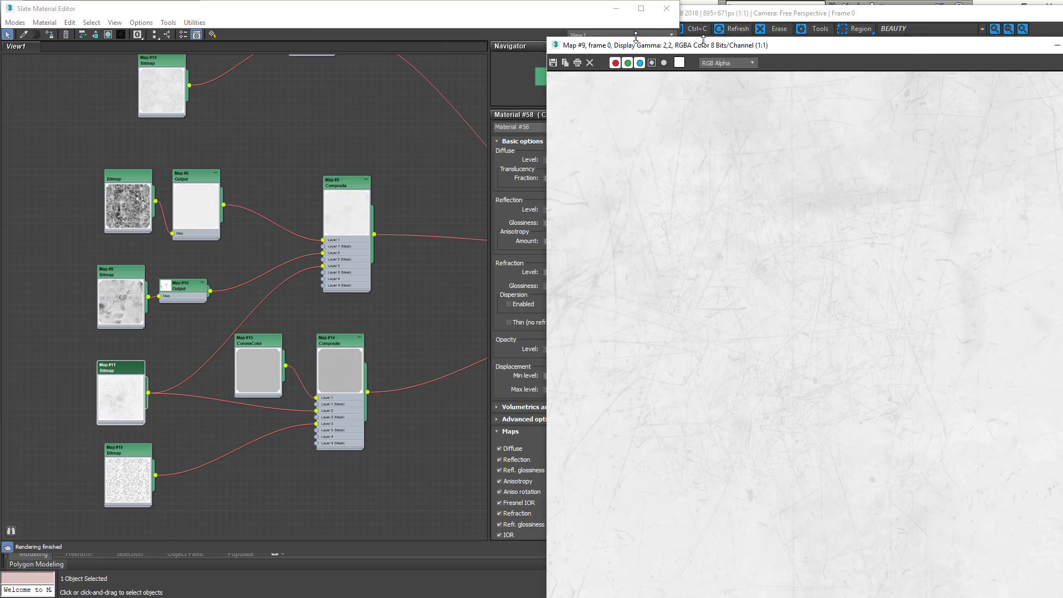
pyautogui.moveTo(957, 50); pyautogui.dragTo(647, 50)
pyautogui.click(800, 43)
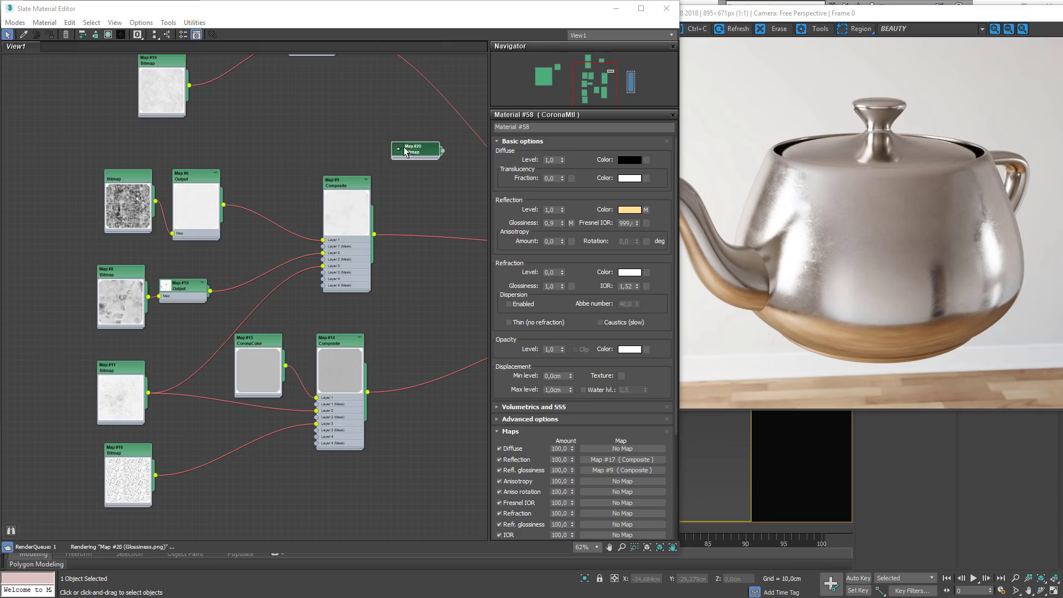
pyautogui.doubleClick(398, 150)
# - Connect the Glossiness.png bitmap to the CoronaMtl's Refl. gloss. input in place of the glossiness Composite
pyautogui.moveTo(454, 206); pyautogui.dragTo(190, 229, button='middle')
pyautogui.scroll(2, 190, 228)
pyautogui.scroll(2, 193, 233)
pyautogui.moveTo(174, 200); pyautogui.dragTo(426, 285)
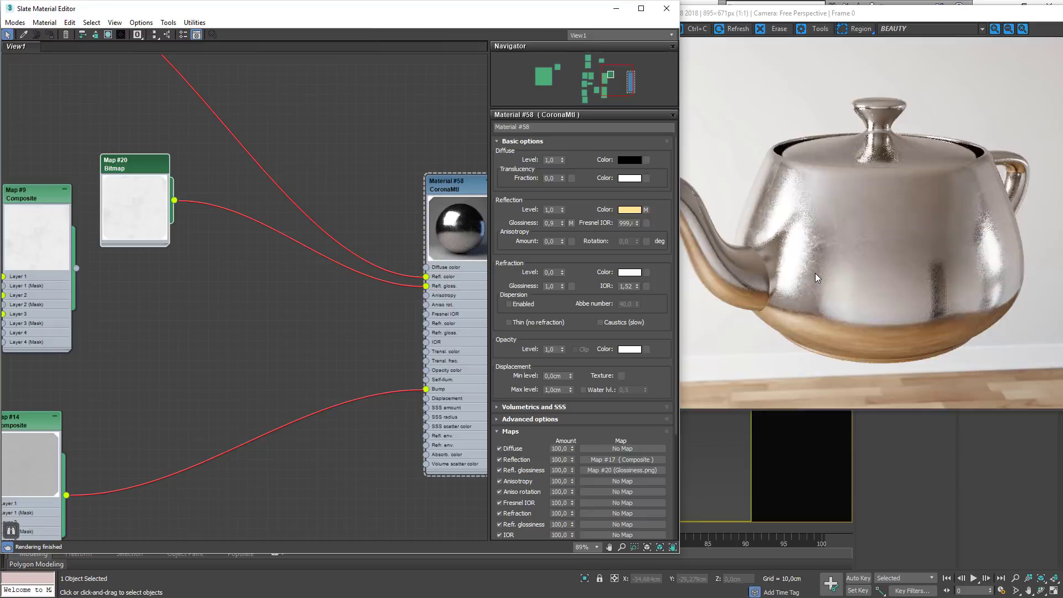
# - Open the Glossiness.png bitmap's parameters, try None filtering, and restore Pyramidal
pyautogui.doubleClick(127, 169)
pyautogui.moveTo(127, 169); pyautogui.dragTo(135, 209)
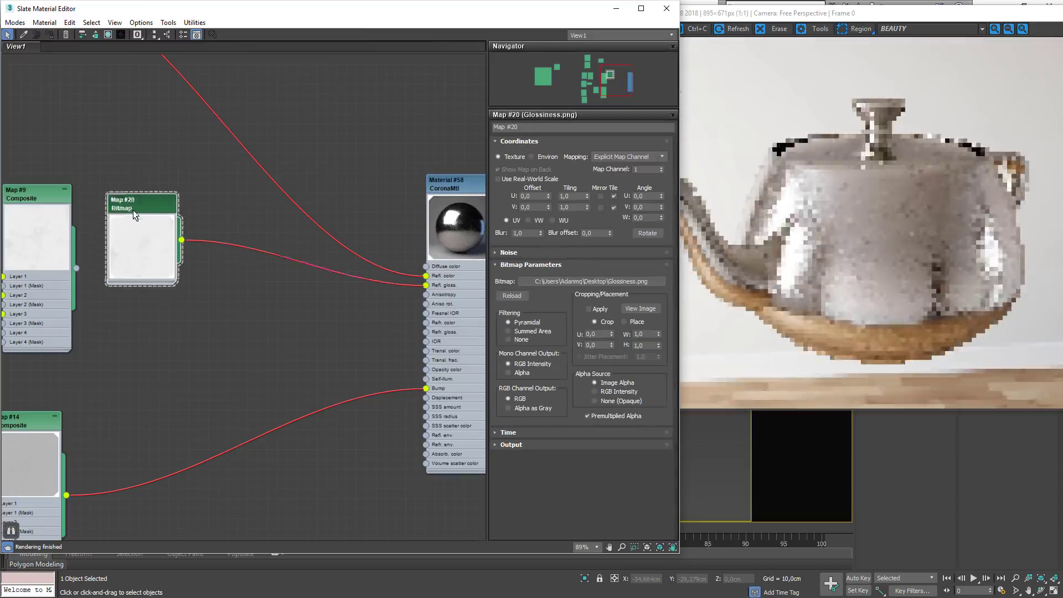
pyautogui.click(520, 341)
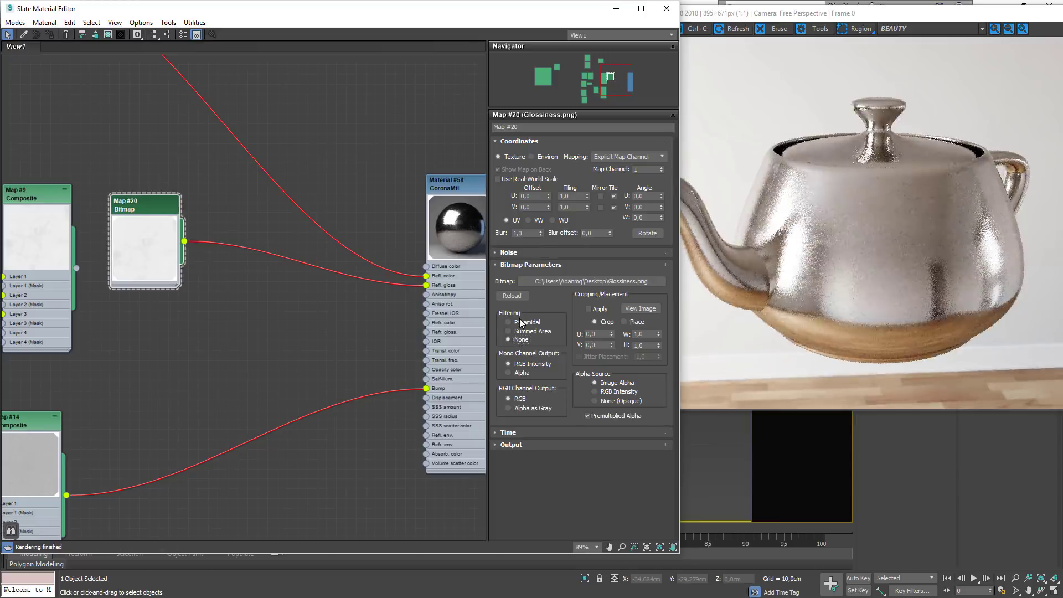
pyautogui.click(519, 323)
# - Connect the glossiness Composite back to Refl. gloss. for comparison, and reconnect the Glossiness.png bitmap in its place
pyautogui.moveTo(56, 274); pyautogui.dragTo(319, 281, button='middle')
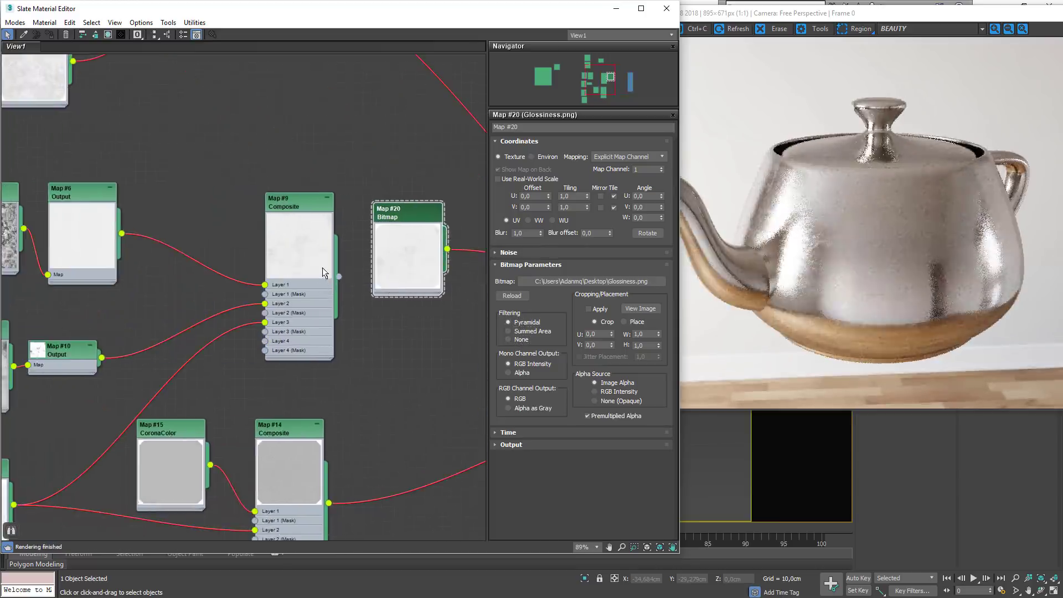
pyautogui.scroll(-1, 299, 249)
pyautogui.moveTo(357, 256); pyautogui.dragTo(86, 260, button='middle')
pyautogui.scroll(1, 220, 250)
pyautogui.scroll(-1, 220, 254)
pyautogui.moveTo(68, 270); pyautogui.dragTo(399, 287)
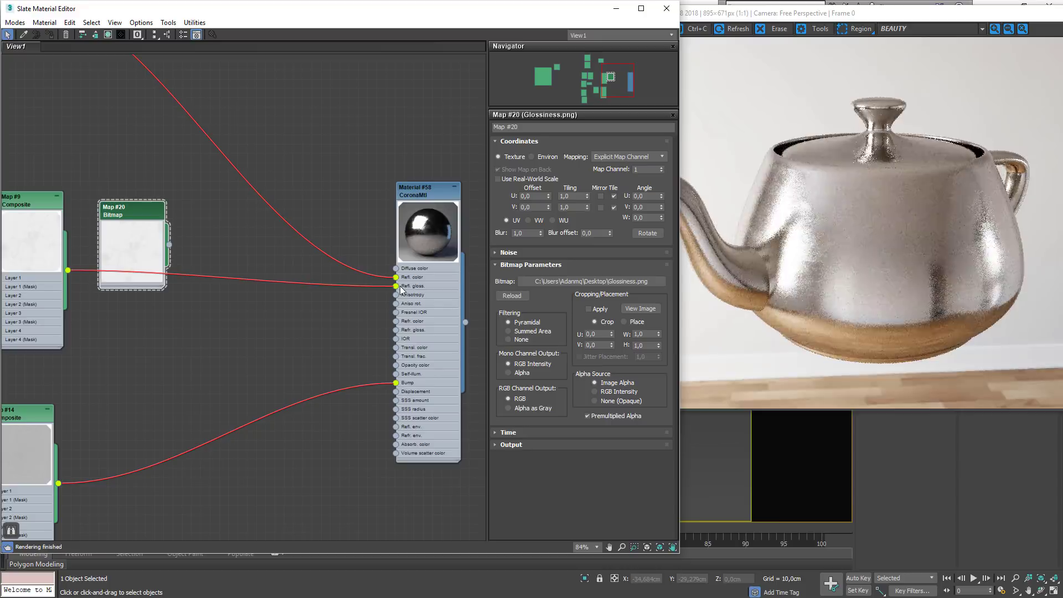
pyautogui.moveTo(132, 256); pyautogui.dragTo(396, 286)
# - Delete the disconnected glossiness Composite together with the Output maps and bitmaps that fed only it
pyautogui.scroll(-5, 280, 304)
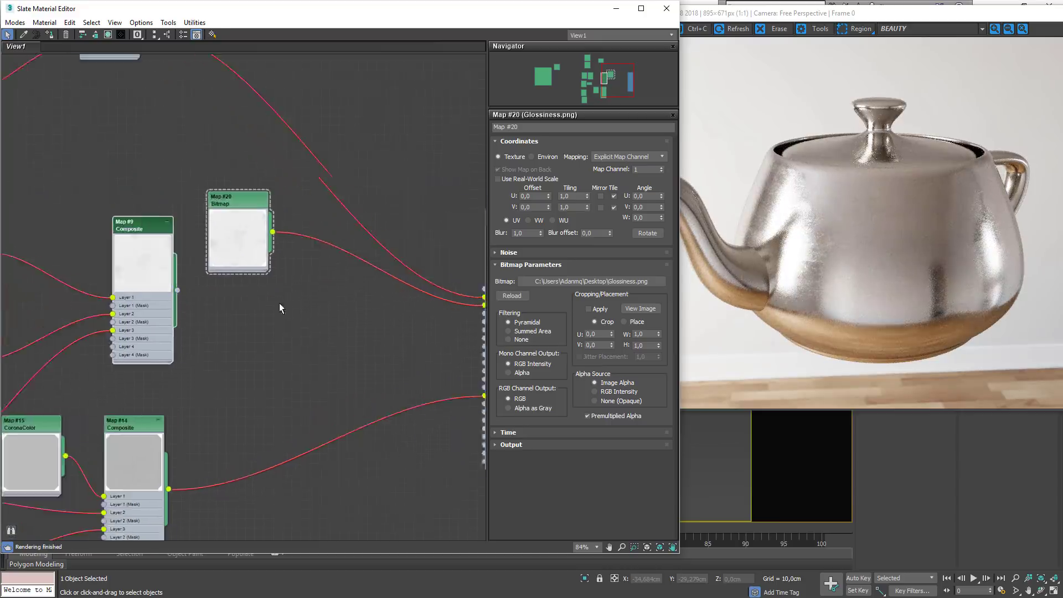
pyautogui.scroll(-2, 387, 322)
pyautogui.scroll(1, 45, 278)
pyautogui.moveTo(25, 254); pyautogui.dragTo(358, 396)
pyautogui.press('Delete')
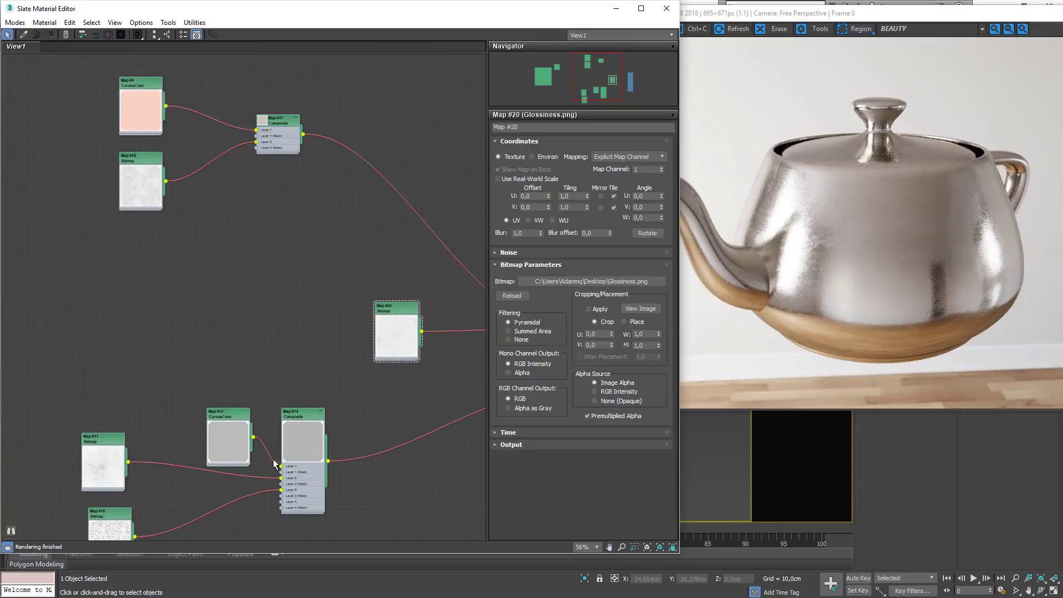
# - Move the bump Composite with its CoronaColor and bitmaps closer to the CoronaMtl node
pyautogui.scroll(-2, 226, 417)
pyautogui.moveTo(41, 349); pyautogui.dragTo(336, 509)
pyautogui.moveTo(283, 377); pyautogui.dragTo(368, 377)
pyautogui.moveTo(322, 188); pyautogui.dragTo(238, 198, button='middle')
pyautogui.scroll(3, 238, 198)
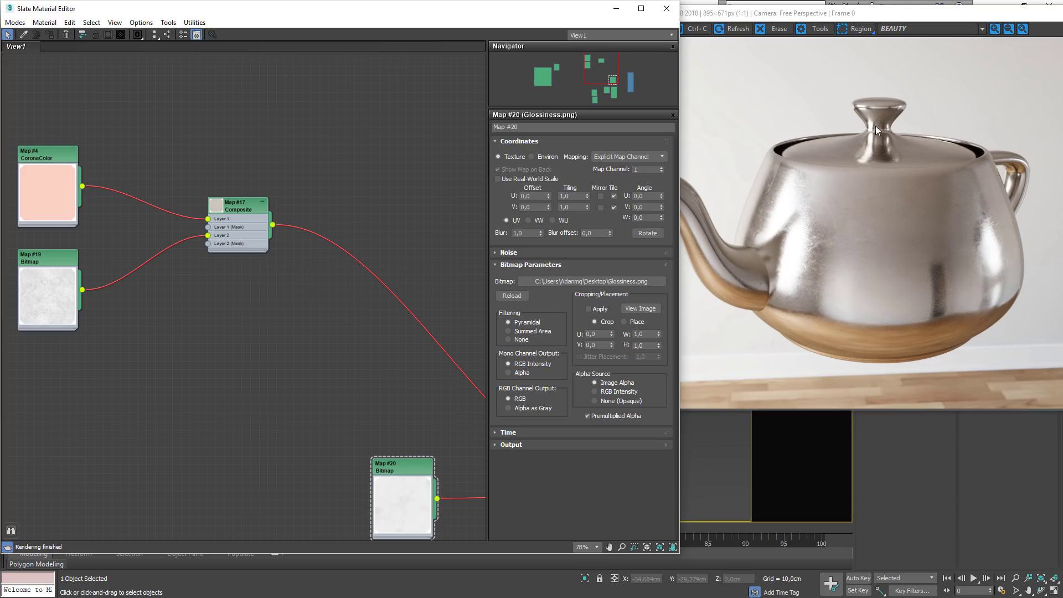
# - Add a Falloff map below the reflection Composite and open its parameters
pyautogui.rightClick(272, 319)
pyautogui.moveTo(305, 336)
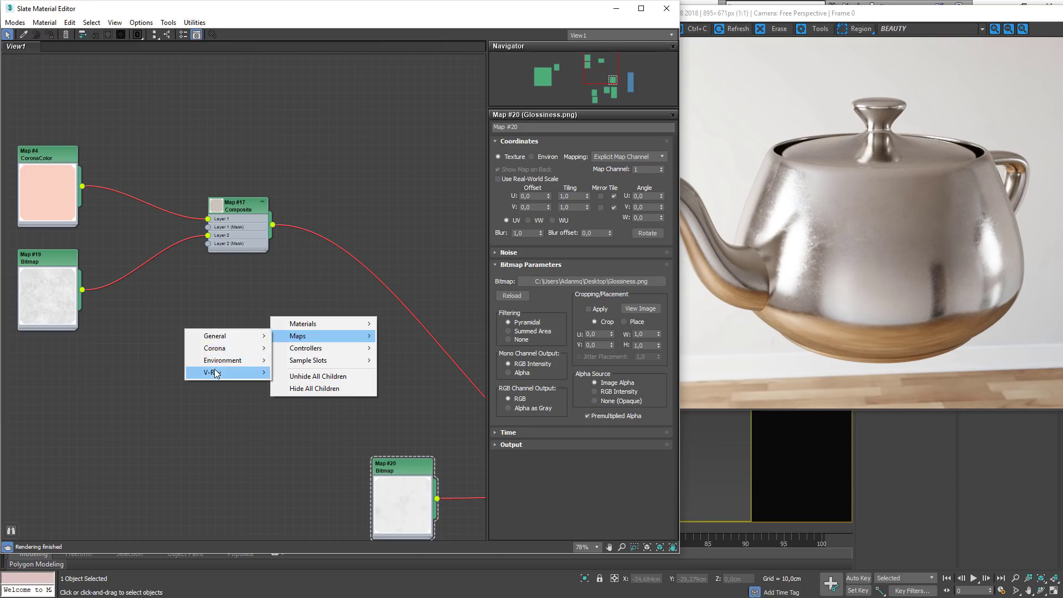
pyautogui.moveTo(221, 339)
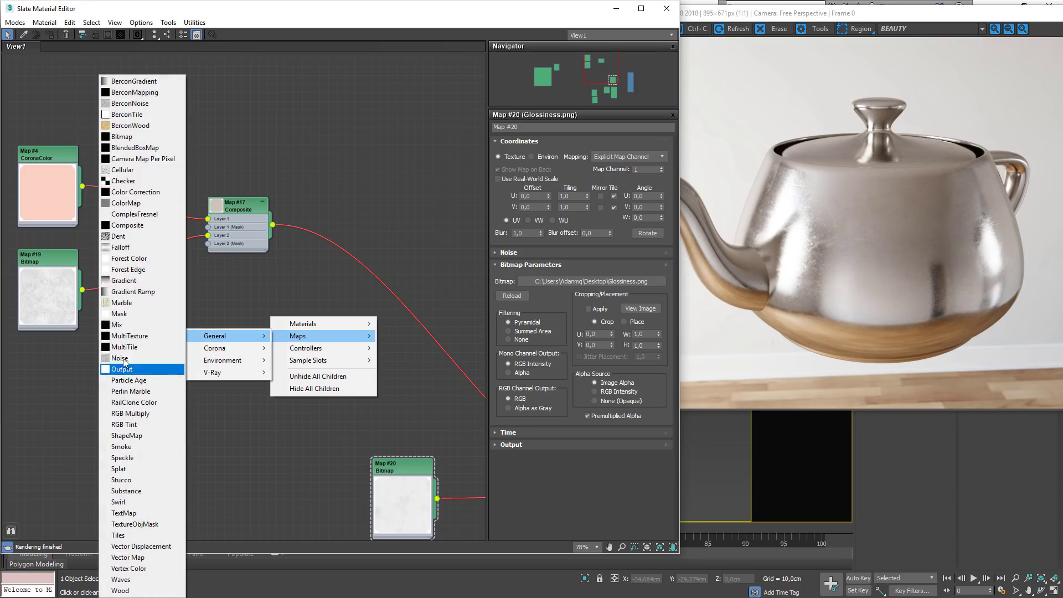
pyautogui.click(120, 247)
pyautogui.doubleClick(268, 324)
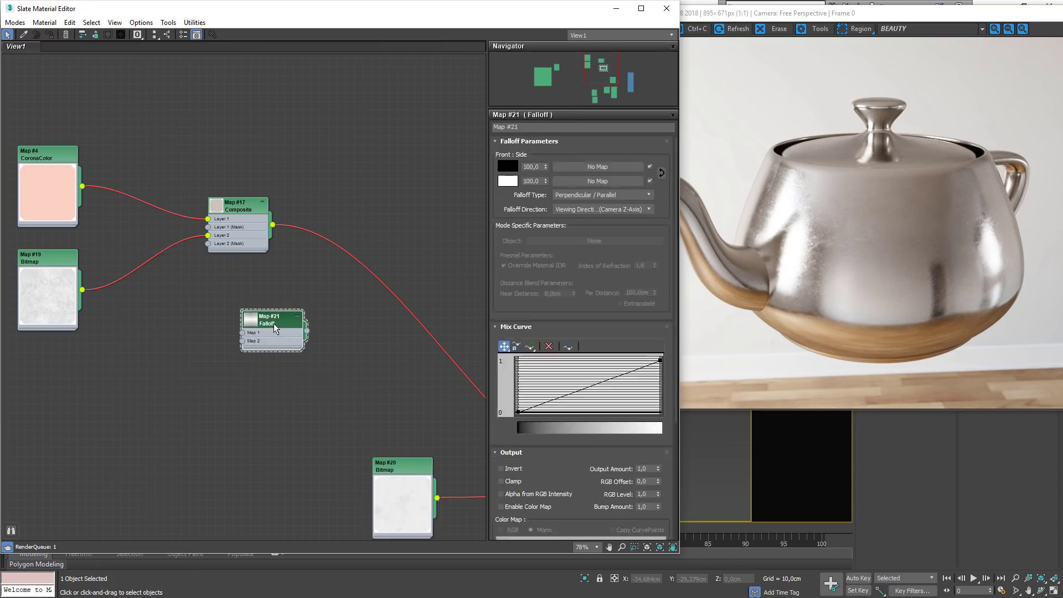
# - Add a point to the Falloff's mix curve and shape a smooth curve that stays near 0 before rising to 1
pyautogui.click(530, 346)
pyautogui.click(588, 386)
pyautogui.click(504, 346)
pyautogui.moveTo(588, 386); pyautogui.dragTo(647, 412)
pyautogui.rightClick(576, 415)
pyautogui.click(595, 430)
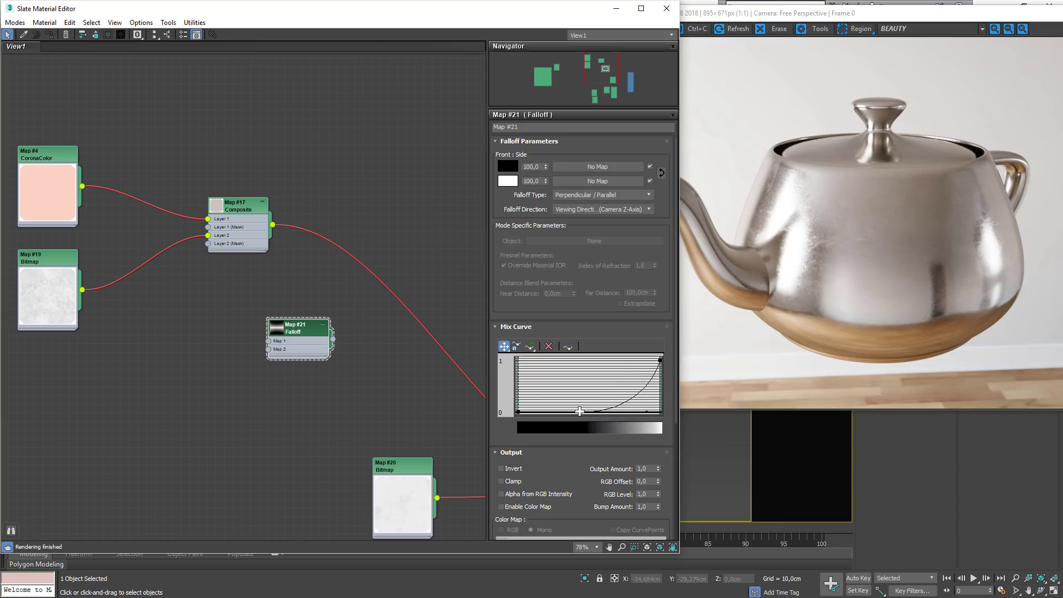
# - Insert the Falloff between the reflection Composite and the CoronaMtl's Refl. color, feeding the Composite into Map 1
pyautogui.moveTo(324, 326); pyautogui.dragTo(436, 227)
pyautogui.moveTo(317, 233); pyautogui.dragTo(154, 202, button='middle')
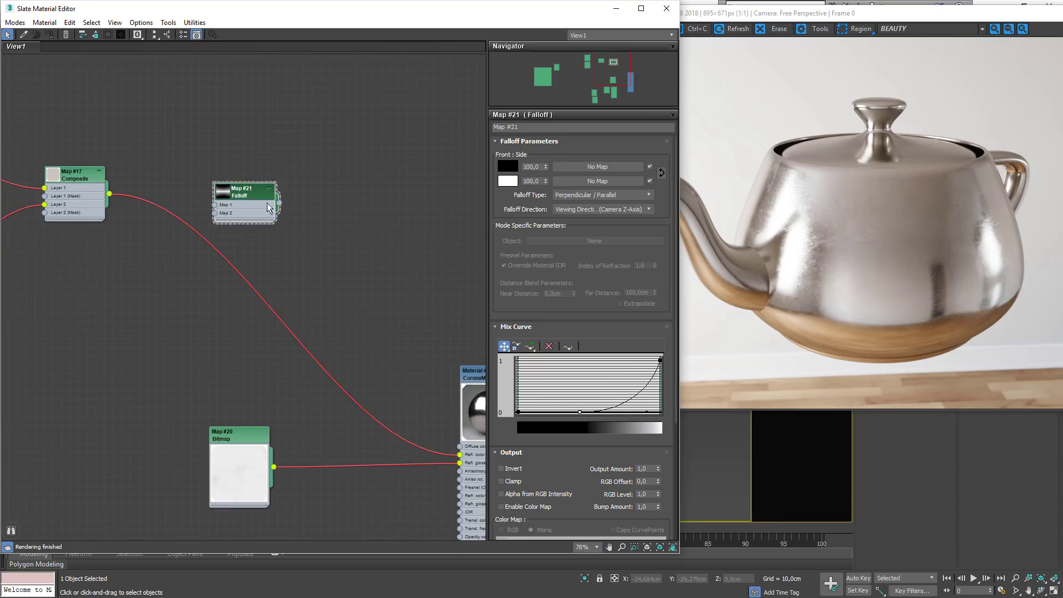
pyautogui.moveTo(109, 194); pyautogui.dragTo(217, 198)
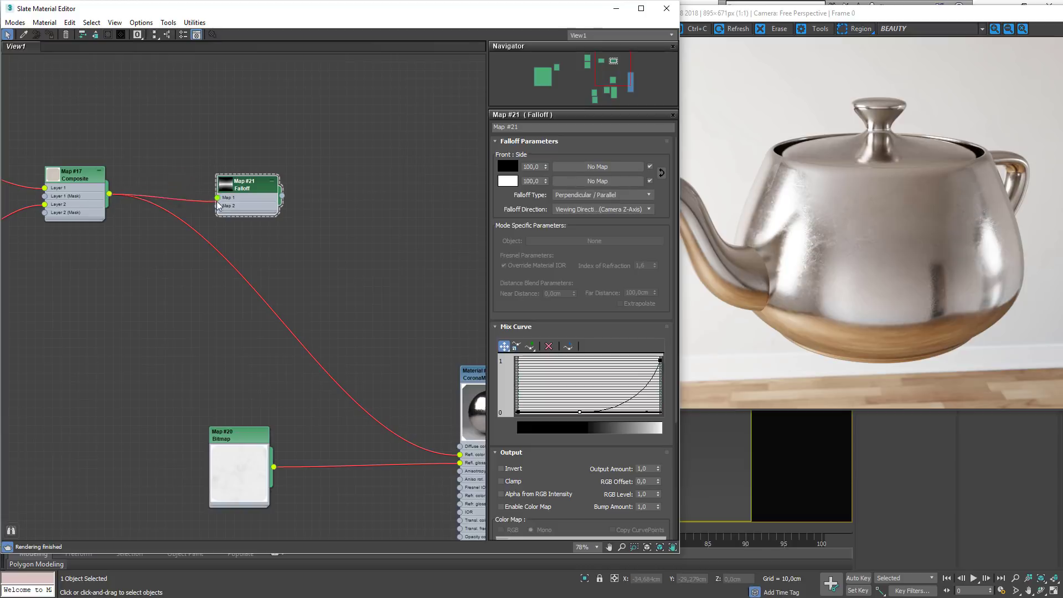
pyautogui.moveTo(282, 195); pyautogui.dragTo(462, 460)
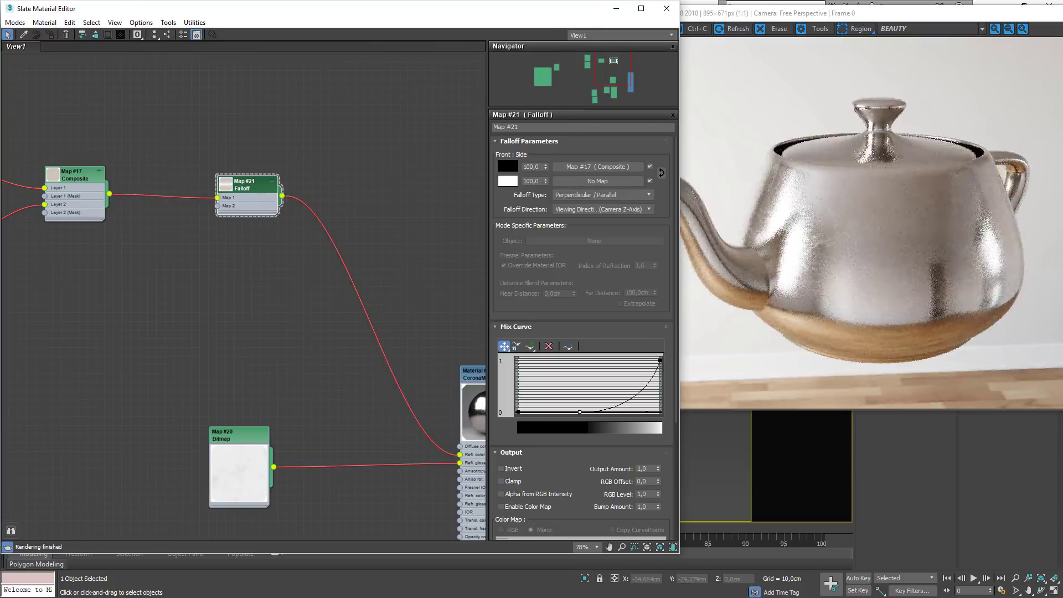
# - Move the reflection nodes down toward the Glossiness.png bitmap and narrow the Slate Material Editor window
pyautogui.scroll(-2, 129, 252)
pyautogui.moveTo(129, 252); pyautogui.dragTo(297, 296, button='middle')
pyautogui.moveTo(67, 142); pyautogui.dragTo(369, 381)
pyautogui.moveTo(395, 248); pyautogui.dragTo(397, 383)
pyautogui.moveTo(1, 438); pyautogui.dragTo(164, 438)
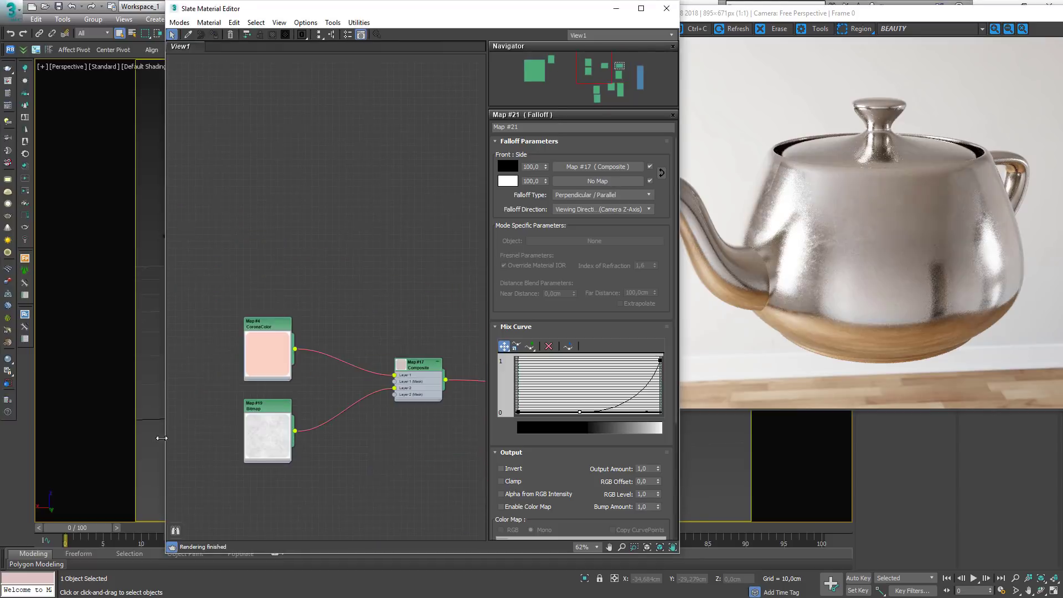
# - Widen the Slate Material Editor window, open the reflection CoronaColor's parameters and bring the metal color reference chart into view
pyautogui.moveTo(164, 386); pyautogui.dragTo(27, 386)
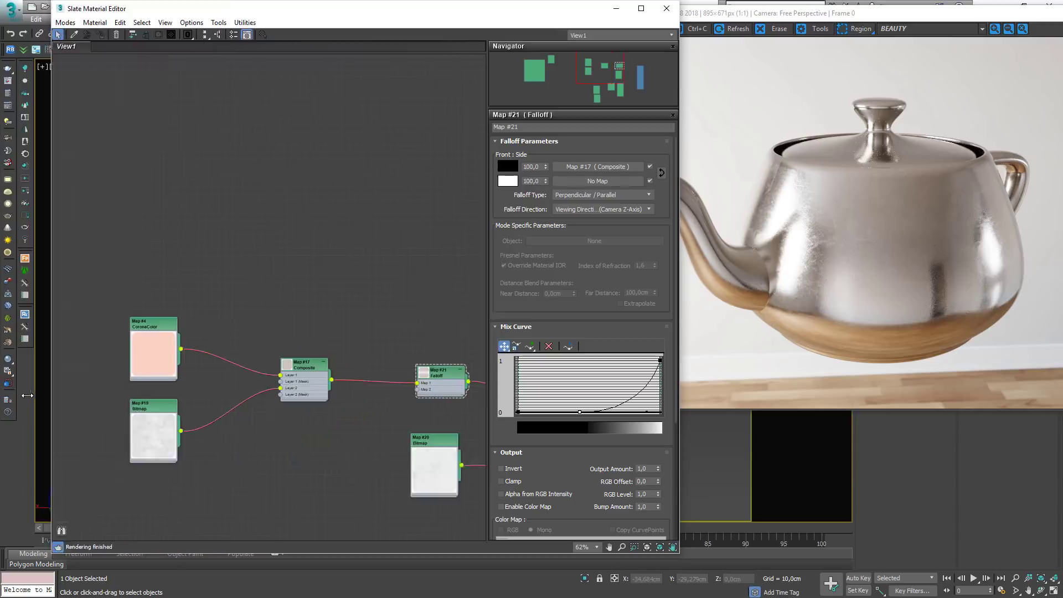
pyautogui.scroll(-2, 482, 326)
pyautogui.doubleClick(253, 324)
pyautogui.moveTo(254, 324); pyautogui.dragTo(394, 276, button='middle')
pyautogui.moveTo(285, 316); pyautogui.dragTo(411, 277, button='middle')
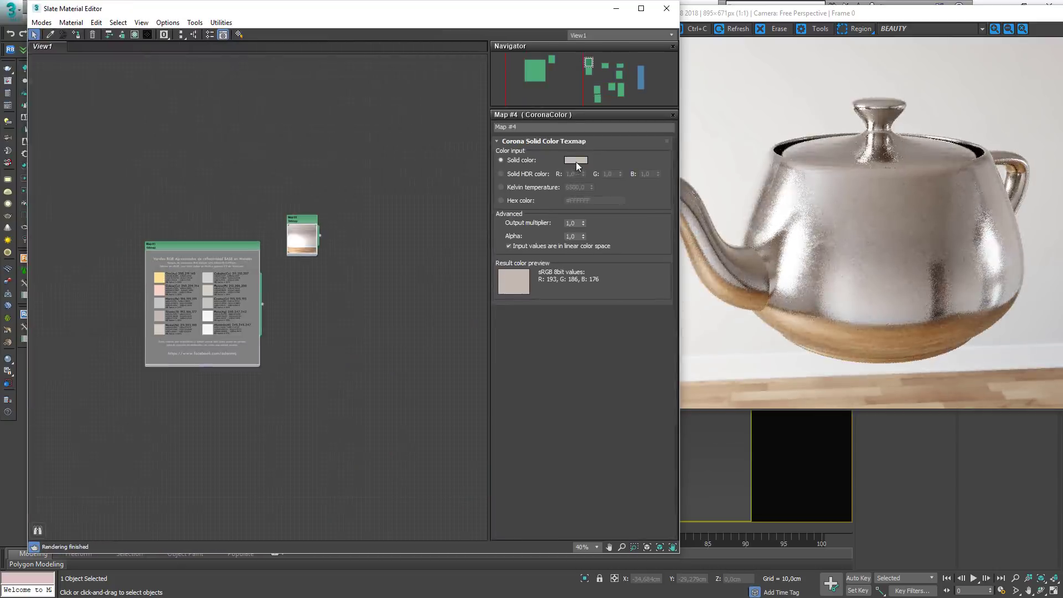
# - Sample the CoronaColor's solid color from the reference chart, trying the gold swatch and settling on the gray metal at RGB 144, 146, 149
pyautogui.click(576, 160)
pyautogui.click(232, 167)
pyautogui.click(165, 276)
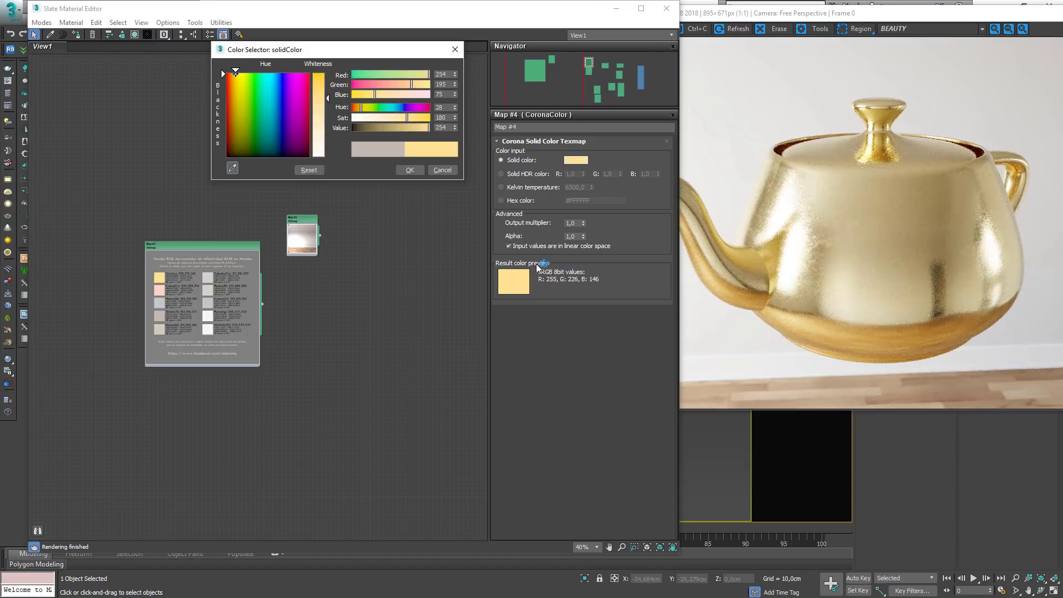
pyautogui.click(232, 168)
pyautogui.click(162, 292)
pyautogui.click(232, 168)
pyautogui.click(160, 301)
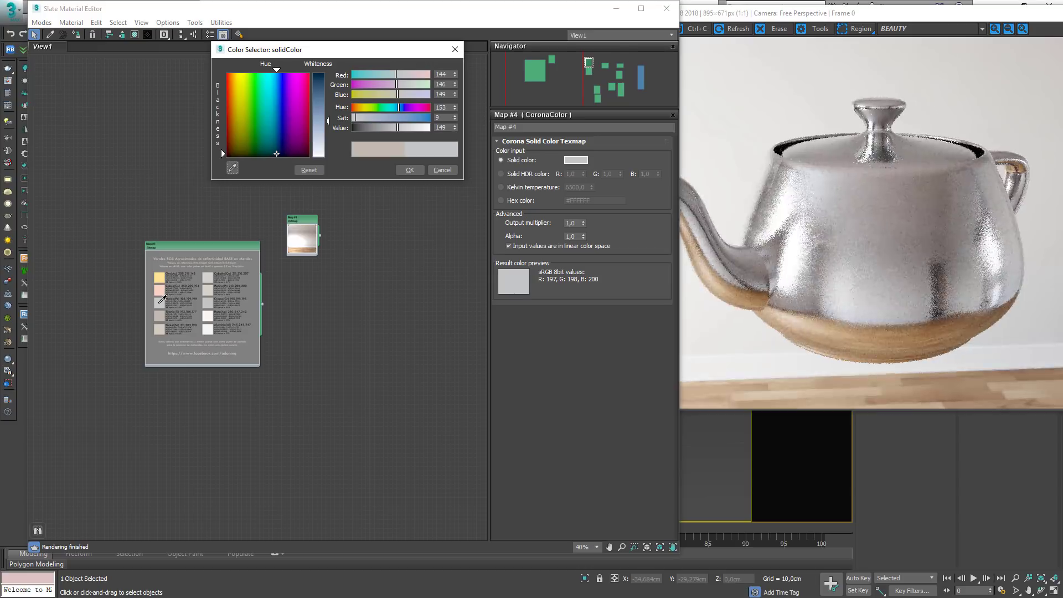
pyautogui.click(409, 170)
# - Tidy the graph by arranging the bump nodes and moving the Glossiness.png bitmap down between the Falloff and the bump Composite
pyautogui.moveTo(482, 321); pyautogui.dragTo(298, 320, button='middle')
pyautogui.rightClick(298, 325)
pyautogui.moveTo(203, 304); pyautogui.dragTo(266, 385)
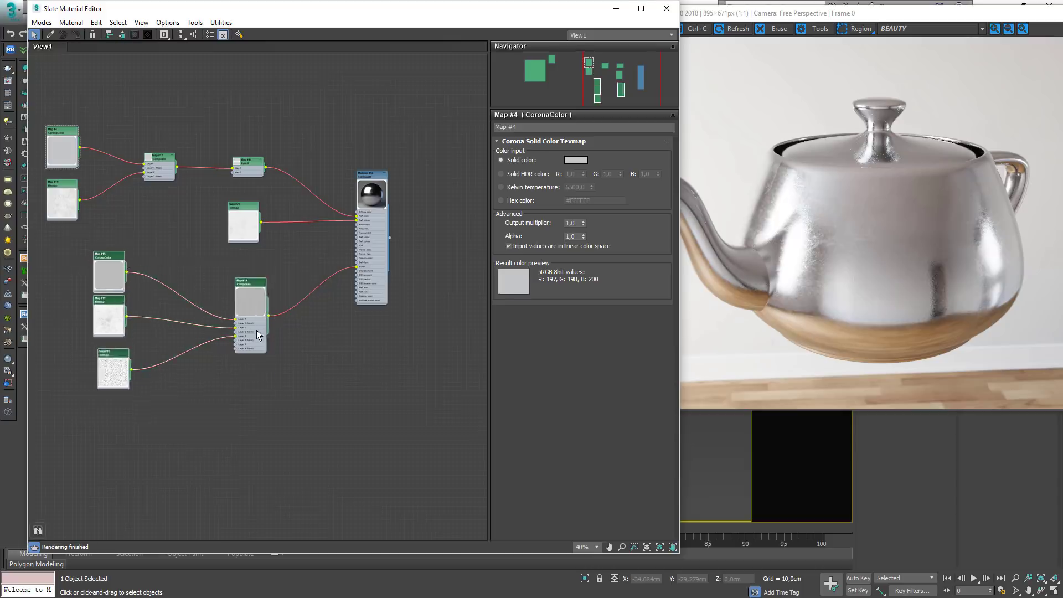
pyautogui.scroll(3, 263, 224)
pyautogui.moveTo(244, 201); pyautogui.dragTo(229, 251)
# - Open the Glossiness.png bitmap's output settings and enable its color map
pyautogui.scroll(2, 229, 251)
pyautogui.doubleClick(218, 237)
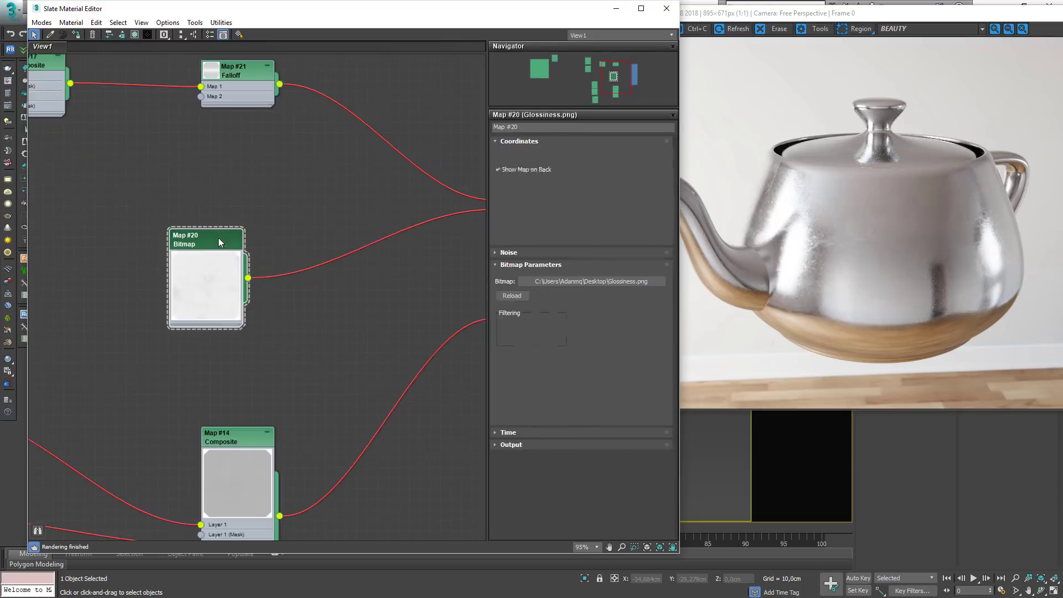
pyautogui.click(510, 446)
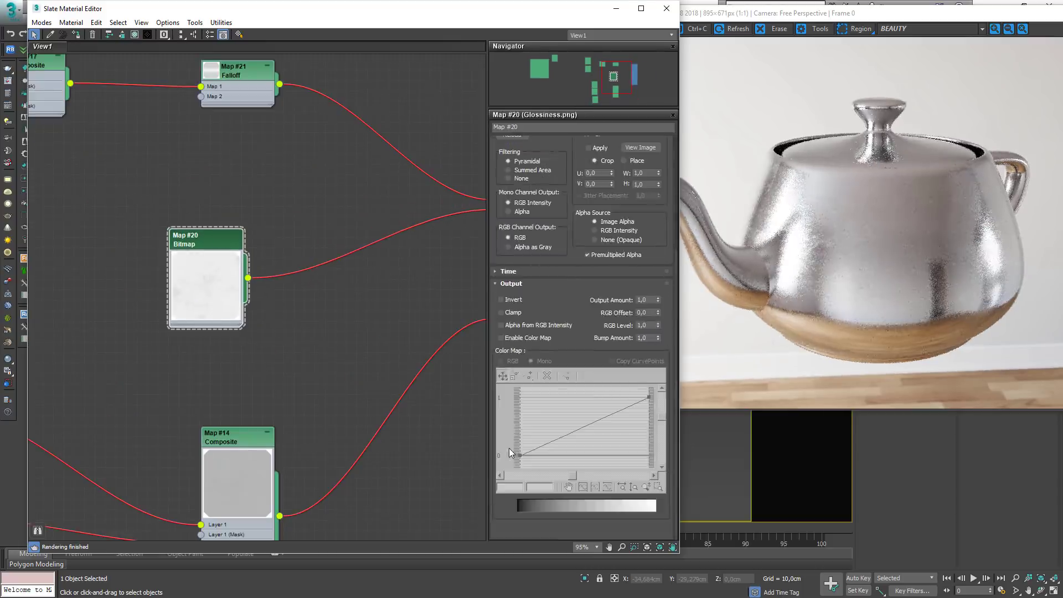
pyautogui.click(502, 338)
# - Try flattening the Glossiness.png color curve by lowering its end point to about 0.93 and raising its start point to about 0.27
pyautogui.moveTo(647, 396)
pyautogui.mouseDown()
pyautogui.moveTo(648, 413)
pyautogui.moveTo(648, 399)
pyautogui.mouseUp()
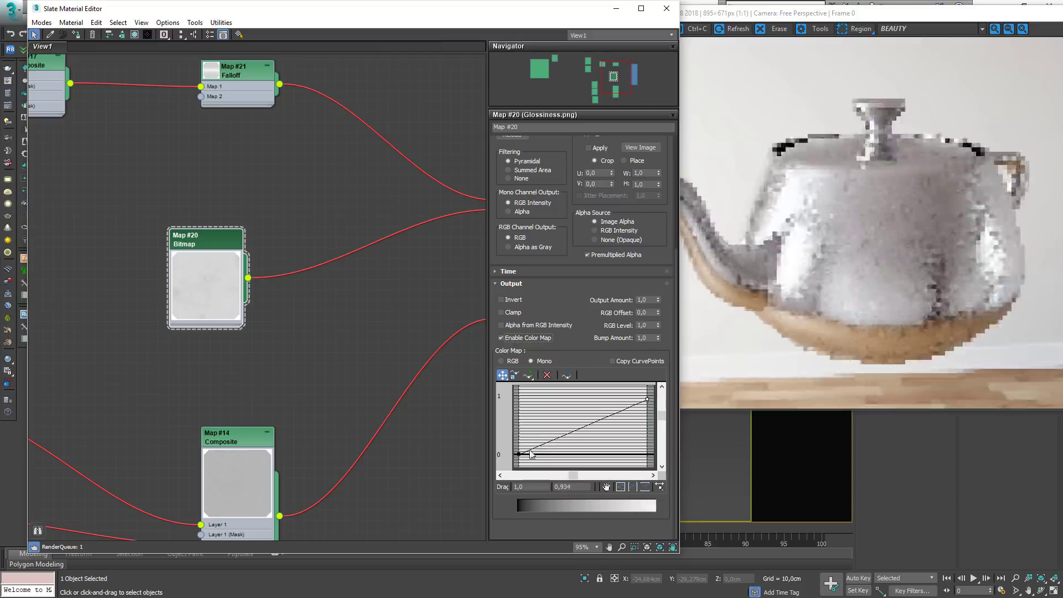
pyautogui.moveTo(518, 454); pyautogui.dragTo(518, 439)
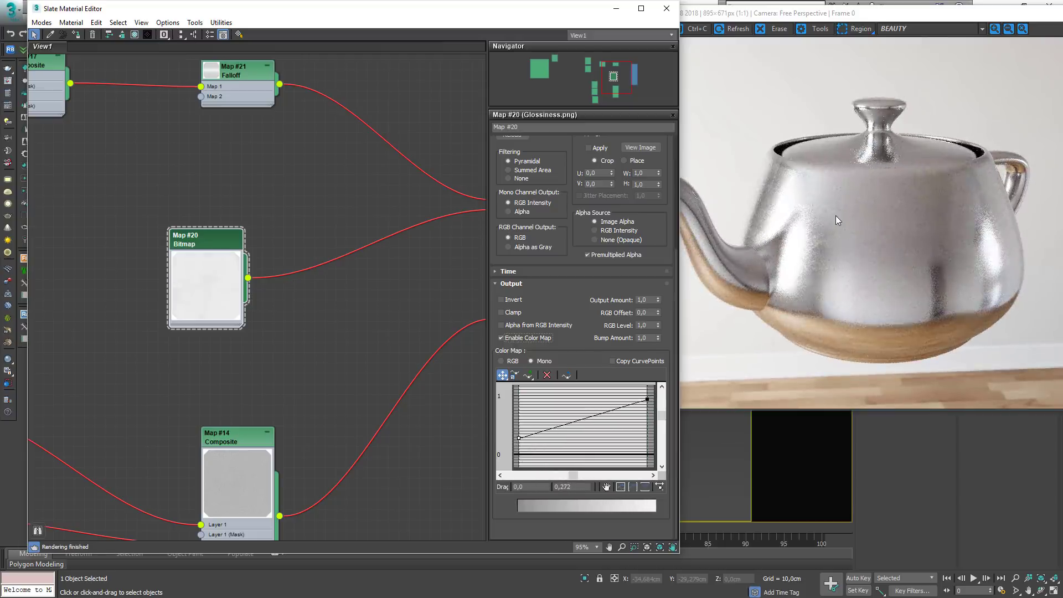
pyautogui.scroll(-2, 340, 302)
# - Undo the point changes on the Glossiness.png color curve
pyautogui.hotkey('ctrl', 'z')
pyautogui.hotkey('ctrl', 'z')
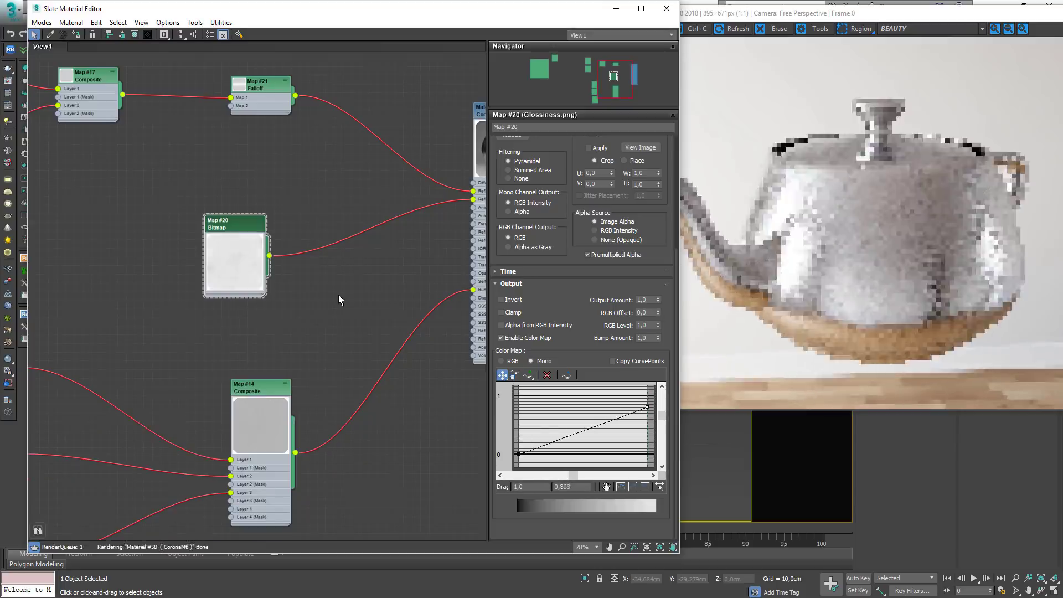
pyautogui.scroll(-8, 339, 299)
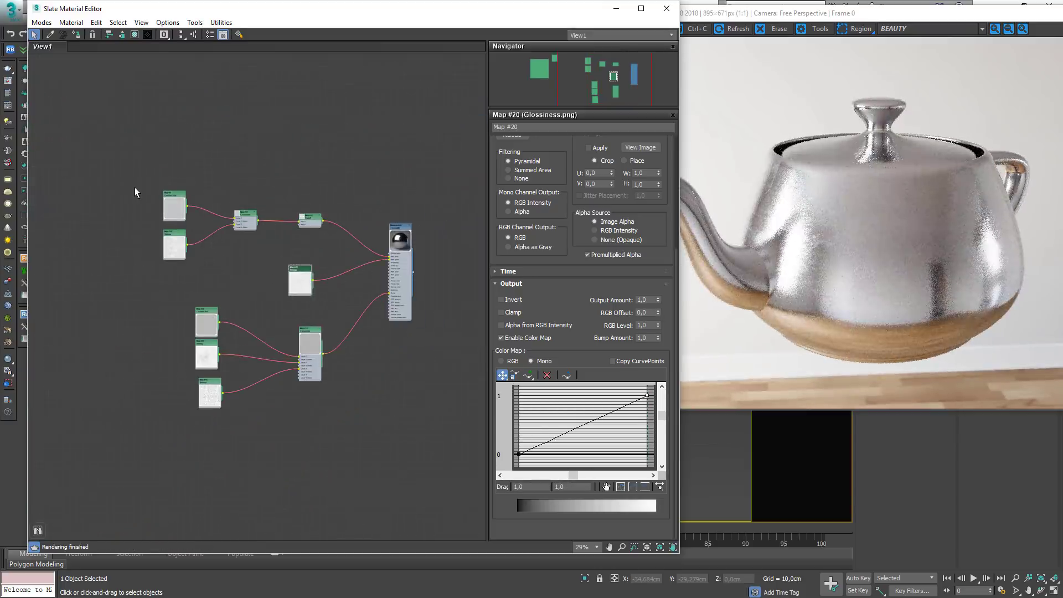